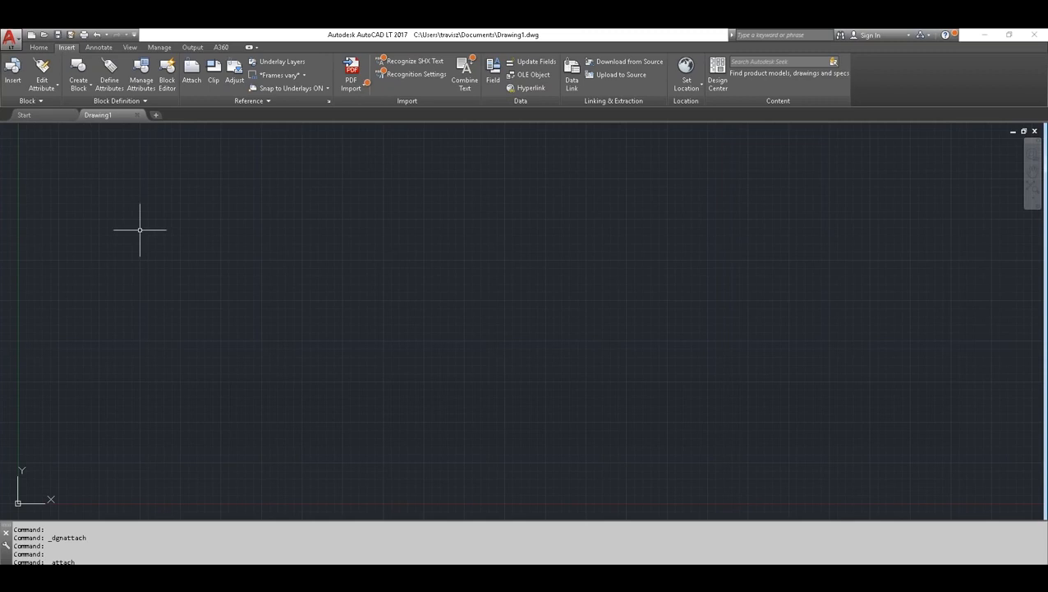
- Open 1st Floor.dwg from the "2016.10.20 - Back to Basics - Introduction to External References in AutoCAD 2017-selected" folder in Documents
{"action": "left_click", "coordinate": [44, 35]}
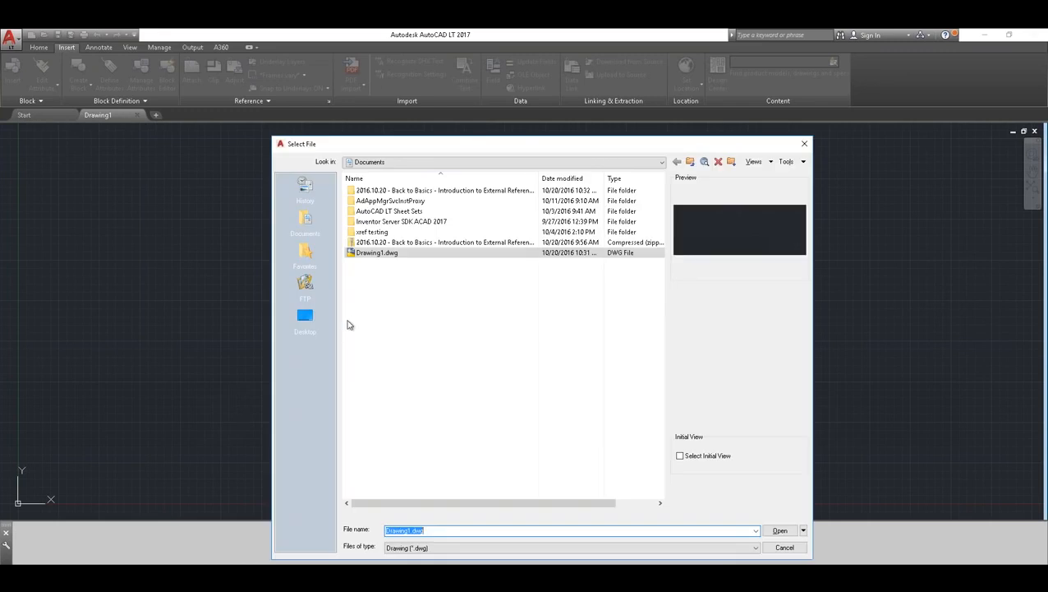
{"action": "double_click", "coordinate": [378, 192]}
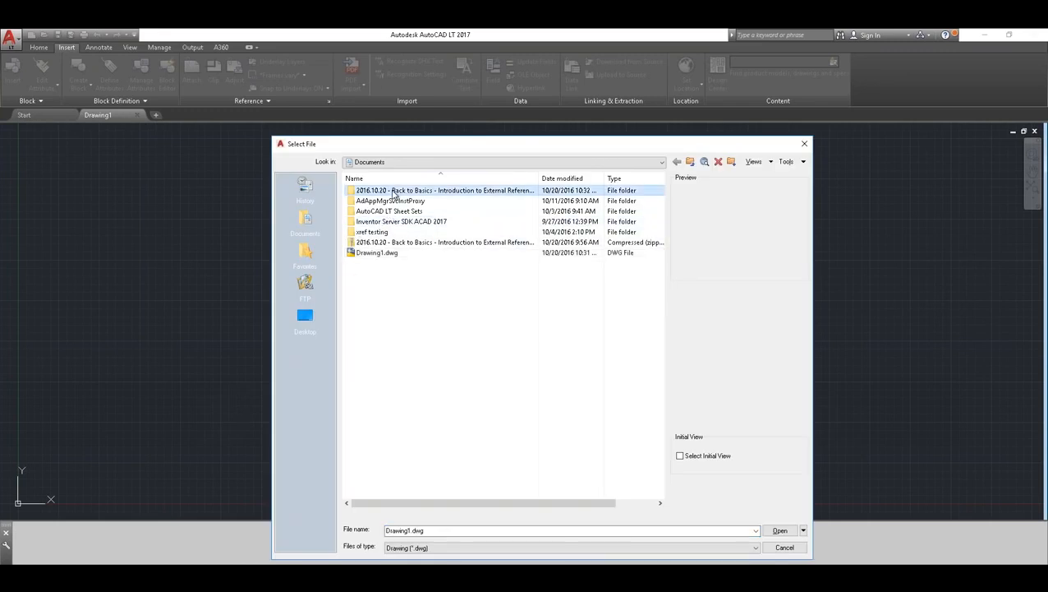
{"action": "left_click", "coordinate": [378, 191]}
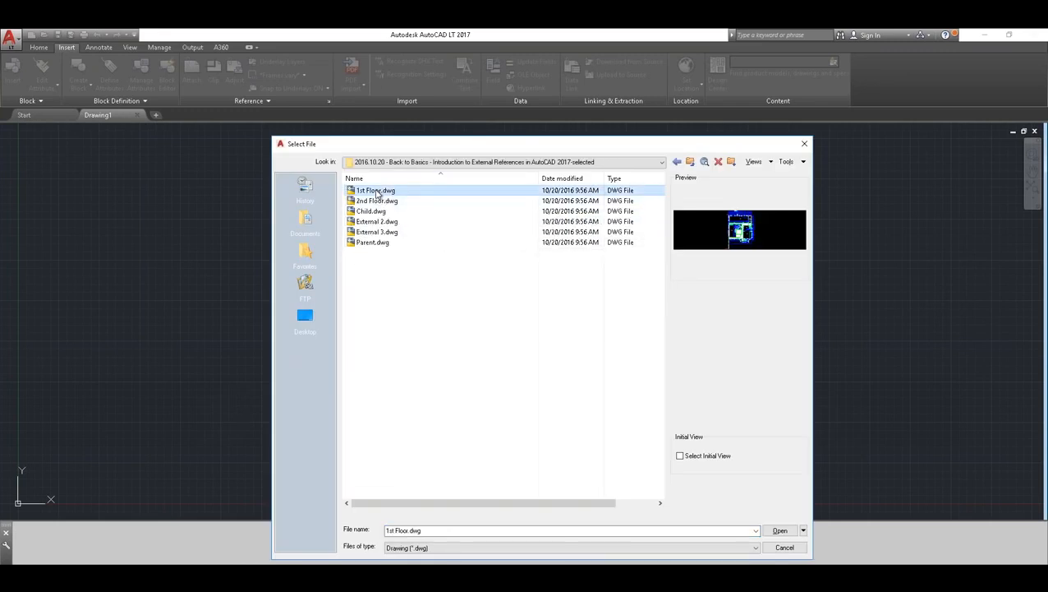
{"action": "left_click", "coordinate": [779, 530]}
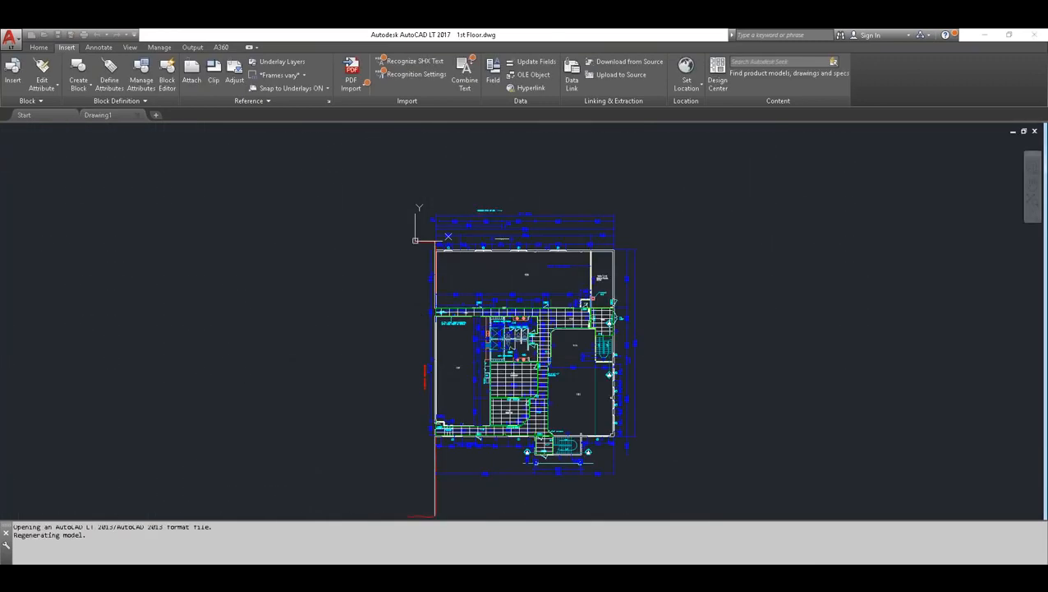
- Examine the first floor plan around the washrooms, corridors and mechanical room, and its overall layout
{"action": "scroll", "coordinate": [480, 314], "scroll_direction": "up", "scroll_amount": 5}
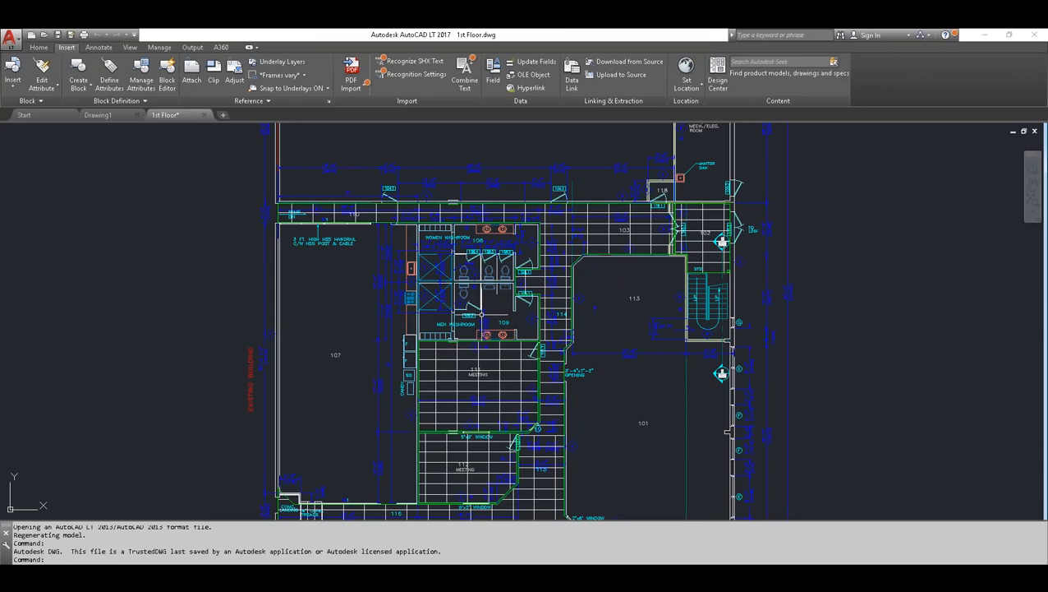
{"action": "scroll", "coordinate": [505, 243], "scroll_direction": "up", "scroll_amount": 3}
{"action": "middle_click_drag", "start_coordinate": [505, 243], "coordinate": [488, 333]}
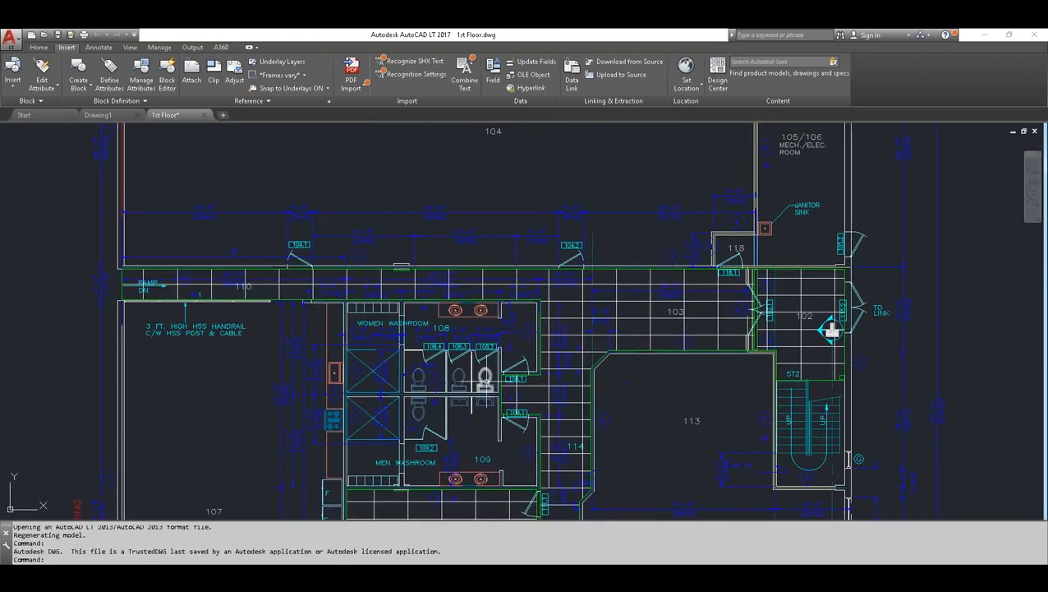
{"action": "scroll", "coordinate": [476, 345], "scroll_direction": "up", "scroll_amount": 3}
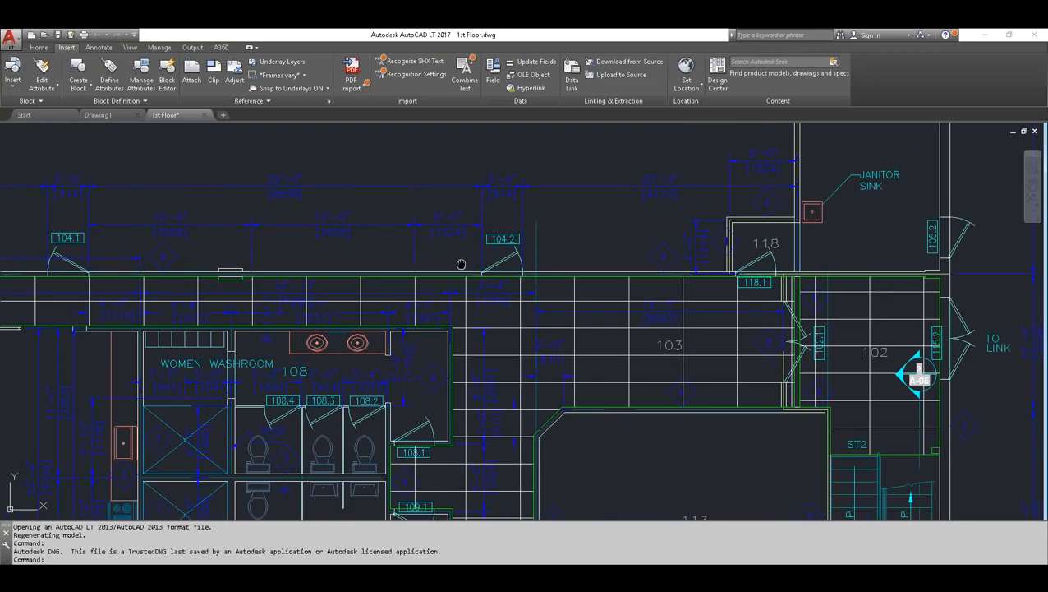
{"action": "scroll", "coordinate": [451, 284], "scroll_direction": "down", "scroll_amount": 3}
{"action": "scroll", "coordinate": [440, 312], "scroll_direction": "down", "scroll_amount": 3}
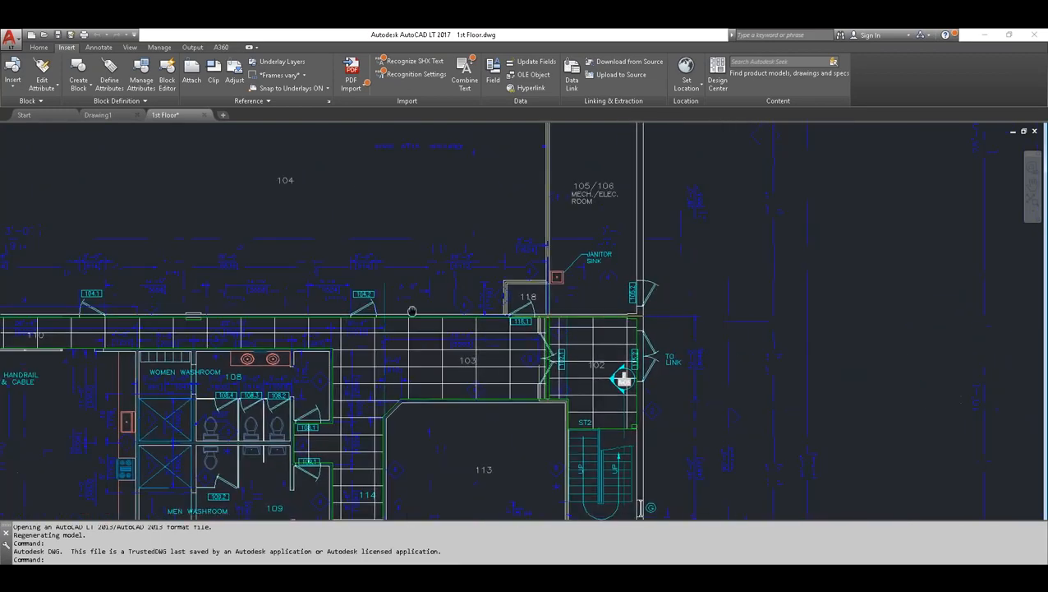
{"action": "scroll", "coordinate": [463, 286], "scroll_direction": "down", "scroll_amount": 4}
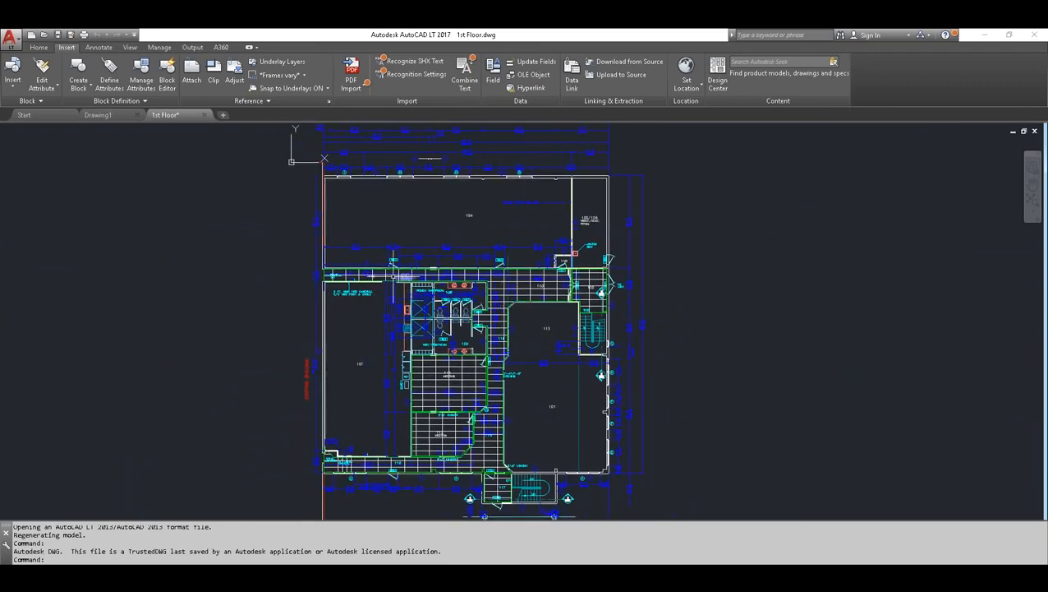
- Open 2nd Floor.dwg to compare it with the 1st Floor drawing, and close 2nd Floor.dwg
{"action": "left_click", "coordinate": [45, 37]}
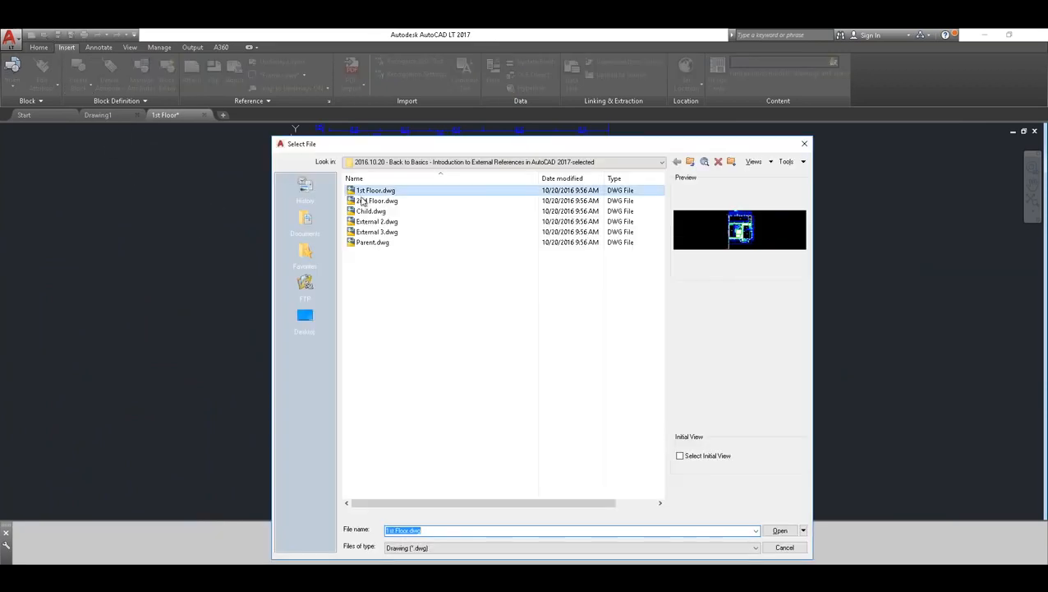
{"action": "double_click", "coordinate": [363, 201]}
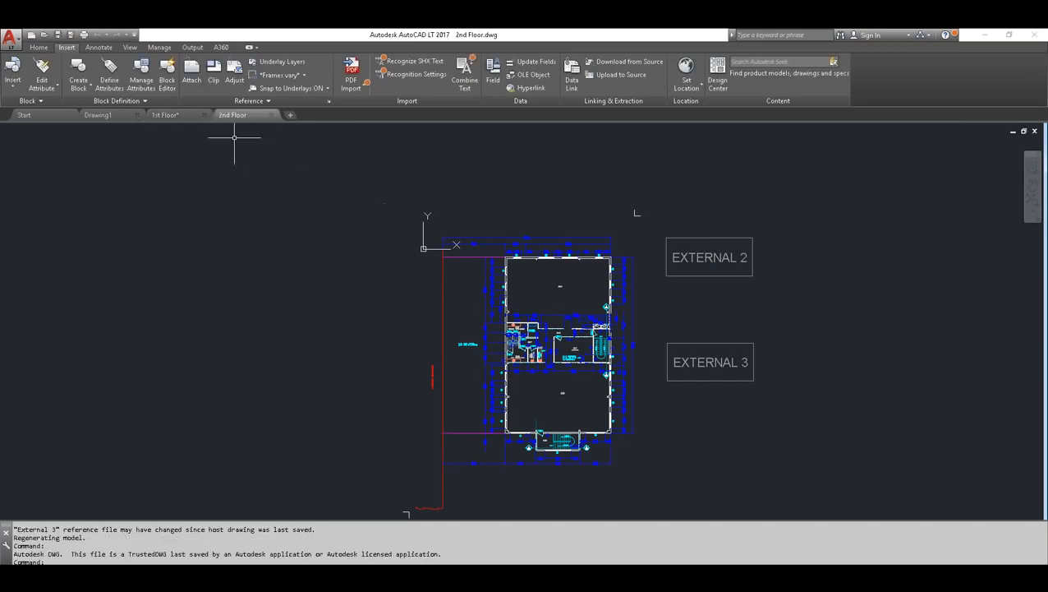
{"action": "left_click", "coordinate": [173, 118]}
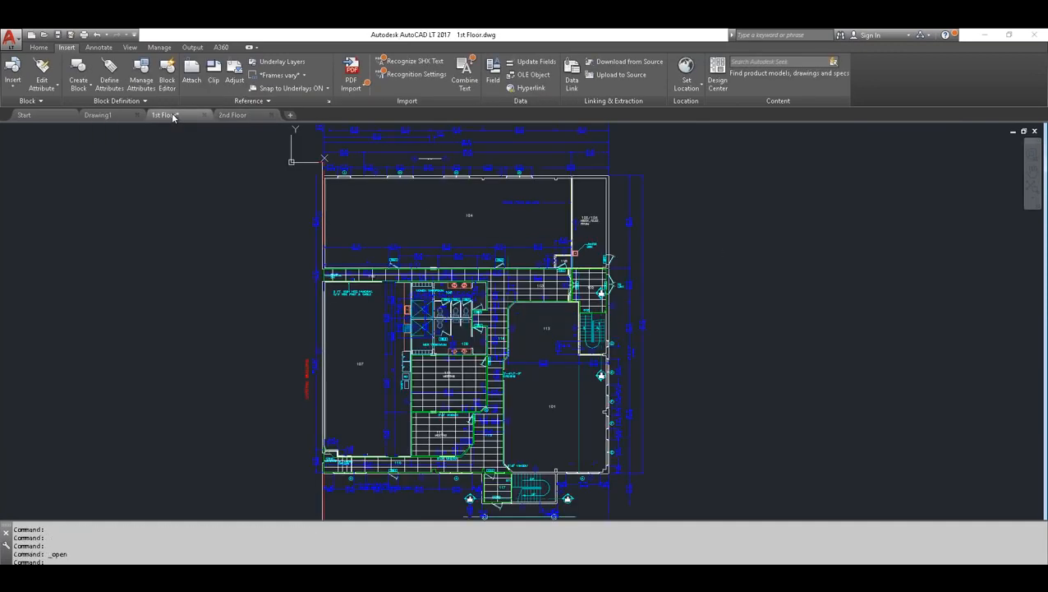
{"action": "left_click", "coordinate": [230, 115]}
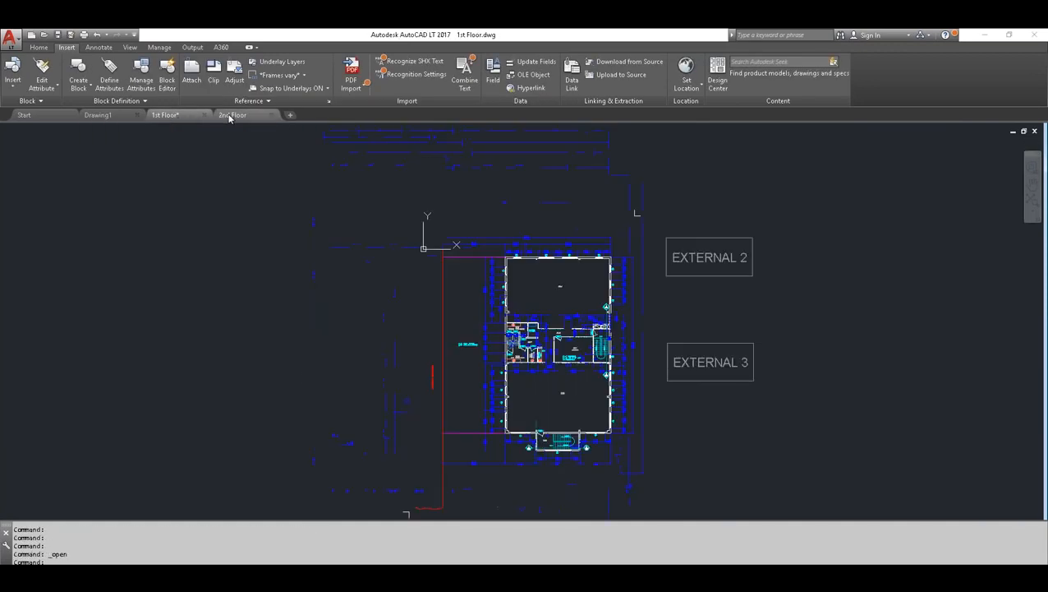
{"action": "left_click", "coordinate": [174, 116]}
{"action": "left_click", "coordinate": [235, 115]}
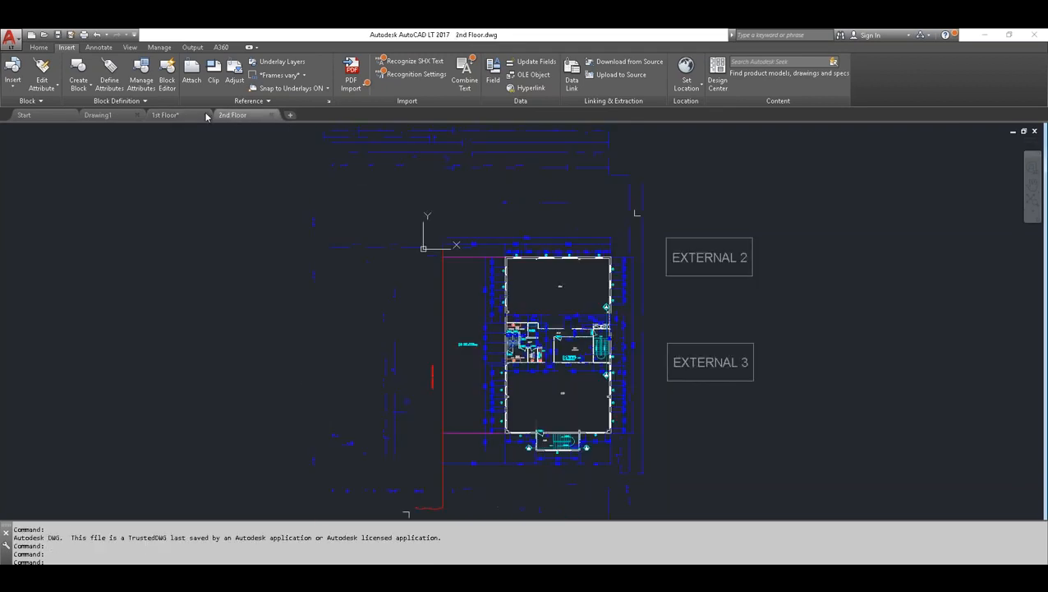
{"action": "left_click", "coordinate": [183, 116]}
{"action": "left_click", "coordinate": [230, 116]}
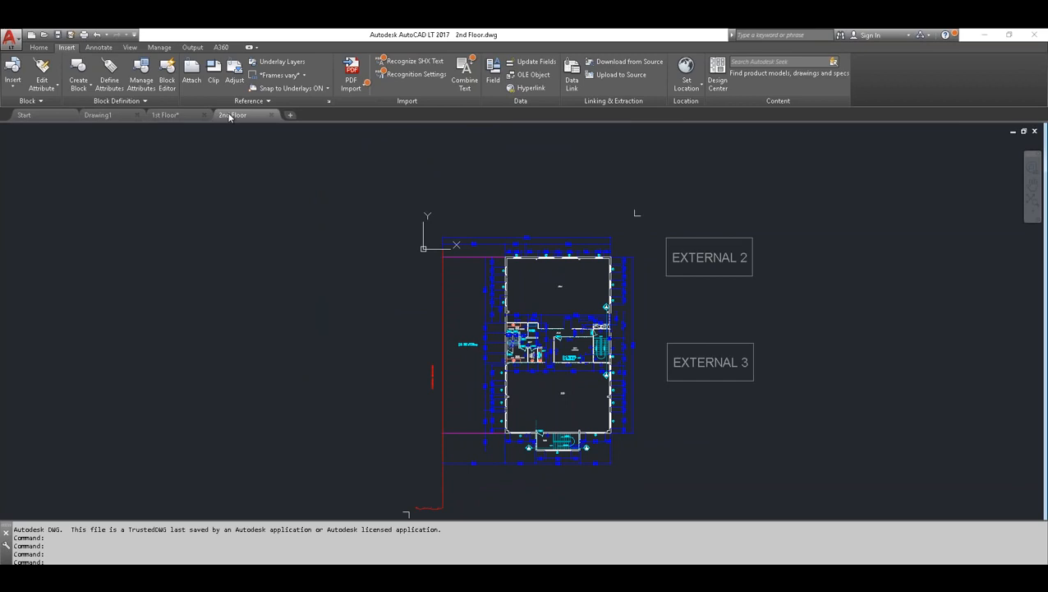
{"action": "left_click", "coordinate": [272, 115]}
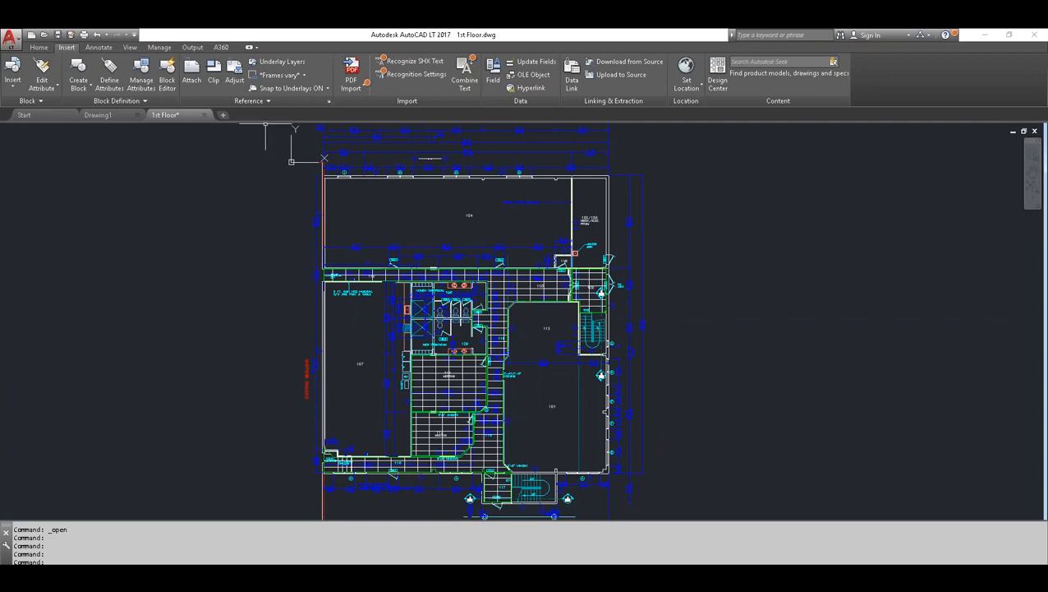
- Bring up the External References palette to view the 1st Floor drawing's file references, and close the palette
{"action": "left_click", "coordinate": [39, 47]}
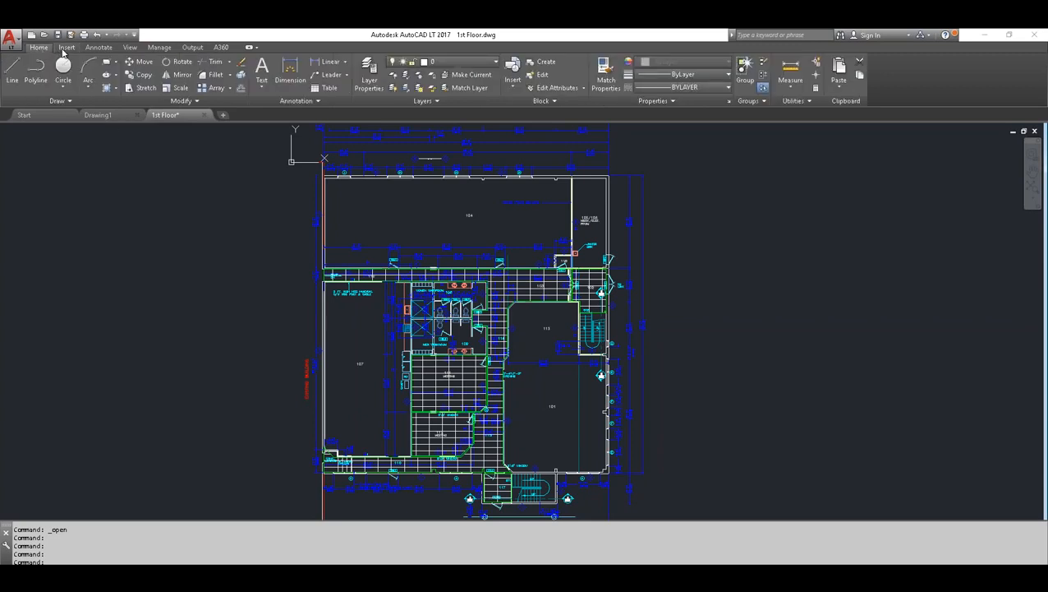
{"action": "left_click", "coordinate": [66, 47]}
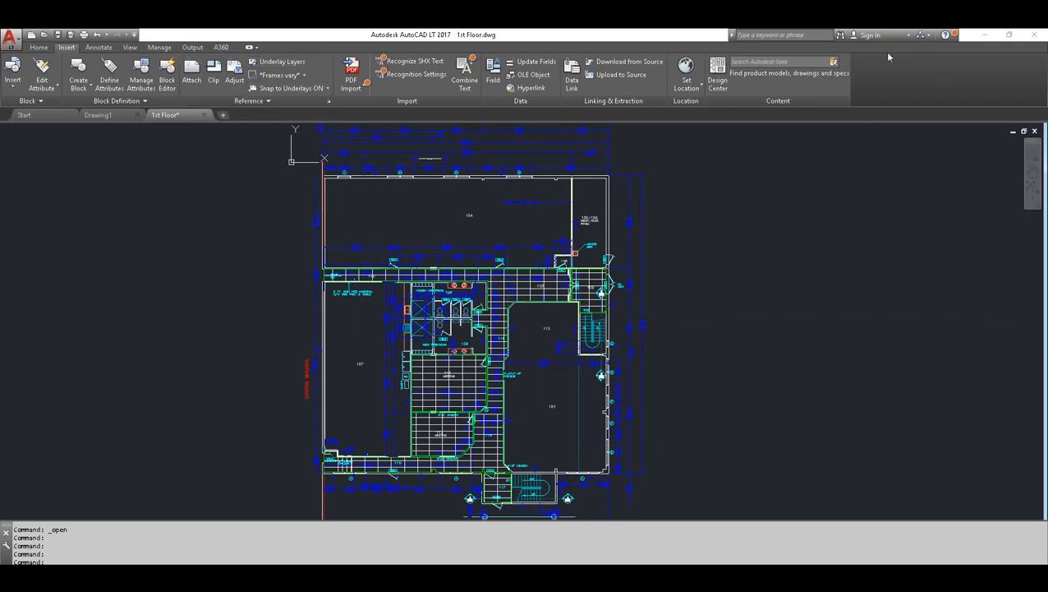
{"action": "left_click", "coordinate": [270, 99]}
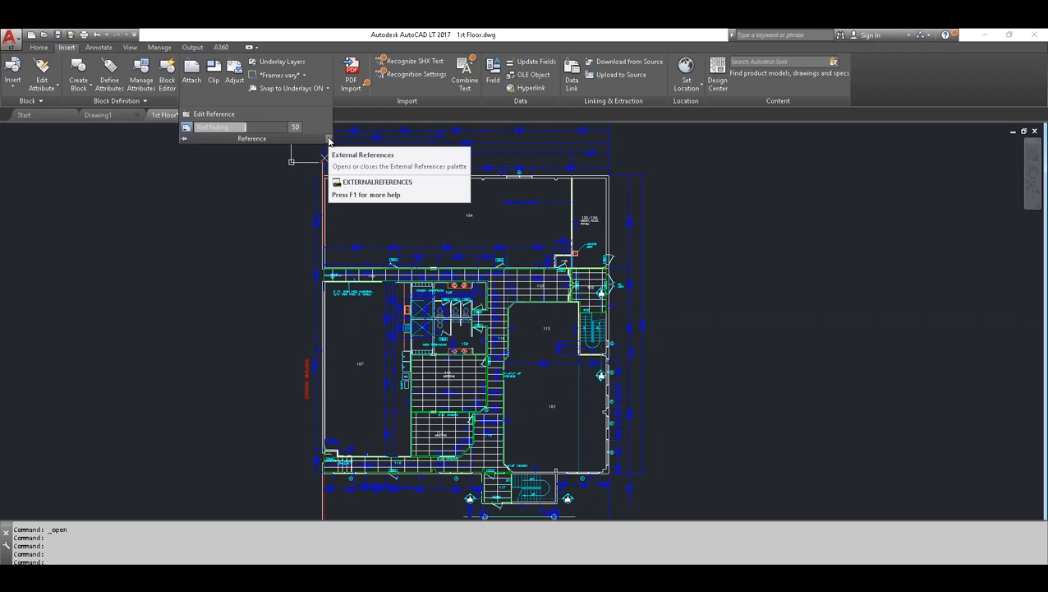
{"action": "left_click", "coordinate": [329, 140]}
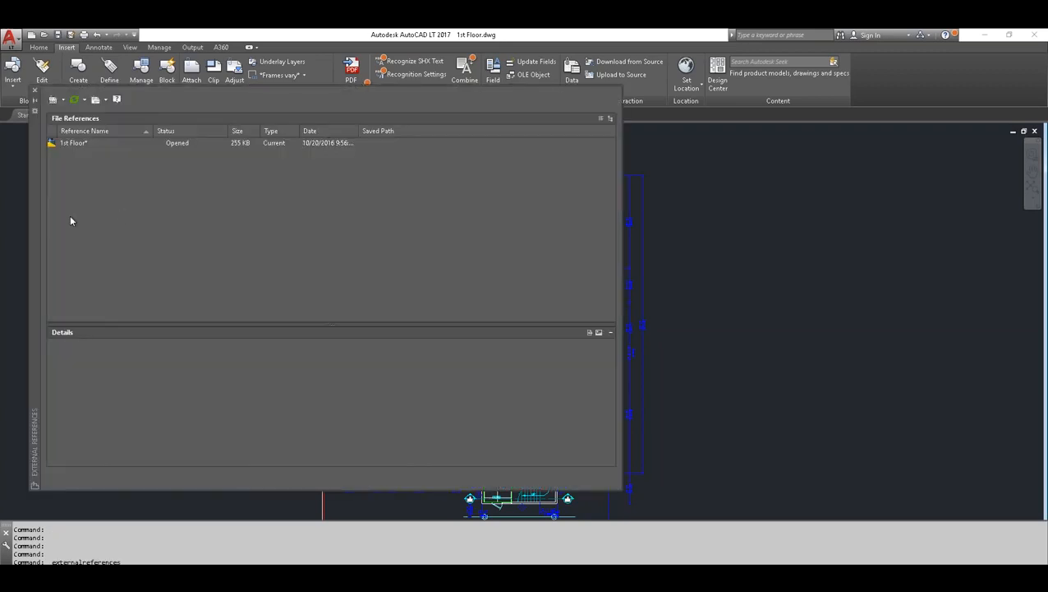
{"action": "left_click_drag", "start_coordinate": [35, 210], "coordinate": [268, 189]}
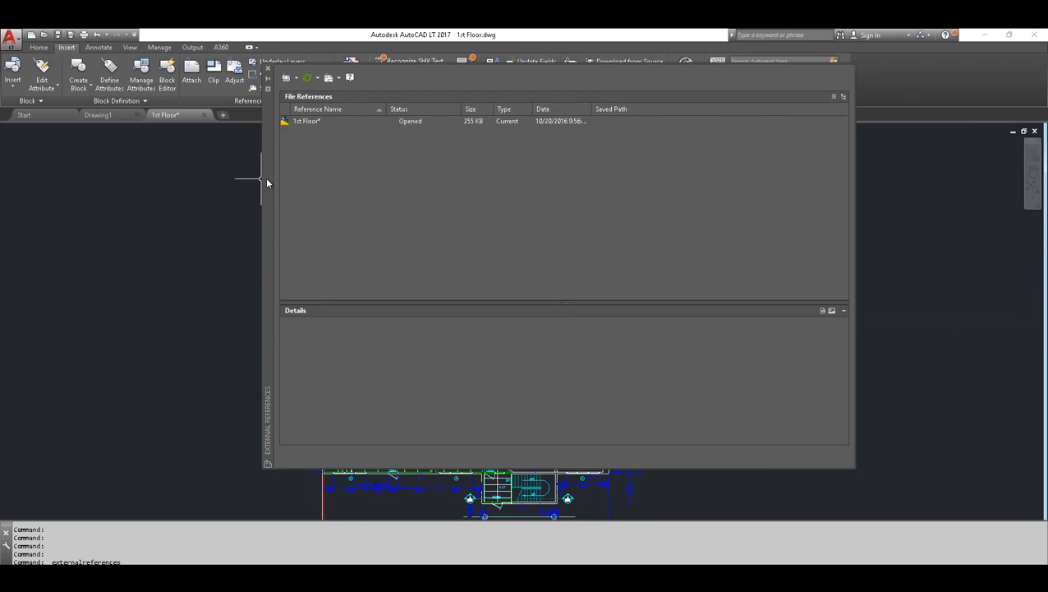
{"action": "left_click_drag", "start_coordinate": [279, 189], "coordinate": [309, 188]}
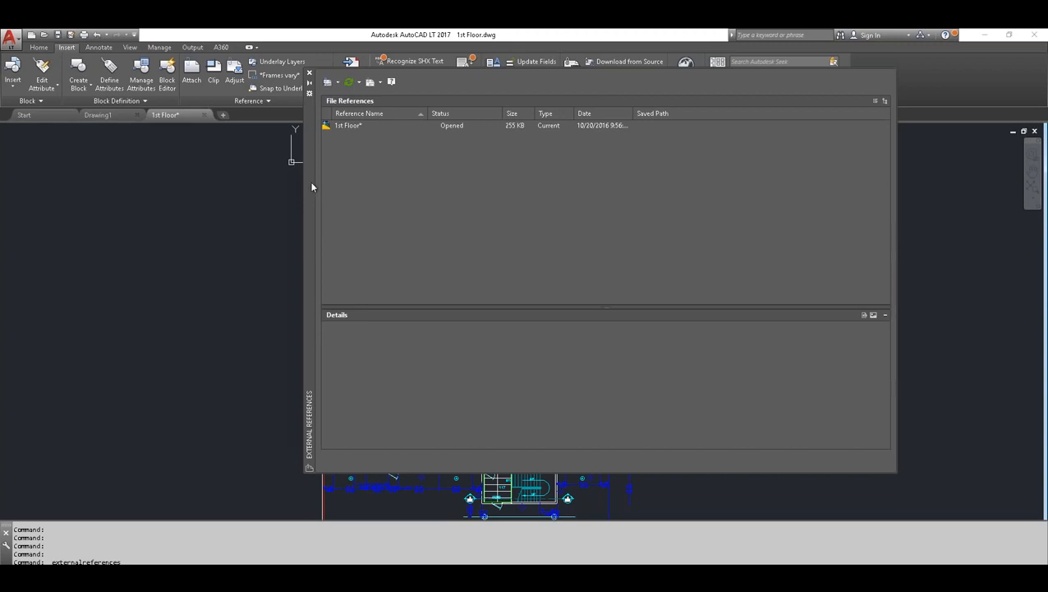
{"action": "mouse_move", "coordinate": [307, 175]}
{"action": "left_mouse_down"}
{"action": "mouse_move", "coordinate": [314, 183]}
{"action": "mouse_move", "coordinate": [295, 187]}
{"action": "left_mouse_up"}
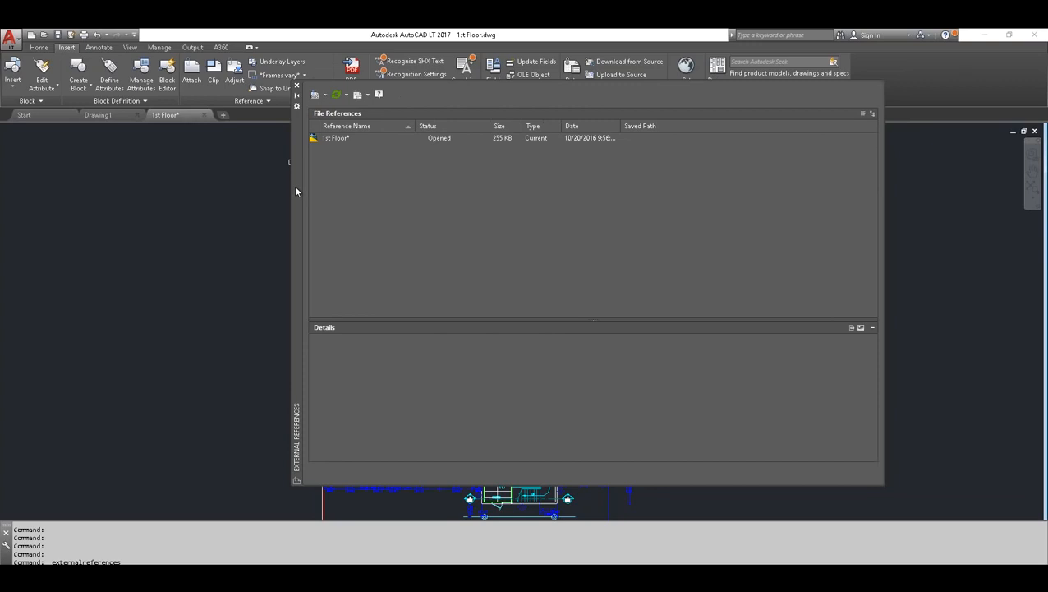
{"action": "left_click", "coordinate": [298, 87]}
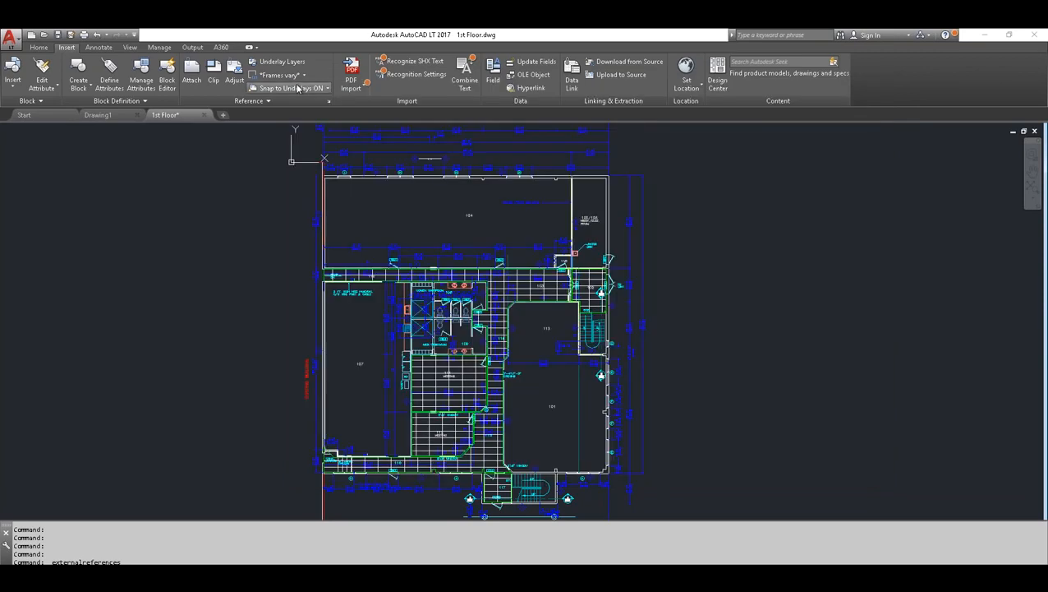
- Display the classic menu bar and briefly open the External References palette from it, closing the palette again
{"action": "left_click", "coordinate": [134, 37]}
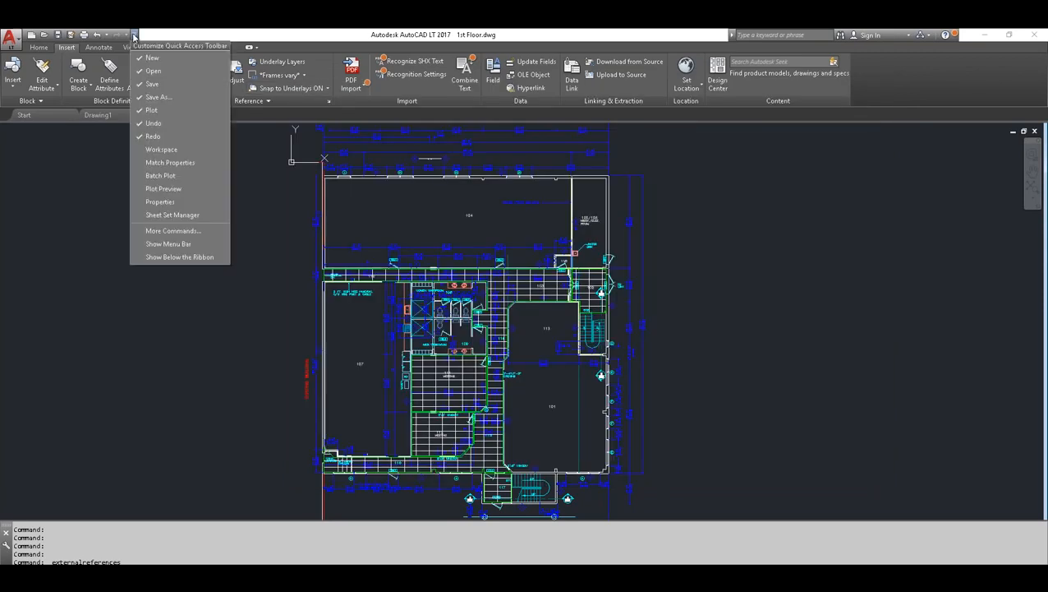
{"action": "left_click", "coordinate": [164, 243]}
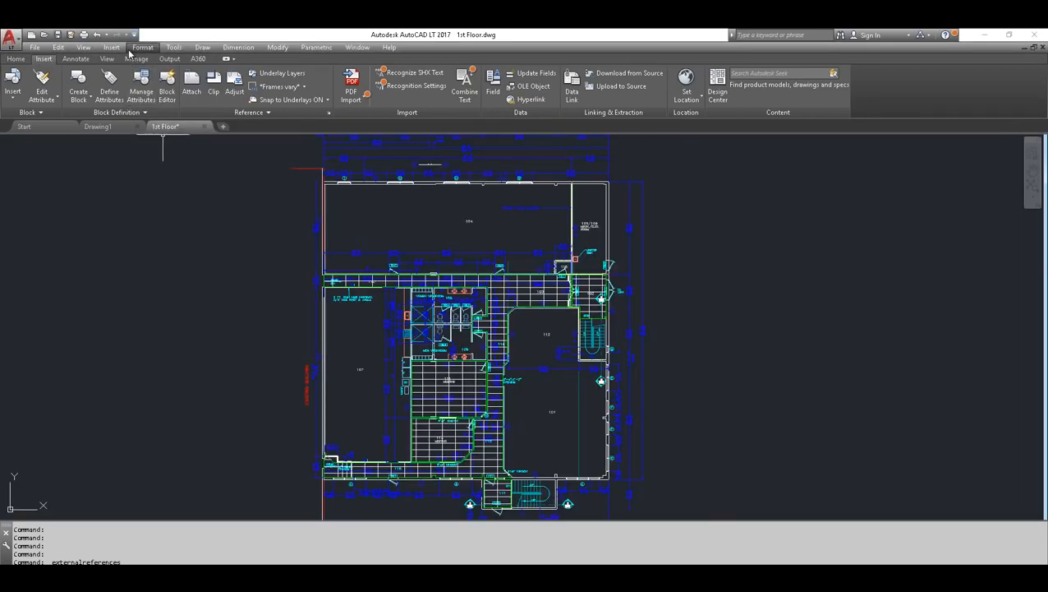
{"action": "left_click", "coordinate": [115, 48]}
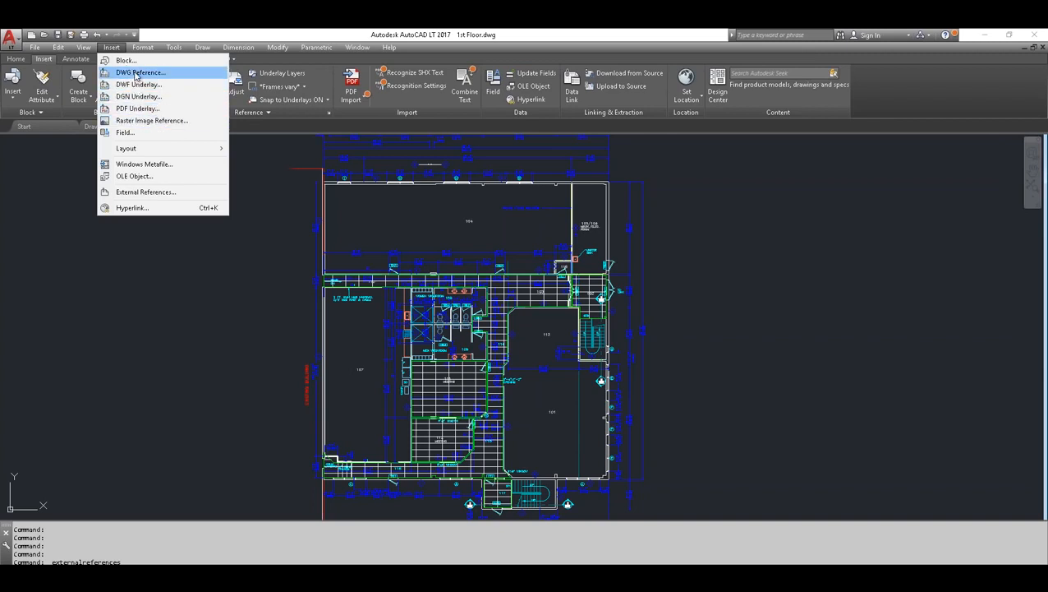
{"action": "left_click", "coordinate": [138, 192]}
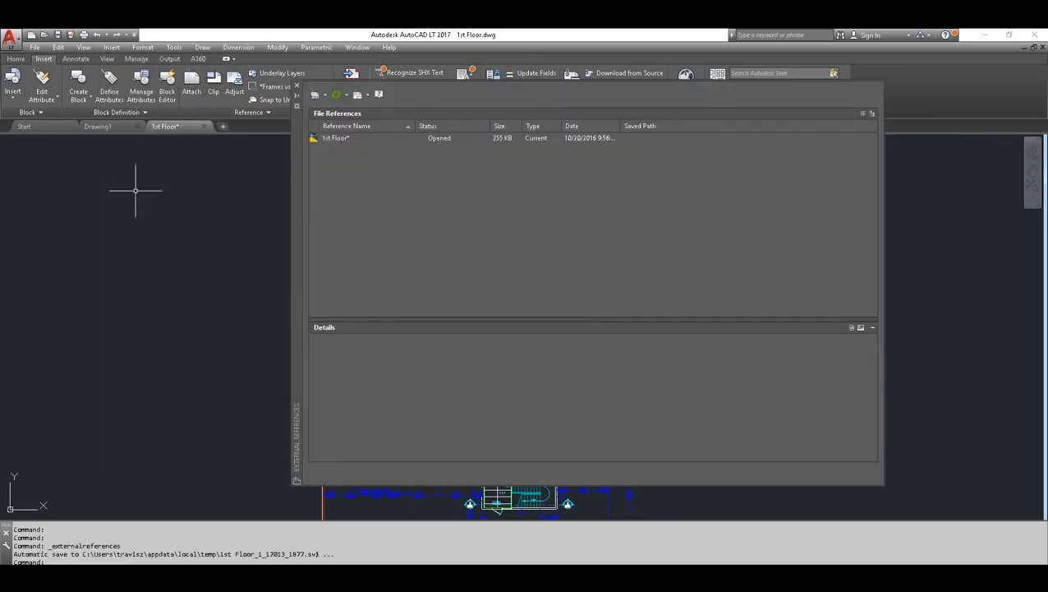
{"action": "left_click", "coordinate": [297, 87]}
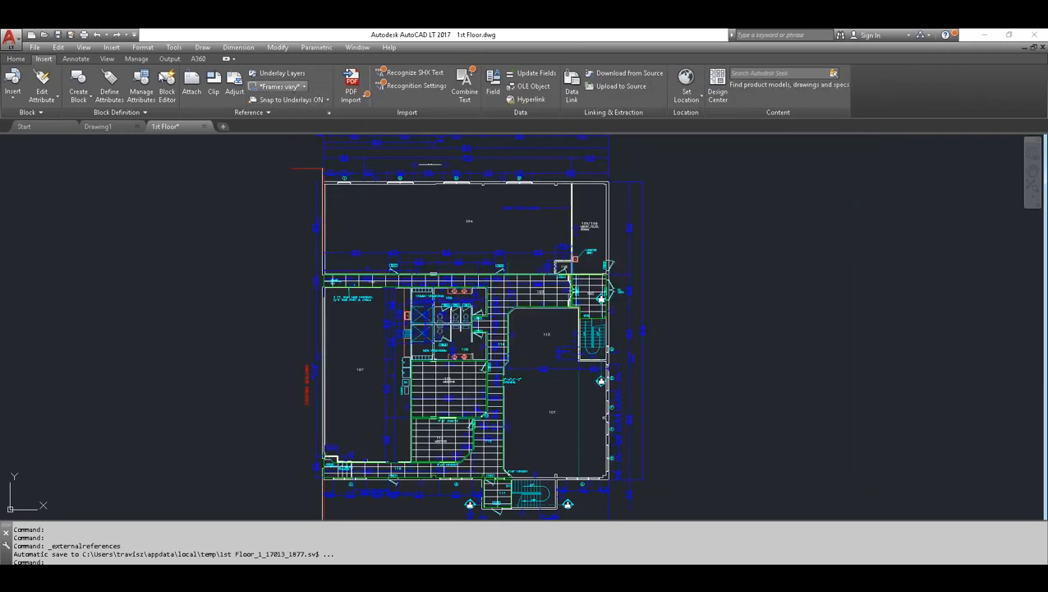
{"action": "left_click", "coordinate": [114, 48]}
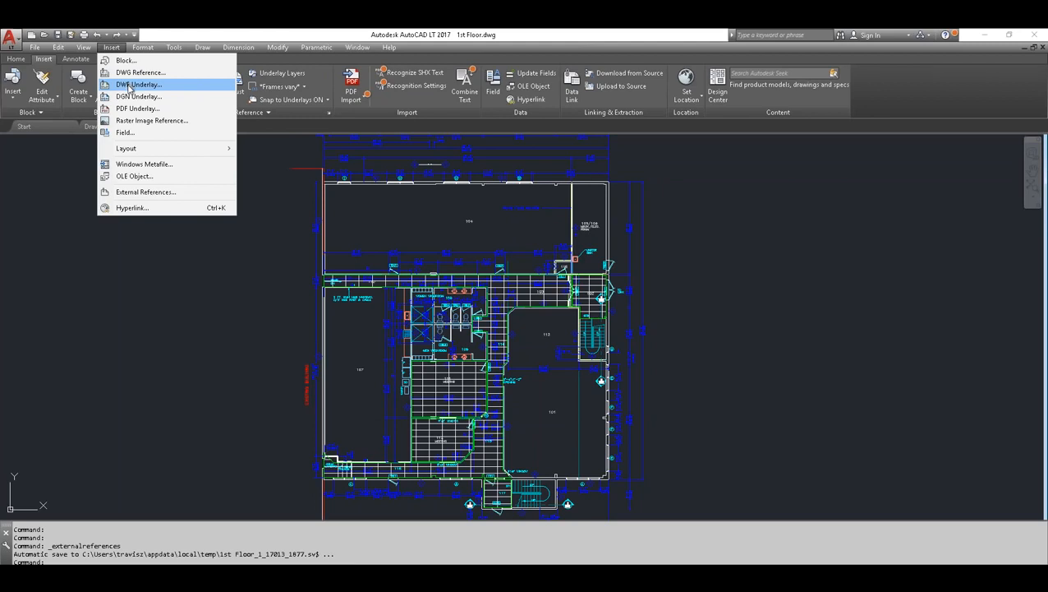
{"action": "left_click", "coordinate": [163, 36]}
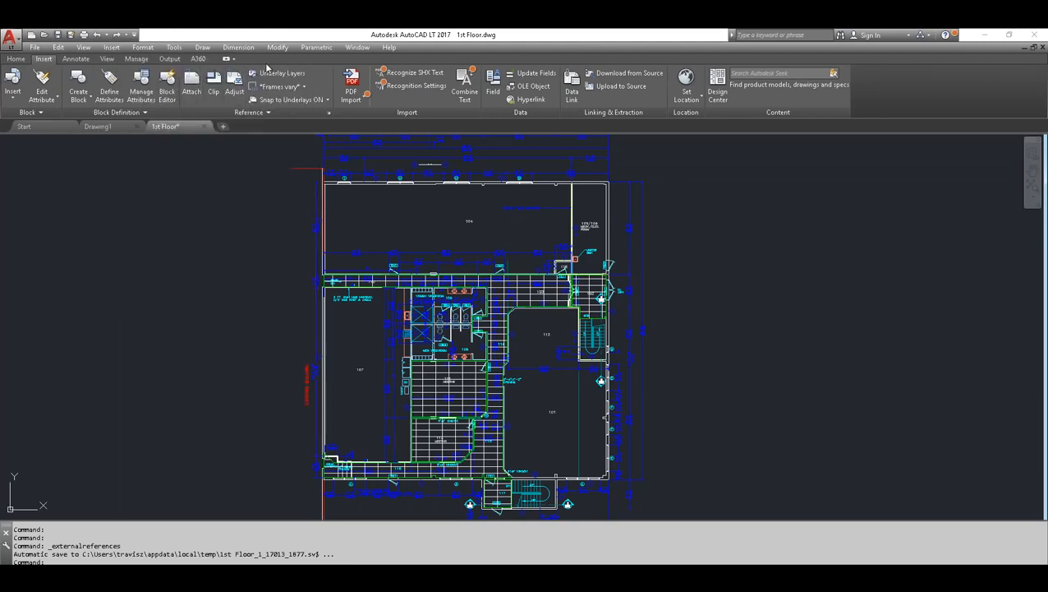
- Start attaching a reference file and list the Drawing (*.dwg) files in the 2016.10.20 - Back to Basics folder
{"action": "left_click", "coordinate": [192, 82]}
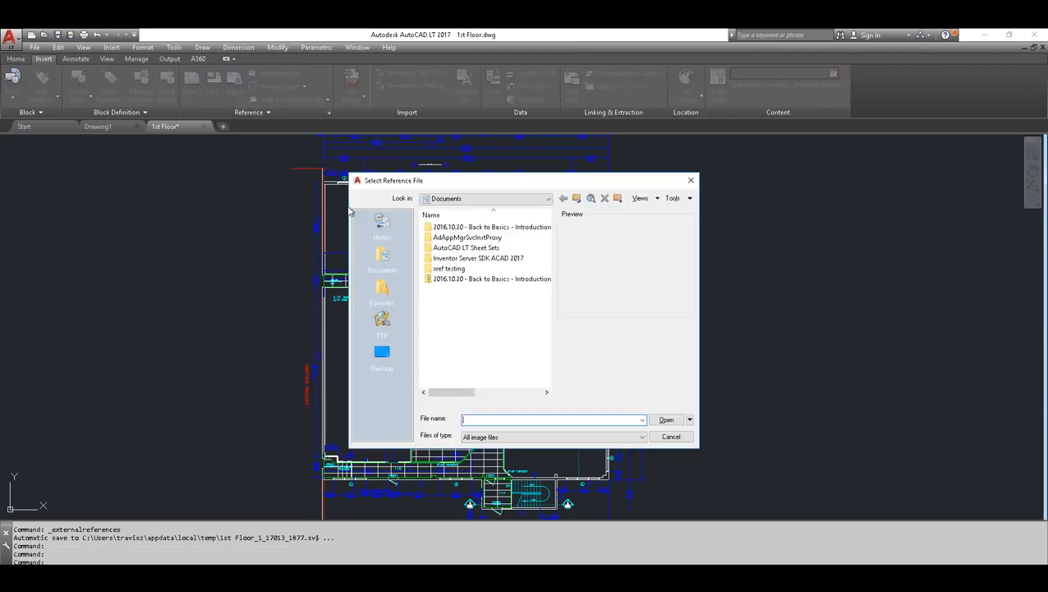
{"action": "left_click_drag", "start_coordinate": [483, 184], "coordinate": [496, 167]}
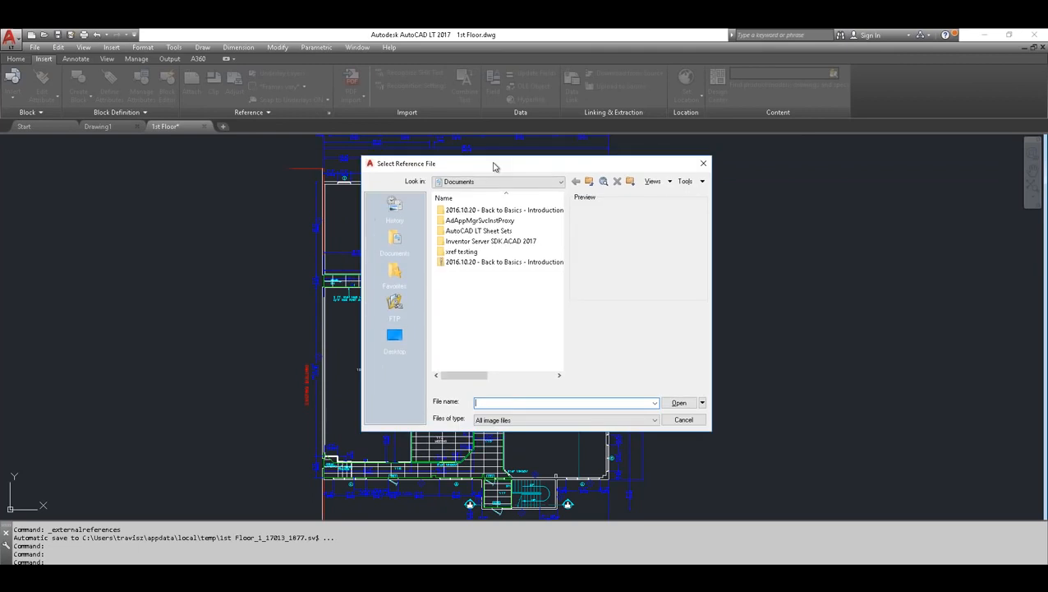
{"action": "double_click", "coordinate": [467, 210]}
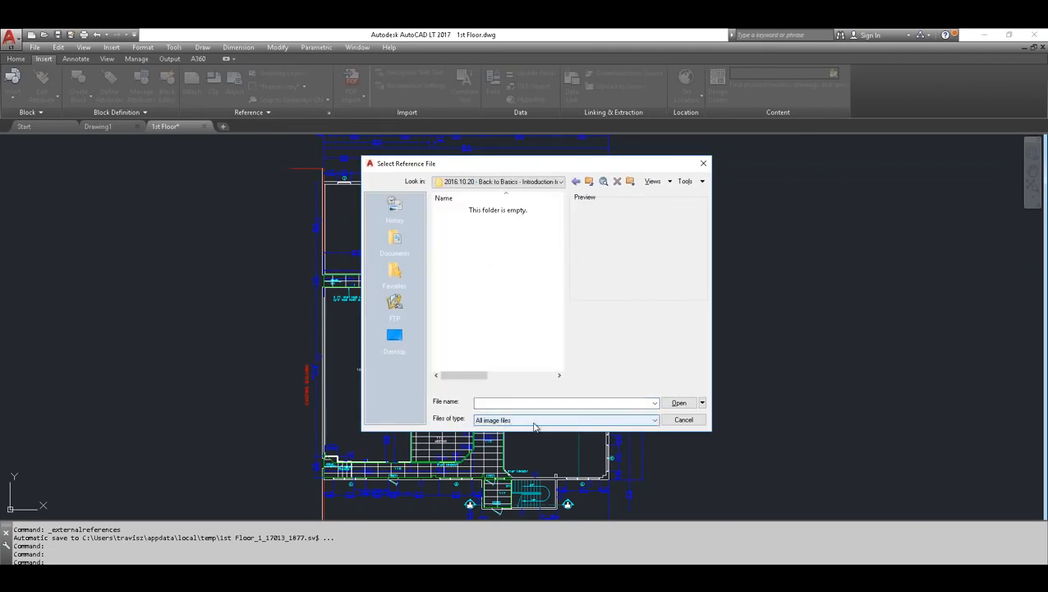
{"action": "left_click", "coordinate": [656, 421]}
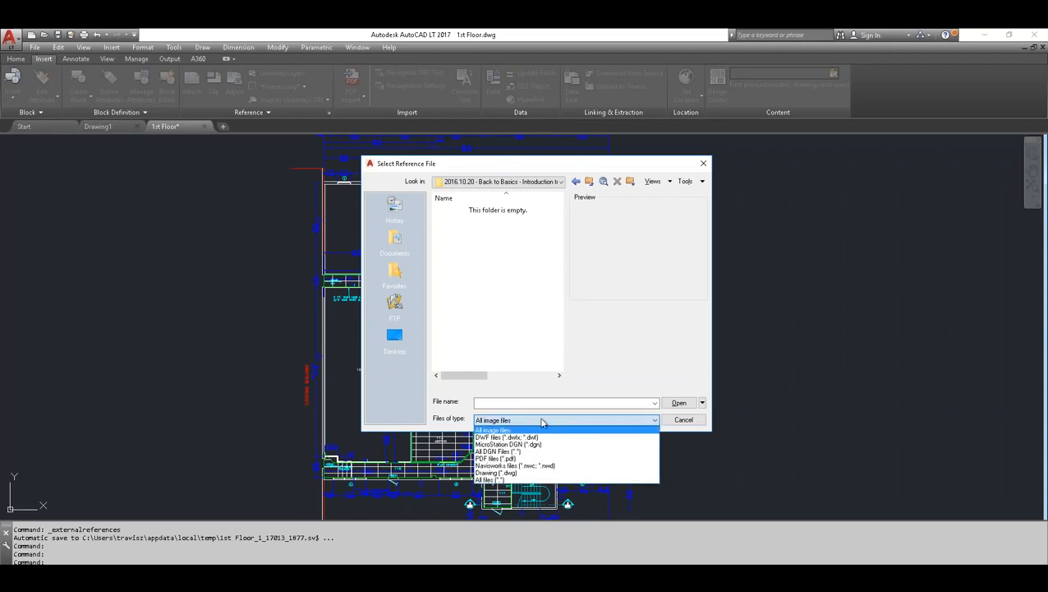
{"action": "left_click", "coordinate": [497, 473]}
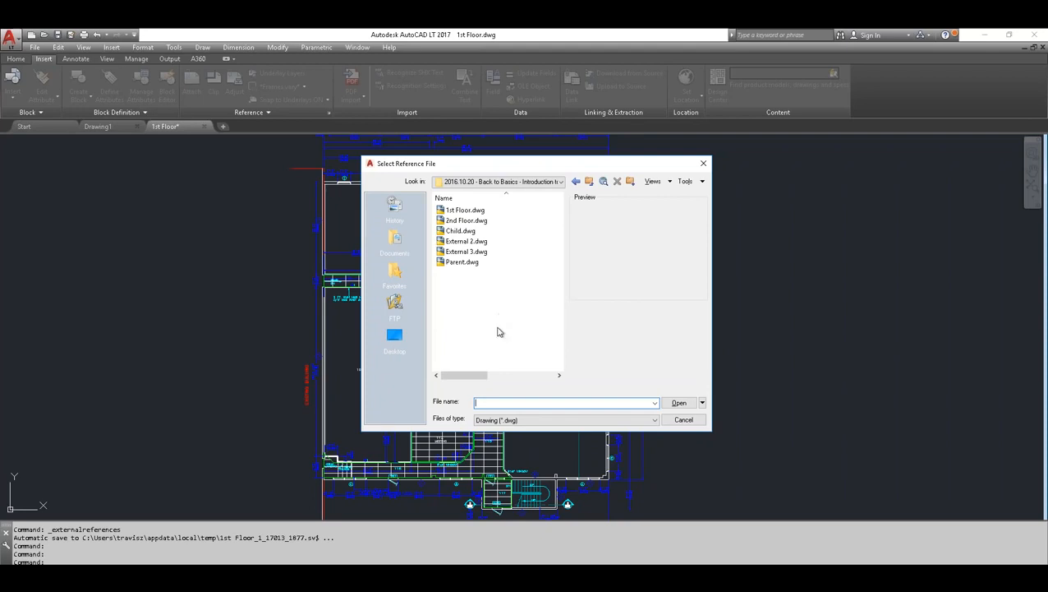
{"action": "left_click", "coordinate": [652, 421]}
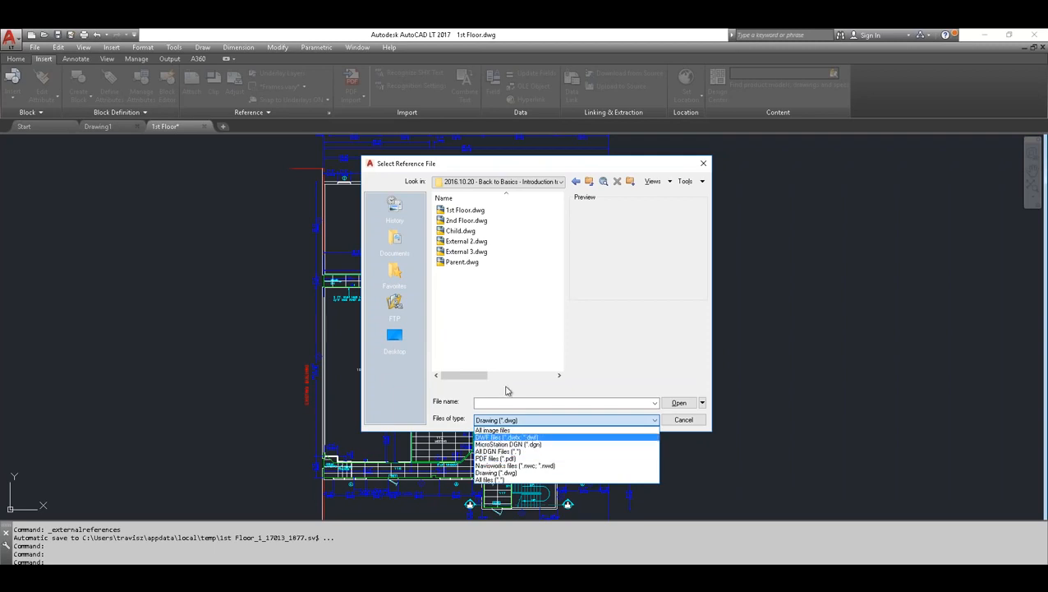
{"action": "left_click", "coordinate": [500, 305]}
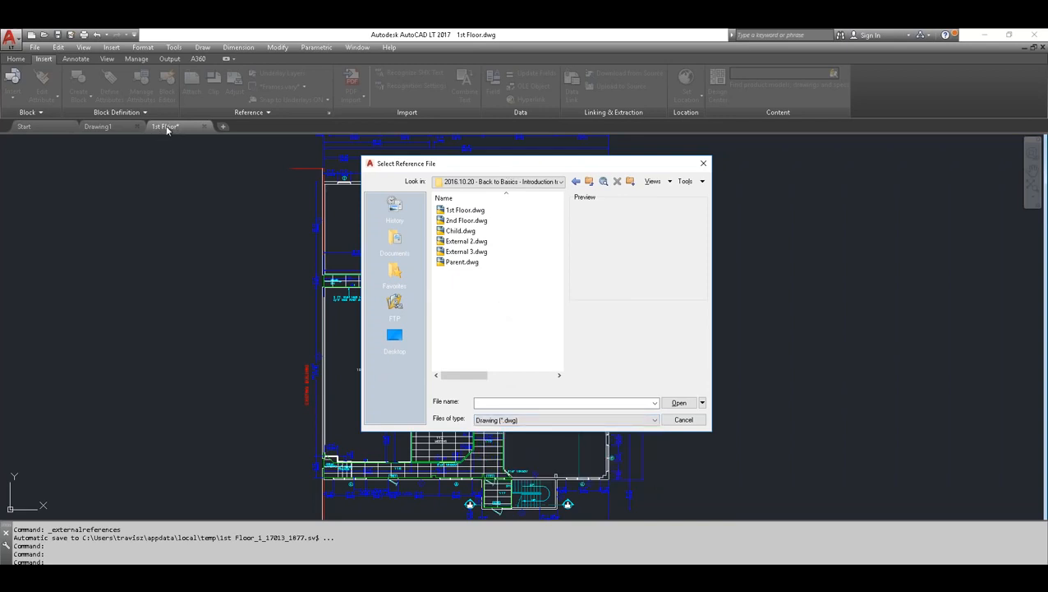
{"action": "left_click", "coordinate": [458, 223]}
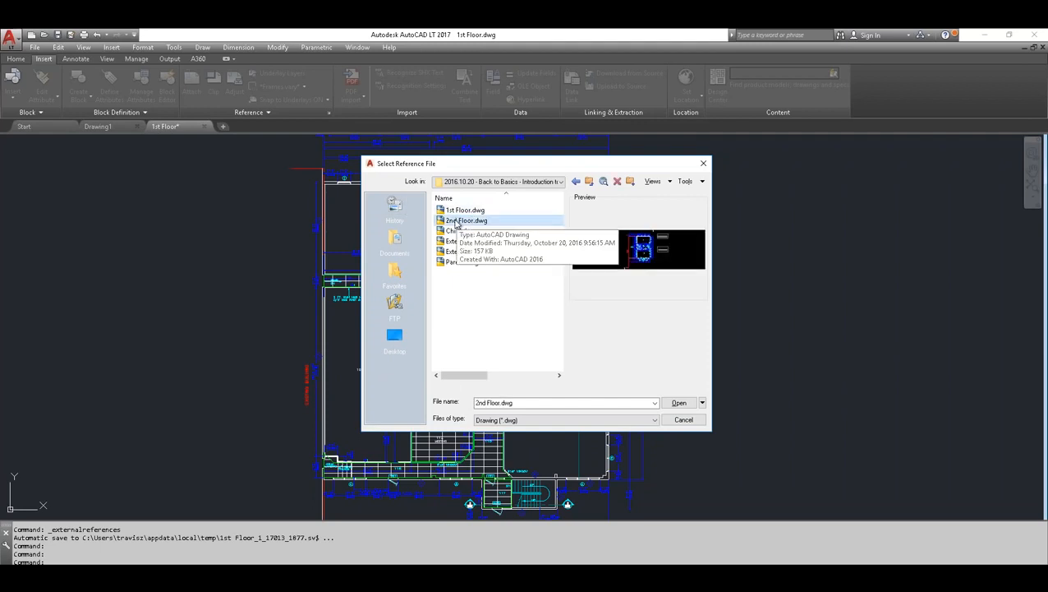
{"action": "left_click", "coordinate": [679, 402]}
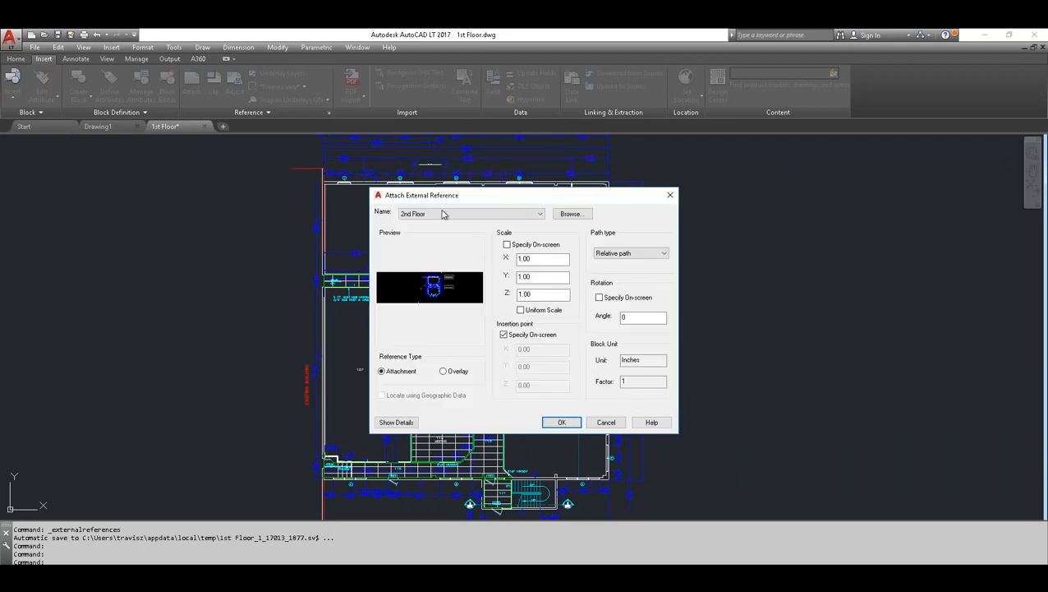
{"action": "left_click", "coordinate": [607, 422]}
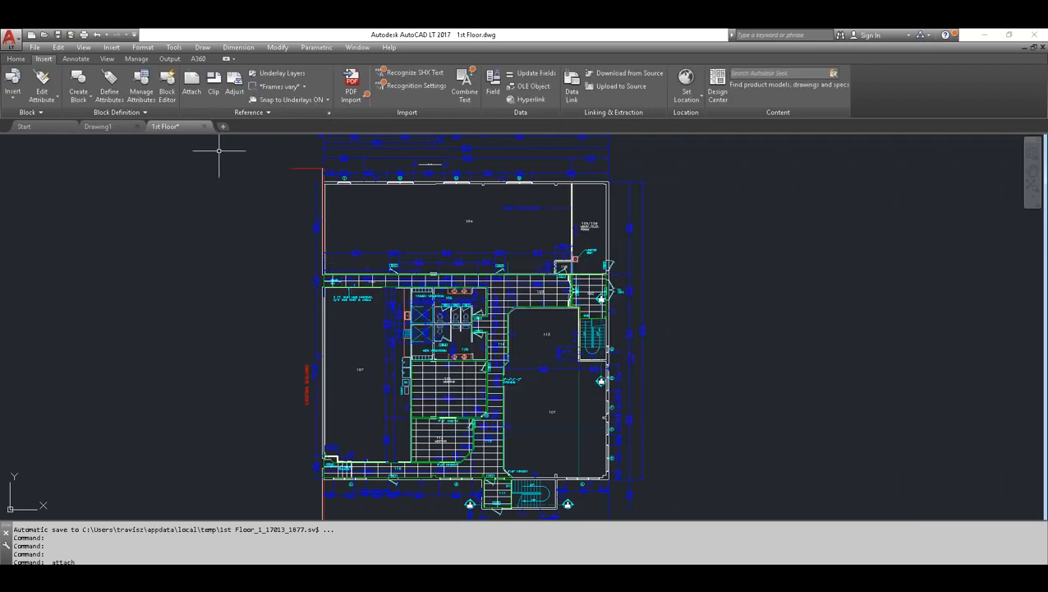
- Review the 1st Floor drawing's layers in the Layer Properties Manager, and close it
{"action": "left_click", "coordinate": [16, 59]}
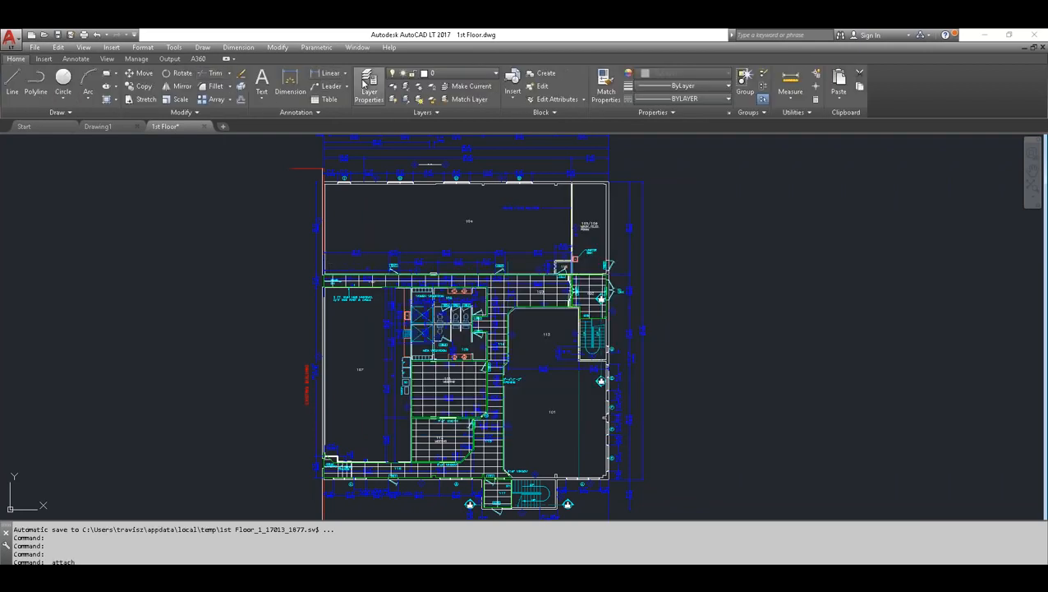
{"action": "left_click", "coordinate": [365, 82]}
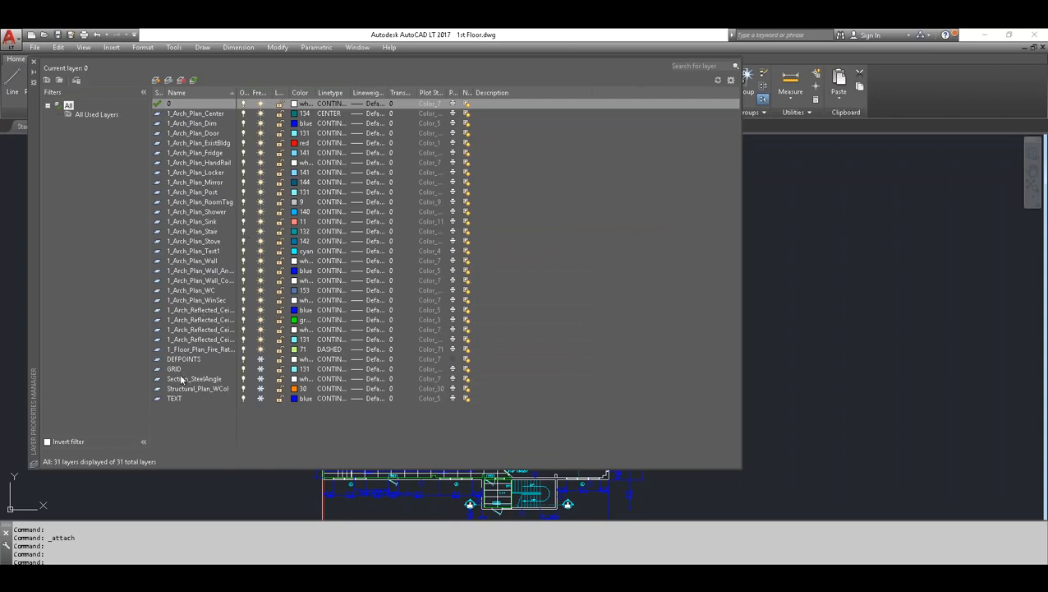
{"action": "left_click_drag", "start_coordinate": [36, 170], "coordinate": [146, 160]}
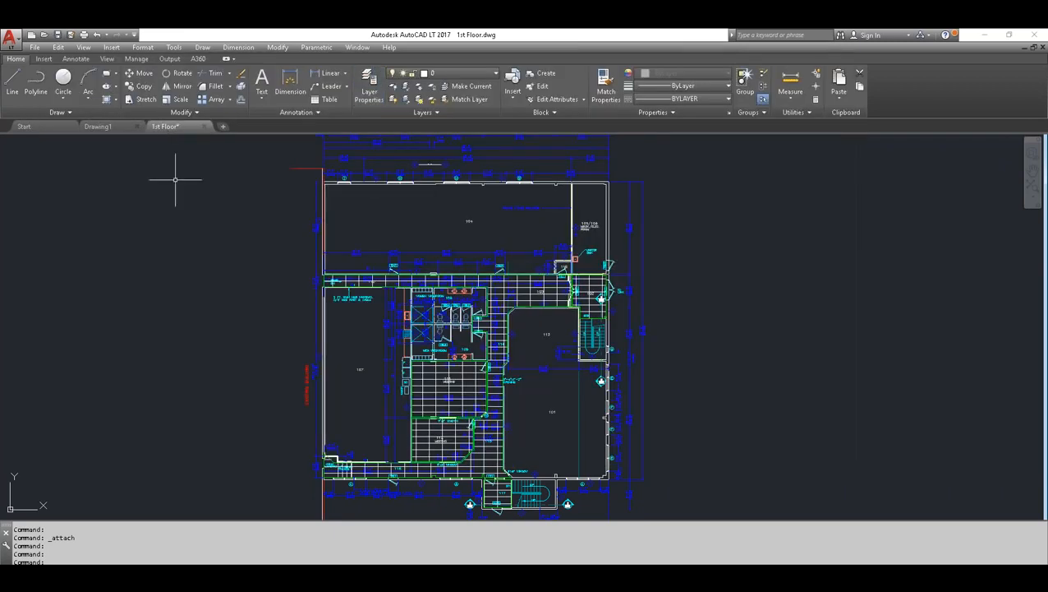
{"action": "left_click", "coordinate": [148, 62]}
- Bring up the External References palette and choose 2nd Floor.dwg as the drawing to attach
{"action": "left_click", "coordinate": [51, 59]}
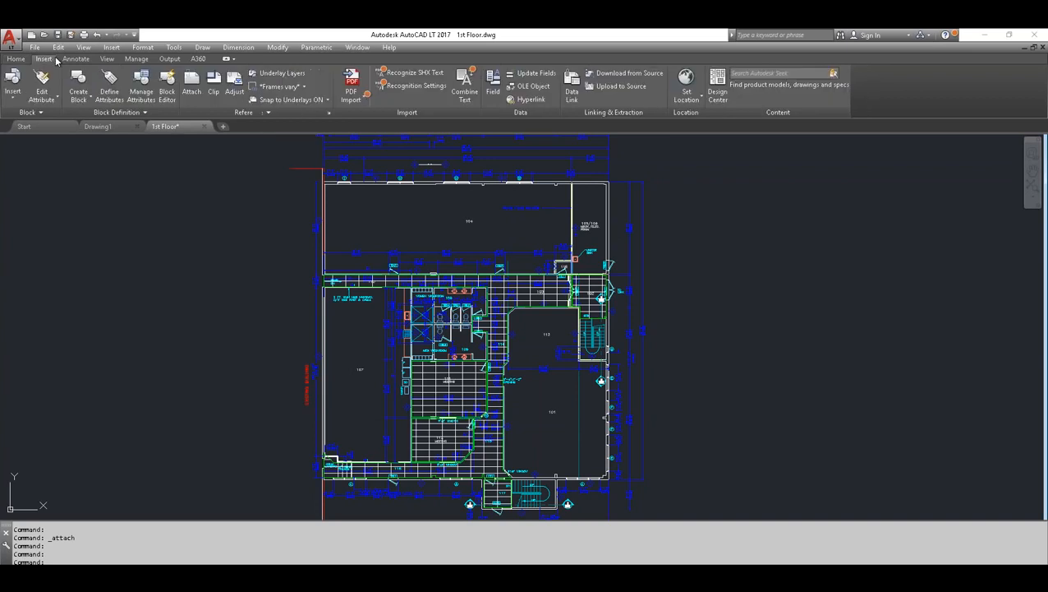
{"action": "left_click", "coordinate": [329, 112]}
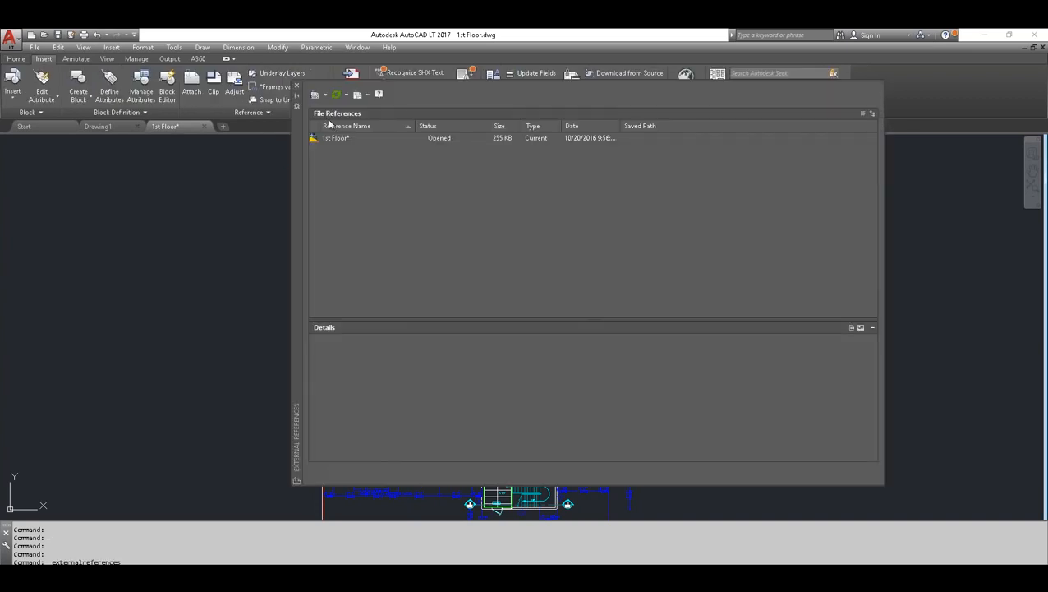
{"action": "left_click", "coordinate": [317, 97]}
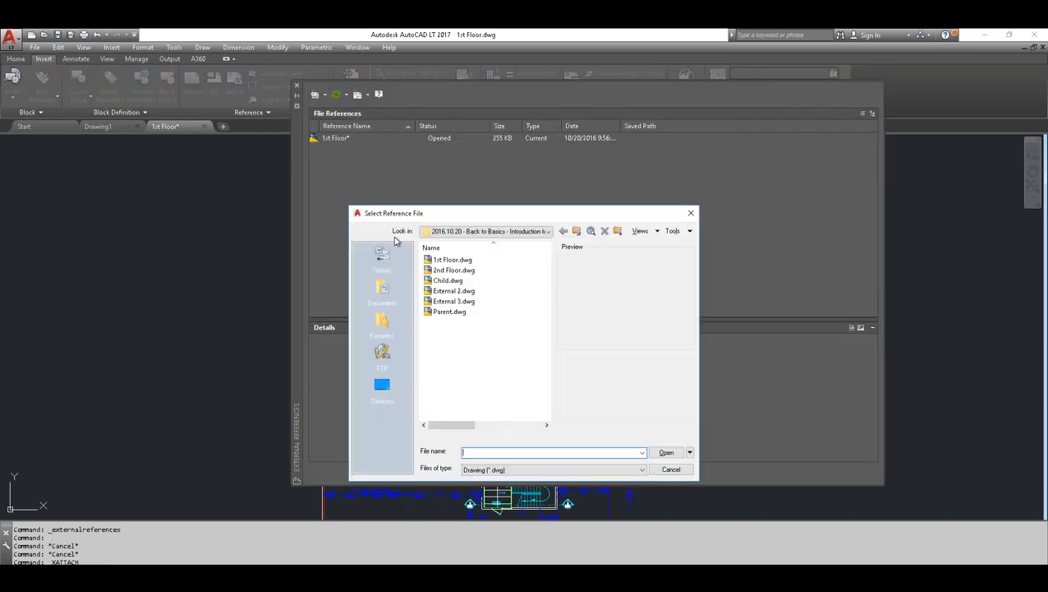
{"action": "left_click", "coordinate": [453, 270]}
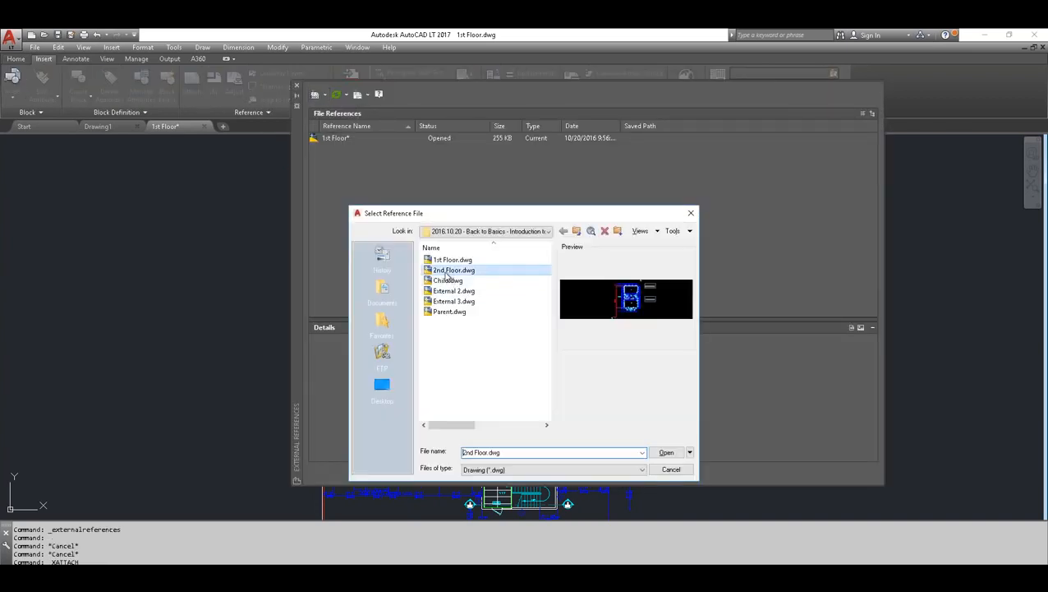
{"action": "left_click", "coordinate": [667, 453]}
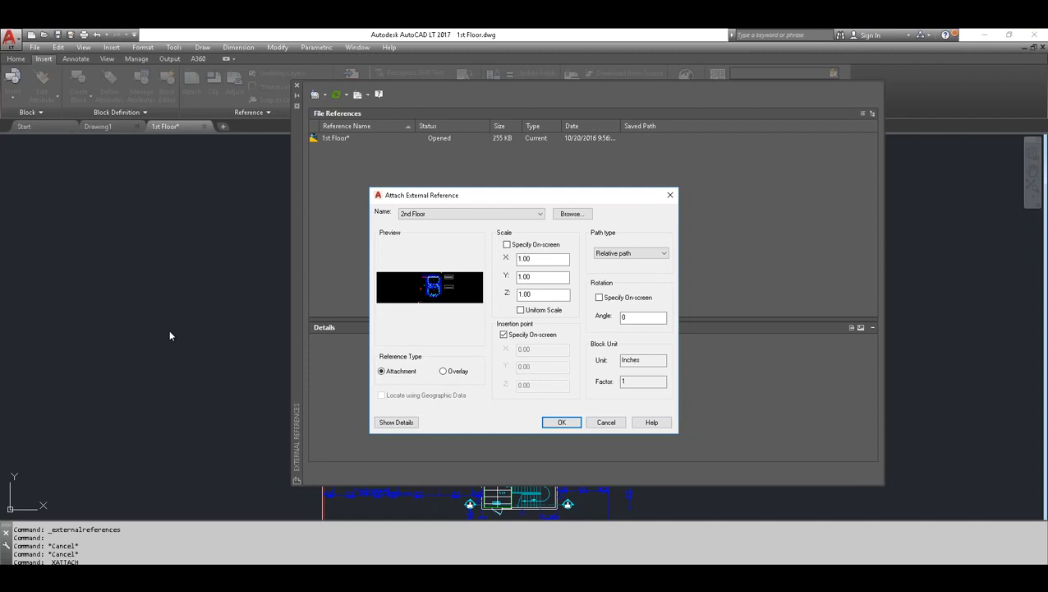
- Accept the 2nd Floor attachment with its insertion point specified on-screen, keeping the current Windows color scheme without further messages
{"action": "left_click", "coordinate": [503, 334]}
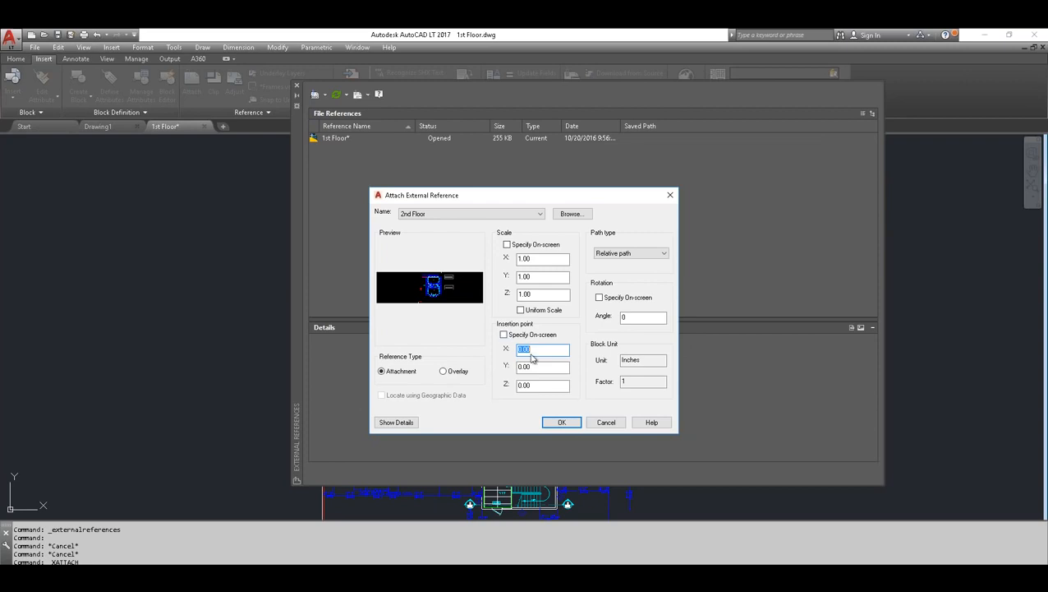
{"action": "left_click", "coordinate": [504, 335]}
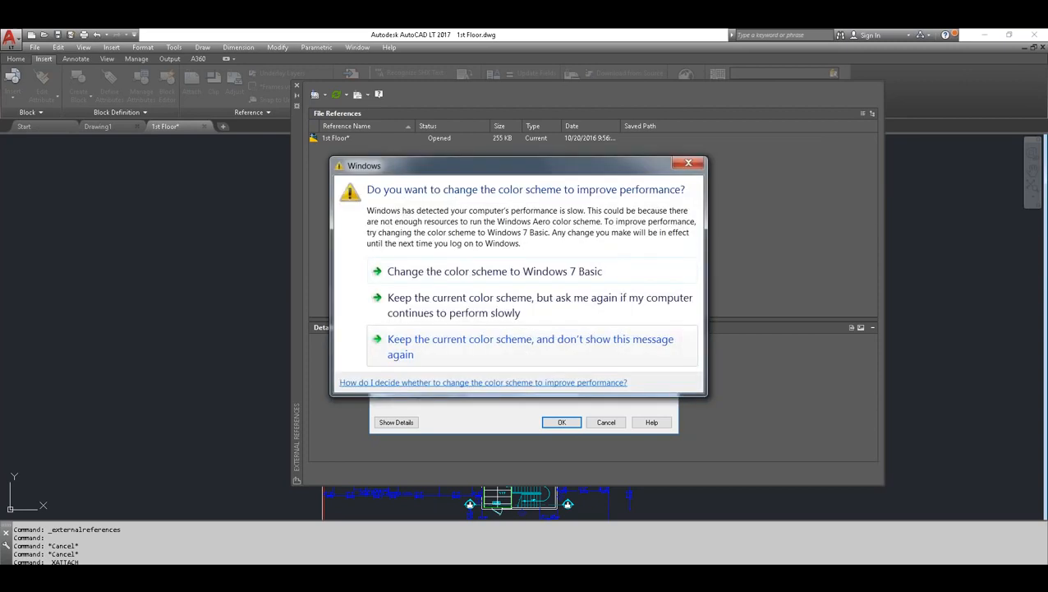
{"action": "left_click", "coordinate": [471, 346]}
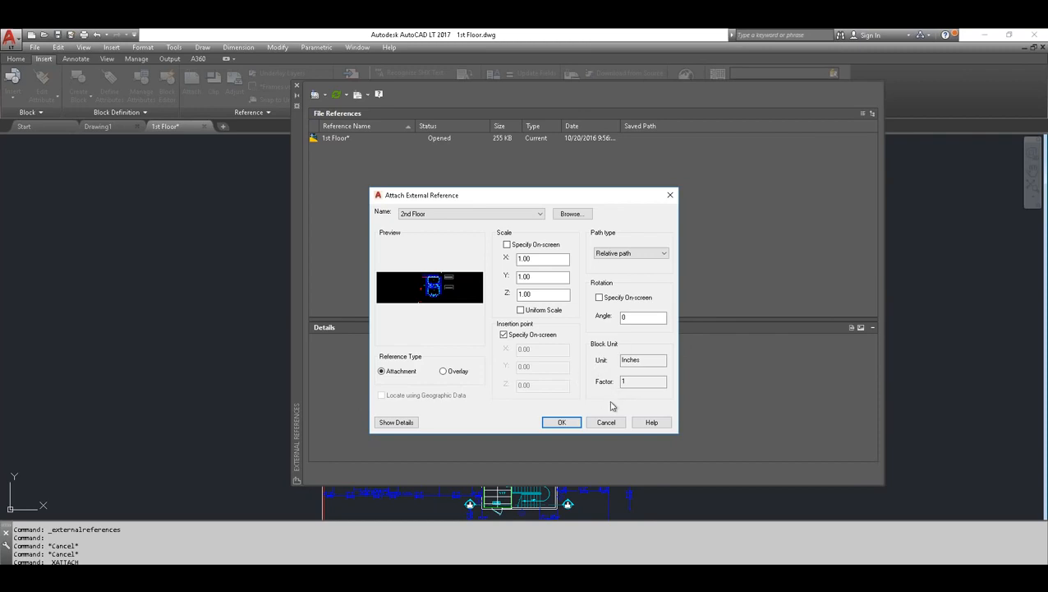
{"action": "left_click", "coordinate": [562, 422]}
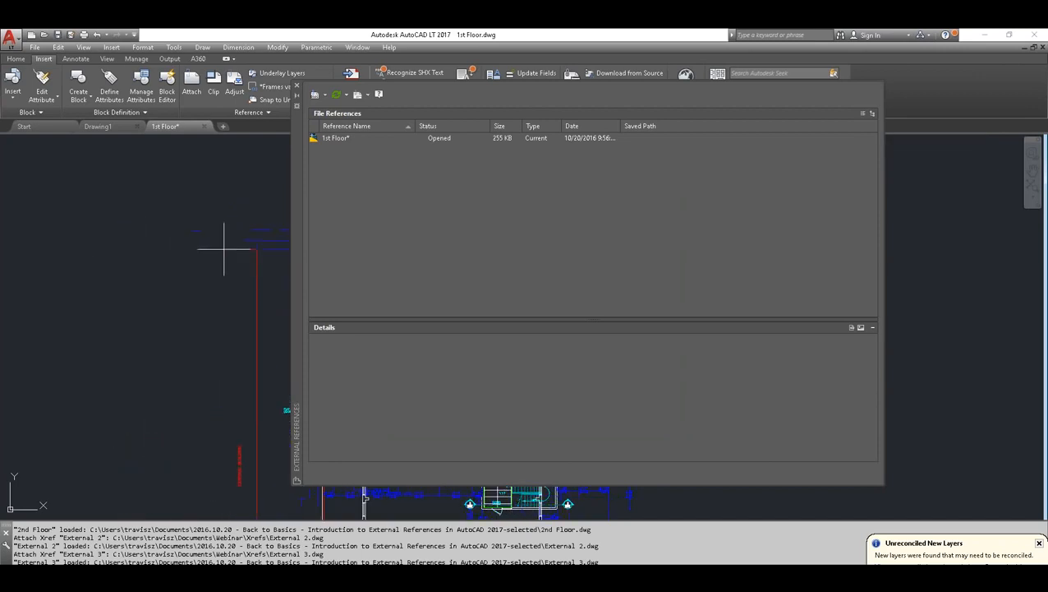
- Insert the 2nd Floor reference at the drawing's origin, at the outer end of the short horizontal red line
{"action": "middle_click_drag", "start_coordinate": [155, 227], "coordinate": [152, 270]}
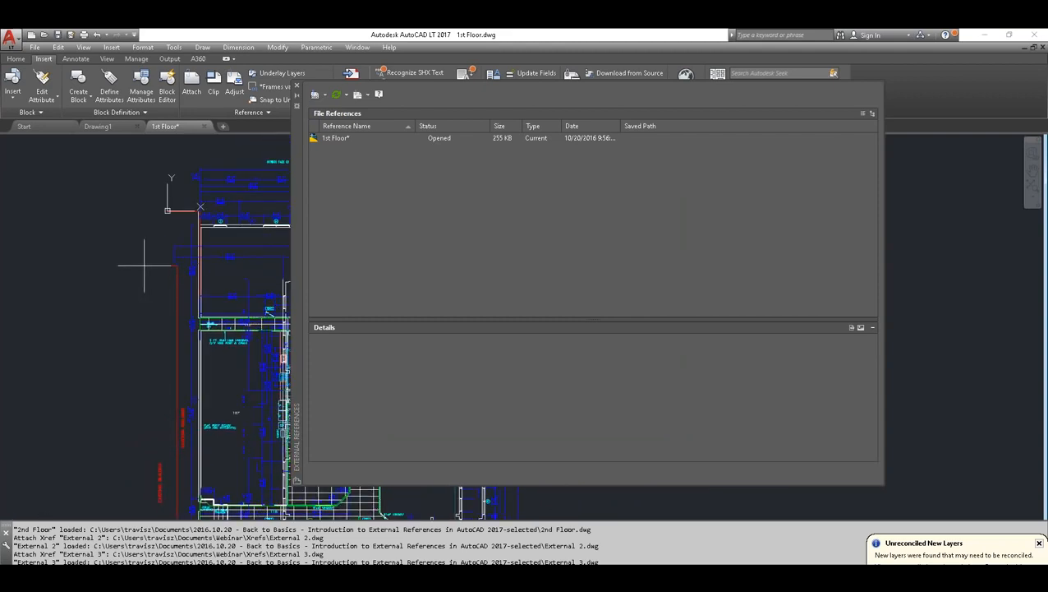
{"action": "middle_click_drag", "start_coordinate": [145, 257], "coordinate": [153, 300]}
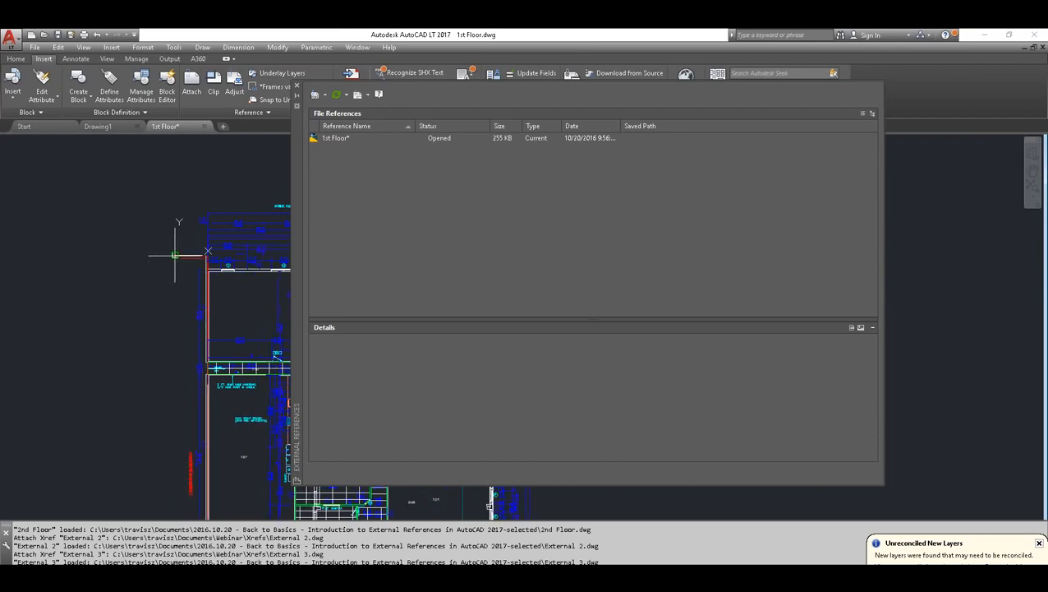
{"action": "scroll", "coordinate": [174, 255], "scroll_direction": "up", "scroll_amount": 5}
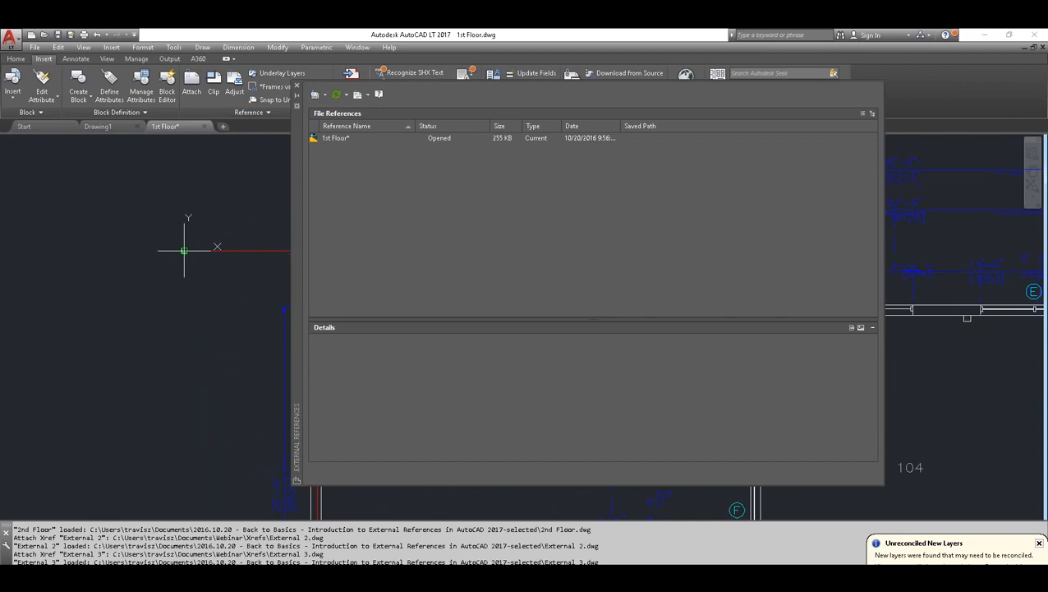
{"action": "left_click", "coordinate": [185, 249]}
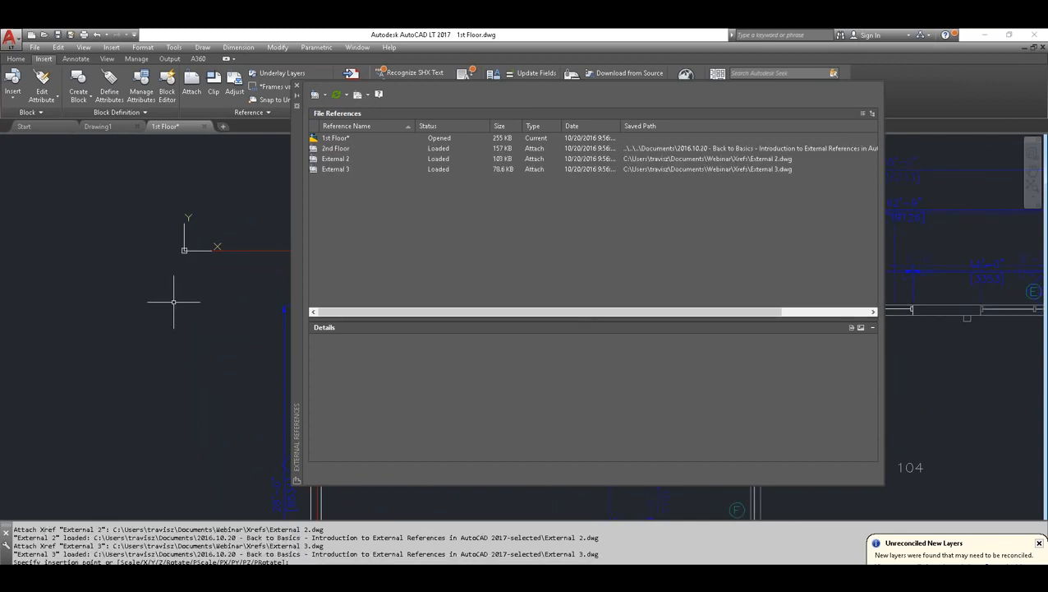
- Examine the details of the 1st Floor, 2nd Floor, External 2 and External 3 file references, and close the palette
{"action": "left_click", "coordinate": [334, 140]}
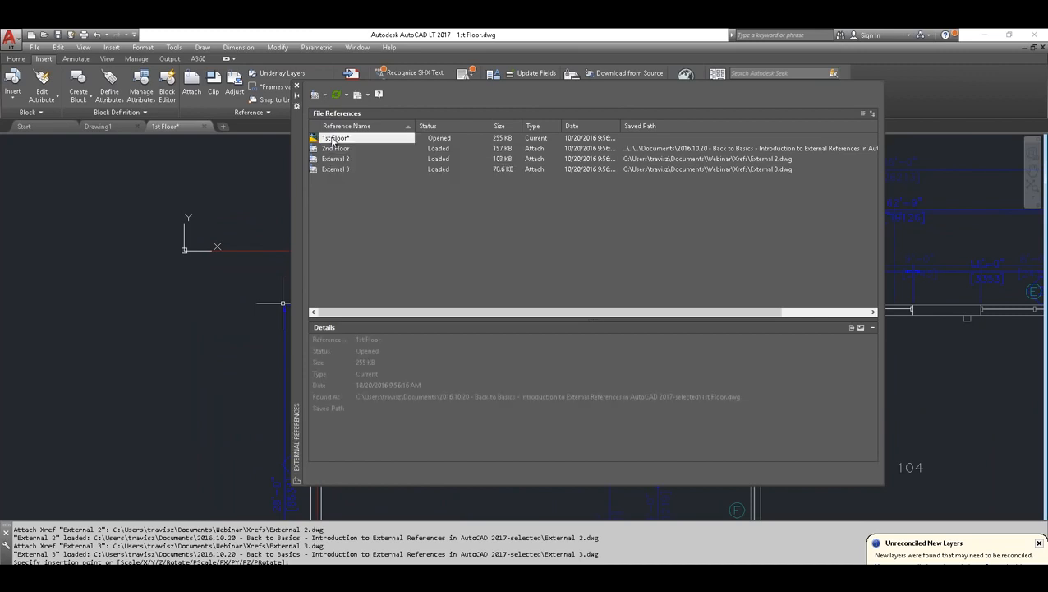
{"action": "left_click", "coordinate": [335, 150]}
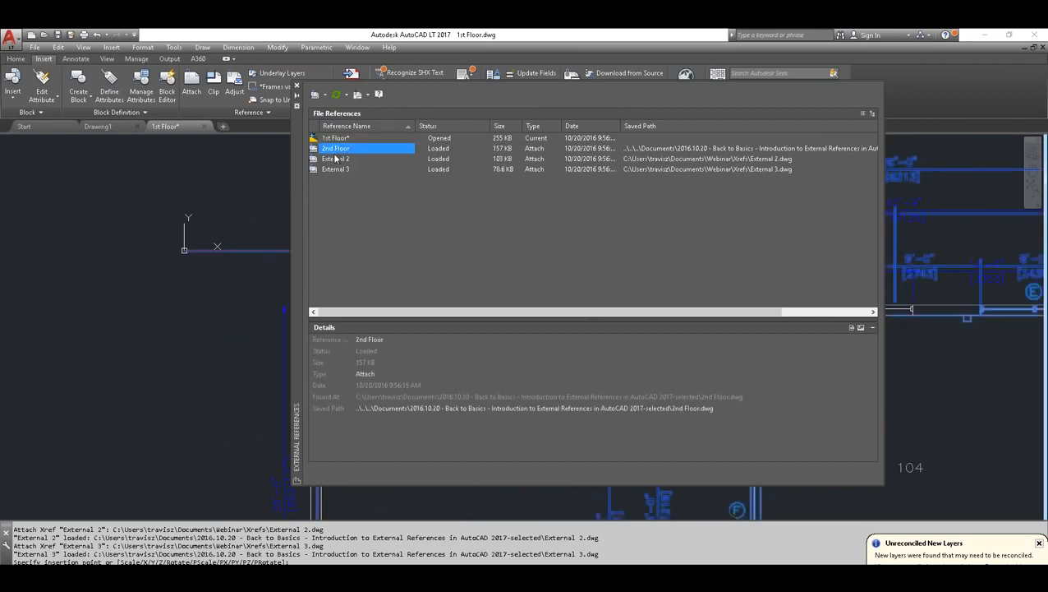
{"action": "left_click", "coordinate": [338, 161]}
{"action": "left_click", "coordinate": [337, 170]}
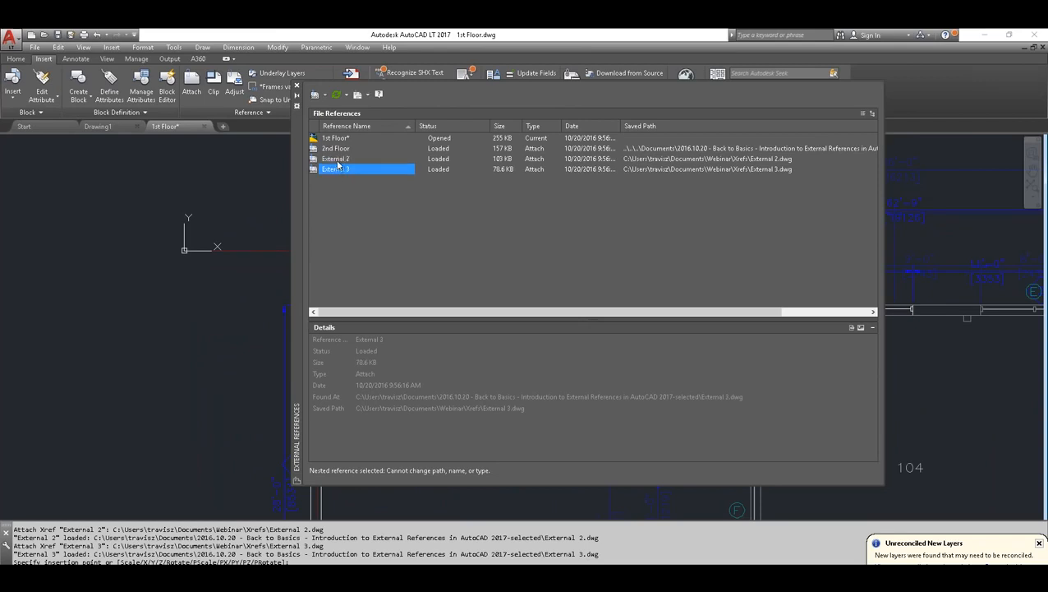
{"action": "left_click", "coordinate": [335, 161]}
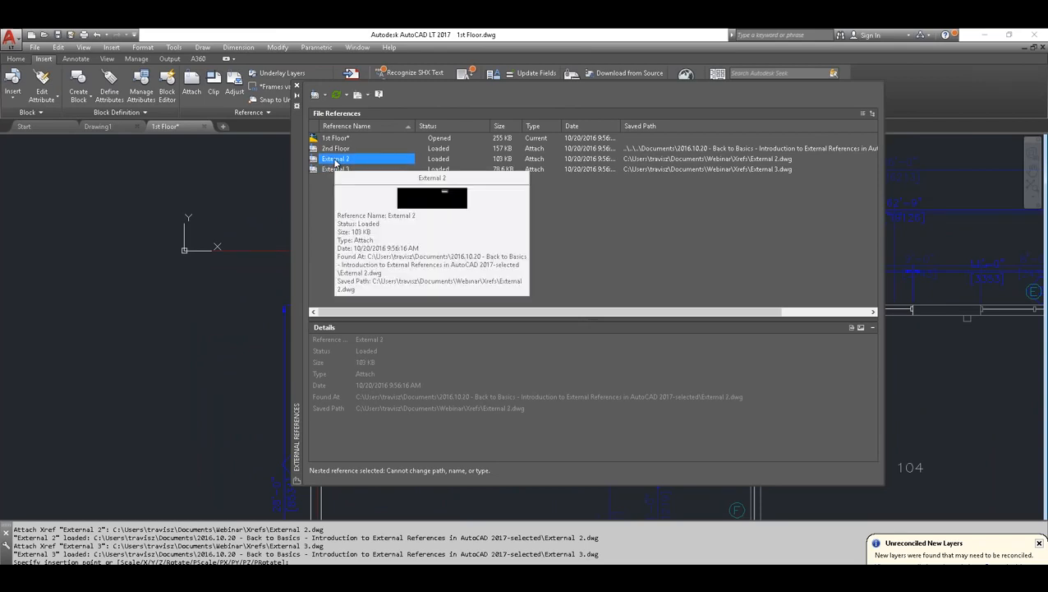
{"action": "left_click", "coordinate": [333, 150]}
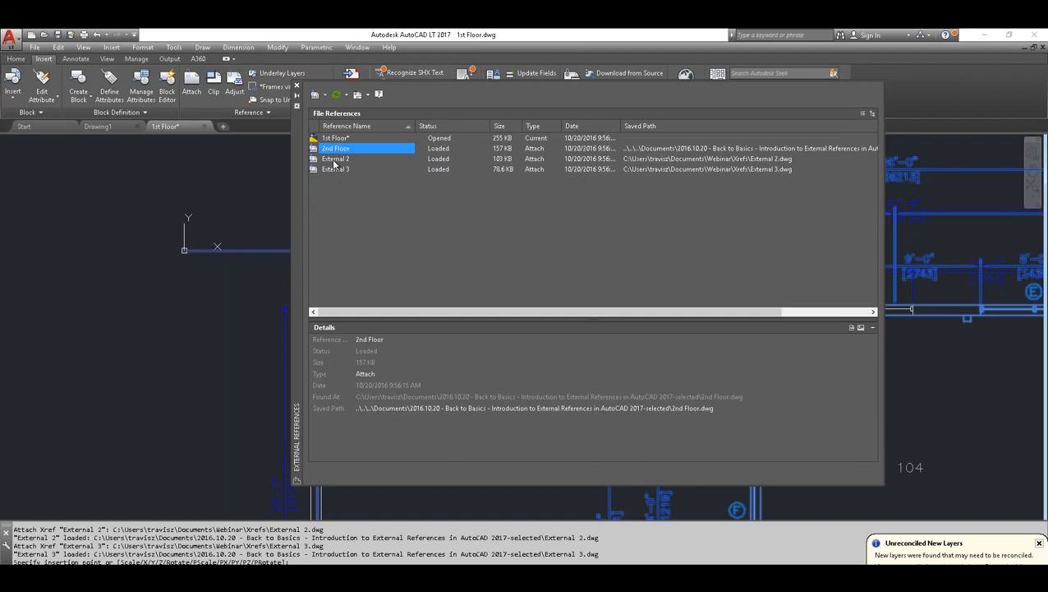
{"action": "mouse_move", "coordinate": [333, 163]}
{"action": "left_click", "coordinate": [296, 86]}
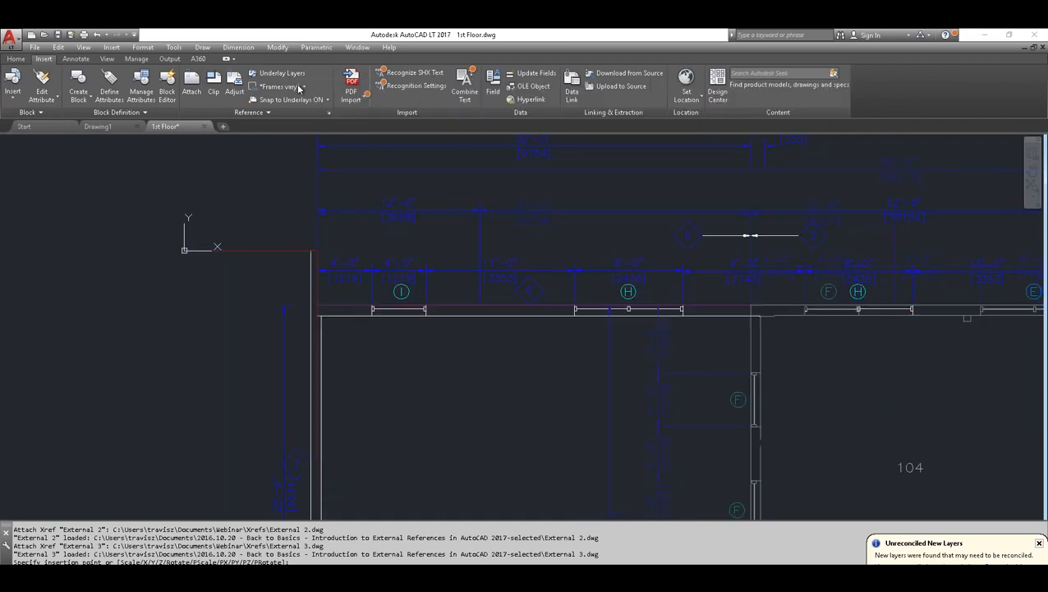
- Look through the Layer Properties Manager for the layers that came in with the attached references
{"action": "left_click", "coordinate": [17, 60]}
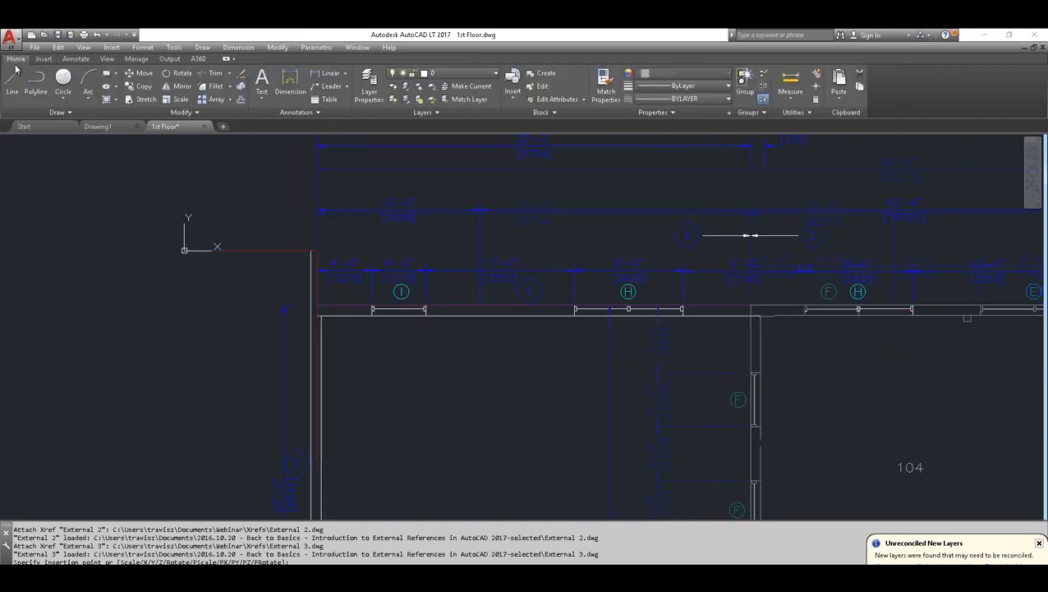
{"action": "left_click", "coordinate": [368, 87]}
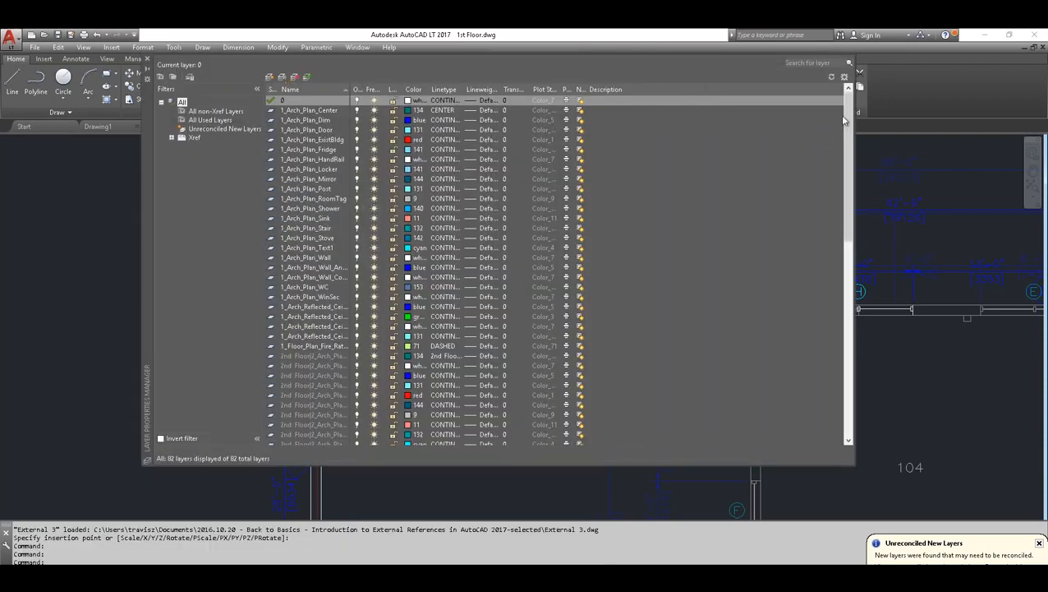
{"action": "left_click_drag", "start_coordinate": [849, 126], "coordinate": [841, 176]}
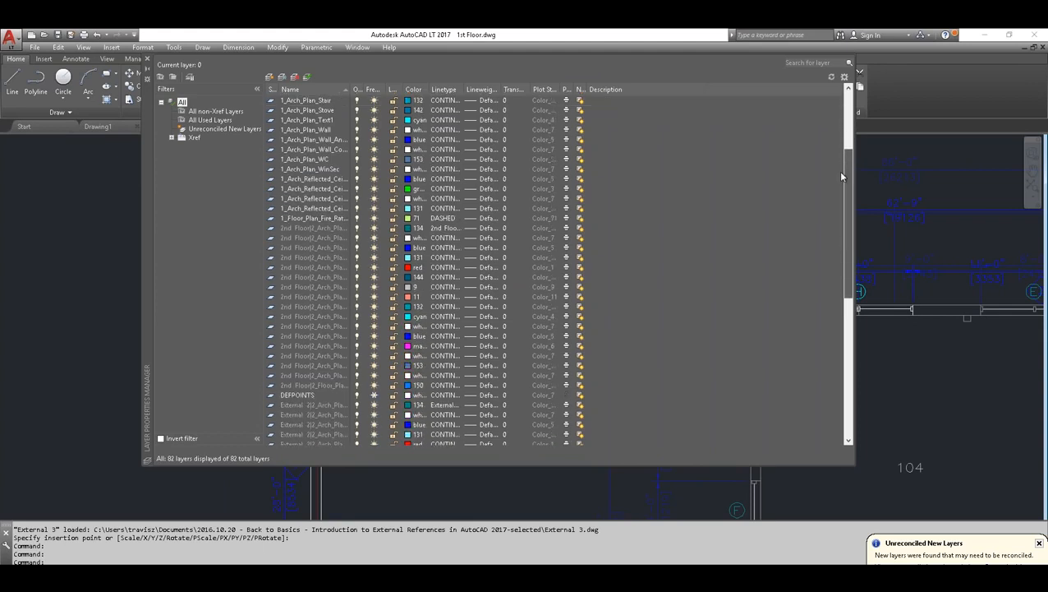
- Widen the Name column of the layer list to show the full layer names and return to the start of the list
{"action": "left_click_drag", "start_coordinate": [352, 89], "coordinate": [424, 88]}
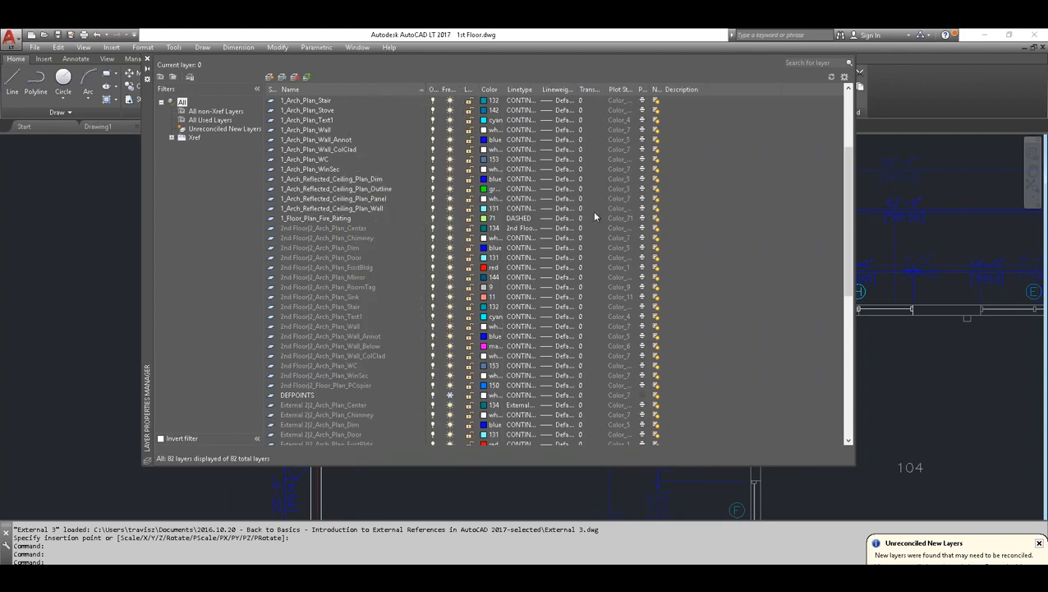
{"action": "left_click_drag", "start_coordinate": [845, 163], "coordinate": [851, 103]}
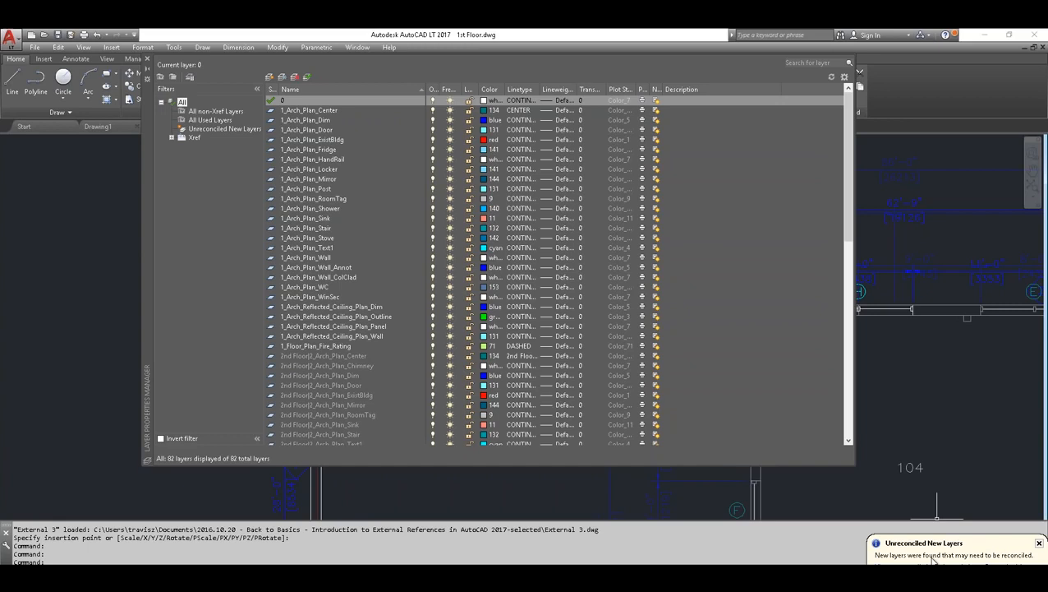
{"action": "mouse_move", "coordinate": [849, 161]}
{"action": "left_mouse_down"}
{"action": "mouse_move", "coordinate": [846, 193]}
{"action": "mouse_move", "coordinate": [838, 150]}
{"action": "left_mouse_up"}
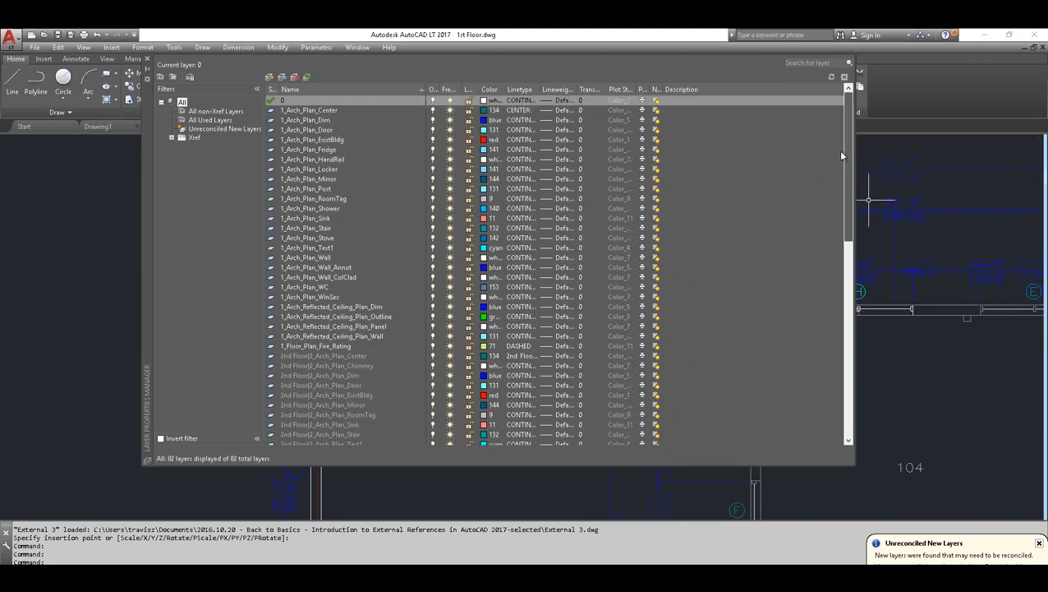
- Reconcile all the unreconciled new layers from the 2nd Floor, External 2 and External 3 references, and dismiss the new-layers notification
{"action": "left_click", "coordinate": [206, 129]}
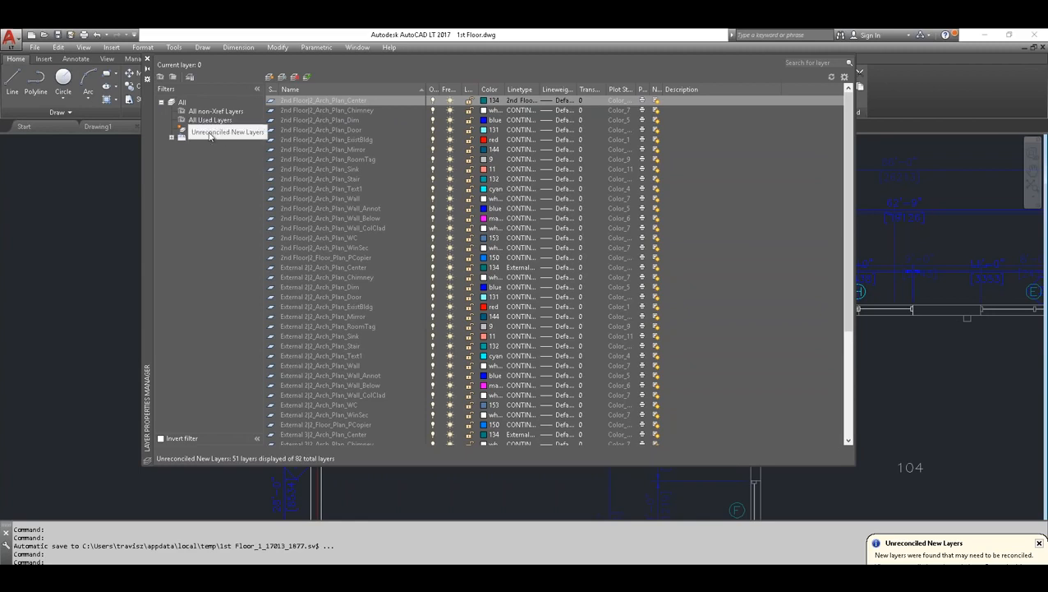
{"action": "left_click", "coordinate": [298, 100]}
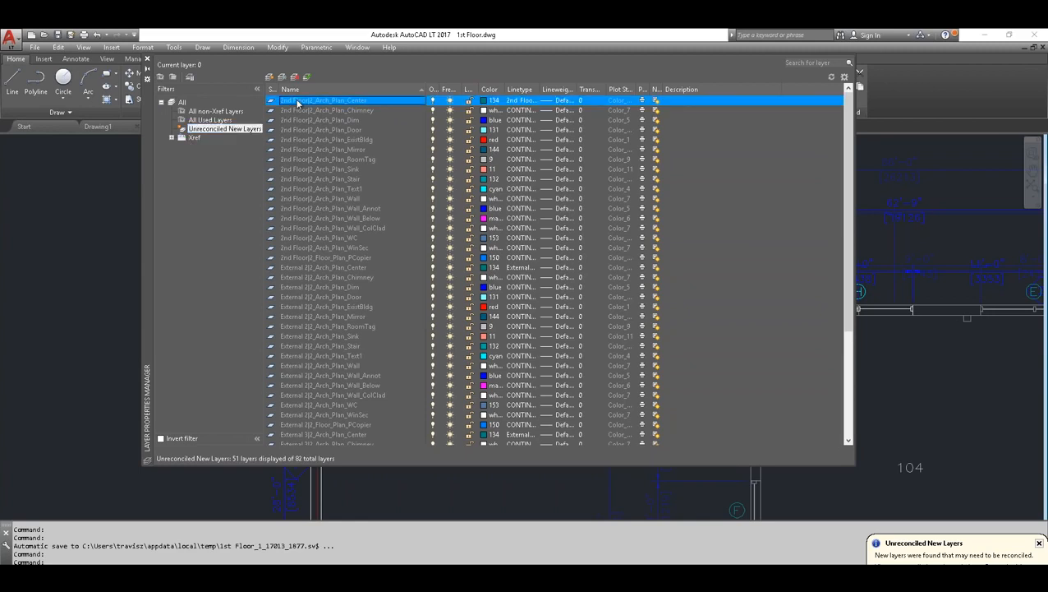
{"action": "key", "text": "ctrl+a"}
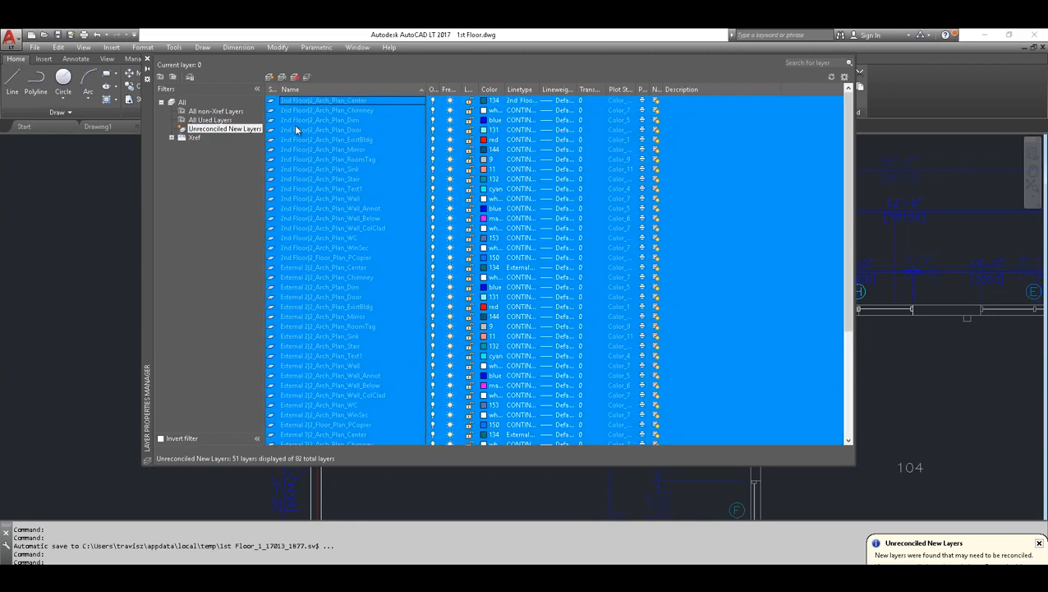
{"action": "right_click", "coordinate": [296, 129]}
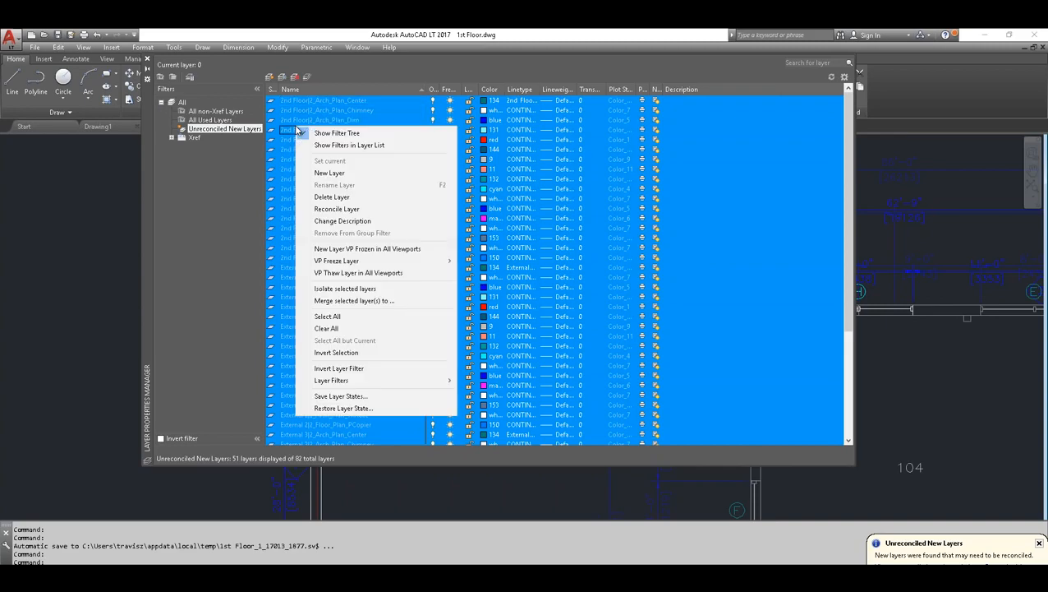
{"action": "left_click", "coordinate": [328, 211]}
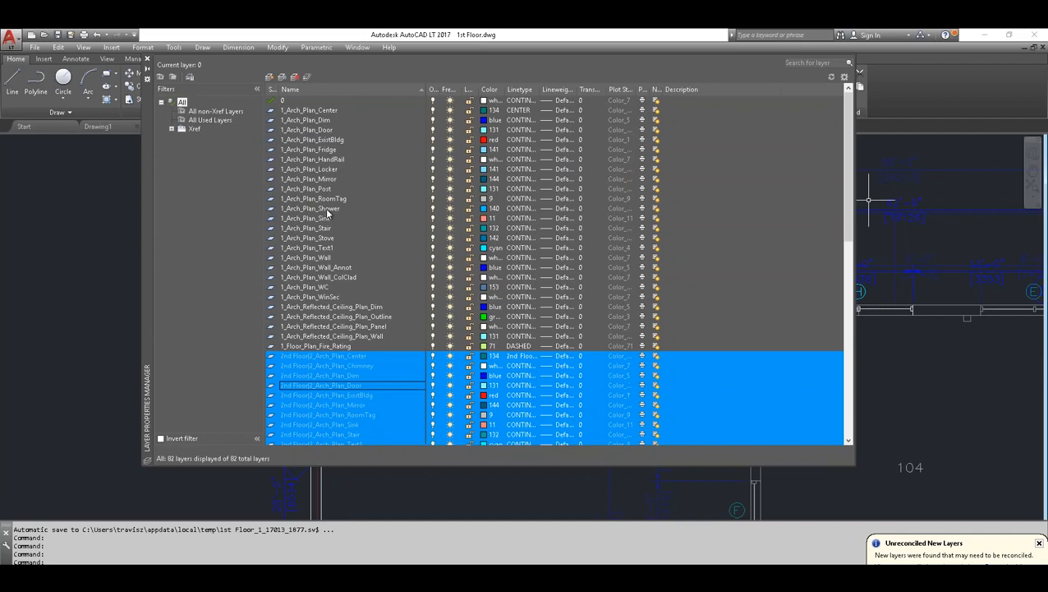
{"action": "left_click", "coordinate": [310, 276]}
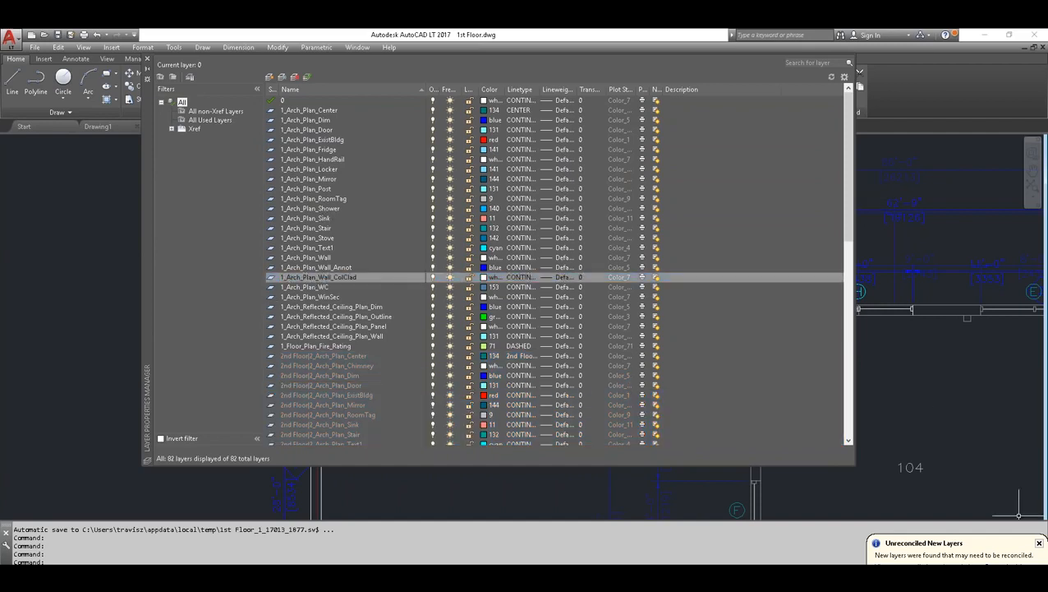
{"action": "left_click", "coordinate": [1039, 543]}
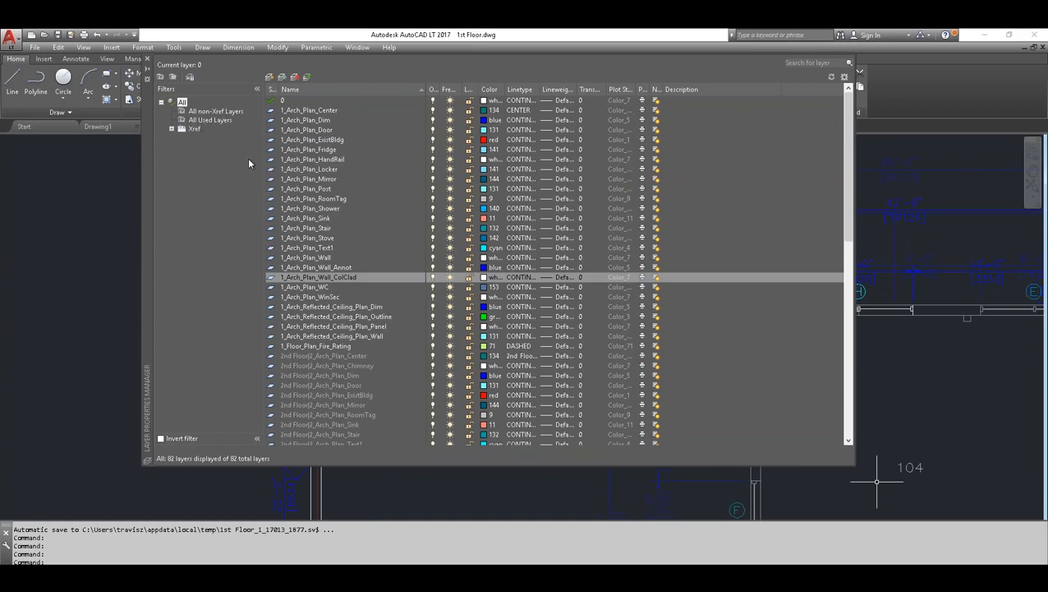
- Try switching New Layer Notification and its new-layer notices off and on in Layer Settings, and close the settings and the layer manager
{"action": "left_click", "coordinate": [845, 77]}
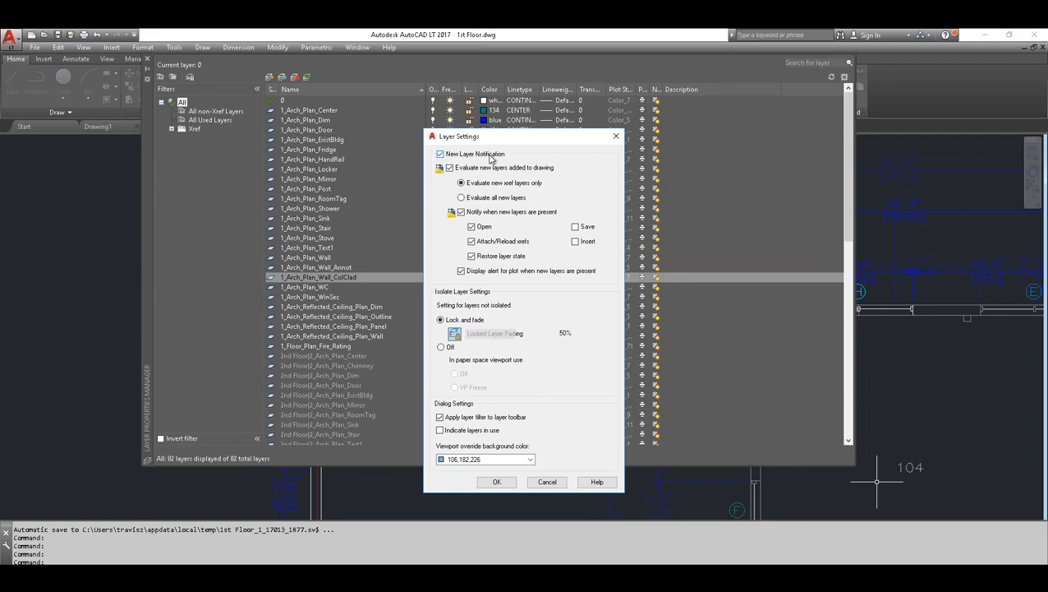
{"action": "left_click", "coordinate": [441, 154]}
{"action": "left_click", "coordinate": [441, 154]}
{"action": "left_click", "coordinate": [461, 212]}
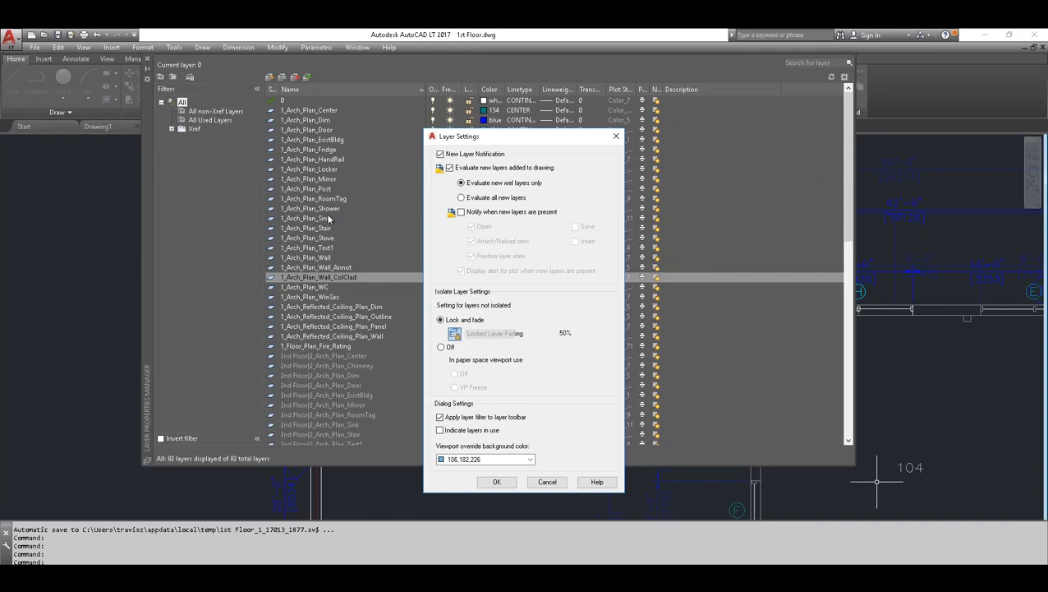
{"action": "left_click", "coordinate": [461, 212]}
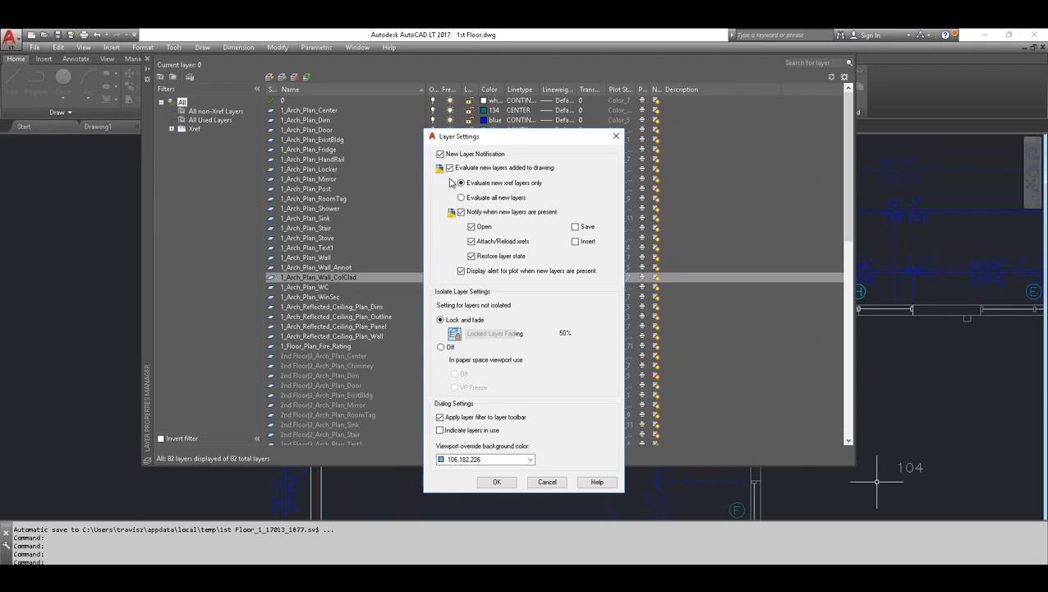
{"action": "left_click", "coordinate": [440, 154]}
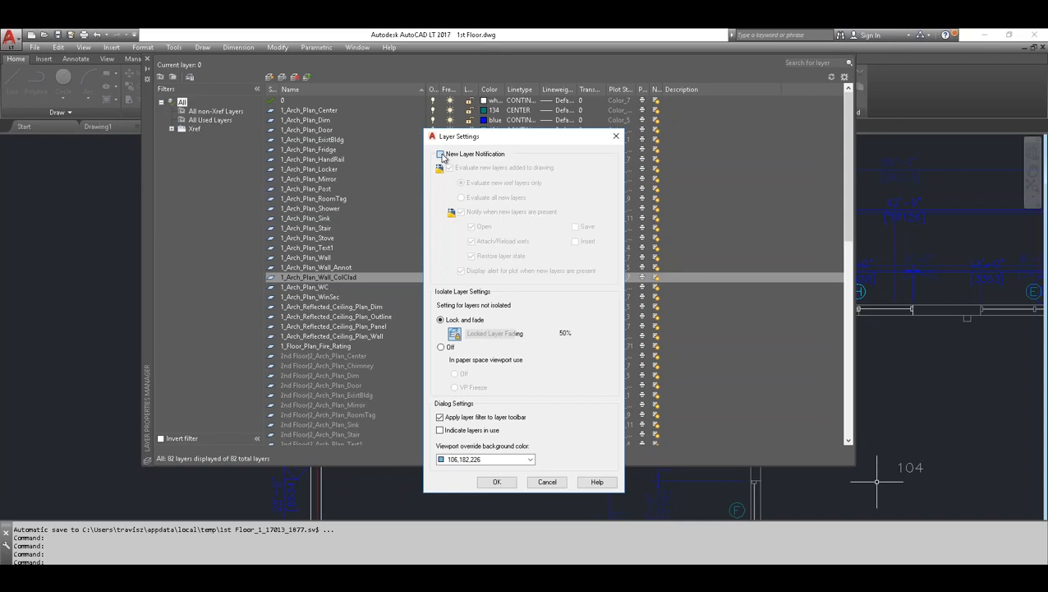
{"action": "left_click", "coordinate": [442, 155]}
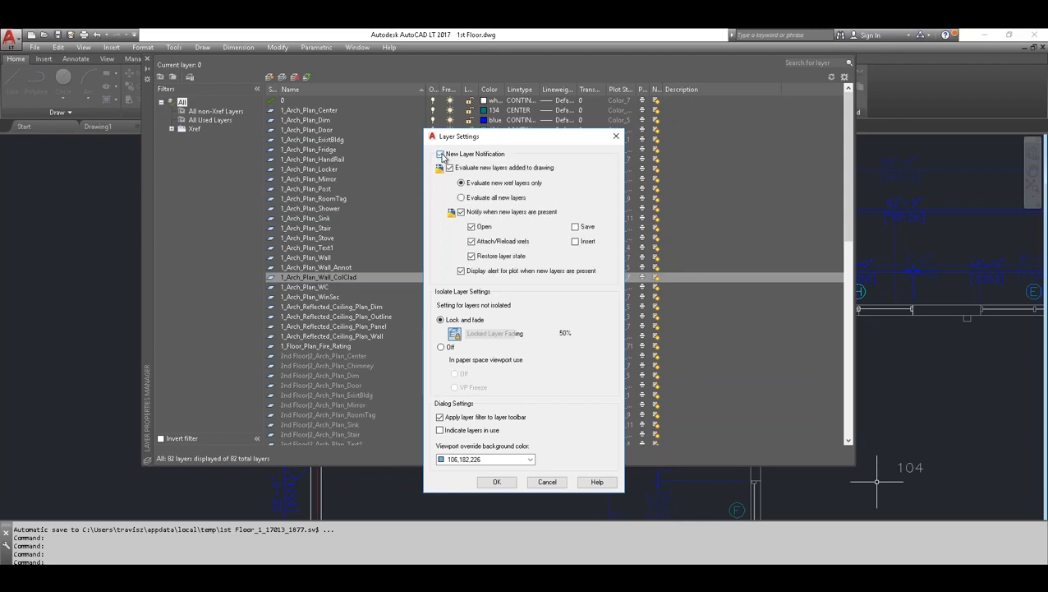
{"action": "left_click", "coordinate": [616, 137]}
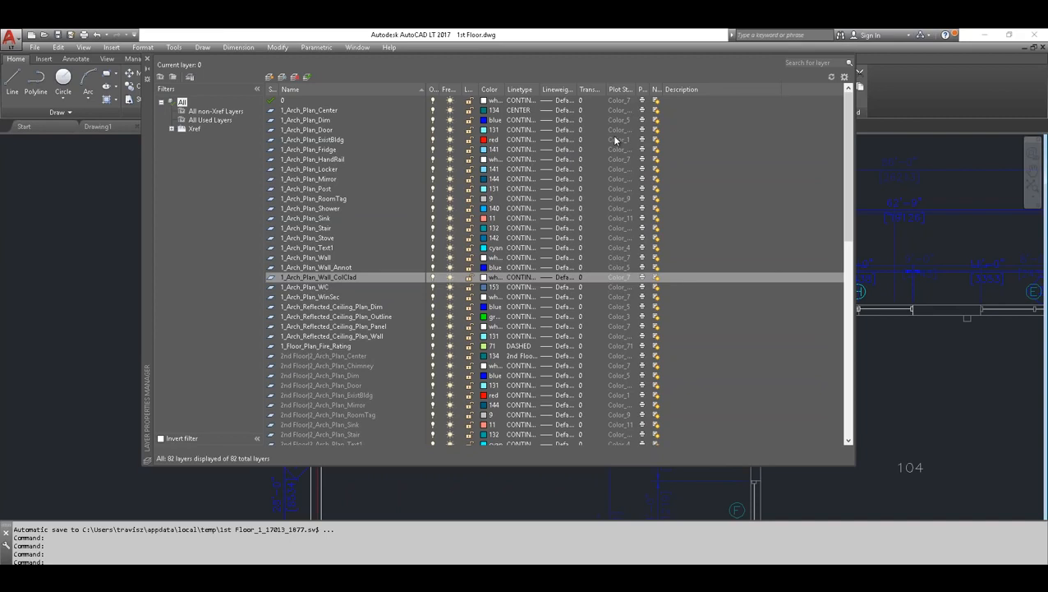
{"action": "left_click", "coordinate": [148, 61]}
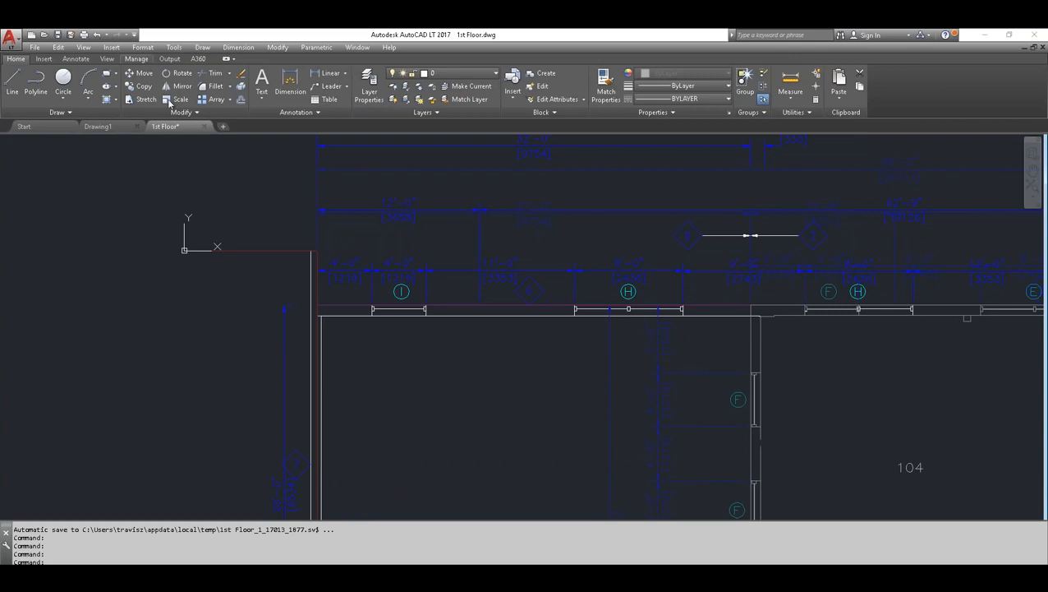
- Look through the 2nd Floor reference layers and the color selection for its 2_Arch_Plan_Door layer, cancel it and close the layer manager
{"action": "scroll", "coordinate": [216, 260], "scroll_direction": "down", "scroll_amount": 5}
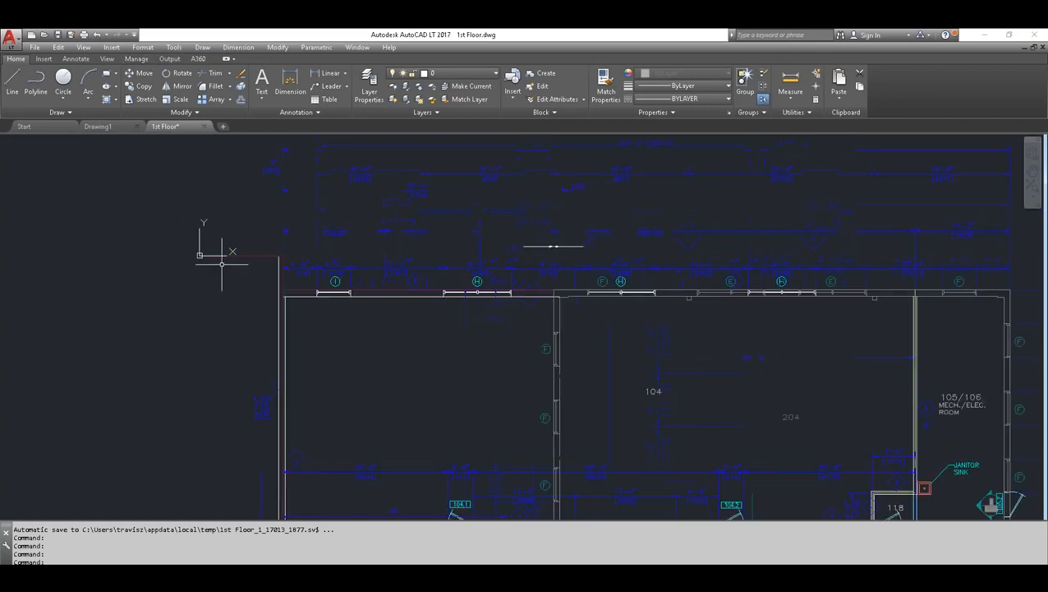
{"action": "middle_click_drag", "start_coordinate": [242, 281], "coordinate": [235, 251]}
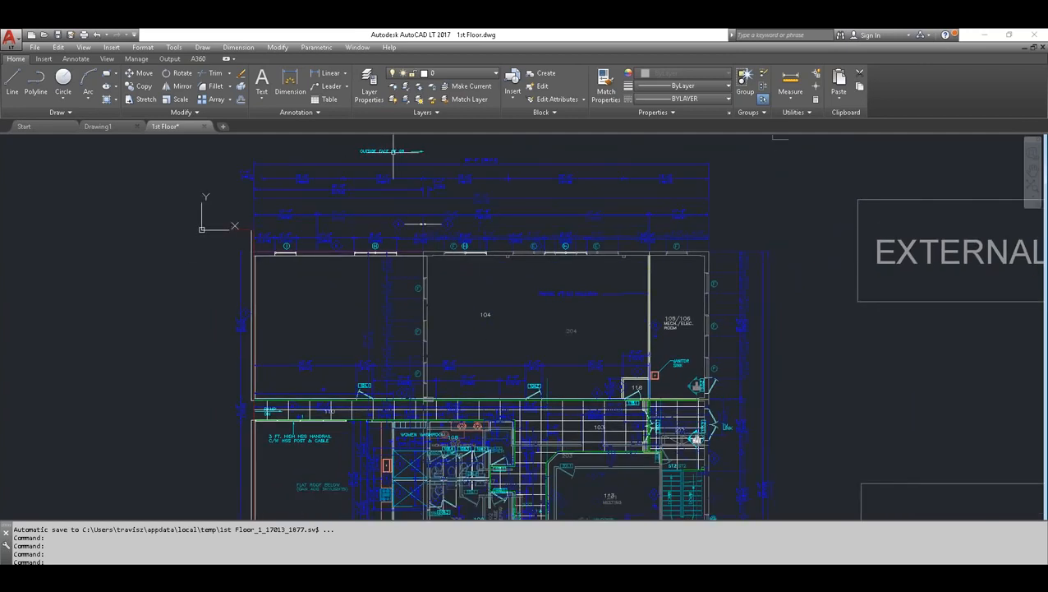
{"action": "left_click", "coordinate": [376, 83]}
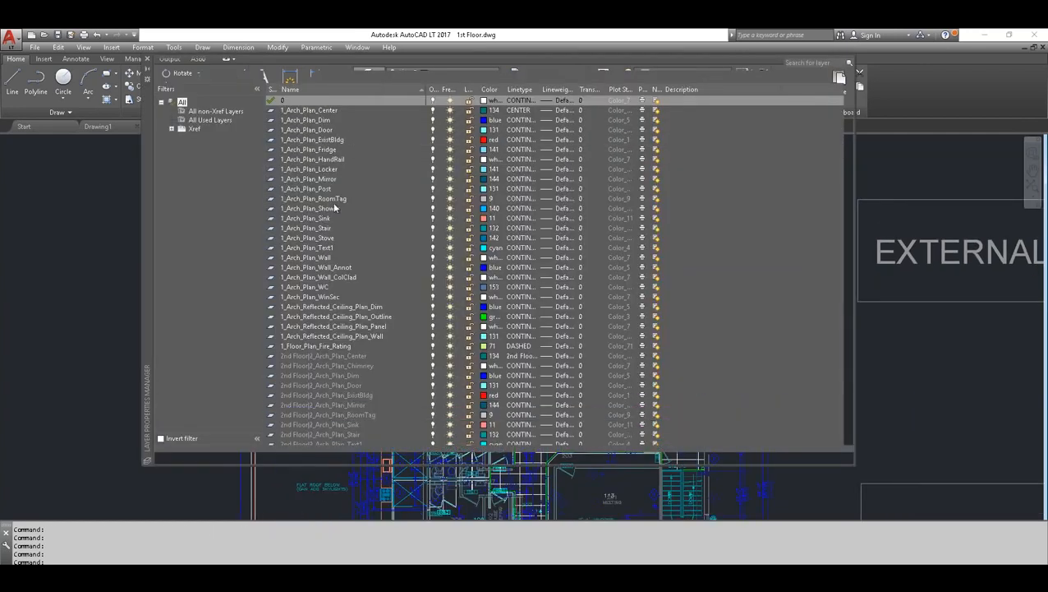
{"action": "left_click_drag", "start_coordinate": [849, 172], "coordinate": [759, 224]}
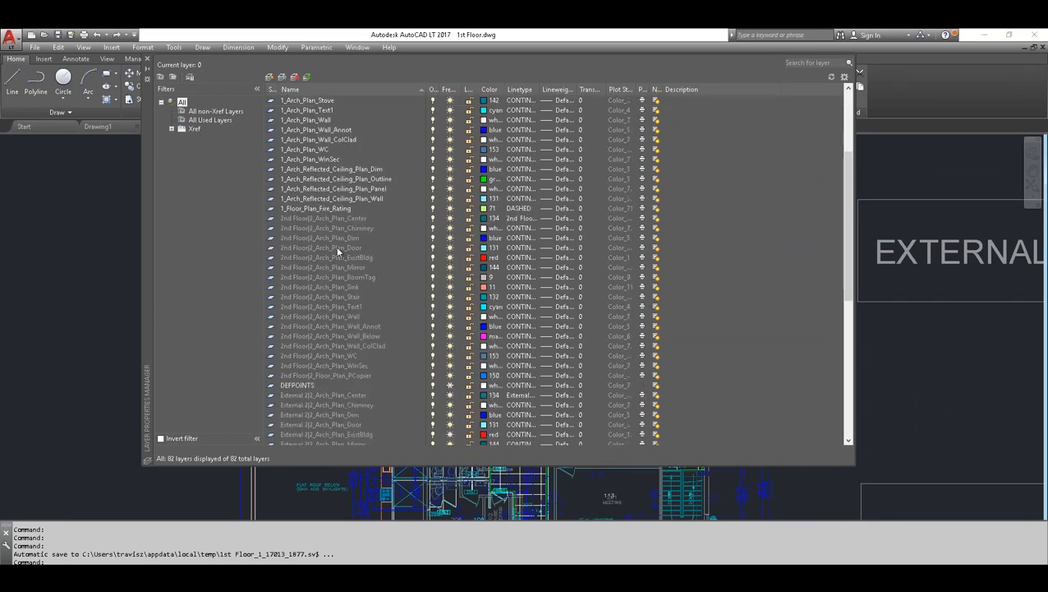
{"action": "left_click", "coordinate": [484, 249]}
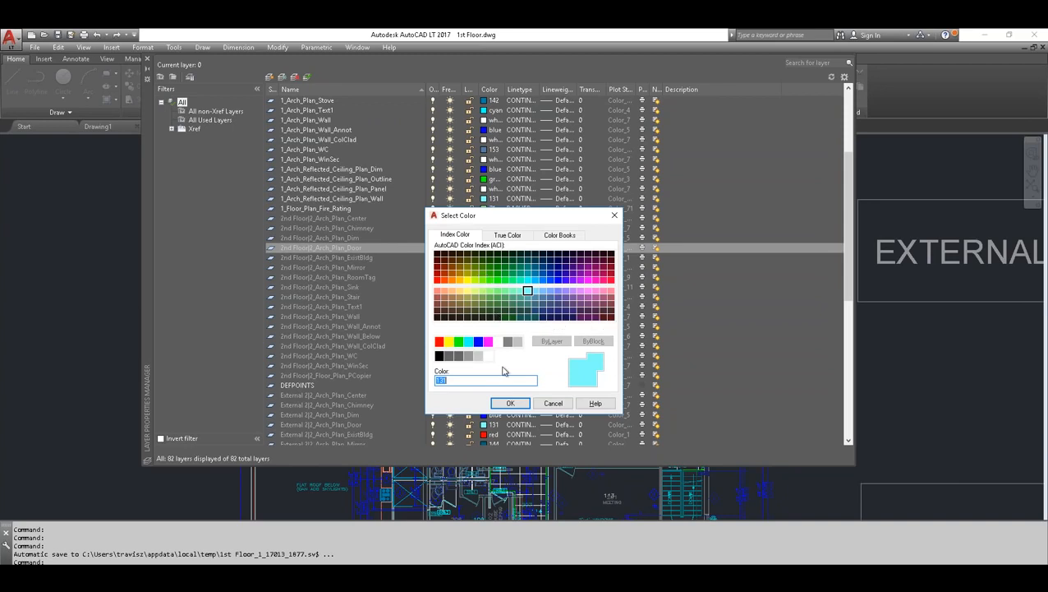
{"action": "left_click", "coordinate": [554, 403]}
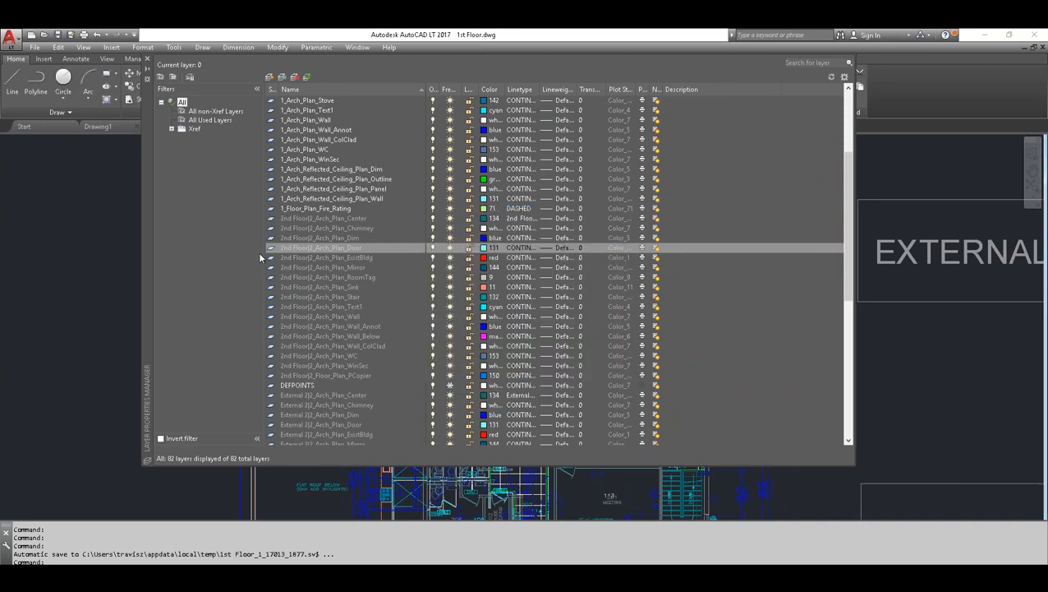
{"action": "left_click", "coordinate": [149, 60]}
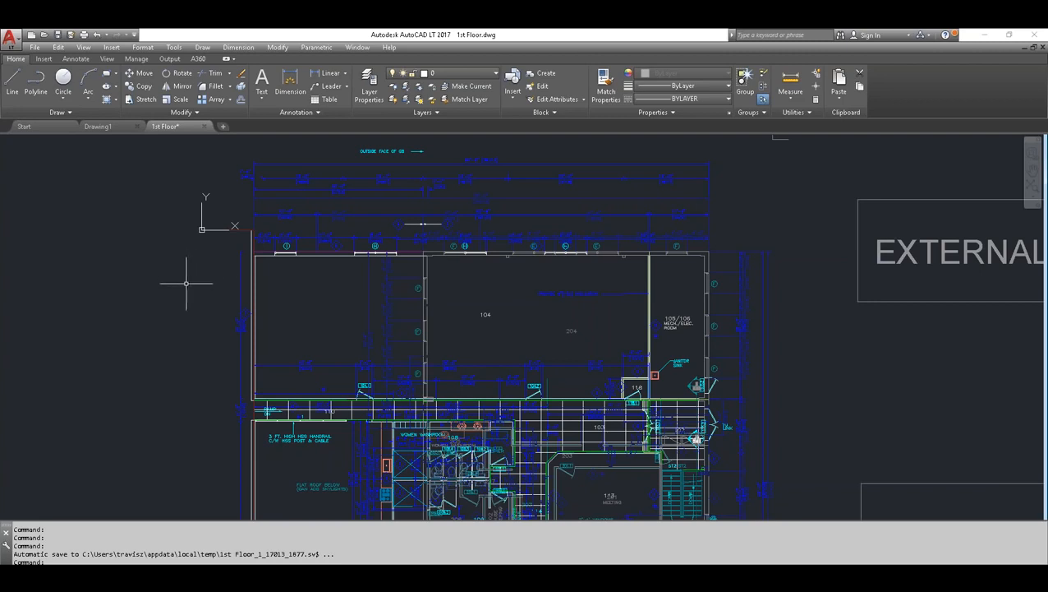
- Examine the Attachment and Overlay reference types offered for attaching 2nd Floor.dwg, and cancel the attachment
{"action": "scroll", "coordinate": [184, 285], "scroll_direction": "down", "scroll_amount": 2}
{"action": "middle_click_drag", "start_coordinate": [207, 287], "coordinate": [235, 252]}
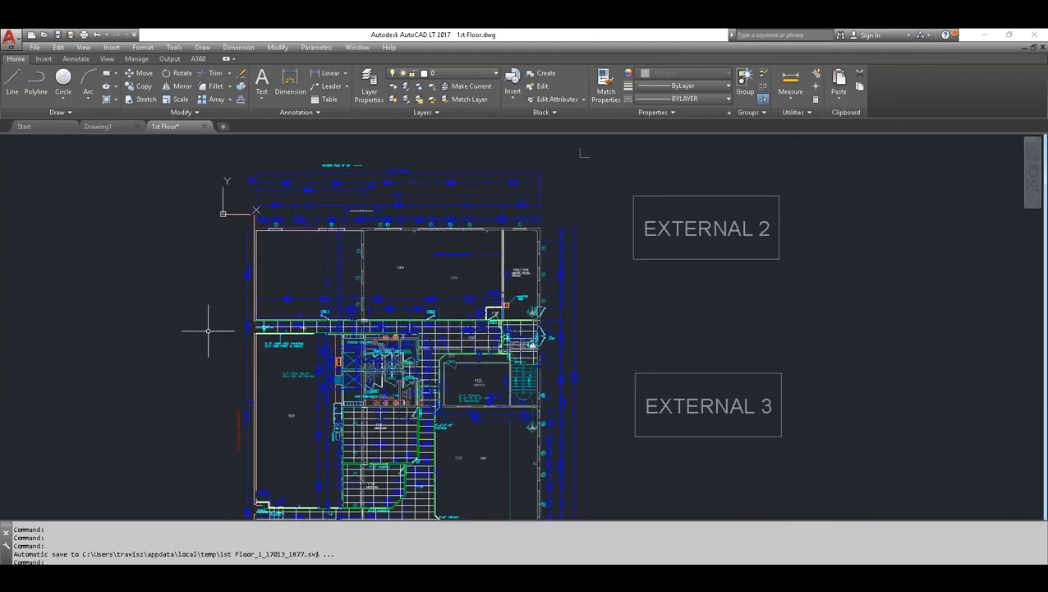
{"action": "left_click", "coordinate": [46, 59]}
{"action": "left_click", "coordinate": [191, 82]}
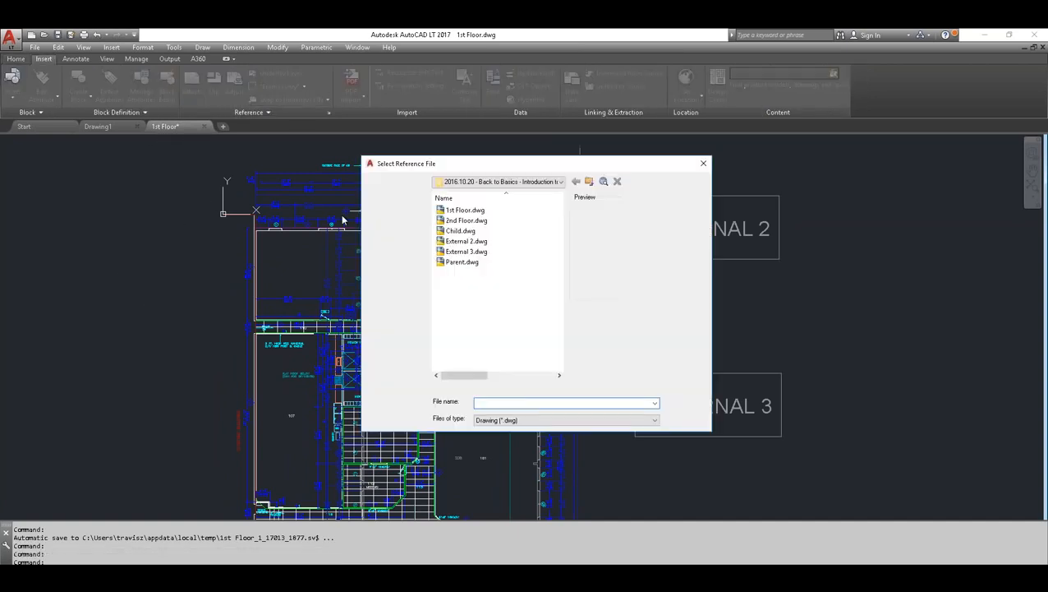
{"action": "left_click", "coordinate": [465, 221]}
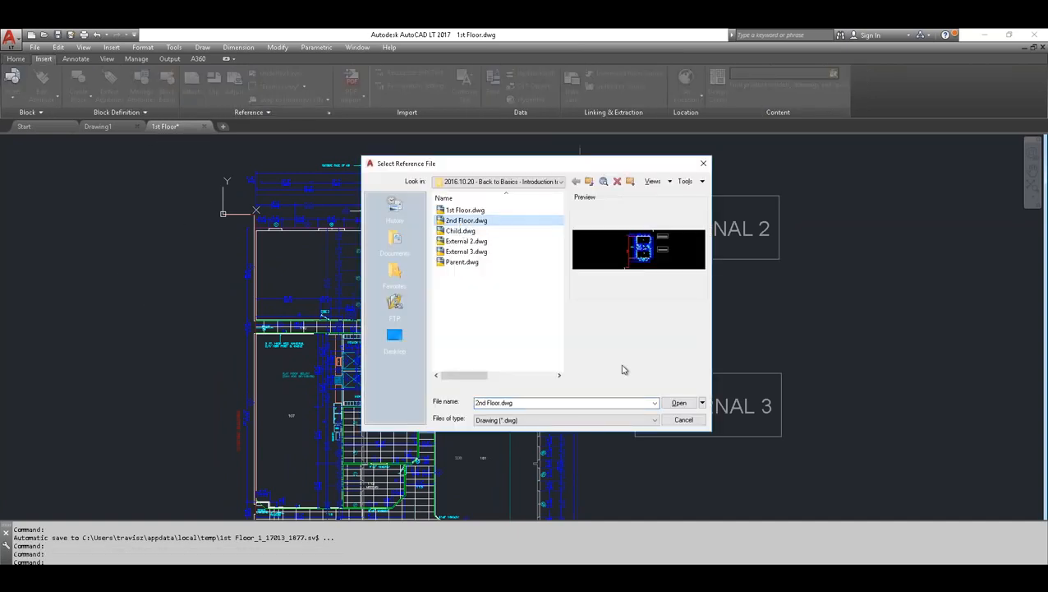
{"action": "left_click", "coordinate": [675, 402]}
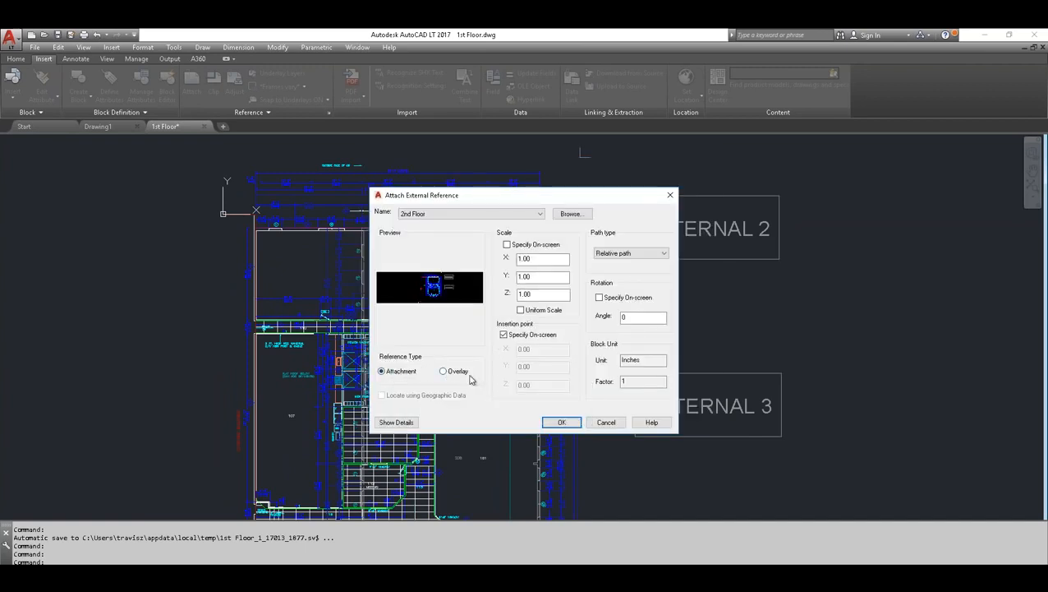
{"action": "left_click", "coordinate": [606, 422]}
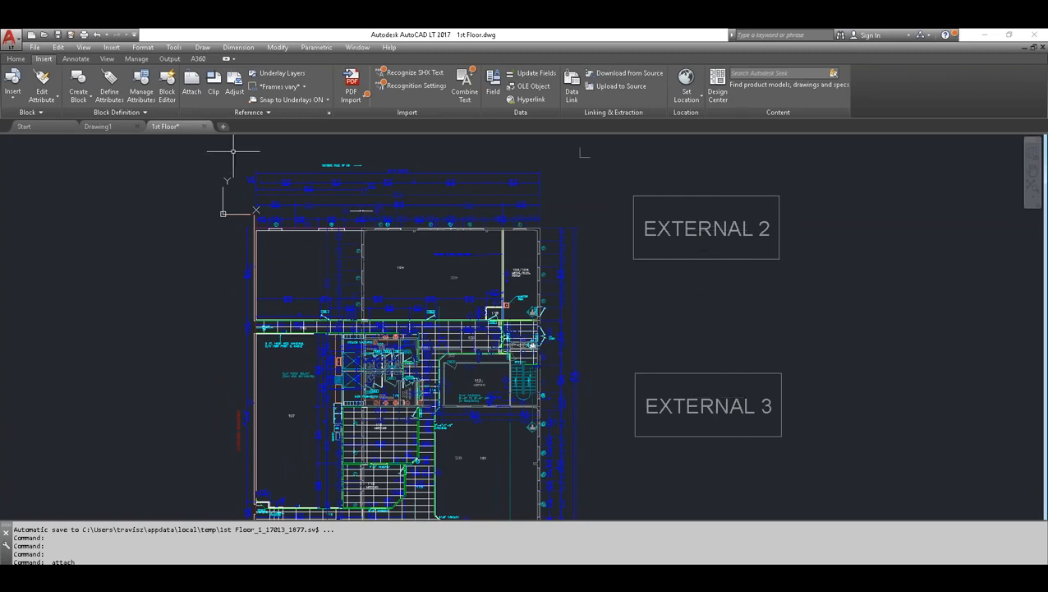
- Open the 2nd Floor.dwg drawing from the webinar's external references folder
{"action": "left_click", "coordinate": [46, 38]}
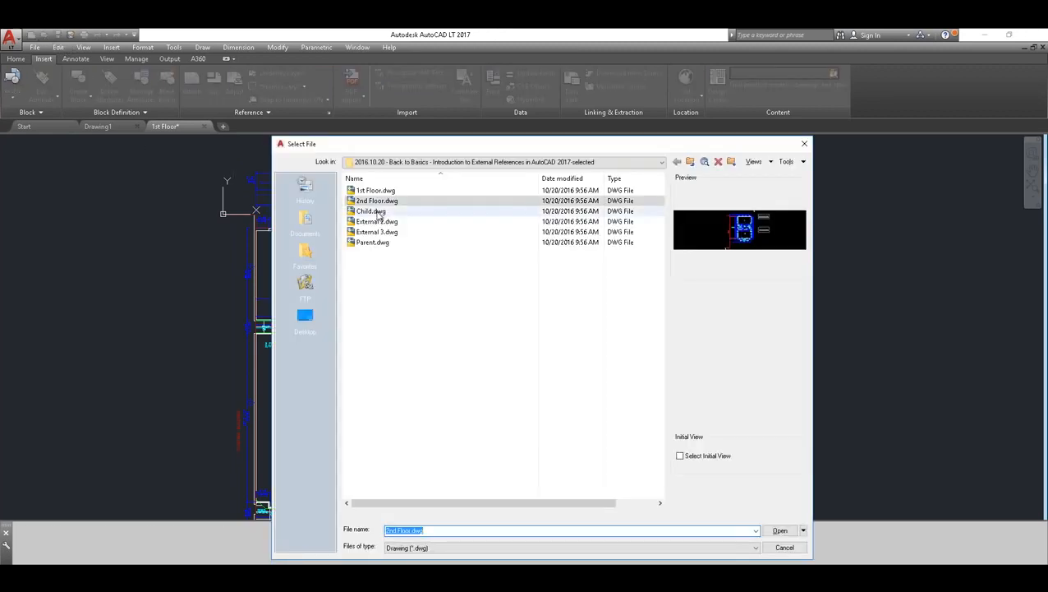
{"action": "left_click", "coordinate": [377, 202]}
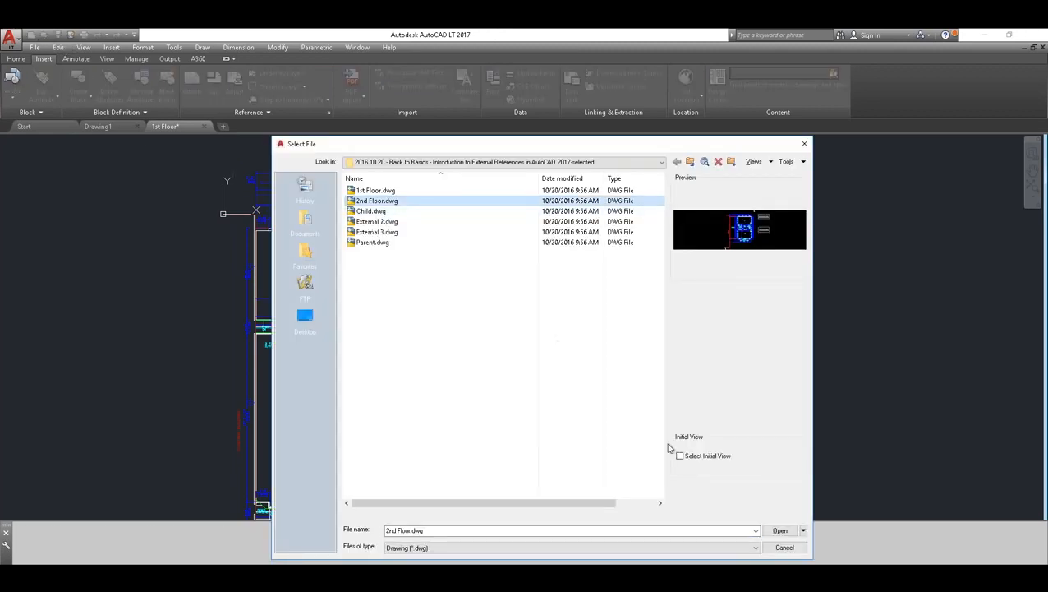
{"action": "left_click", "coordinate": [780, 530]}
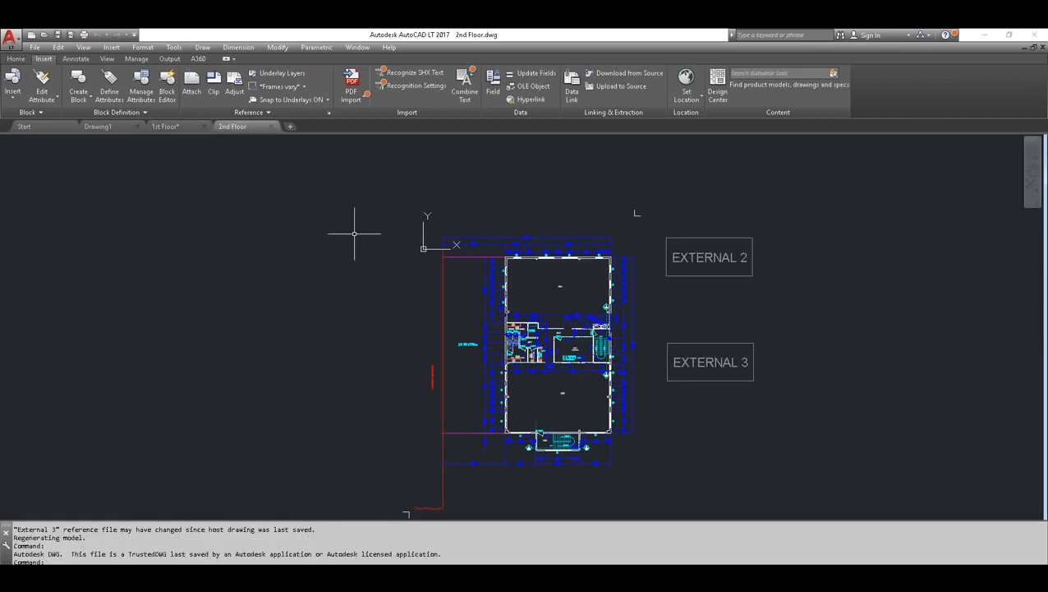
- Show the external references of the 2nd Floor drawing and examine the details of External 2 and External 3
{"action": "left_click", "coordinate": [328, 112]}
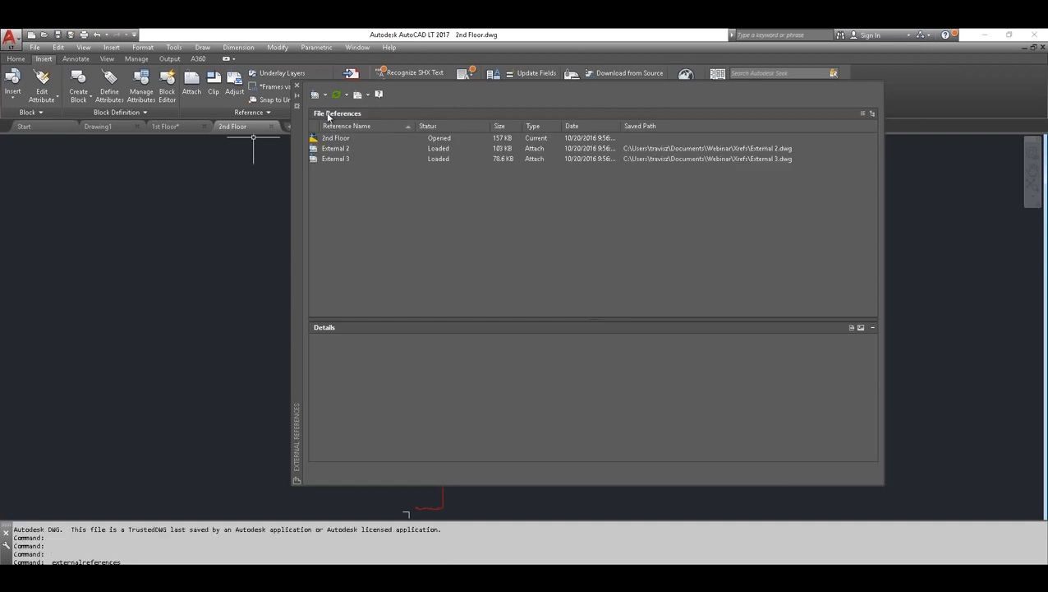
{"action": "left_click", "coordinate": [328, 149]}
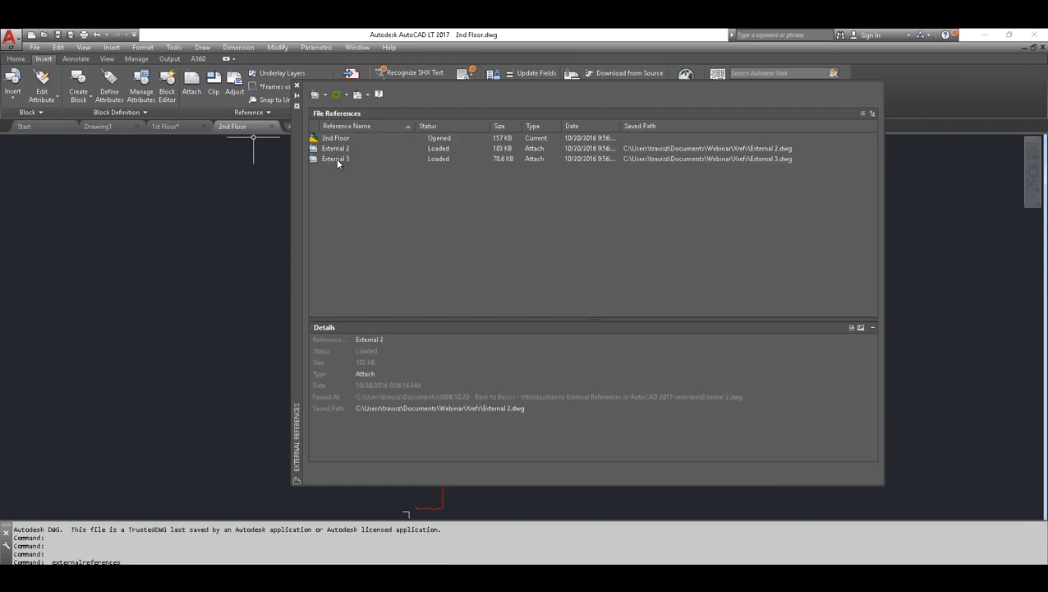
{"action": "left_click", "coordinate": [337, 160]}
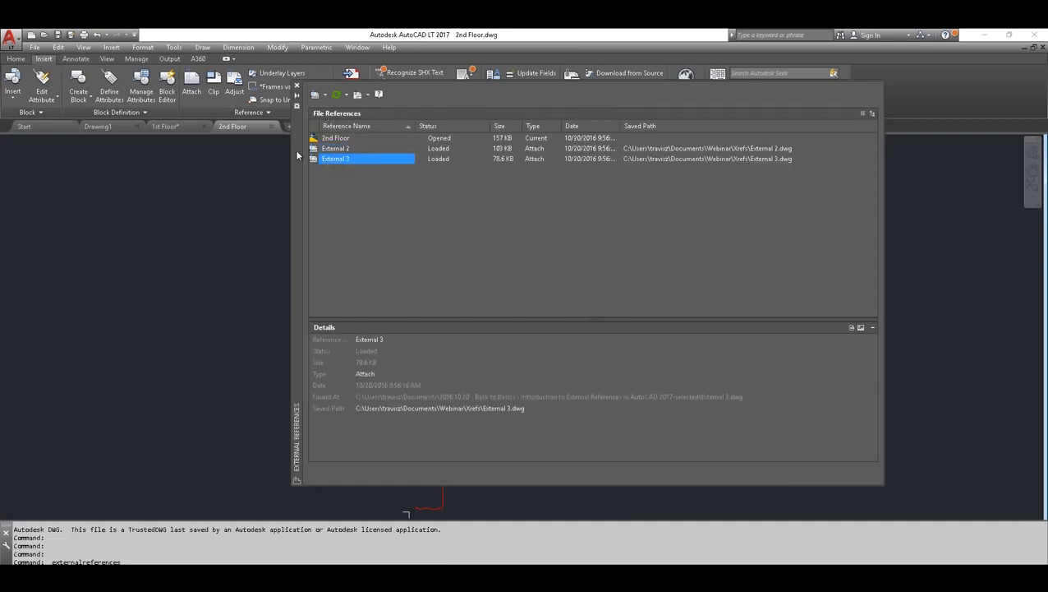
- Set the External 3 reference type to Overlay and save the 2nd Floor drawing
{"action": "left_click_drag", "start_coordinate": [297, 154], "coordinate": [242, 176]}
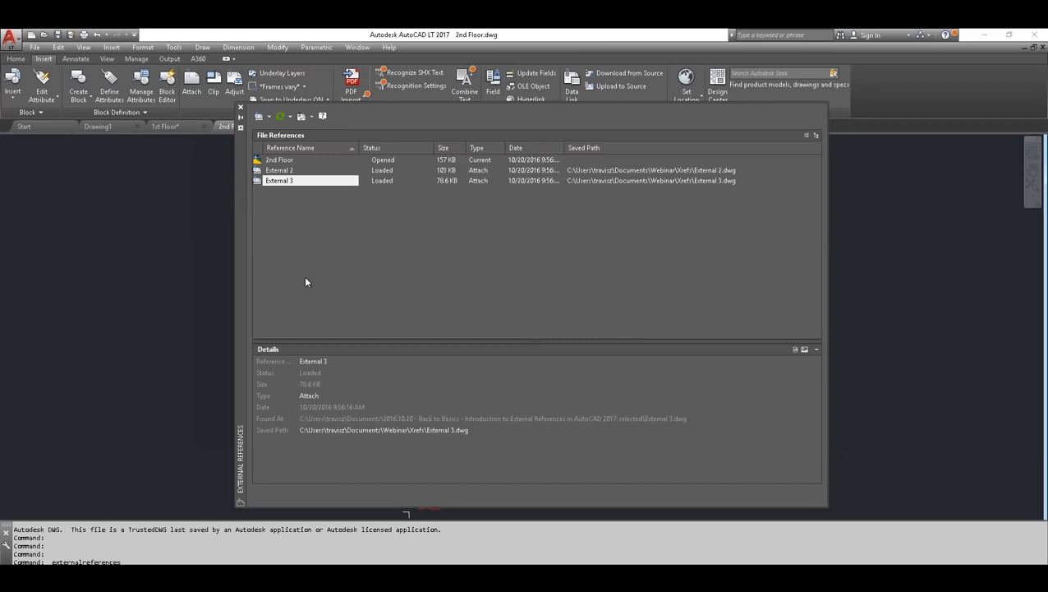
{"action": "left_click", "coordinate": [321, 398]}
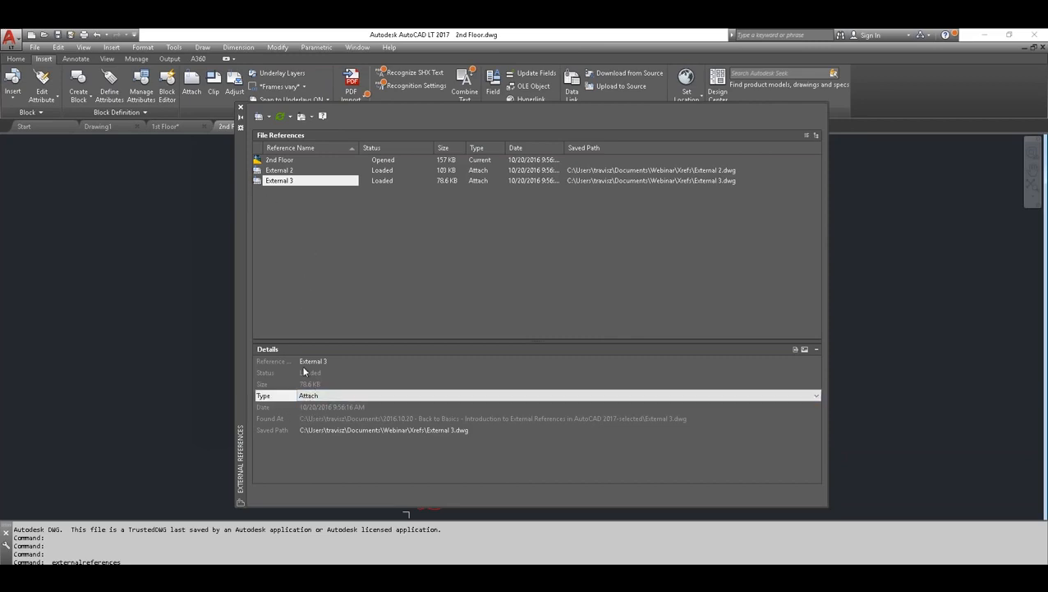
{"action": "left_click", "coordinate": [816, 395]}
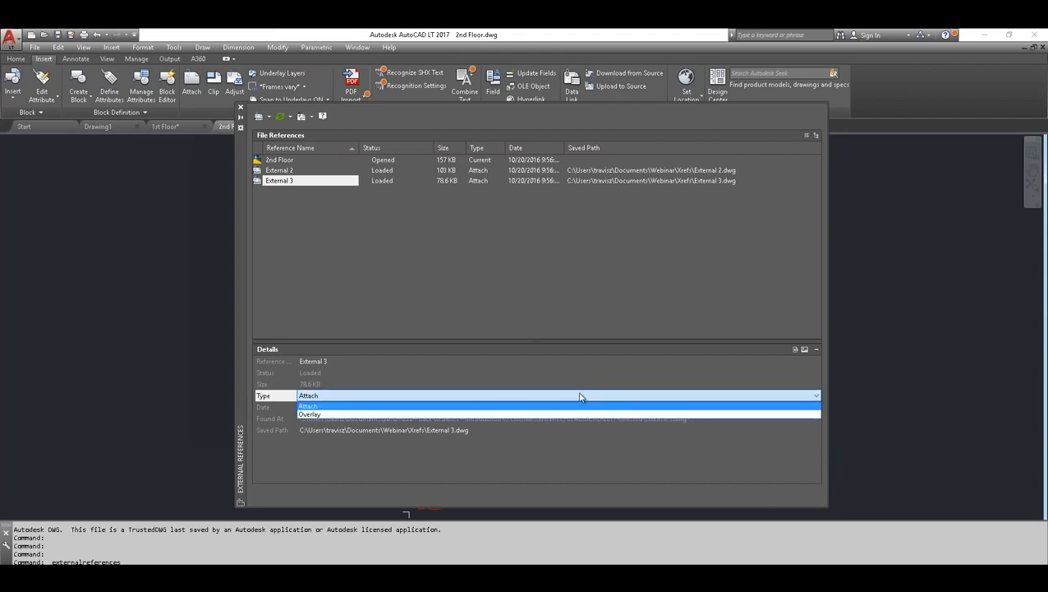
{"action": "left_click", "coordinate": [309, 415]}
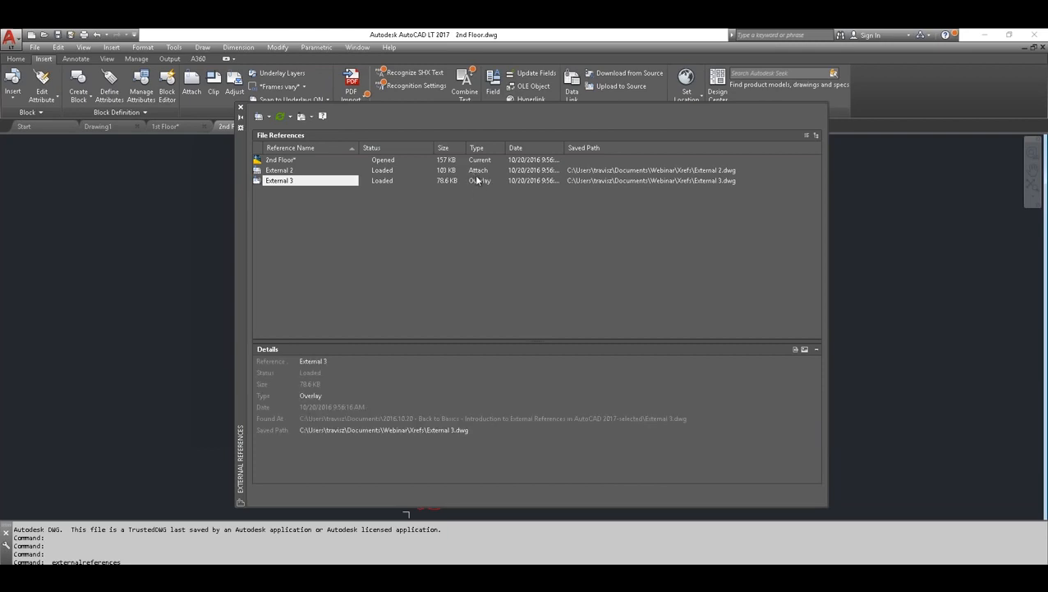
{"action": "mouse_move", "coordinate": [478, 172]}
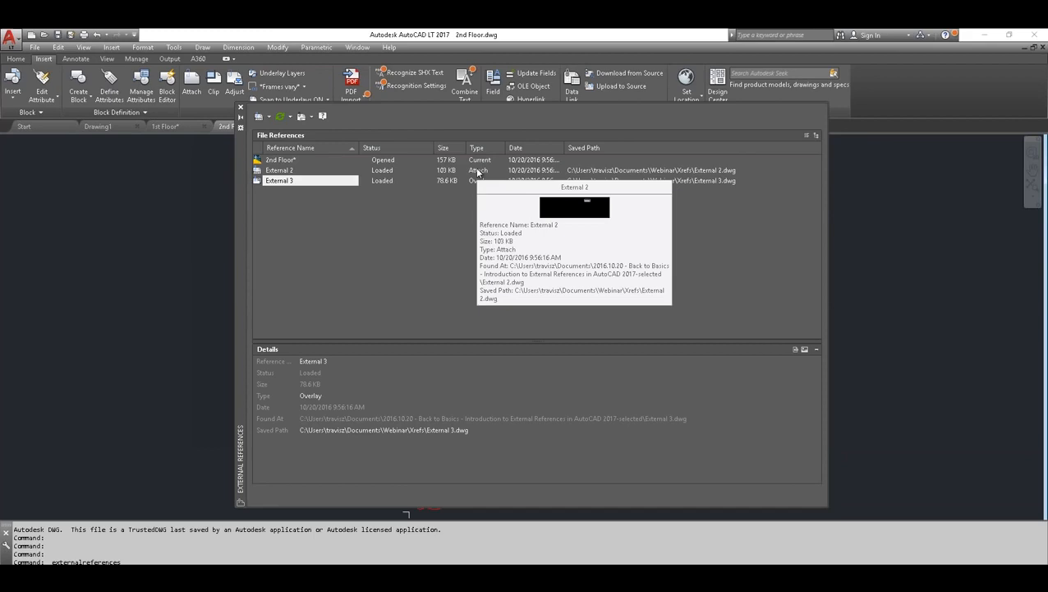
{"action": "left_click", "coordinate": [240, 107]}
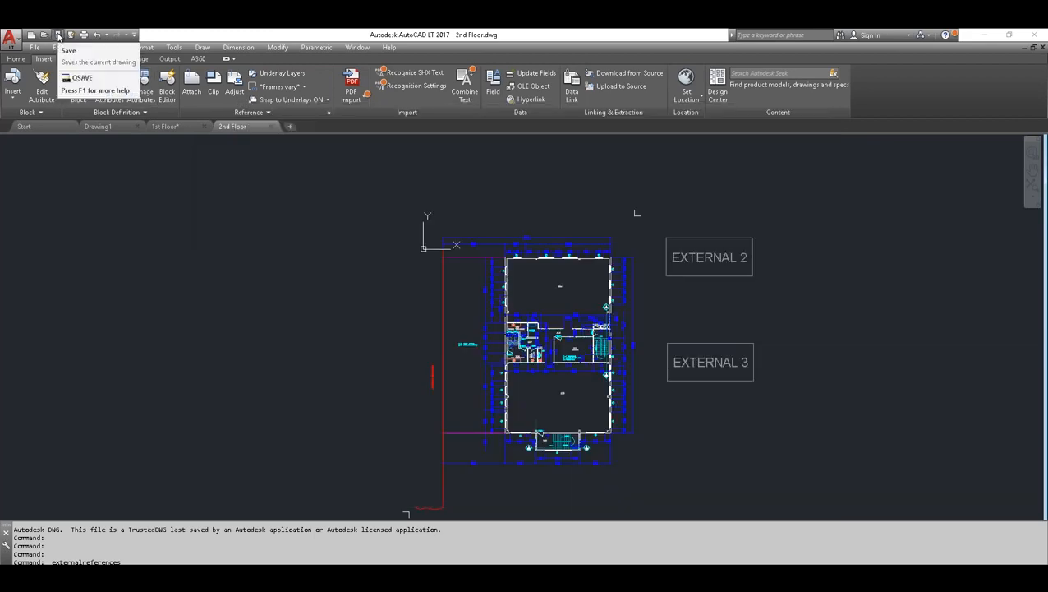
{"action": "left_click", "coordinate": [58, 36]}
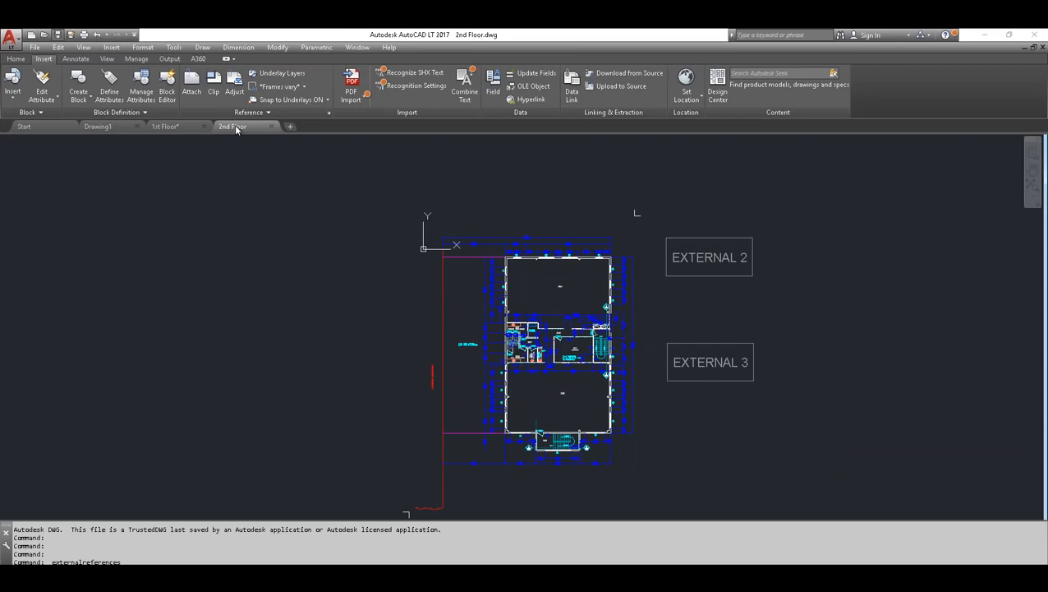
- Switch to the 1st Floor drawing and reload its changed 2nd Floor reference
{"action": "mouse_move", "coordinate": [236, 129]}
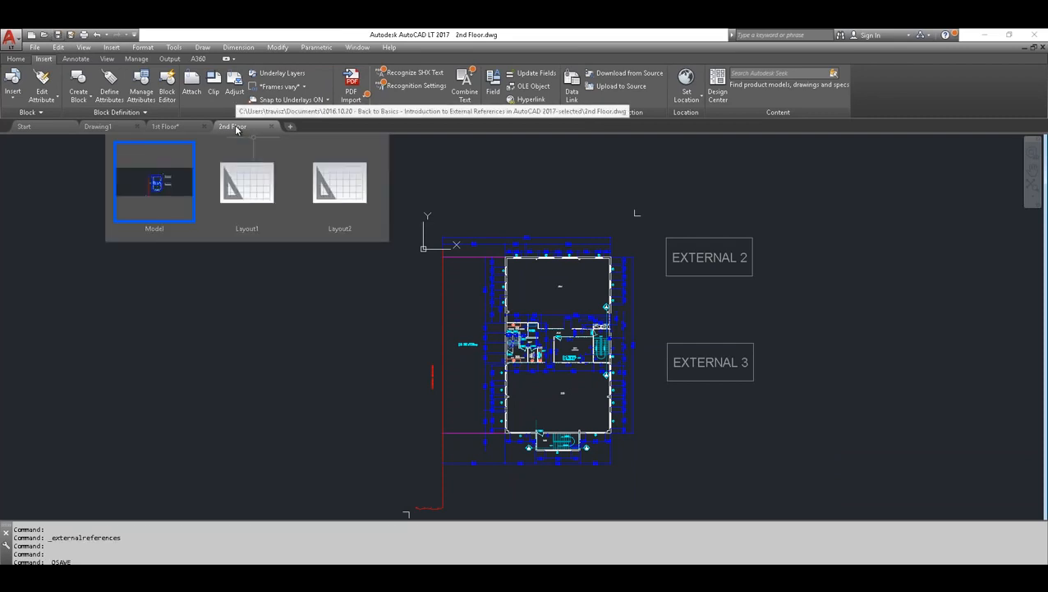
{"action": "left_click", "coordinate": [169, 126]}
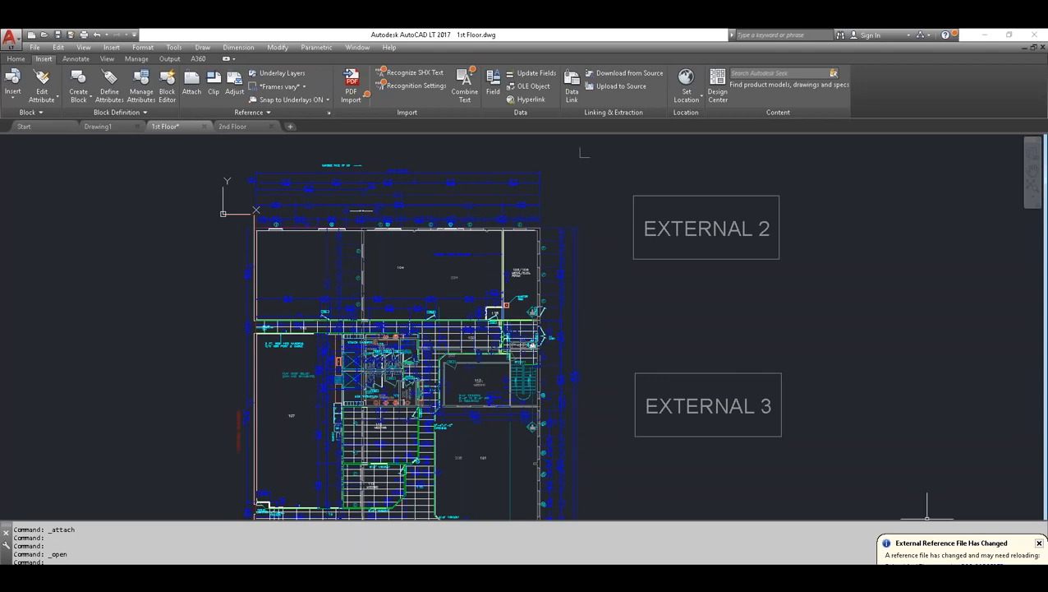
{"action": "left_click", "coordinate": [979, 565]}
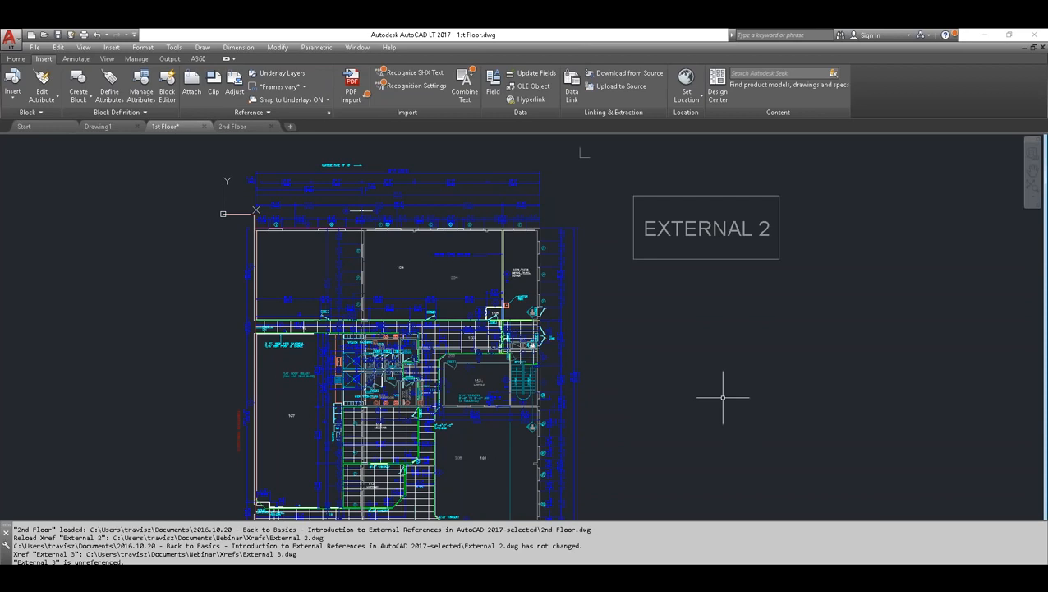
- Examine the external references of the 1st Floor drawing and compare them with the reference types in the 2nd Floor drawing
{"action": "left_click", "coordinate": [330, 114]}
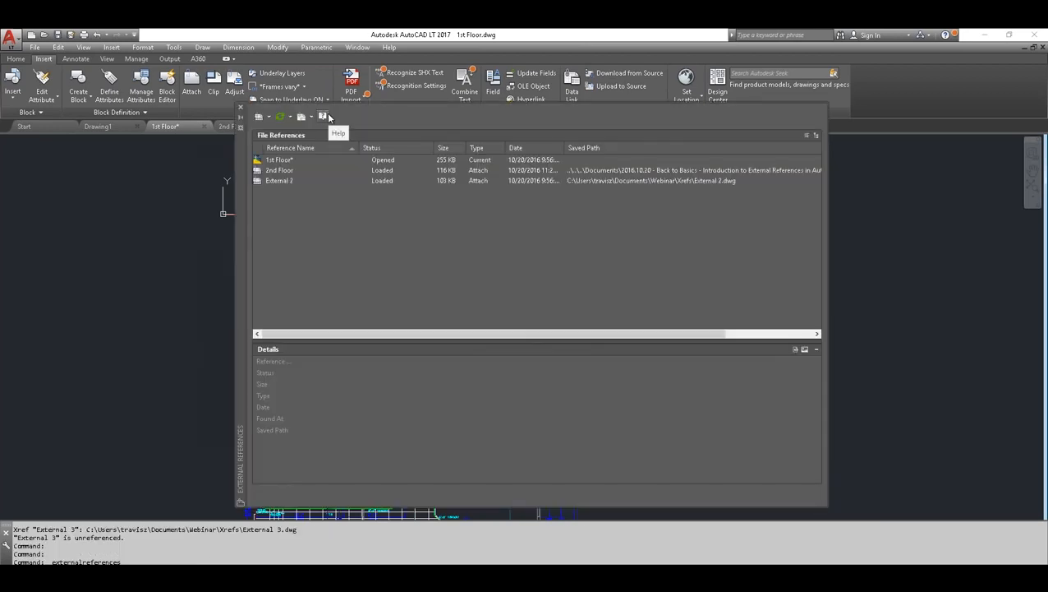
{"action": "left_click", "coordinate": [273, 170]}
{"action": "left_click", "coordinate": [273, 180]}
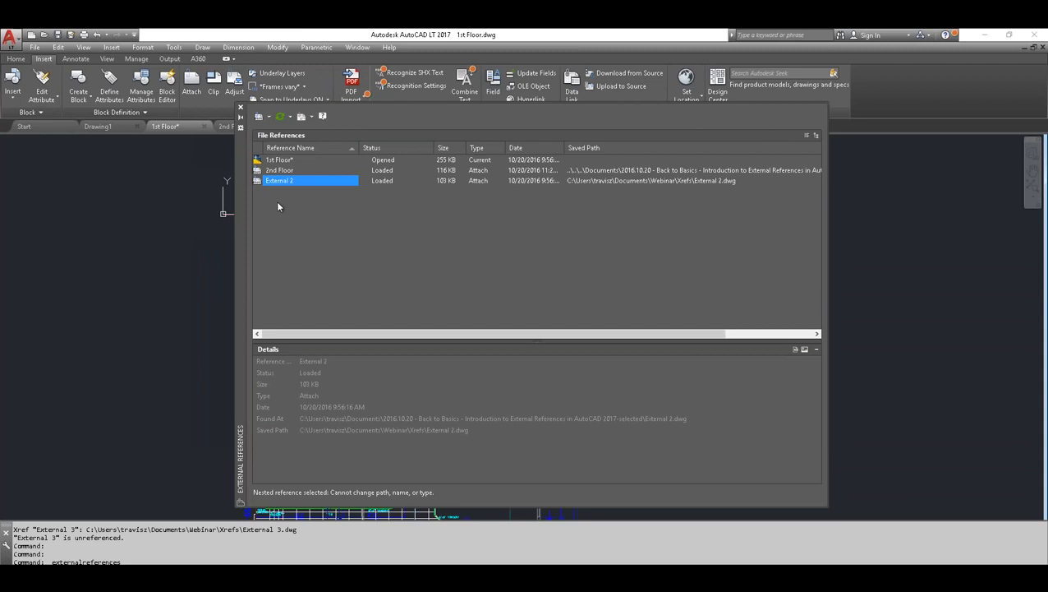
{"action": "left_click", "coordinate": [227, 129]}
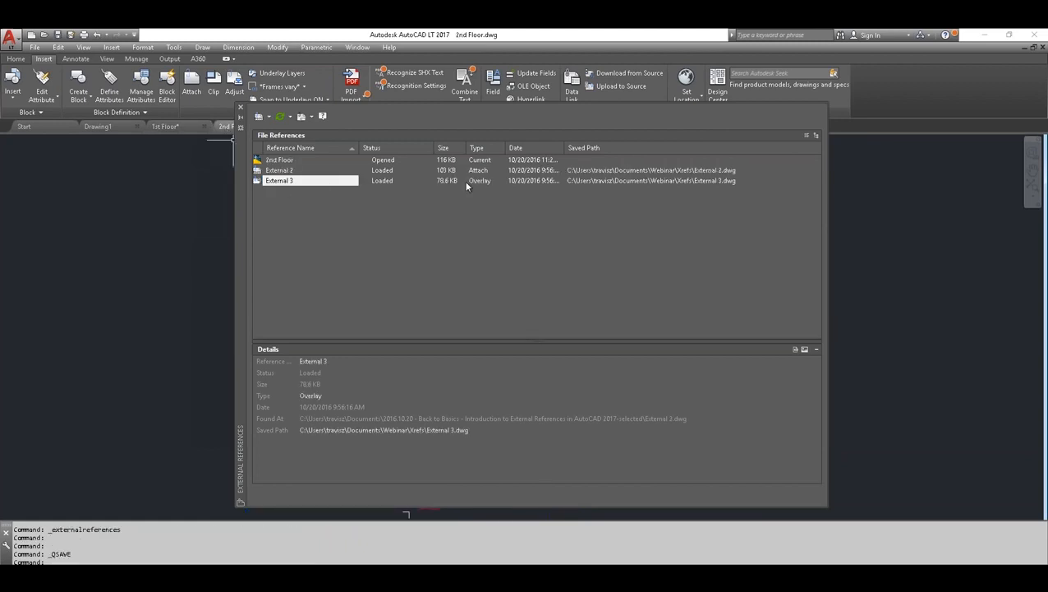
{"action": "mouse_move", "coordinate": [481, 185]}
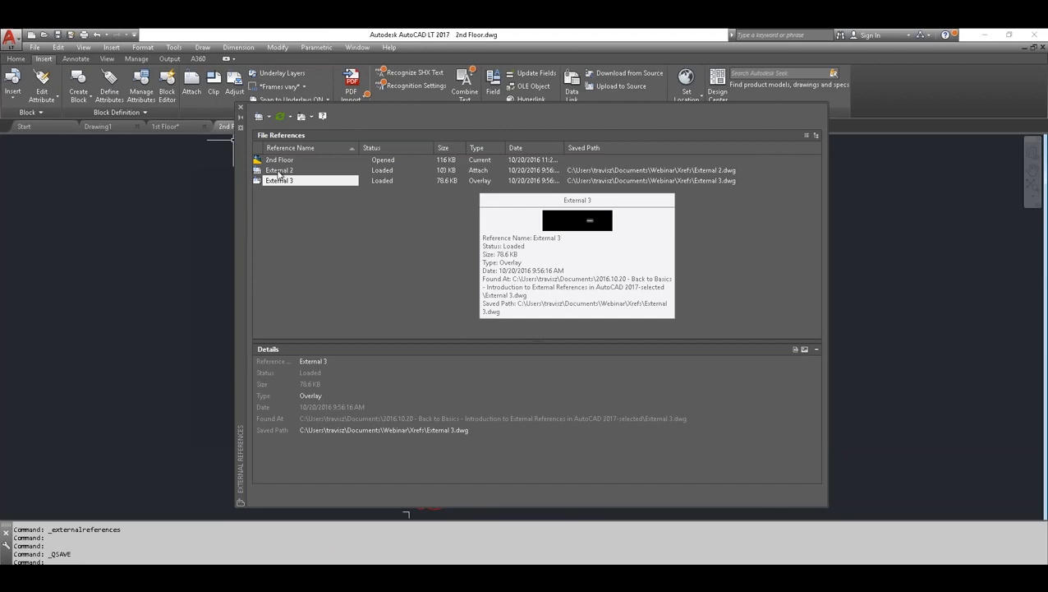
{"action": "mouse_move", "coordinate": [277, 166]}
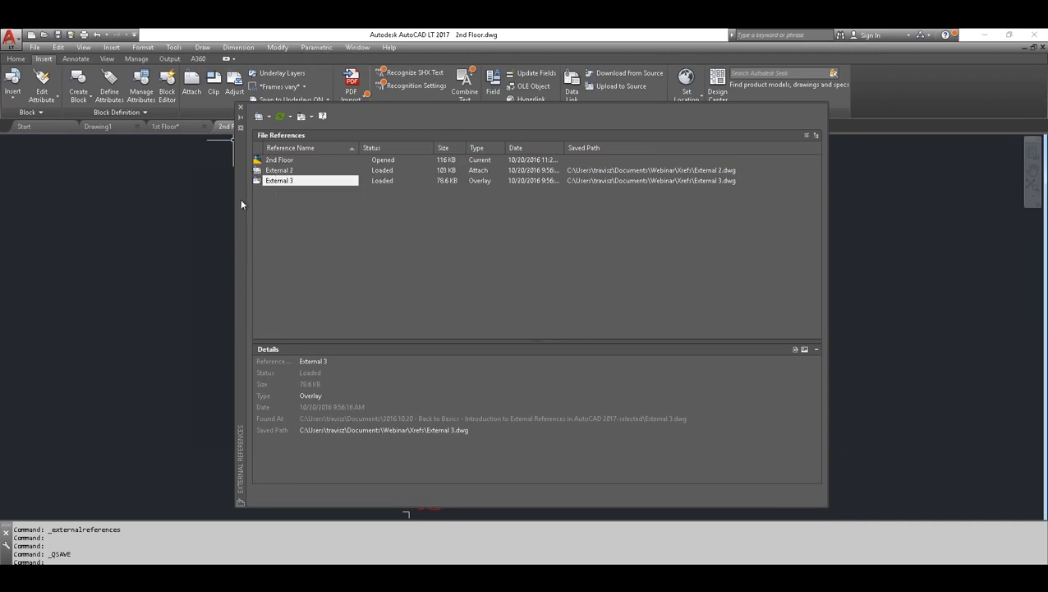
- Set the External 3 reference type to Attach and save the 2nd Floor drawing
{"action": "left_click", "coordinate": [480, 181]}
{"action": "key", "text": "Up"}
{"action": "left_click", "coordinate": [339, 182]}
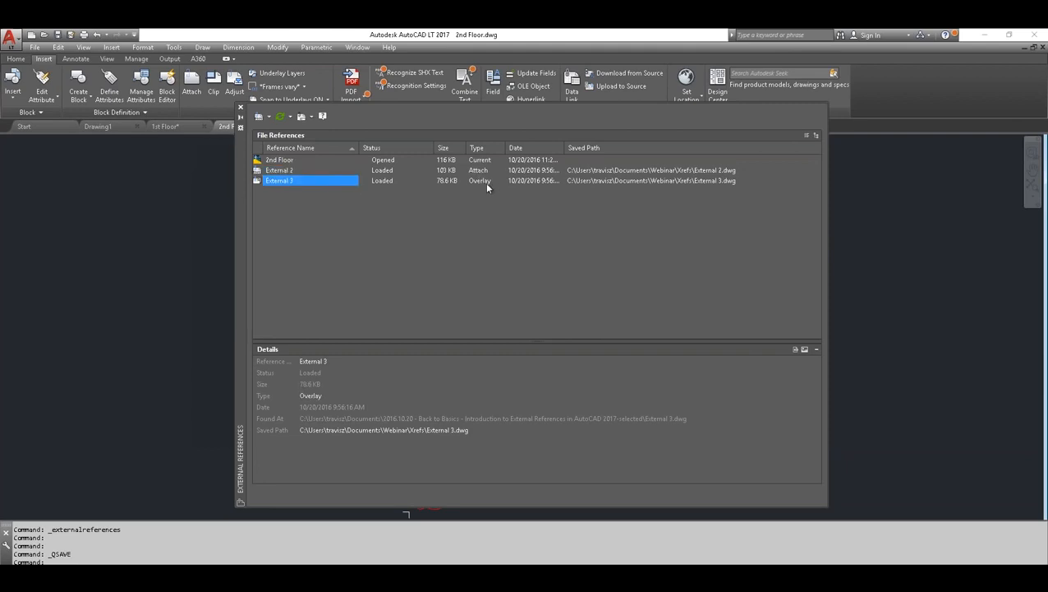
{"action": "left_click", "coordinate": [699, 398]}
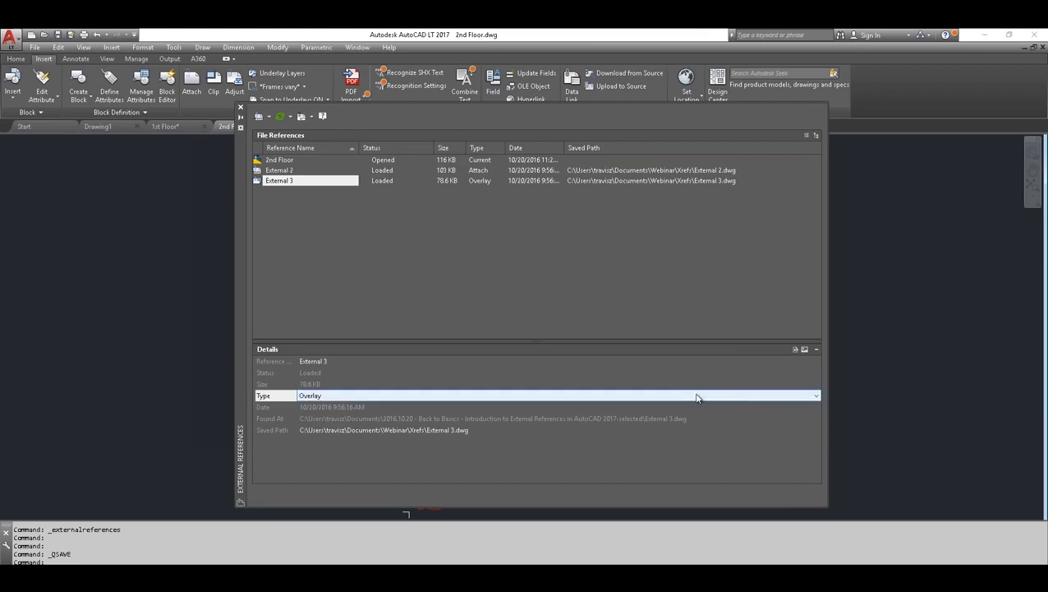
{"action": "left_click", "coordinate": [816, 396]}
{"action": "left_click", "coordinate": [486, 406]}
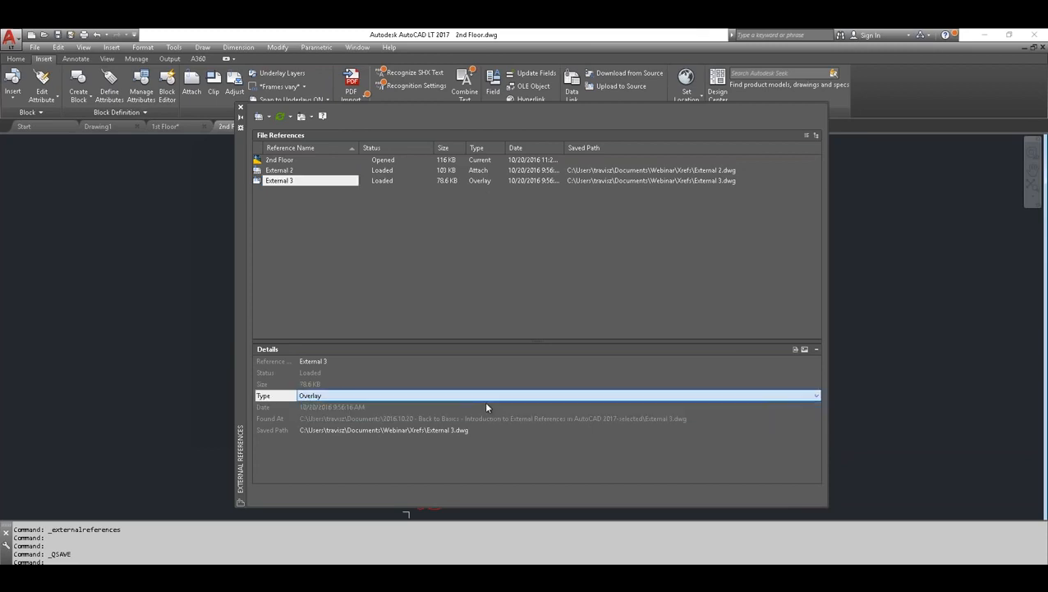
{"action": "left_click", "coordinate": [58, 34]}
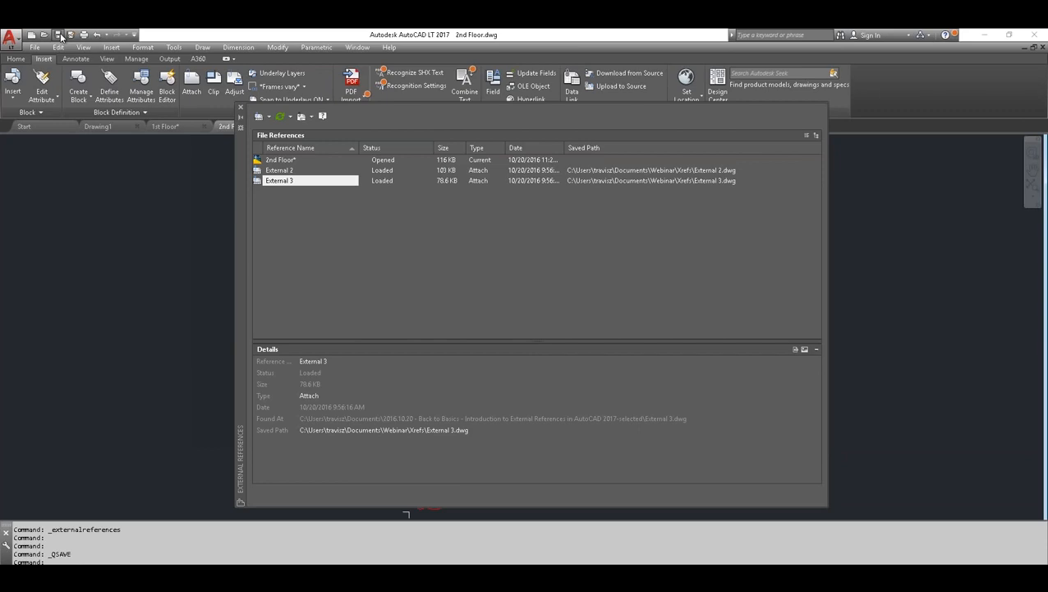
- Reload the changed 2nd Floor reference in the 1st Floor drawing, check the nested External 3 reference's type and close the reference list
{"action": "left_click", "coordinate": [166, 125]}
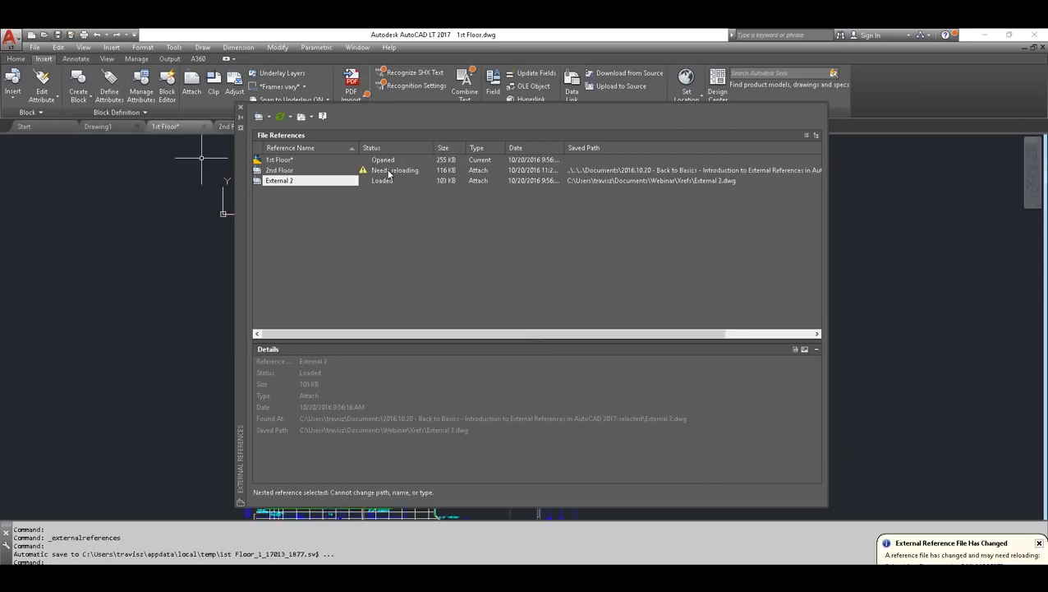
{"action": "mouse_move", "coordinate": [389, 174]}
{"action": "left_click", "coordinate": [945, 565]}
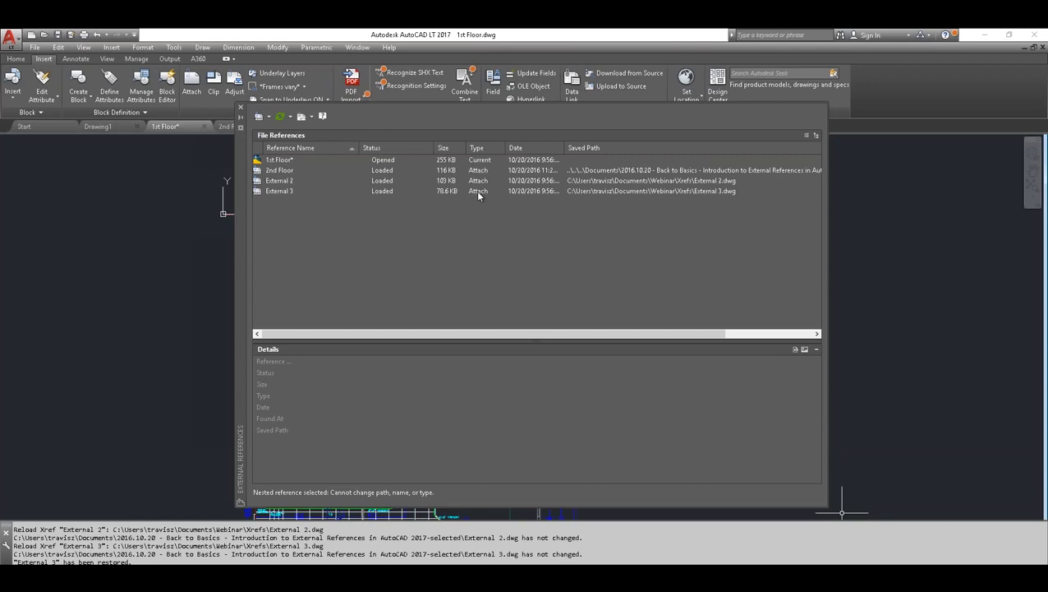
{"action": "mouse_move", "coordinate": [478, 194]}
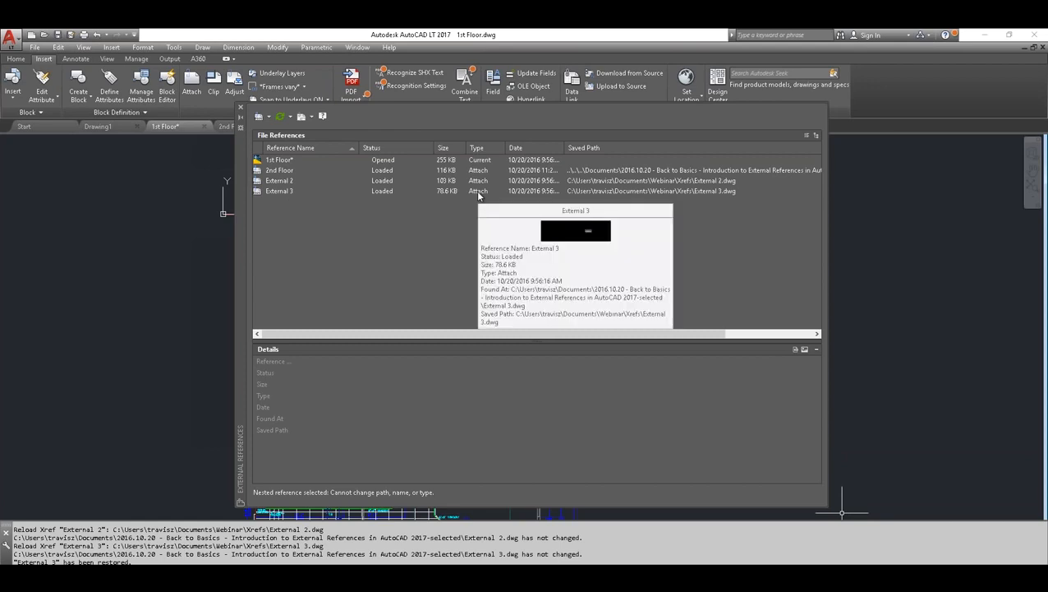
{"action": "left_click", "coordinate": [240, 116]}
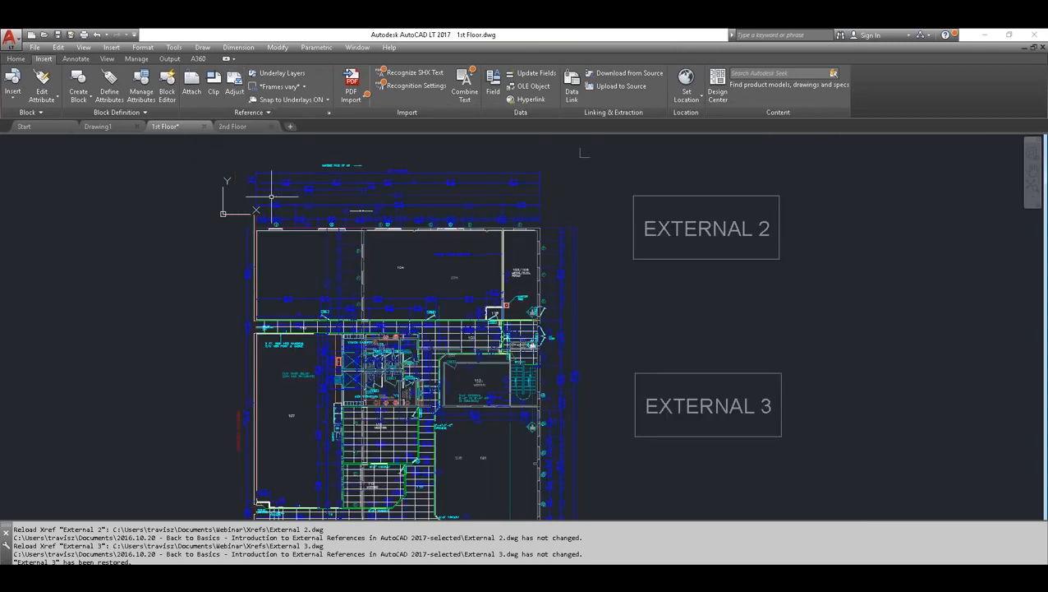
- Close the 1st Floor drawing without saving its changes, and close the 2nd Floor drawing
{"action": "left_click", "coordinate": [204, 126]}
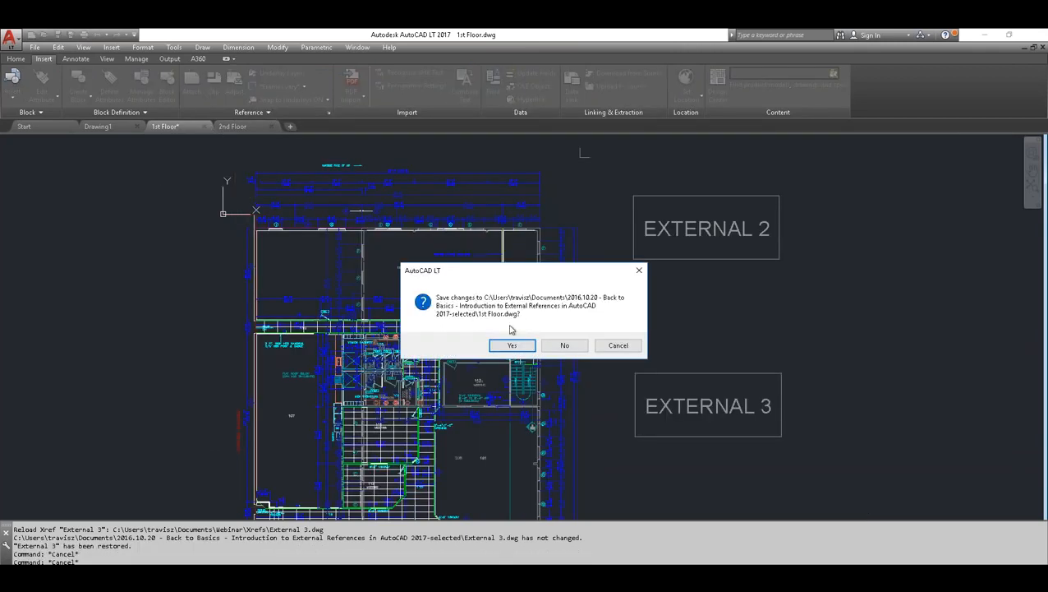
{"action": "left_click", "coordinate": [564, 345]}
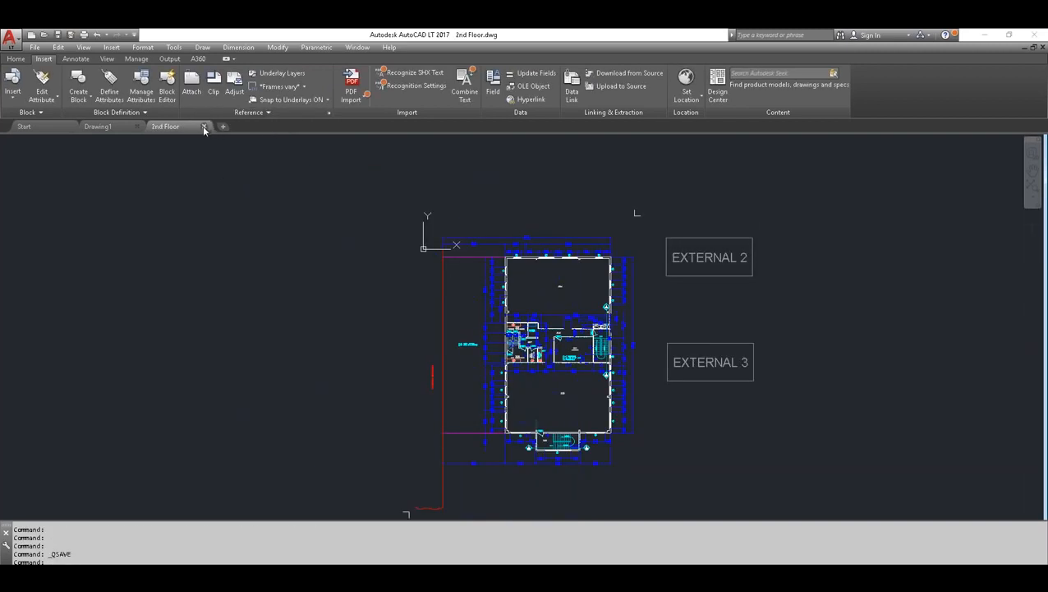
{"action": "left_click", "coordinate": [204, 127]}
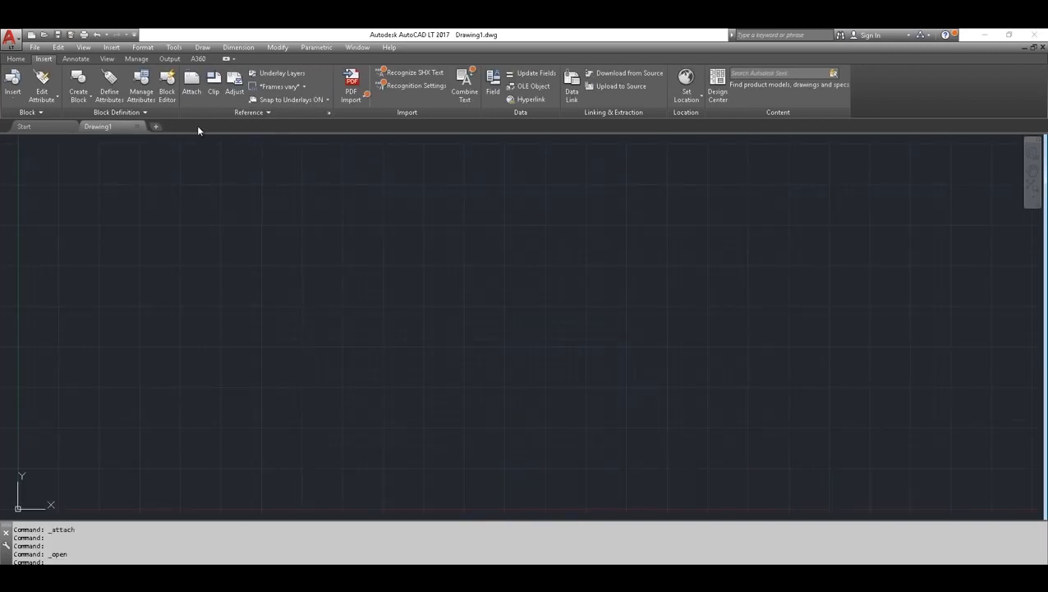
- Open the Parent.dwg and Child.dwg drawings from the webinar's external references folder
{"action": "left_click", "coordinate": [45, 36]}
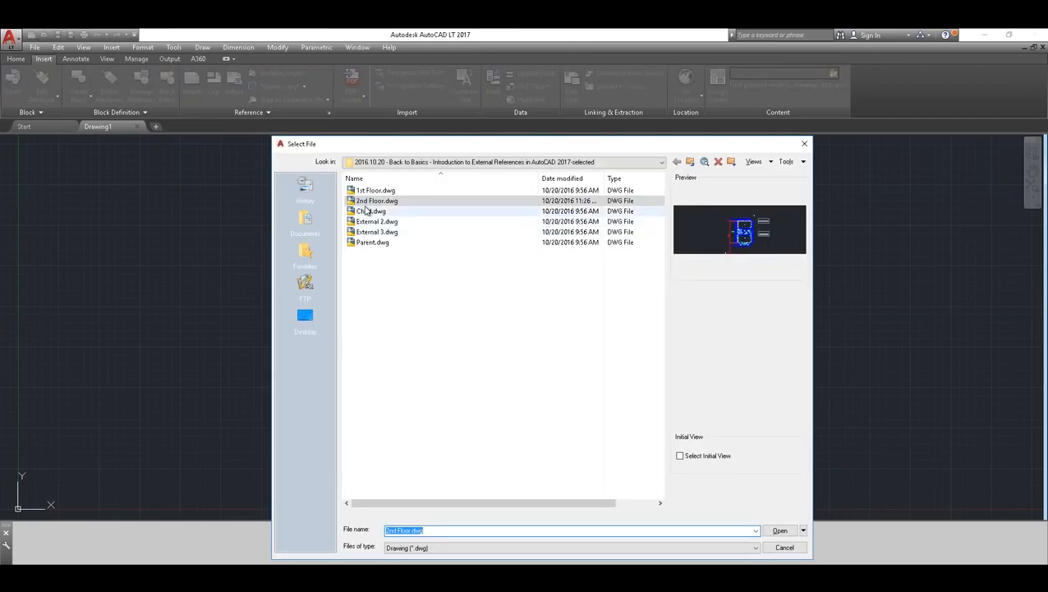
{"action": "left_click", "coordinate": [372, 241]}
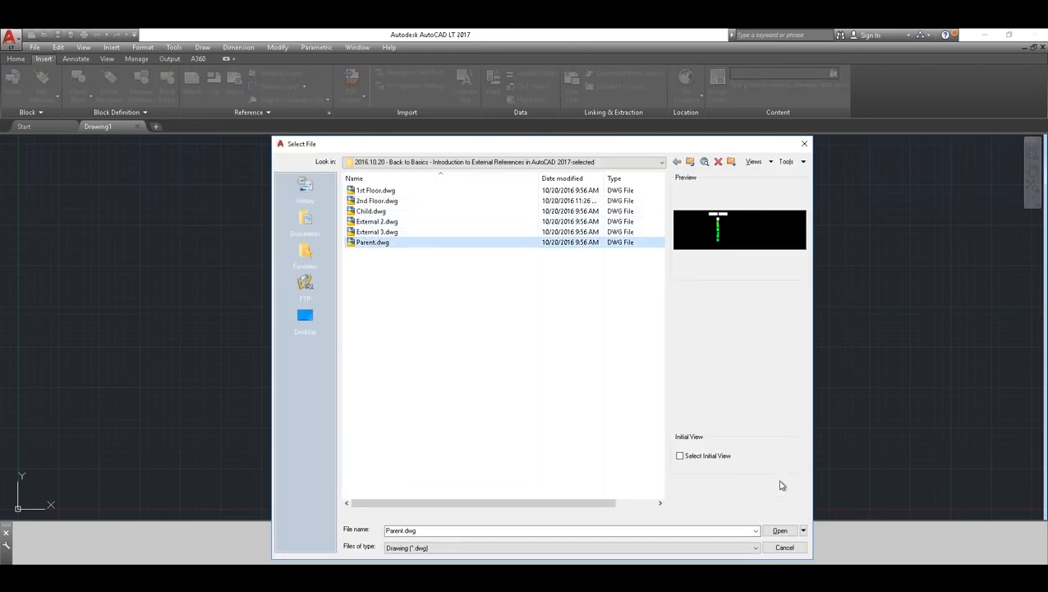
{"action": "left_click", "coordinate": [779, 530]}
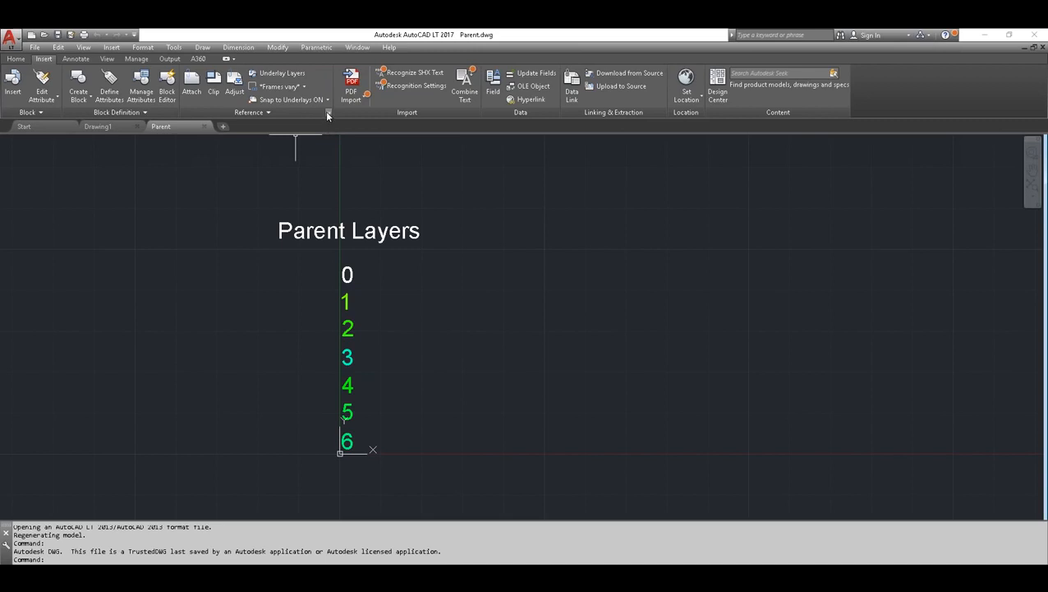
{"action": "left_click", "coordinate": [44, 35]}
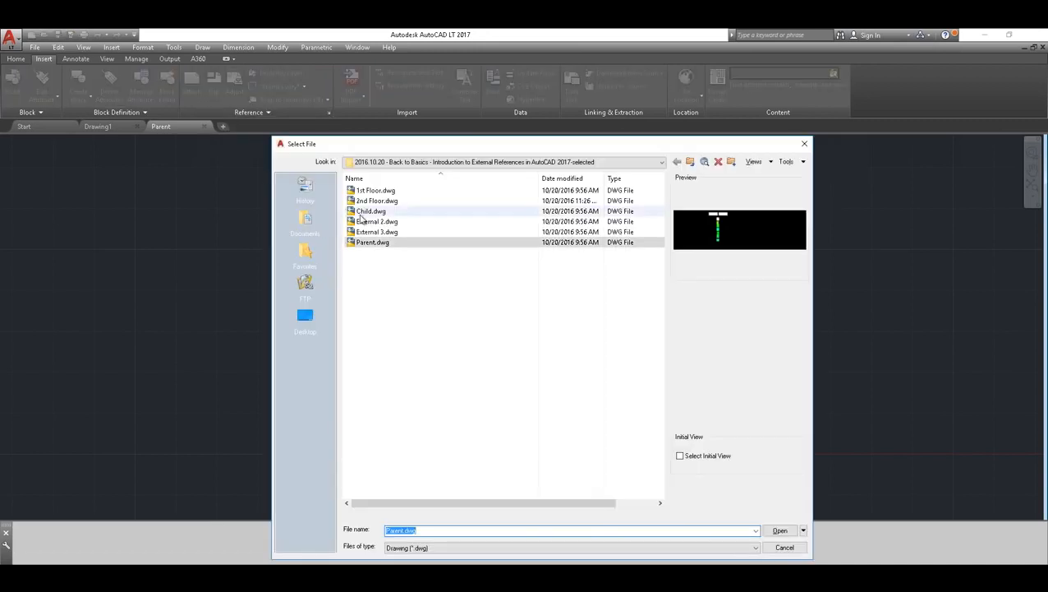
{"action": "left_click", "coordinate": [366, 211]}
{"action": "left_click", "coordinate": [778, 529]}
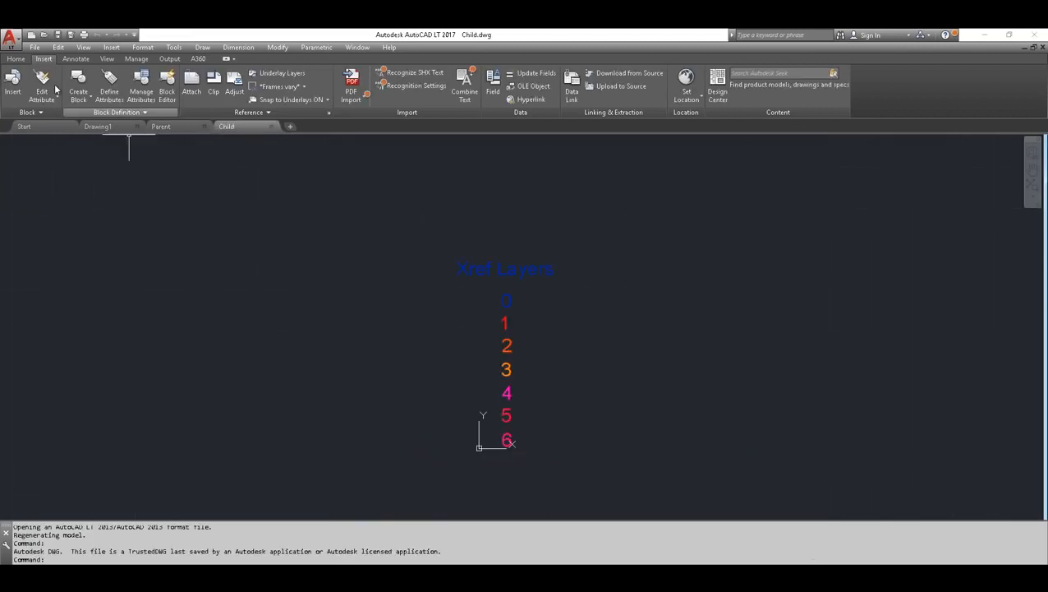
- Show the layer properties of the Child drawing and compare its layers and colors with those of the Parent drawing
{"action": "left_click", "coordinate": [16, 59]}
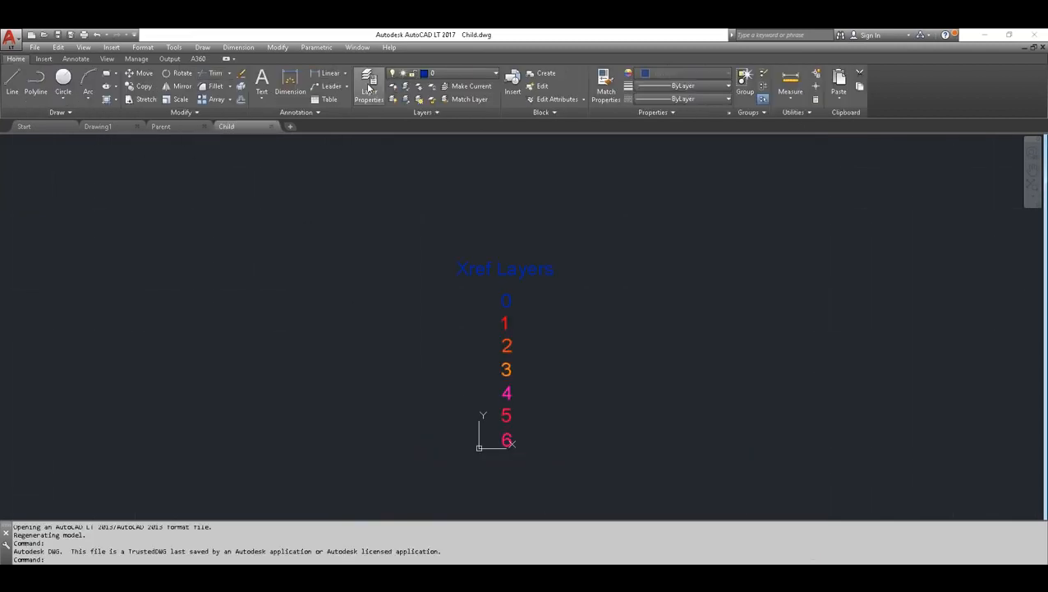
{"action": "left_click", "coordinate": [368, 89]}
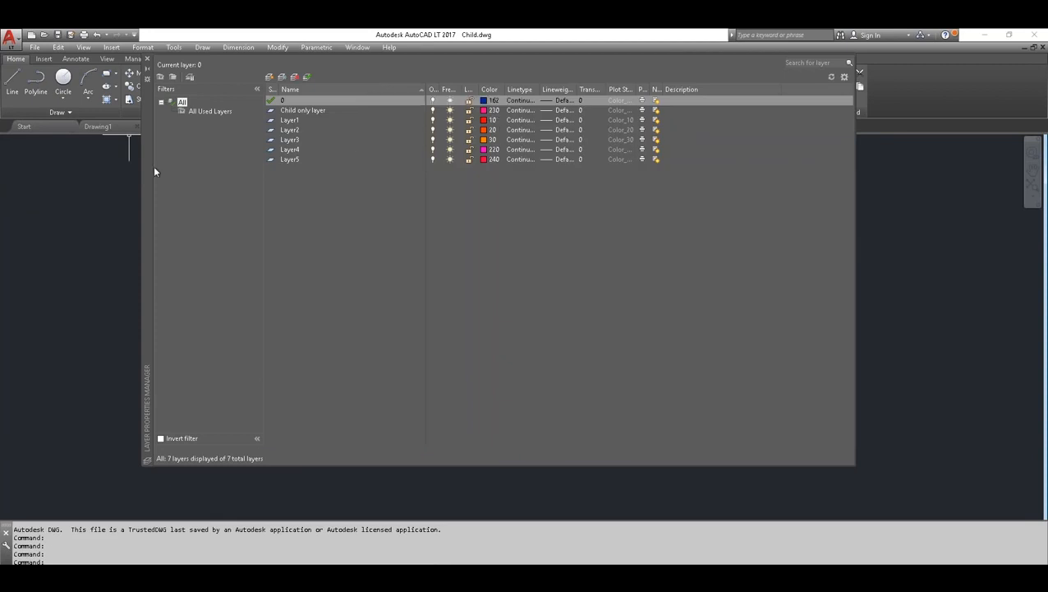
{"action": "left_click_drag", "start_coordinate": [147, 176], "coordinate": [274, 211]}
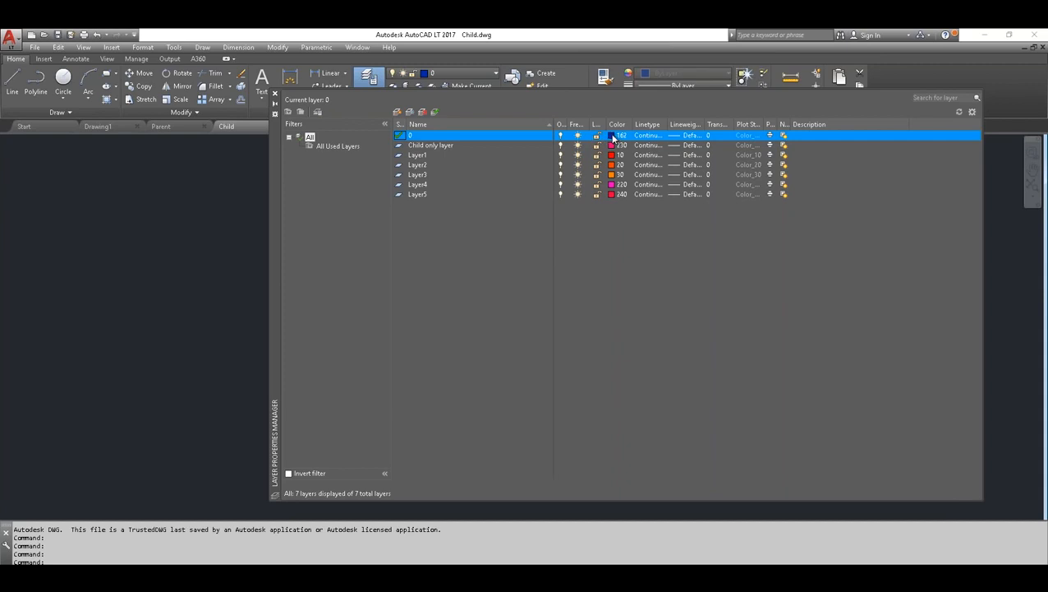
{"action": "left_click", "coordinate": [163, 127]}
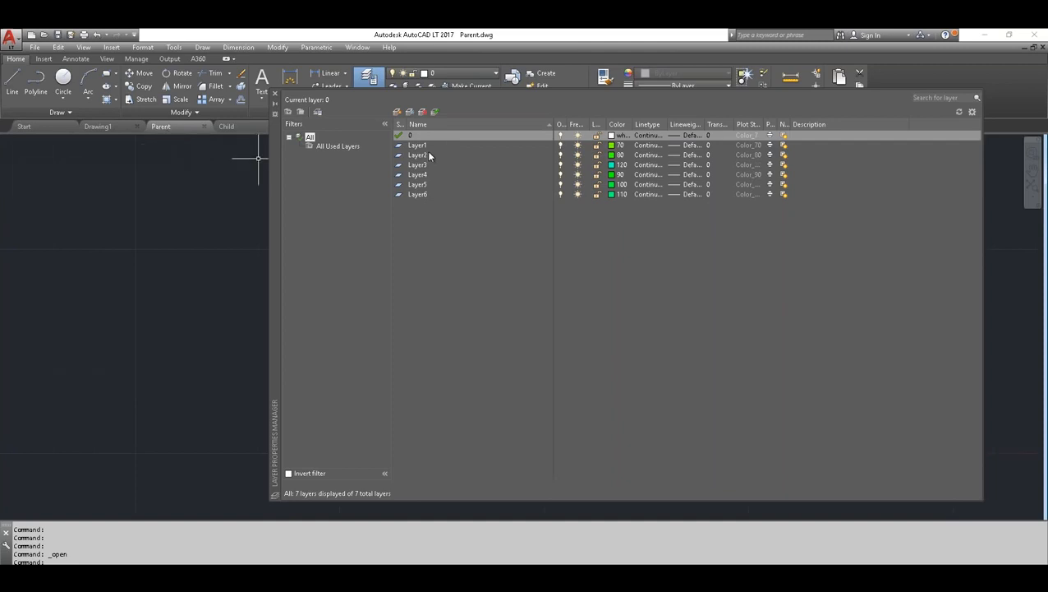
- Attach Child.dwg to the Parent drawing as an Attachment reference with a relative path and close the reference list
{"action": "left_click", "coordinate": [274, 92]}
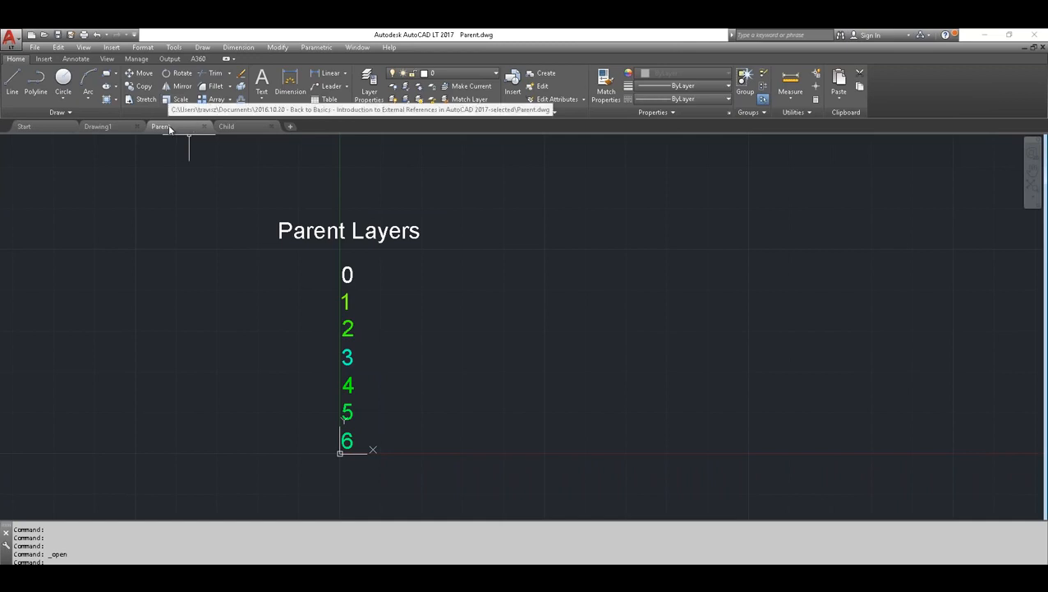
{"action": "left_click", "coordinate": [45, 59]}
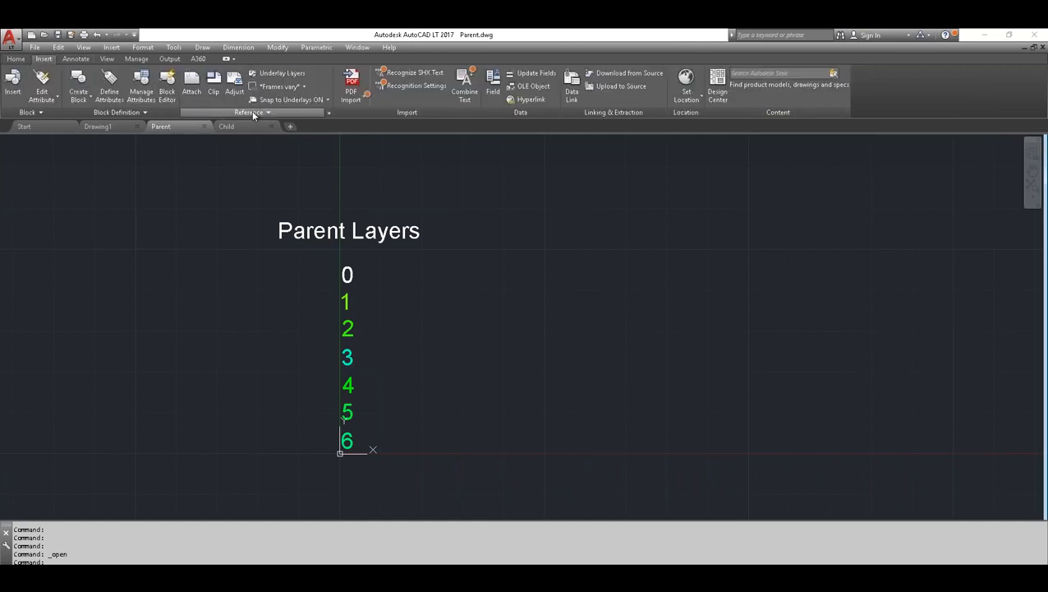
{"action": "left_click", "coordinate": [328, 114]}
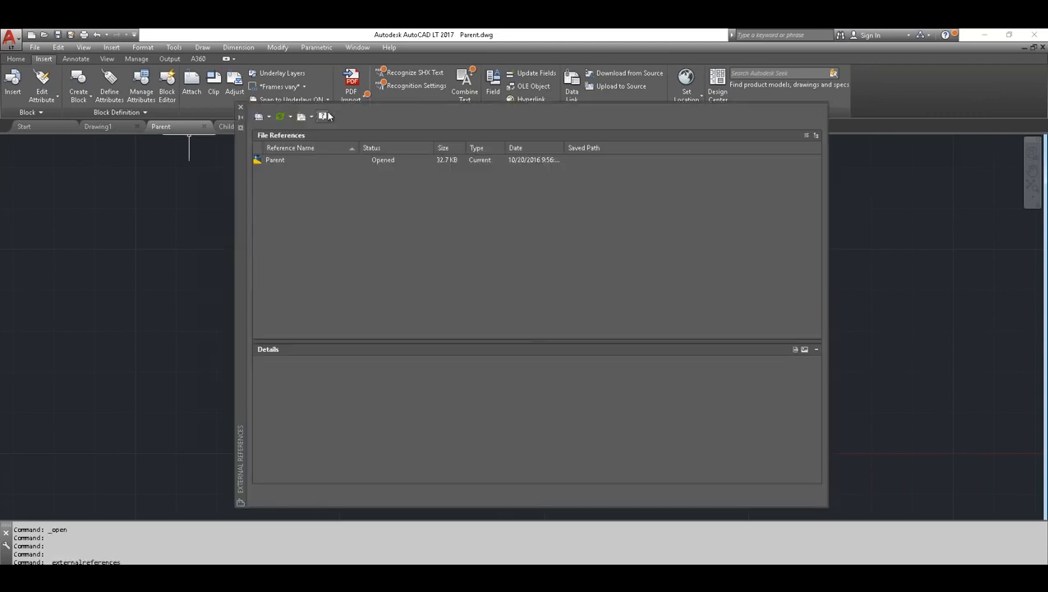
{"action": "left_click", "coordinate": [260, 119]}
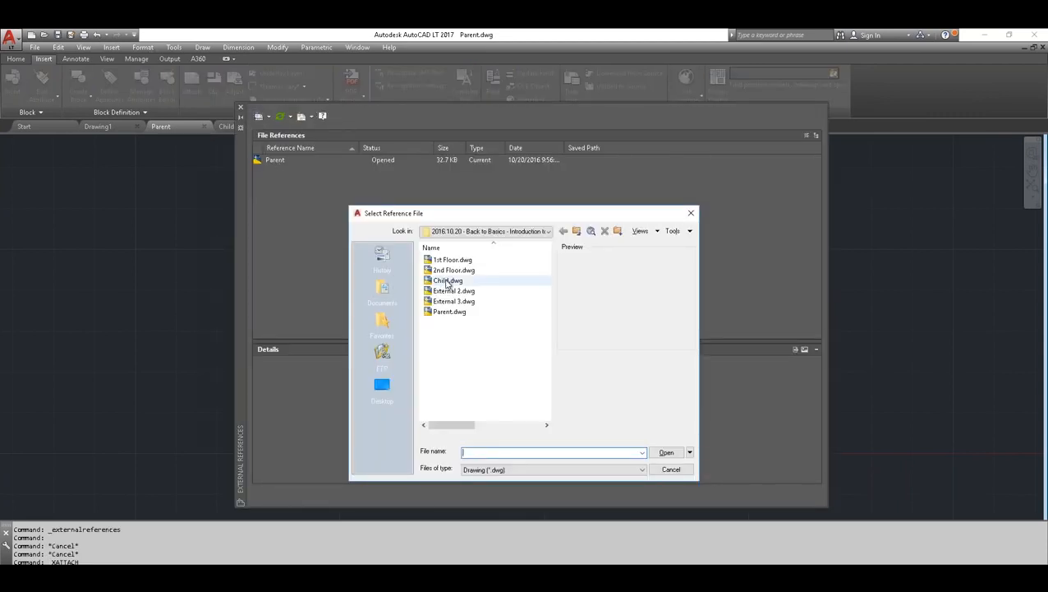
{"action": "left_click", "coordinate": [448, 280]}
{"action": "left_click", "coordinate": [667, 452]}
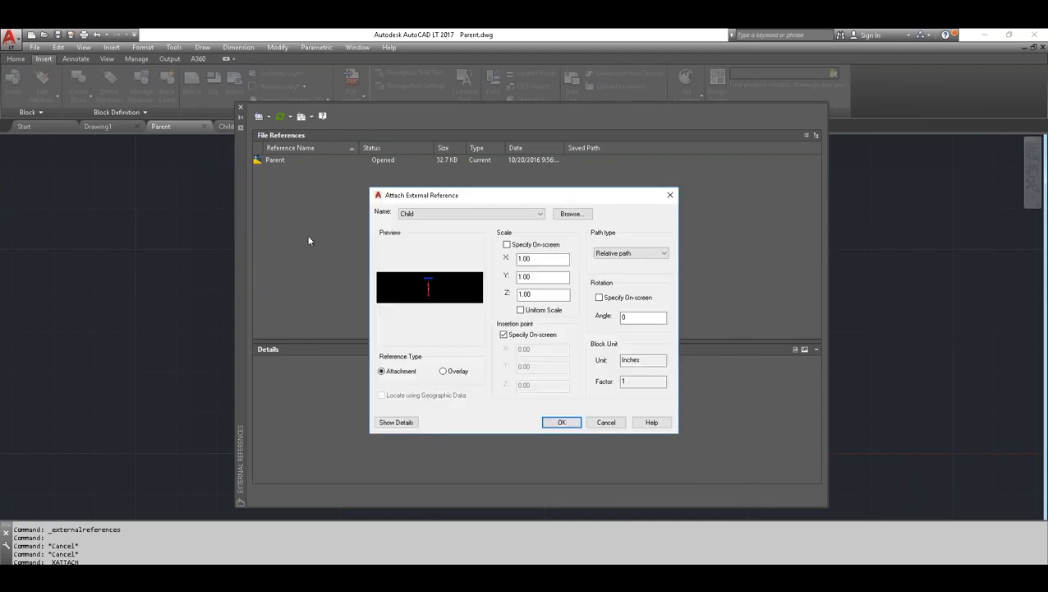
{"action": "left_click", "coordinate": [562, 422]}
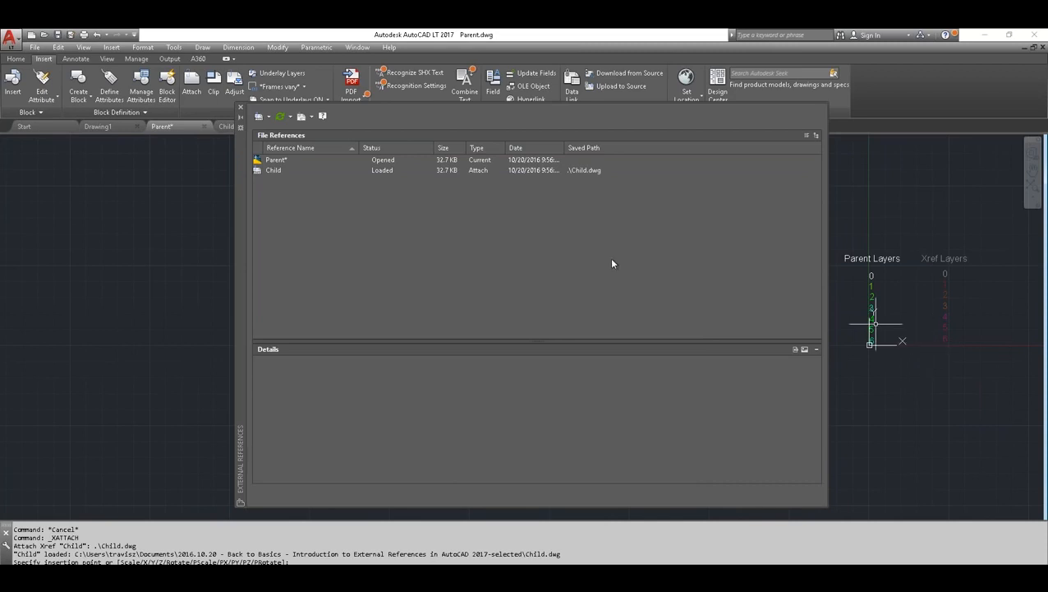
{"action": "left_click", "coordinate": [269, 170]}
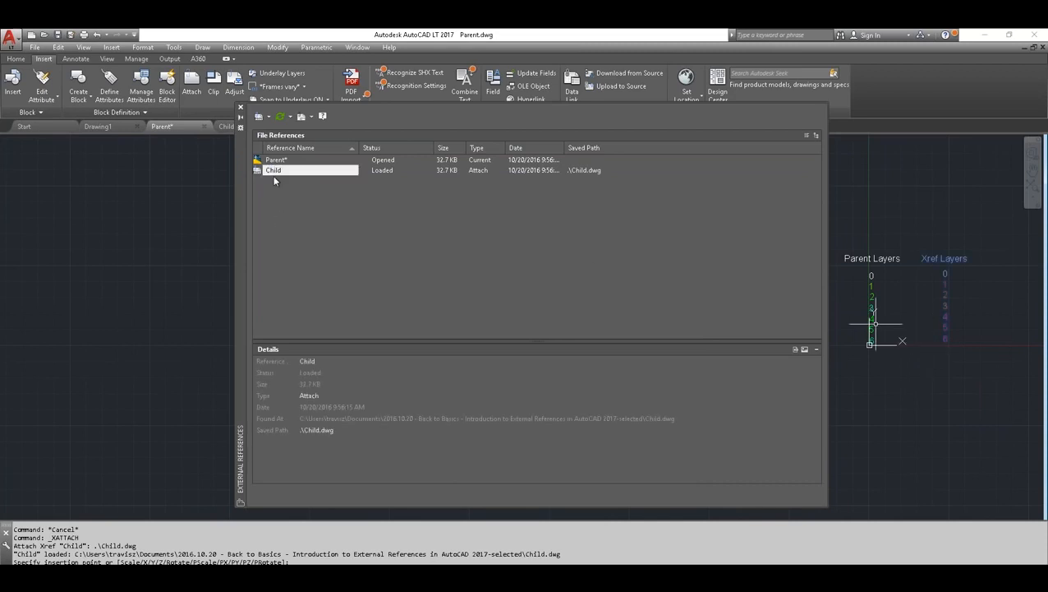
{"action": "left_click", "coordinate": [240, 107]}
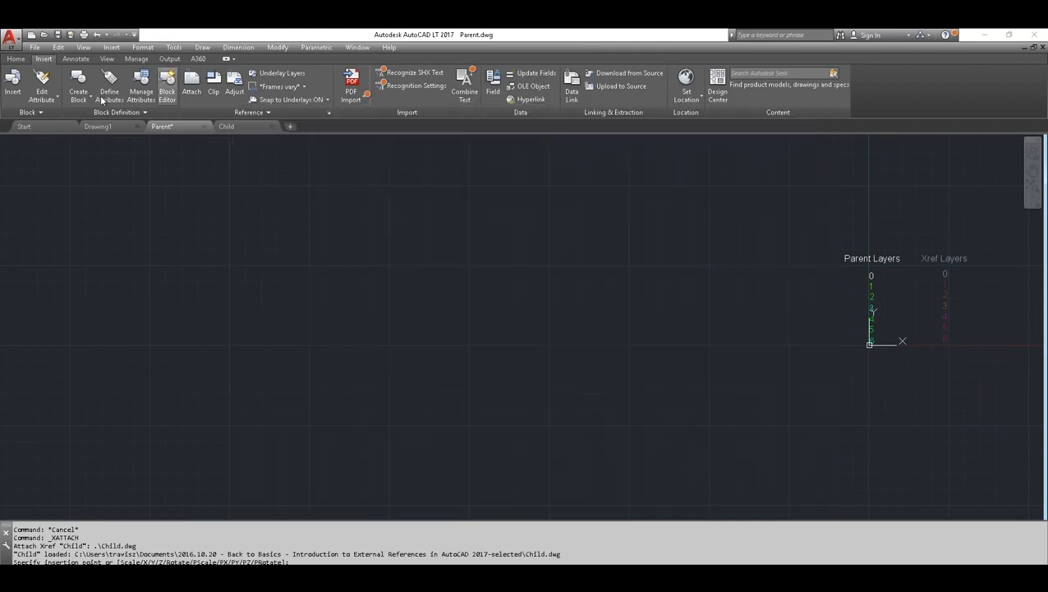
- Review the Parent drawing's layer properties for the referenced Child layers, and compare the Parent Layers and Xref Layers columns in the drawing
{"action": "left_click", "coordinate": [16, 59]}
{"action": "left_click", "coordinate": [367, 82]}
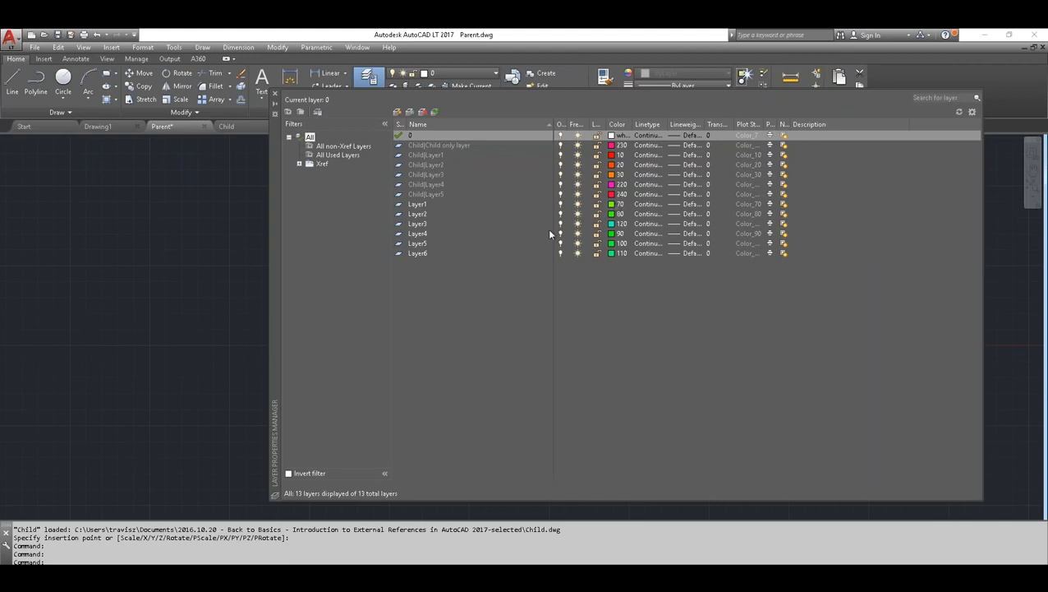
{"action": "left_click", "coordinate": [275, 93]}
{"action": "middle_click_drag", "start_coordinate": [737, 277], "coordinate": [260, 260]}
{"action": "scroll", "coordinate": [368, 274], "scroll_direction": "up", "scroll_amount": 3}
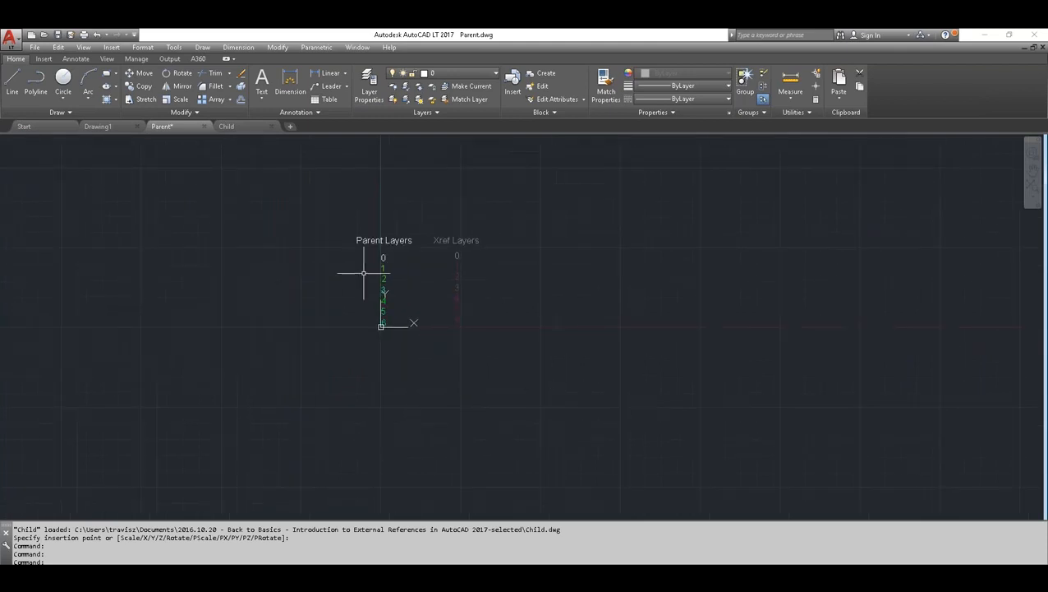
{"action": "middle_click_drag", "start_coordinate": [454, 262], "coordinate": [444, 276]}
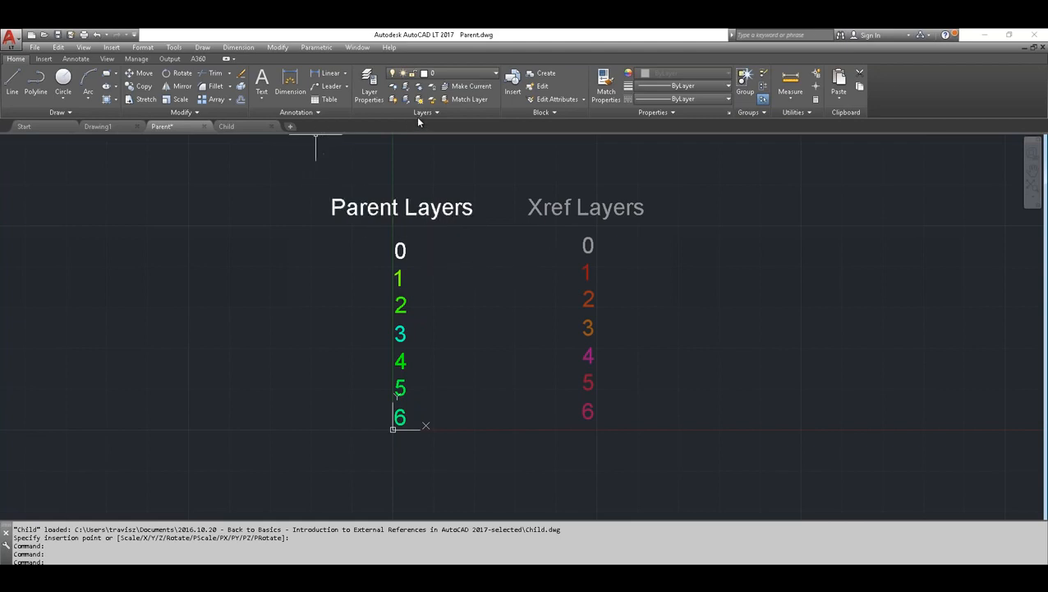
- Try stronger Xref fading up to 81, and reduce it to show the Child reference in full color
{"action": "left_click", "coordinate": [44, 60]}
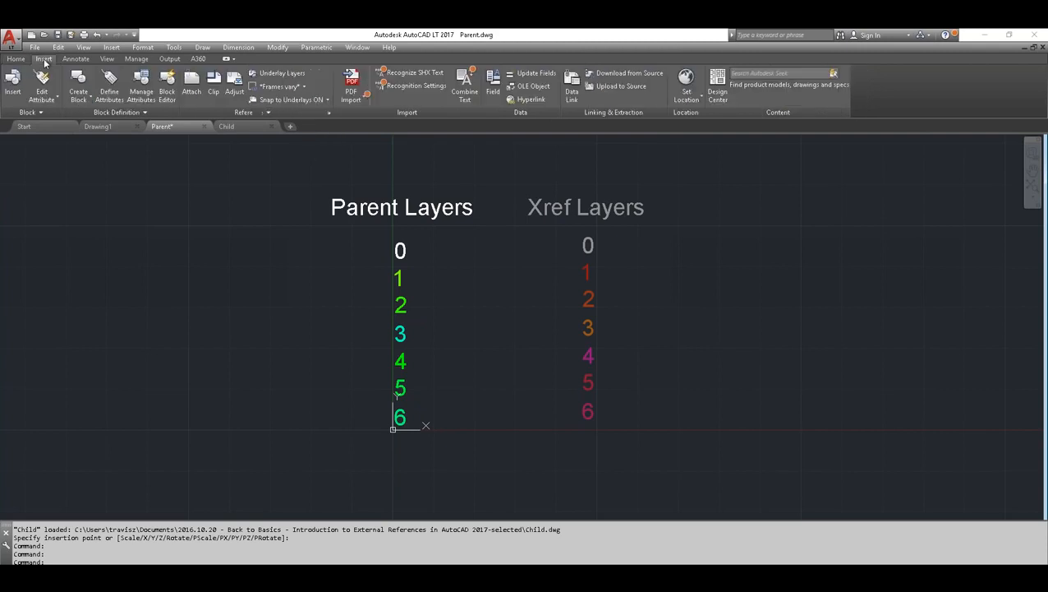
{"action": "left_click", "coordinate": [264, 113]}
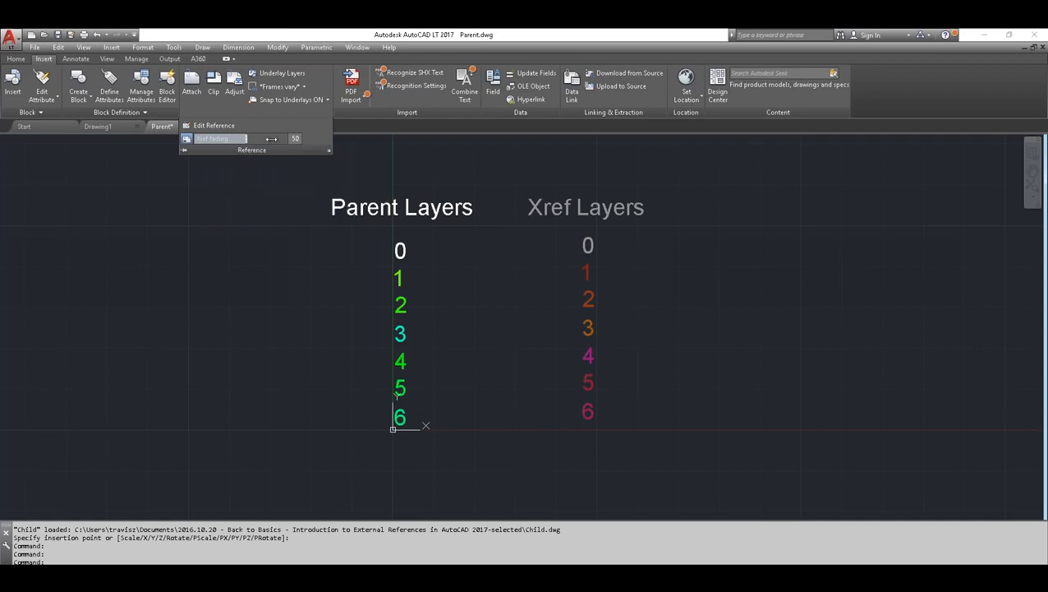
{"action": "left_click_drag", "start_coordinate": [283, 139], "coordinate": [313, 139]}
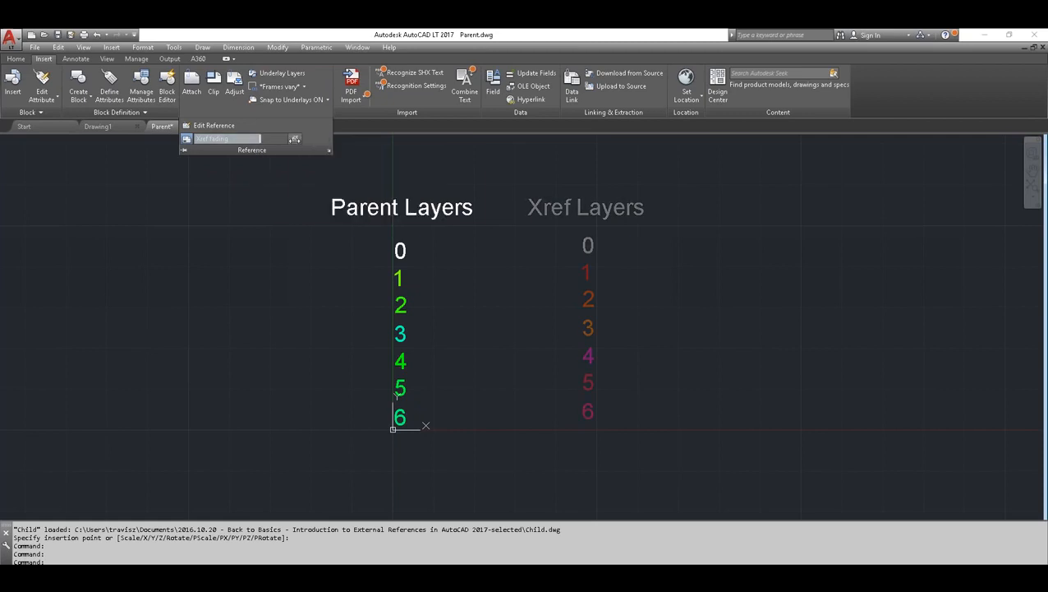
{"action": "left_click_drag", "start_coordinate": [261, 138], "coordinate": [304, 138]}
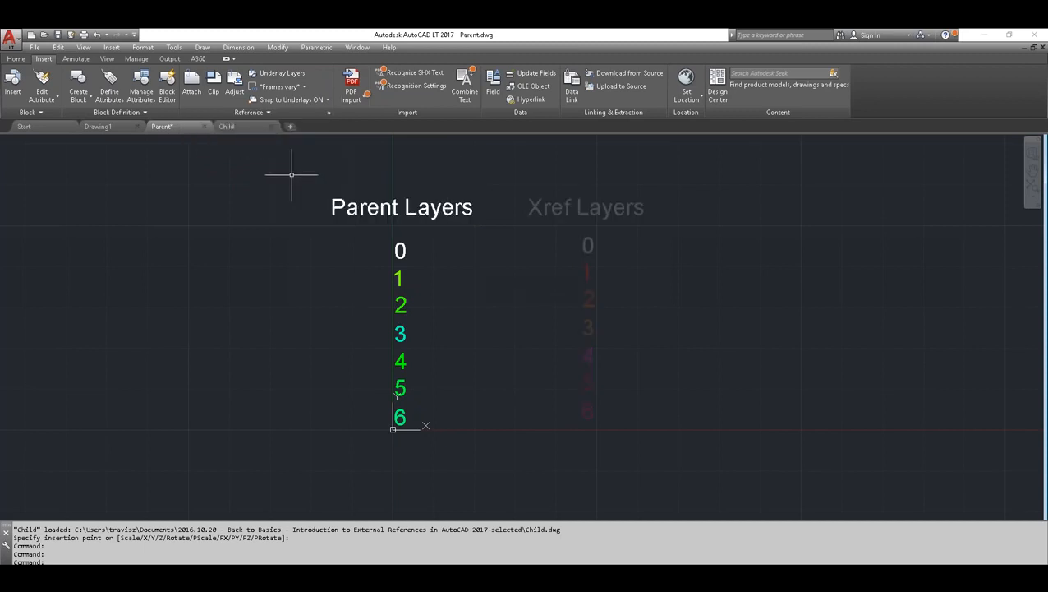
{"action": "left_click", "coordinate": [269, 114]}
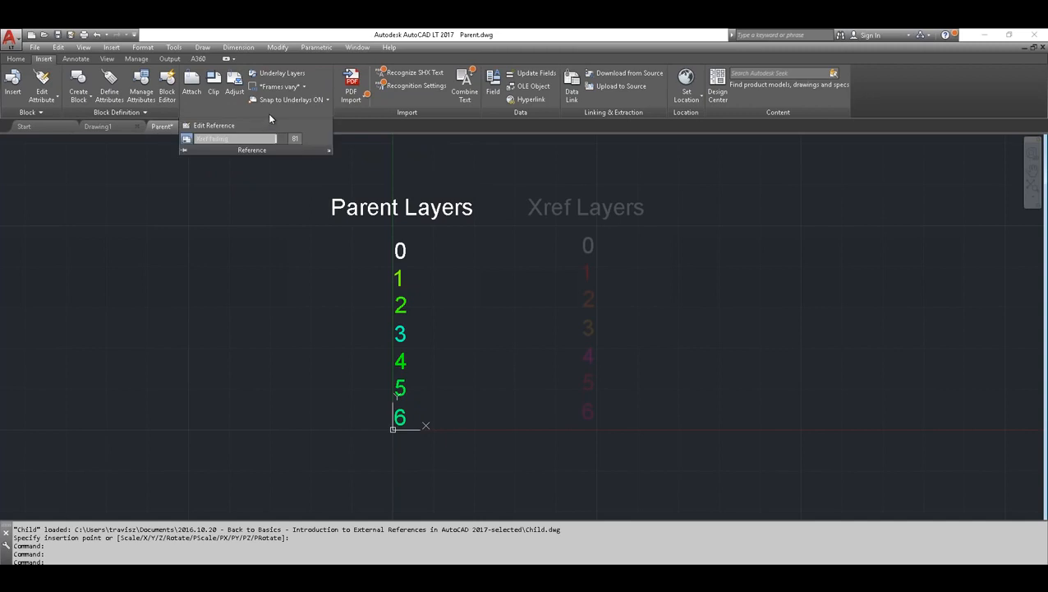
{"action": "left_click_drag", "start_coordinate": [295, 139], "coordinate": [198, 138]}
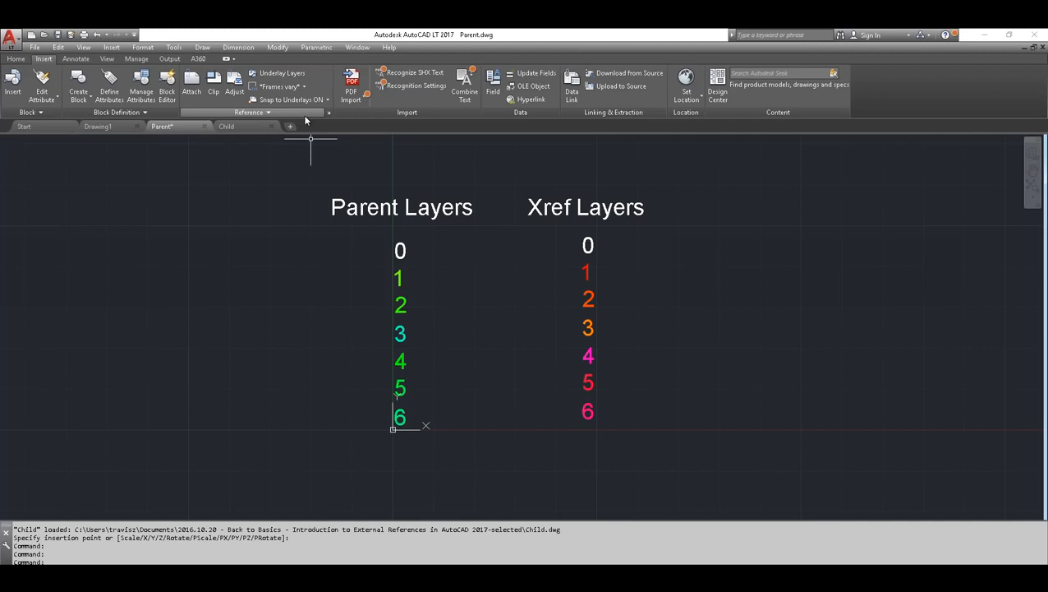
- Bind the Child reference into the Parent drawing with the Bind type and close the reference list
{"action": "mouse_move", "coordinate": [240, 125]}
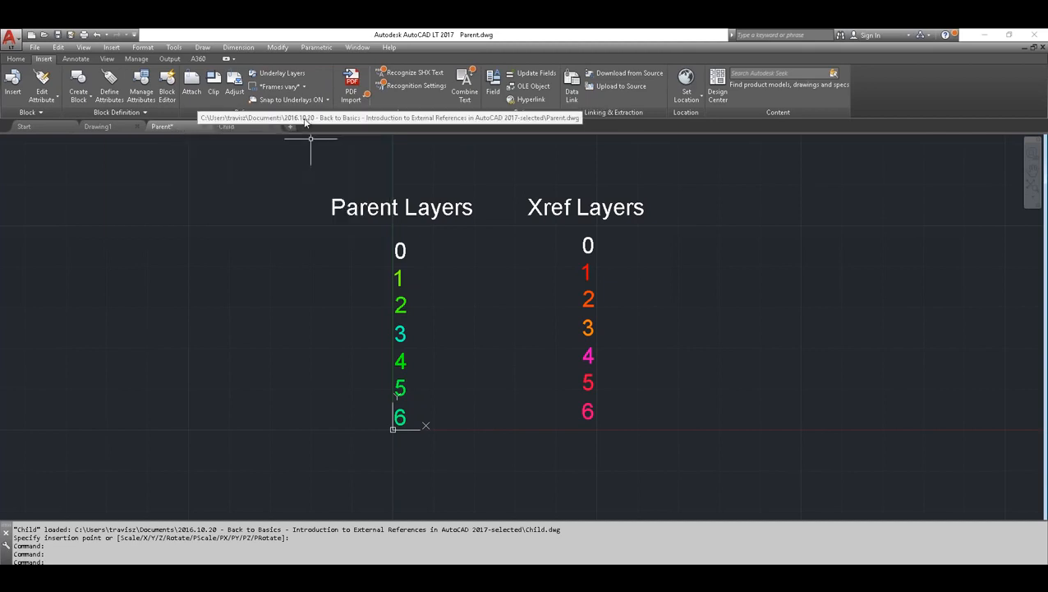
{"action": "left_click", "coordinate": [328, 111]}
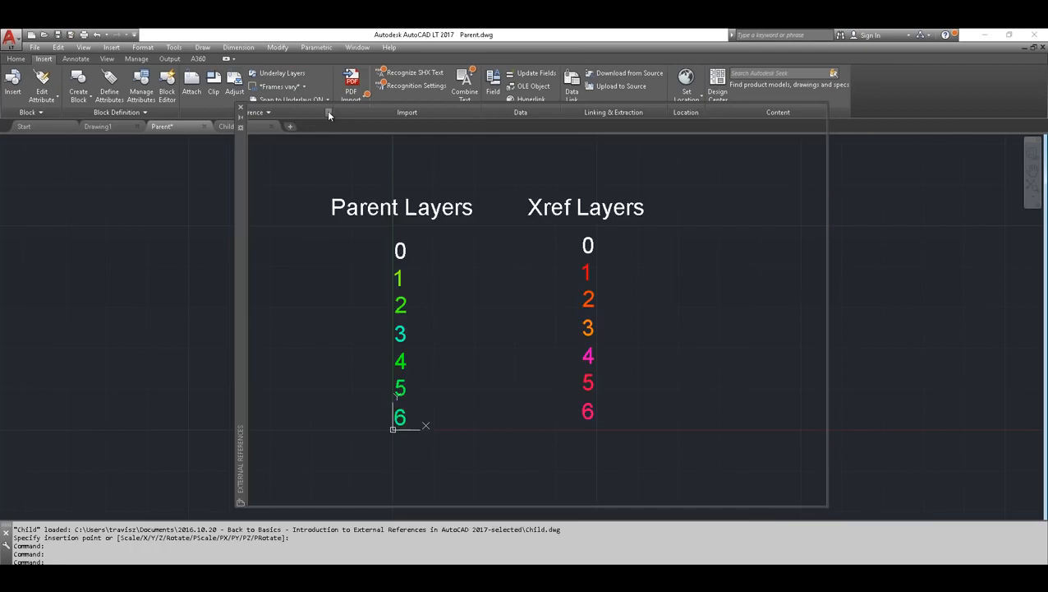
{"action": "mouse_move", "coordinate": [242, 197]}
{"action": "left_mouse_down"}
{"action": "mouse_move", "coordinate": [331, 205]}
{"action": "mouse_move", "coordinate": [367, 183]}
{"action": "left_mouse_up"}
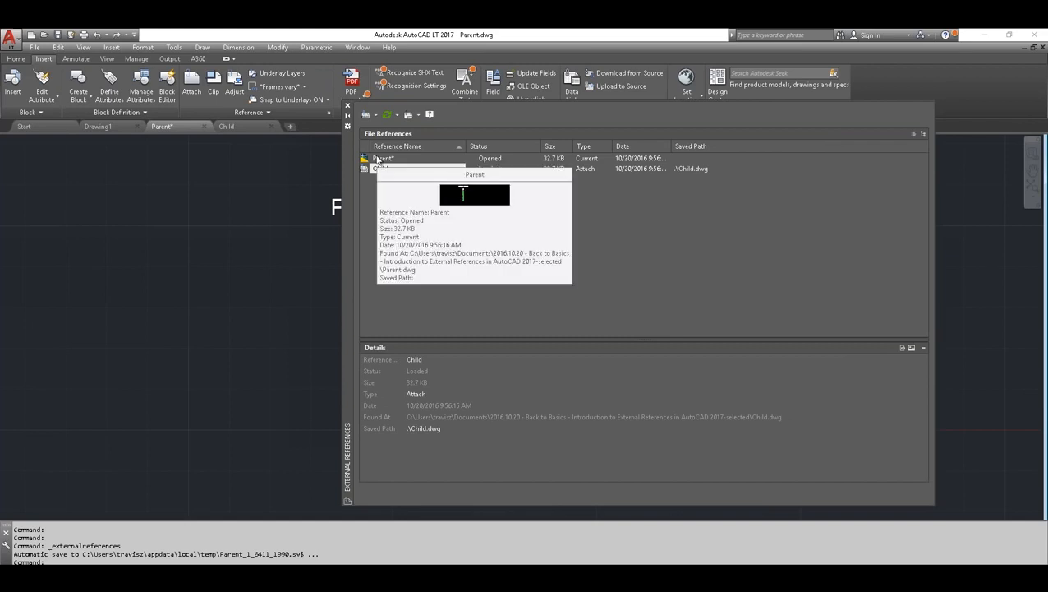
{"action": "left_click", "coordinate": [376, 158]}
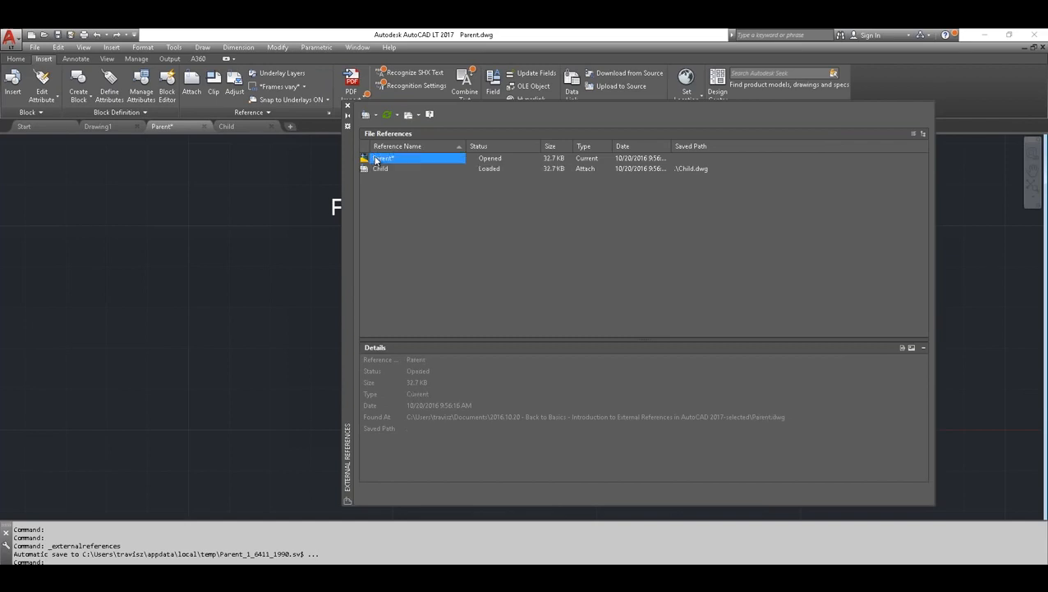
{"action": "left_click", "coordinate": [380, 169]}
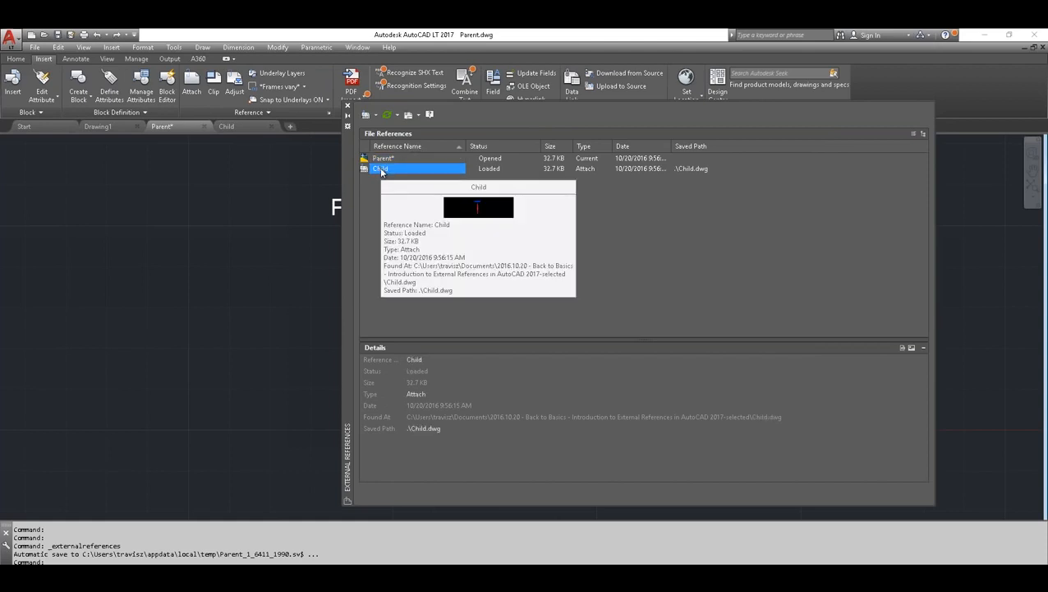
{"action": "right_click", "coordinate": [381, 171]}
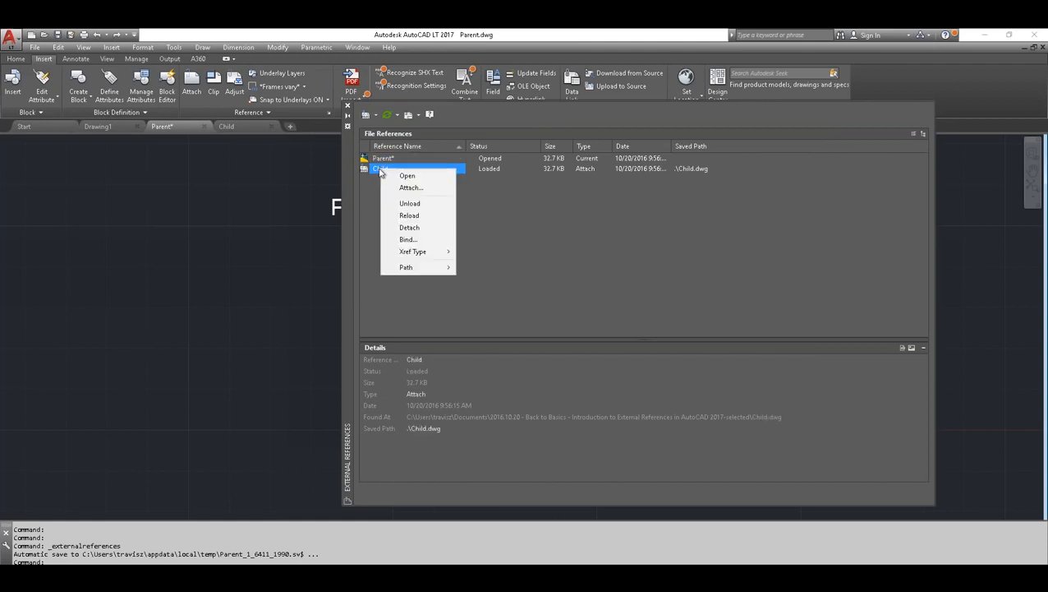
{"action": "left_click", "coordinate": [406, 240]}
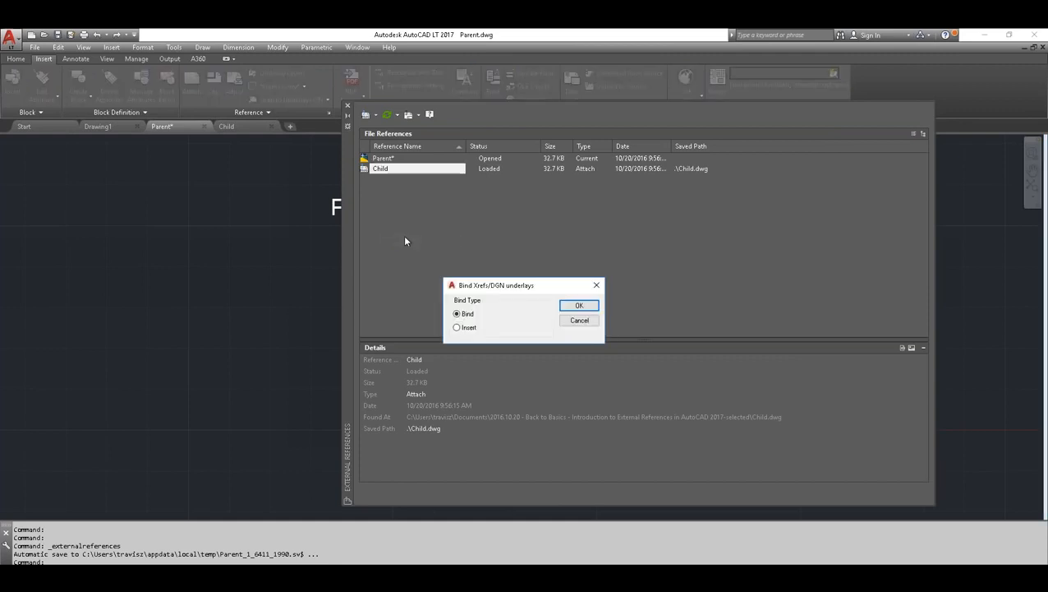
{"action": "left_click", "coordinate": [457, 326]}
{"action": "left_click", "coordinate": [465, 315]}
{"action": "left_click", "coordinate": [579, 305]}
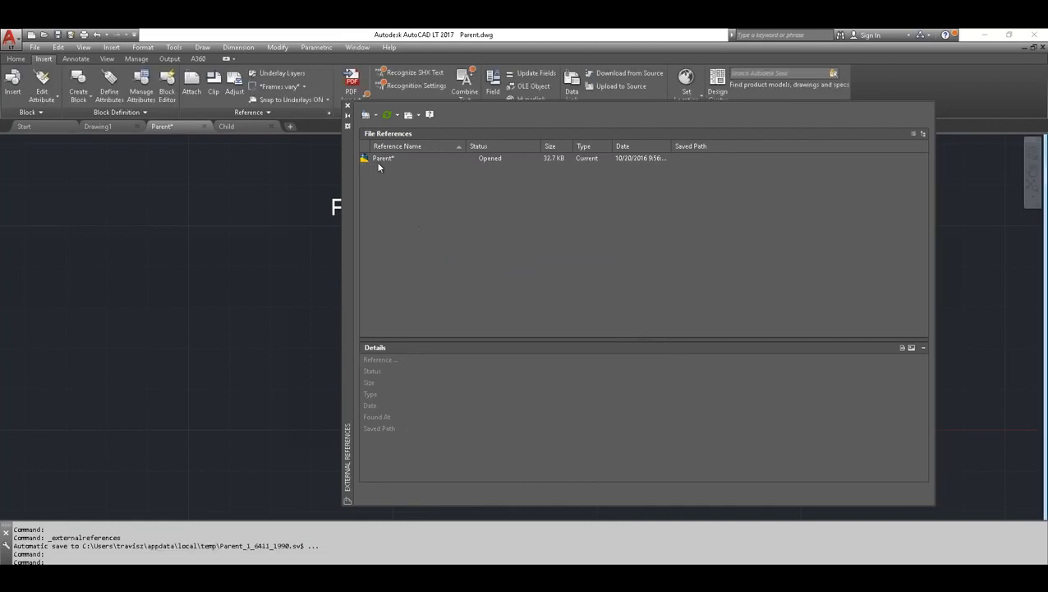
{"action": "left_click", "coordinate": [348, 105]}
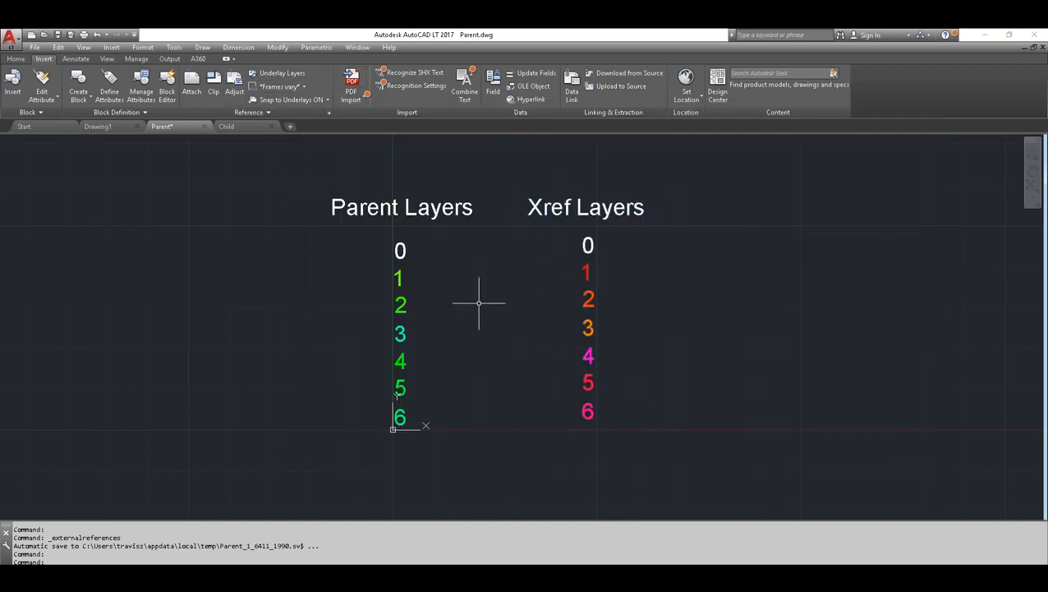
- Examine the names and colors of the bound Child$0$ layers alongside the Parent's own layers in the layer properties
{"action": "left_click", "coordinate": [19, 59]}
{"action": "left_click", "coordinate": [367, 79]}
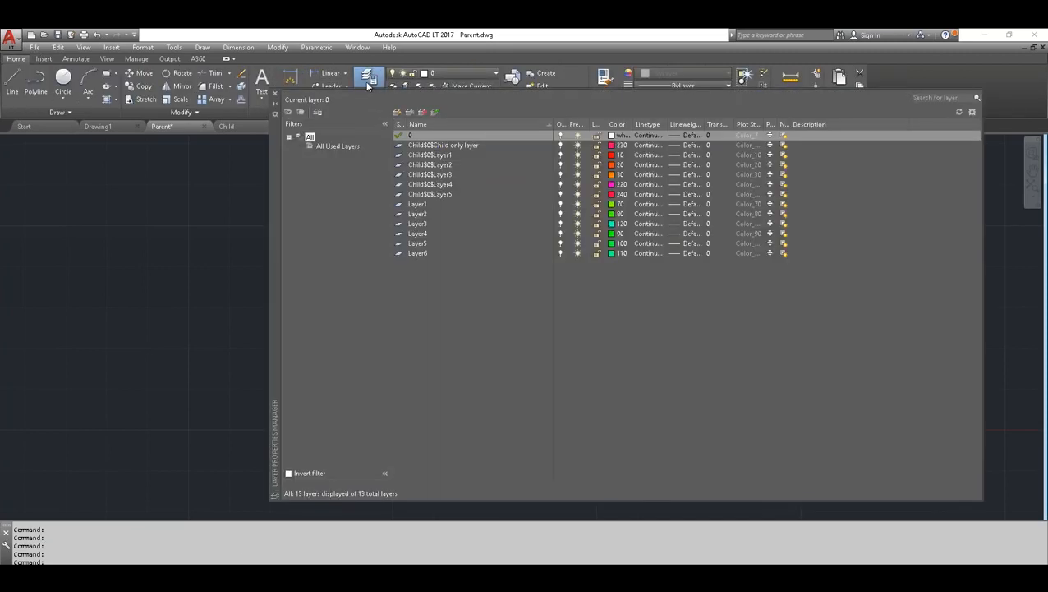
{"action": "left_click", "coordinate": [428, 194]}
{"action": "left_click", "coordinate": [425, 185]}
{"action": "left_click", "coordinate": [423, 175]}
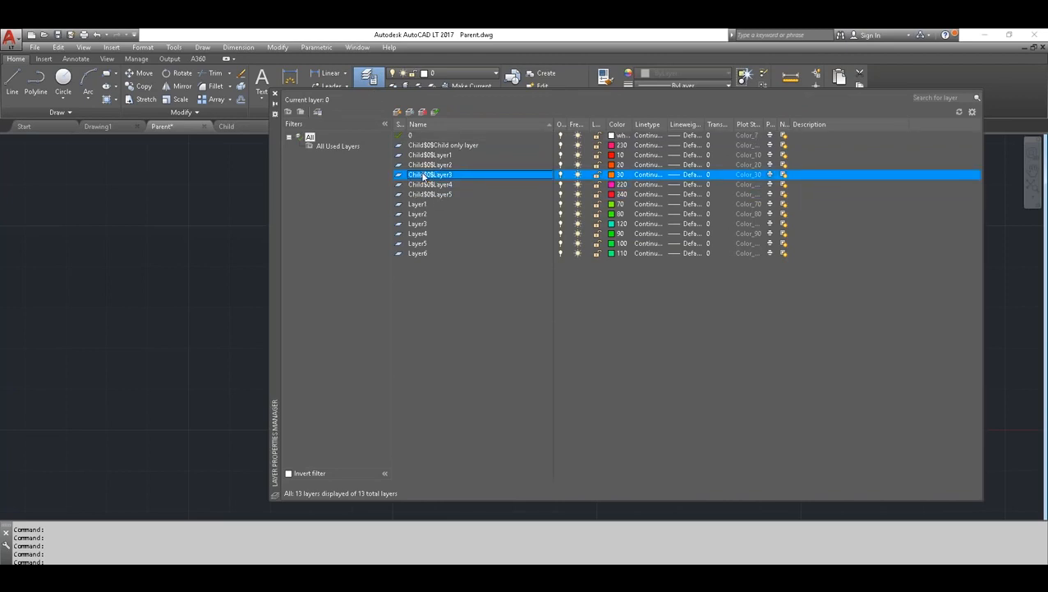
{"action": "left_click", "coordinate": [424, 165]}
{"action": "left_click", "coordinate": [425, 156]}
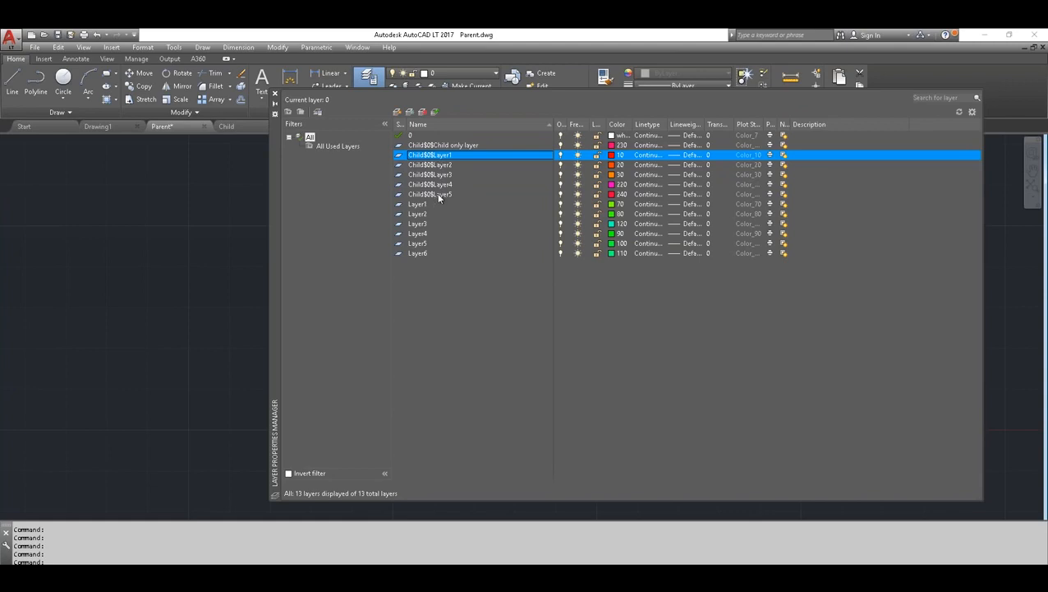
{"action": "left_click", "coordinate": [437, 194]}
{"action": "left_click", "coordinate": [437, 184]}
{"action": "left_click", "coordinate": [436, 174]}
{"action": "left_click", "coordinate": [427, 154]}
{"action": "left_click", "coordinate": [276, 95]}
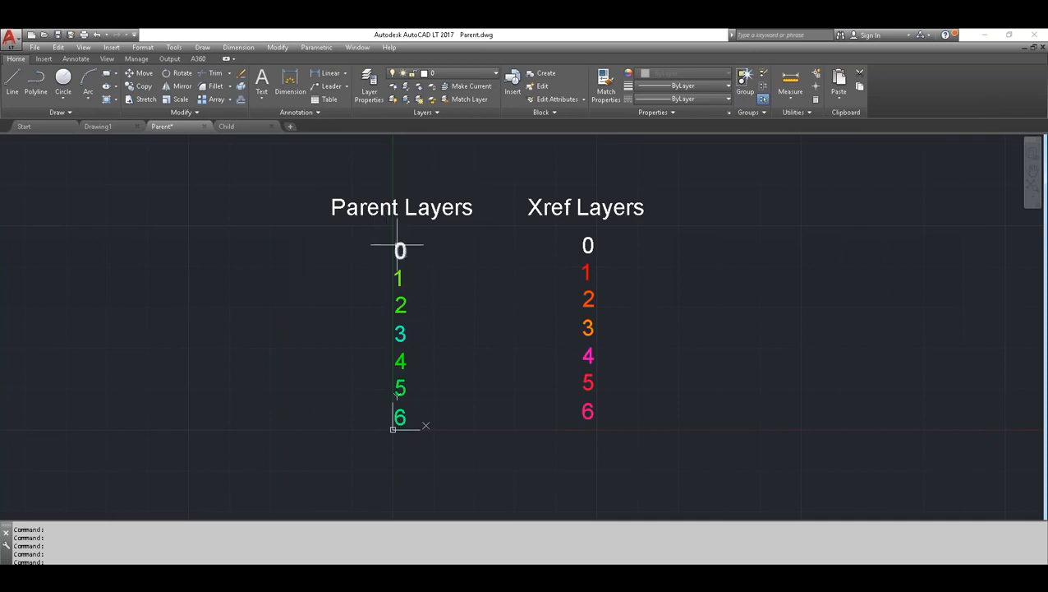
{"action": "mouse_move", "coordinate": [397, 244]}
{"action": "left_click", "coordinate": [369, 82]}
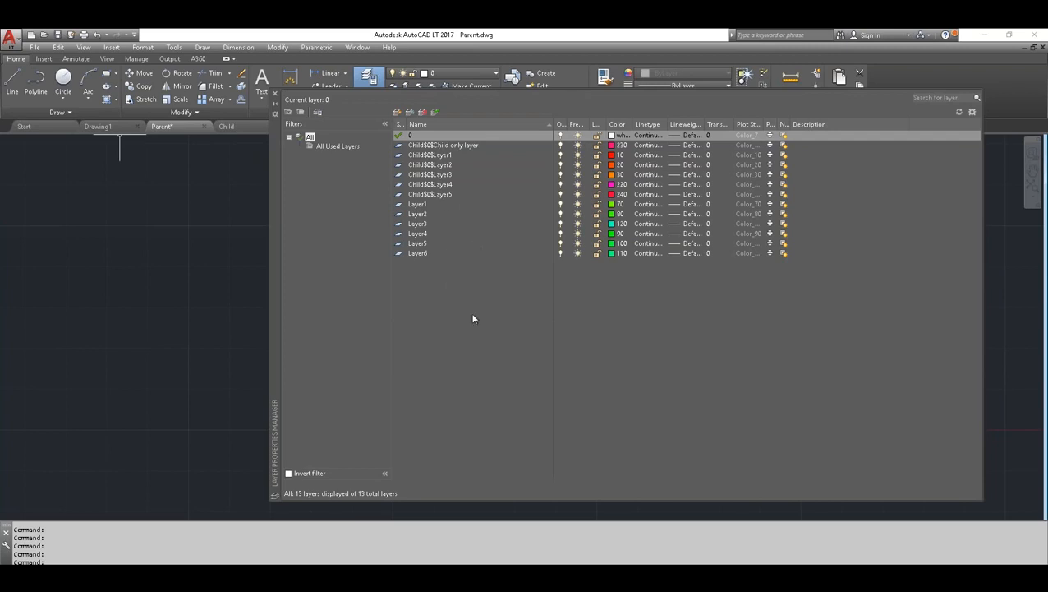
{"action": "left_click", "coordinate": [276, 97]}
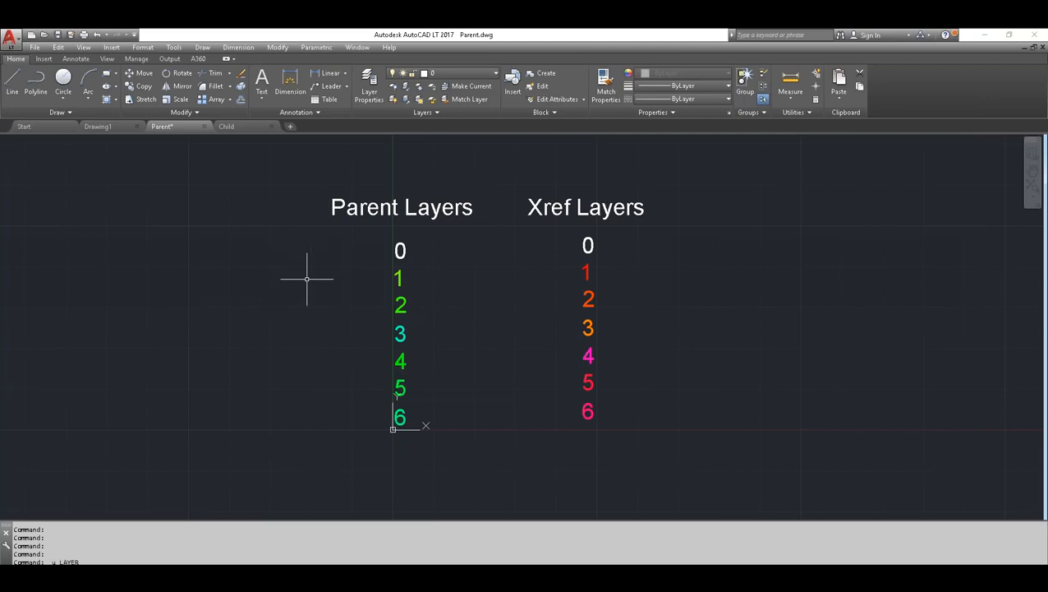
- Undo the binding of the Child reference and reopen the Parent drawing's external reference list
{"action": "key", "text": "ctrl+z"}
{"action": "key", "text": "ctrl+z"}
{"action": "key", "text": "ctrl+z"}
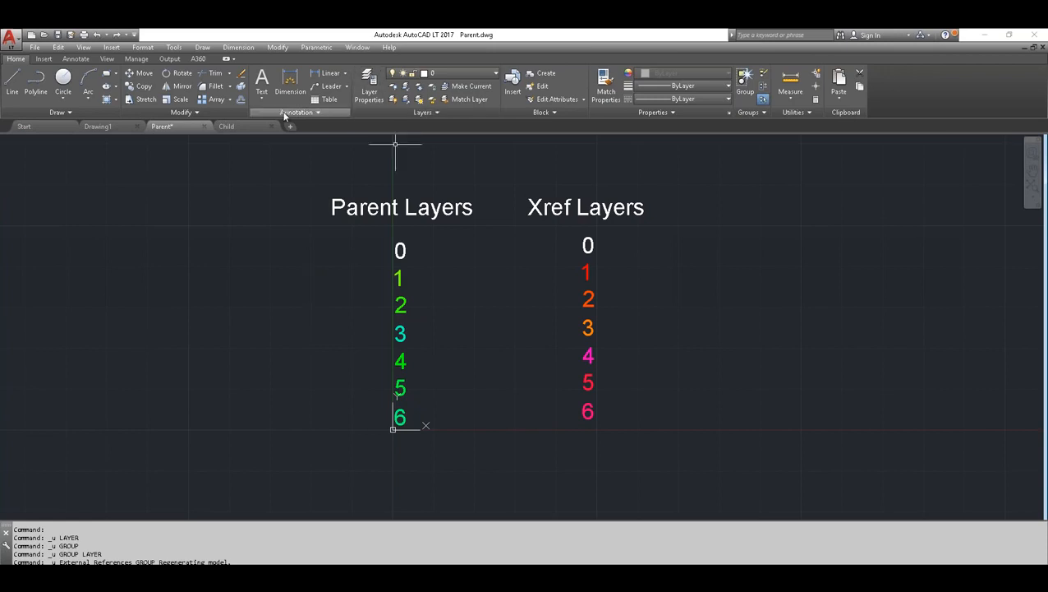
{"action": "left_click", "coordinate": [44, 58]}
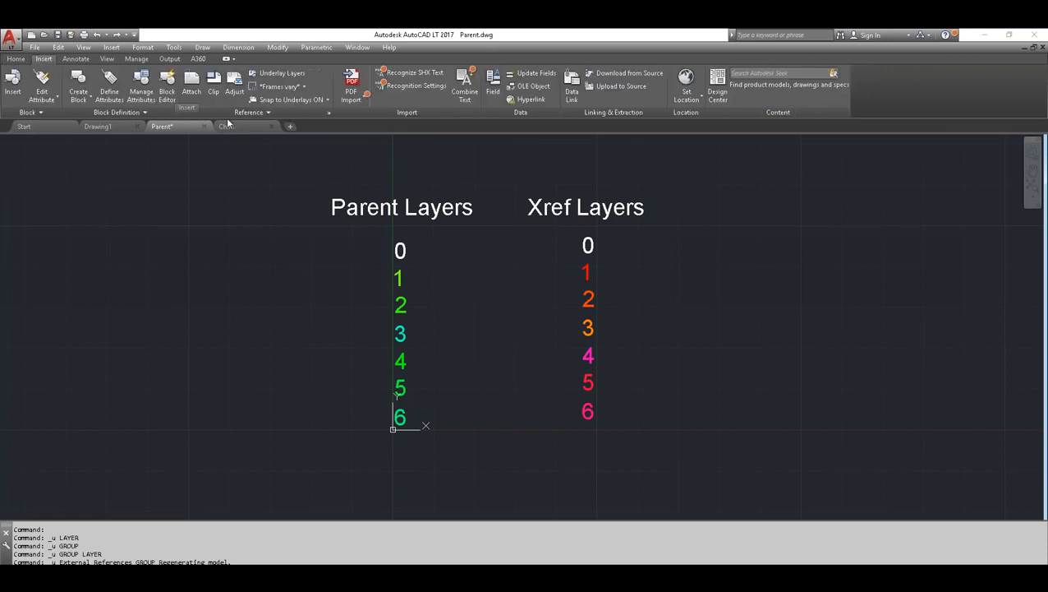
{"action": "left_click", "coordinate": [328, 111]}
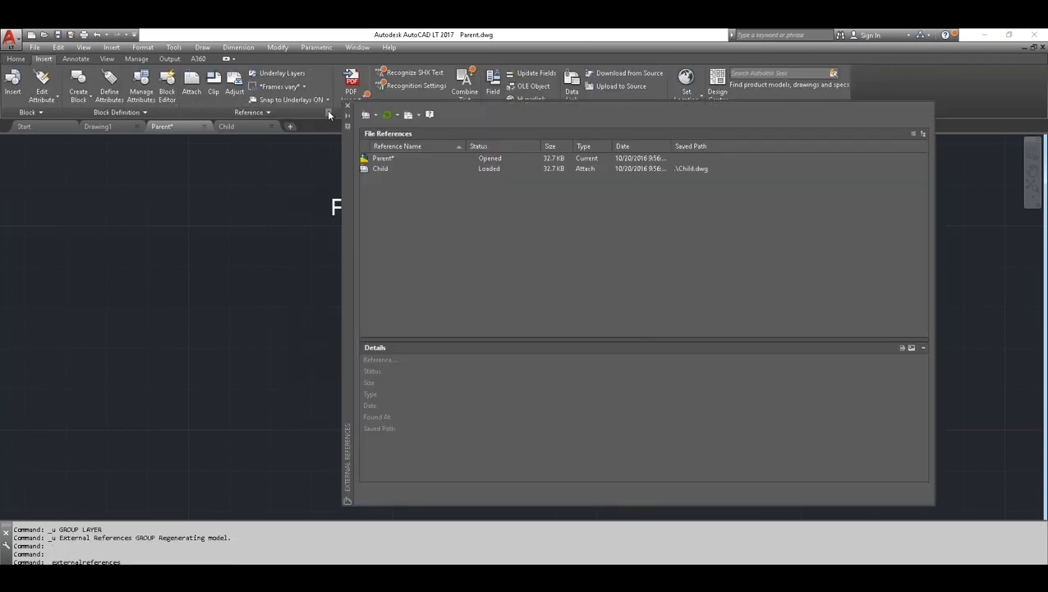
- Bind the Child reference into the Parent drawing with the Insert type and close the reference list
{"action": "left_click", "coordinate": [376, 169]}
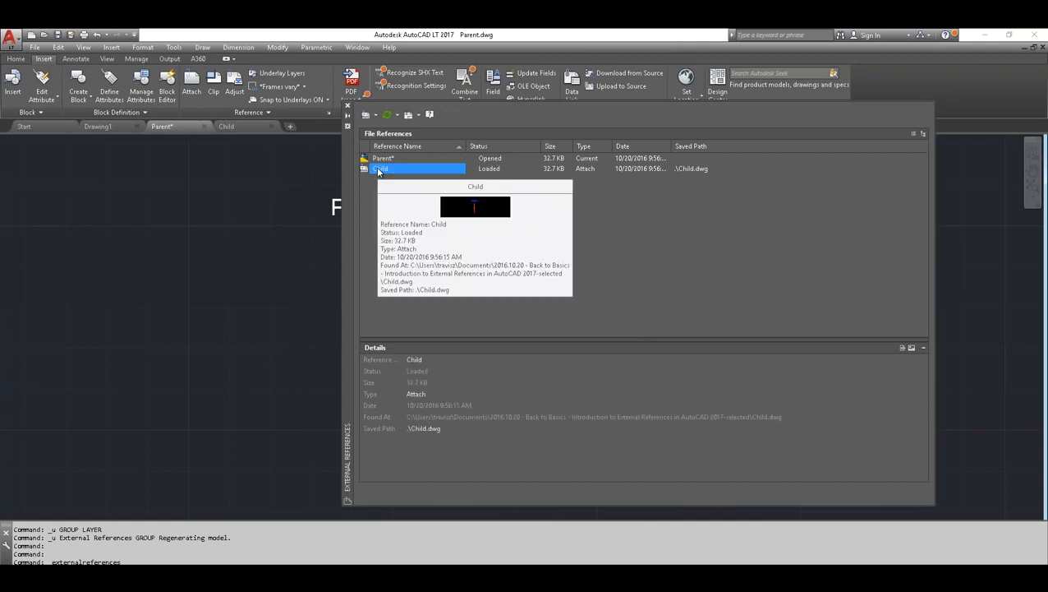
{"action": "right_click", "coordinate": [378, 170]}
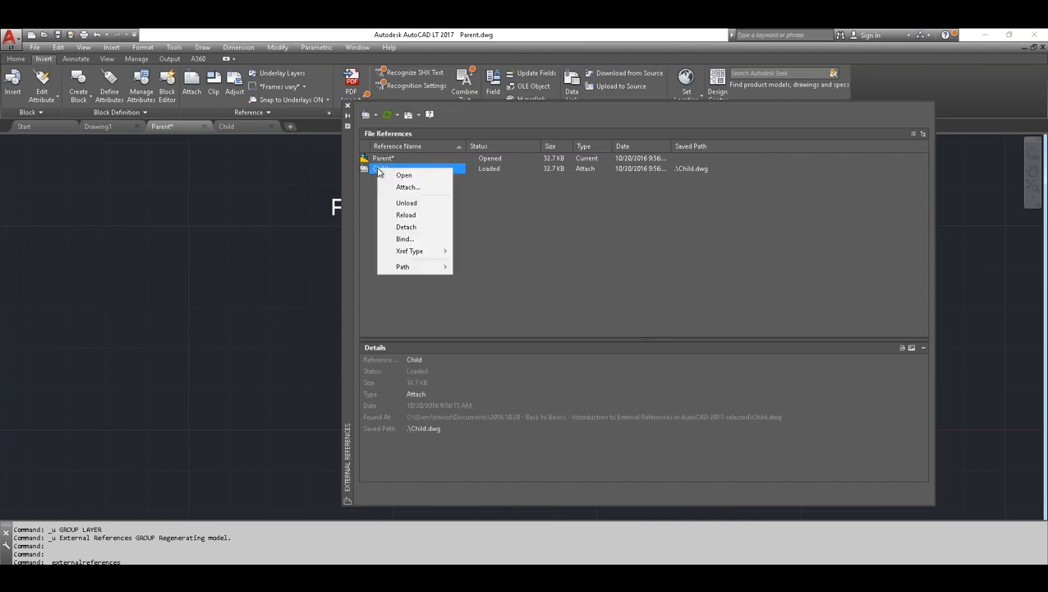
{"action": "left_click", "coordinate": [405, 238]}
{"action": "left_click", "coordinate": [457, 327]}
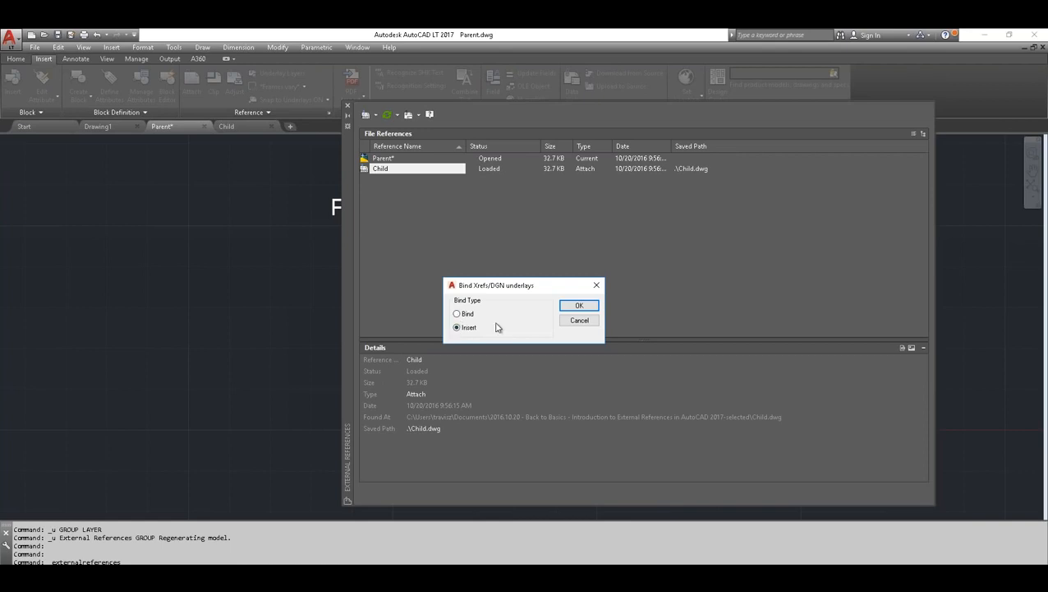
{"action": "left_click", "coordinate": [579, 306]}
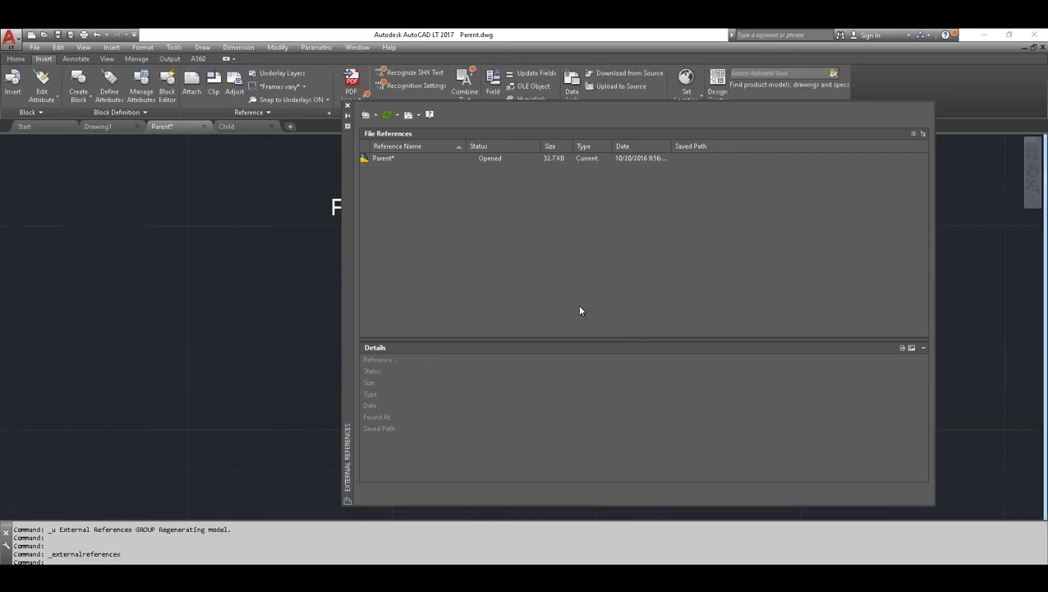
{"action": "left_click", "coordinate": [382, 161]}
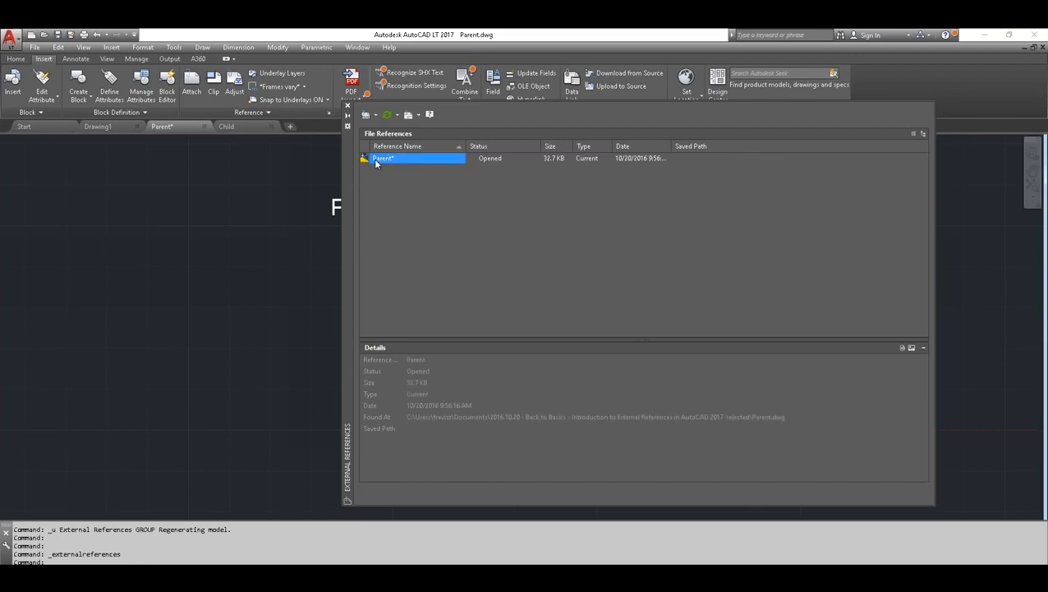
{"action": "left_click", "coordinate": [348, 106]}
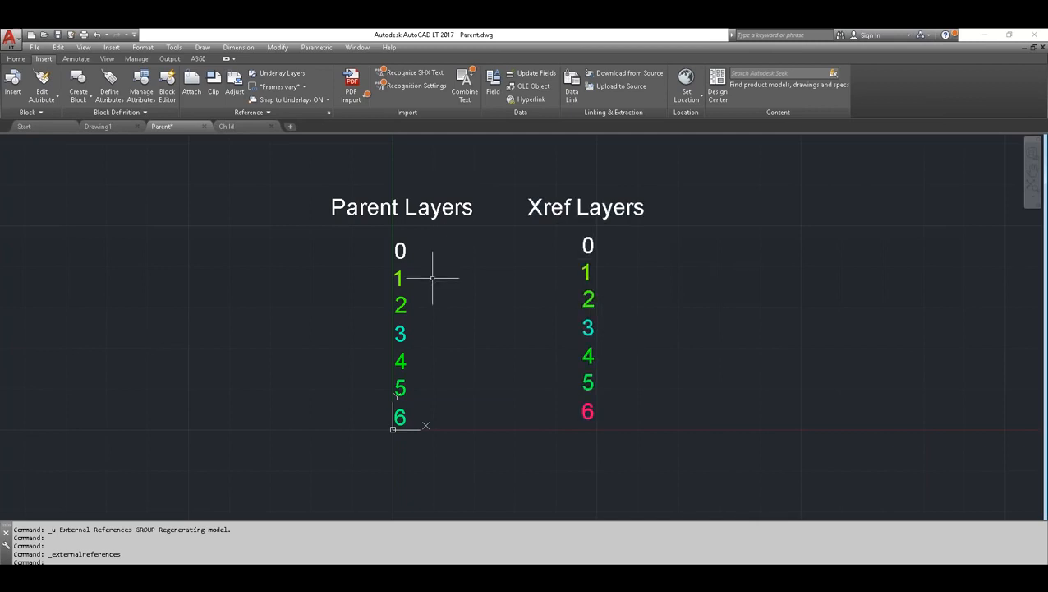
- Compare the Parent drawing's layer names and colors, including the Child only layer, with the displayed text in the layer properties
{"action": "left_click", "coordinate": [16, 59]}
{"action": "left_click", "coordinate": [364, 85]}
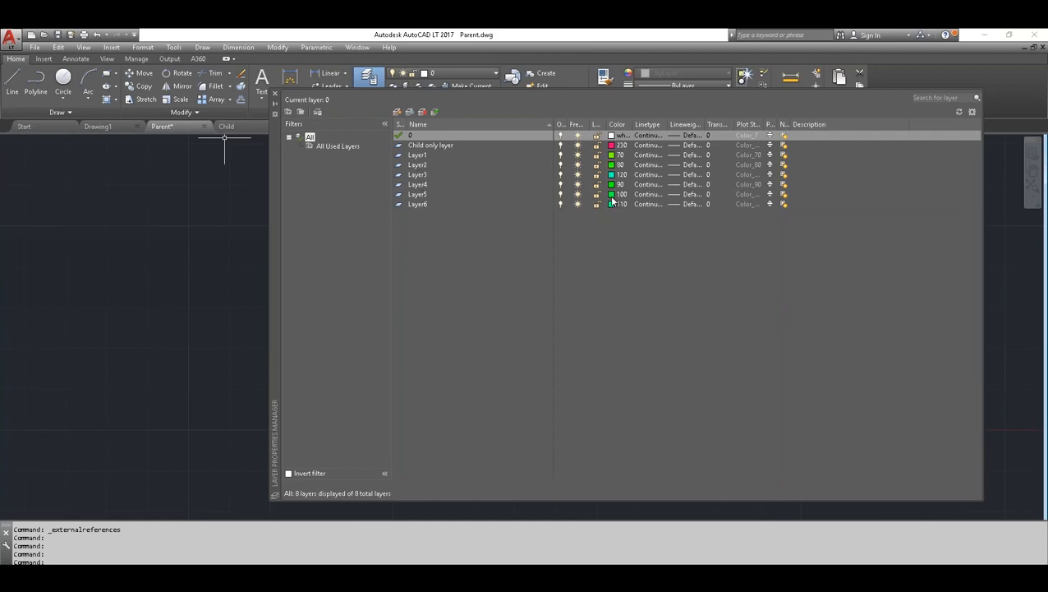
{"action": "mouse_move", "coordinate": [276, 164]}
{"action": "left_mouse_down"}
{"action": "mouse_move", "coordinate": [271, 252]}
{"action": "mouse_move", "coordinate": [249, 334]}
{"action": "mouse_move", "coordinate": [229, 365]}
{"action": "mouse_move", "coordinate": [244, 505]}
{"action": "left_mouse_up"}
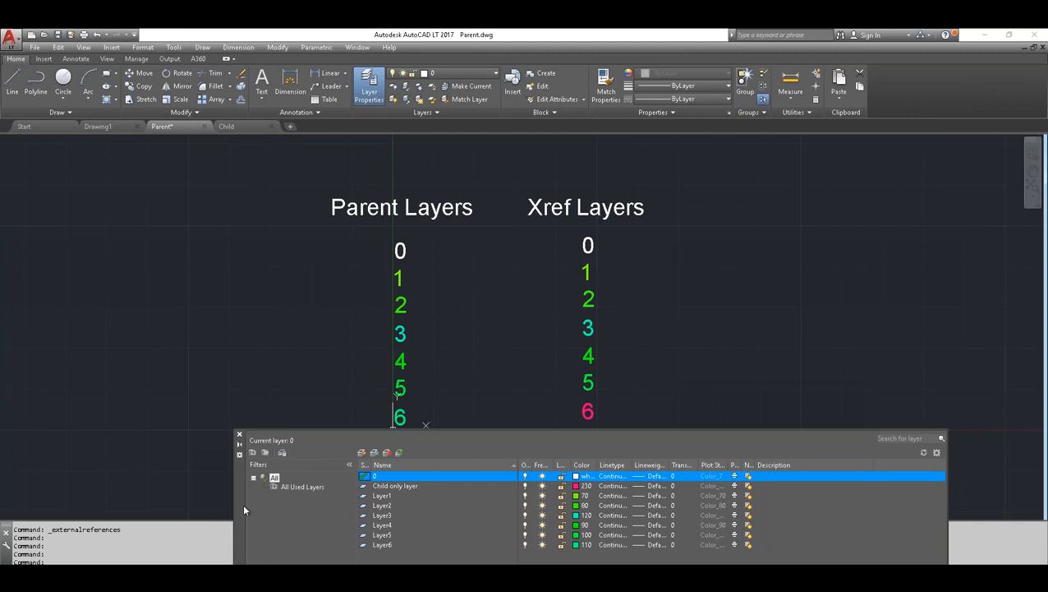
{"action": "left_click", "coordinate": [383, 487]}
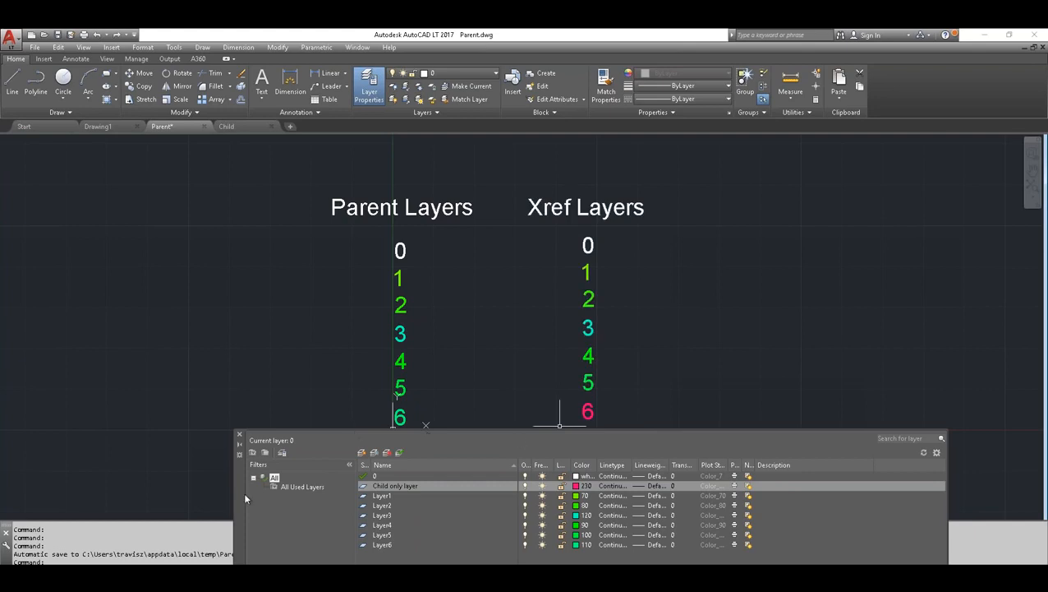
{"action": "left_click_drag", "start_coordinate": [241, 497], "coordinate": [205, 206]}
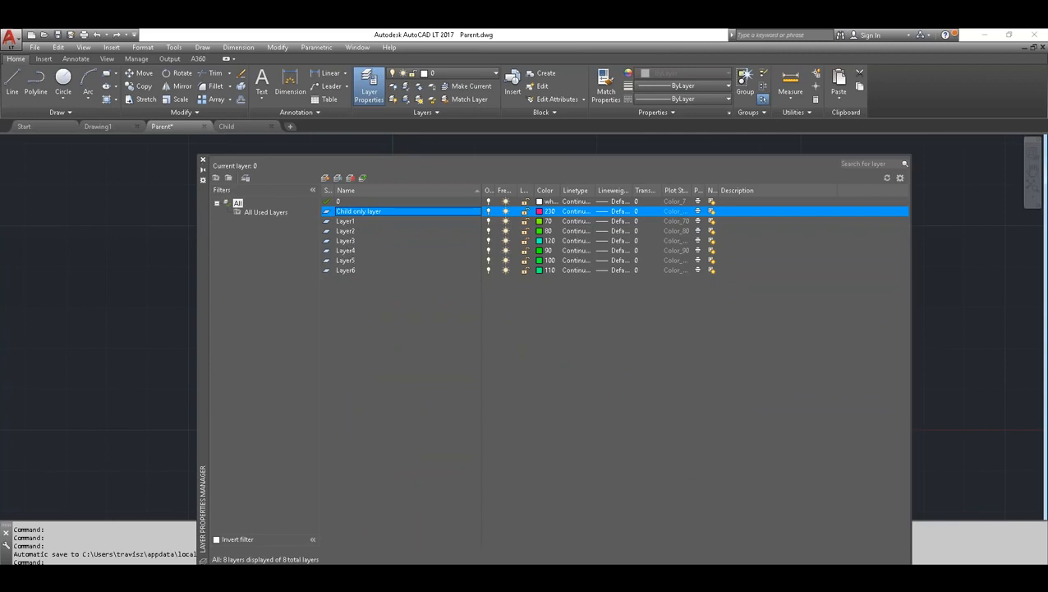
{"action": "left_click", "coordinate": [203, 161]}
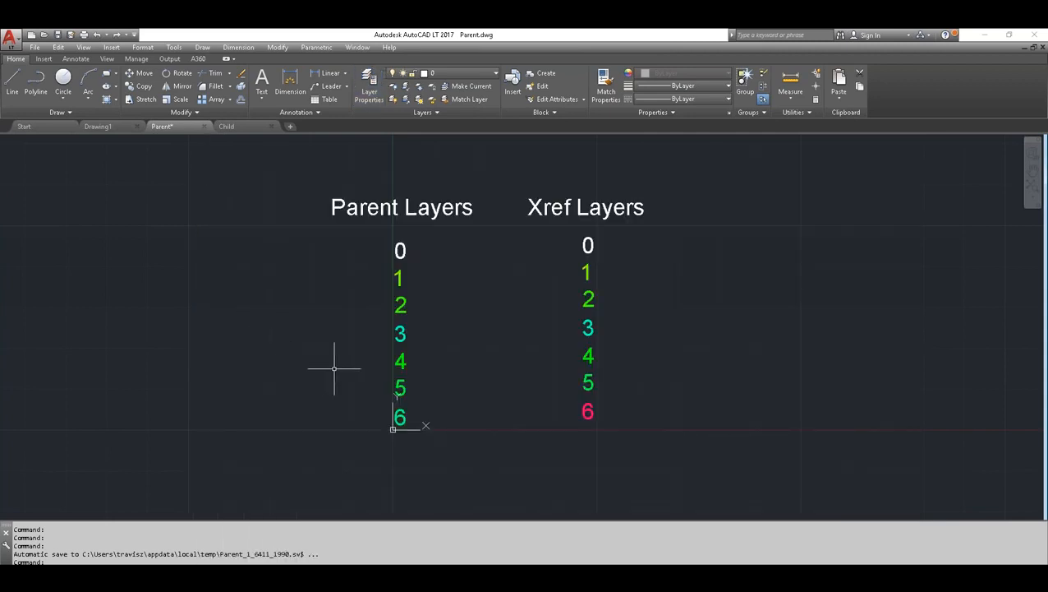
- Undo the Insert-type binding of the Child reference and check the Parent drawing's external reference list
{"action": "scroll", "coordinate": [338, 359], "scroll_direction": "down", "scroll_amount": 3}
{"action": "scroll", "coordinate": [339, 354], "scroll_direction": "up", "scroll_amount": 3}
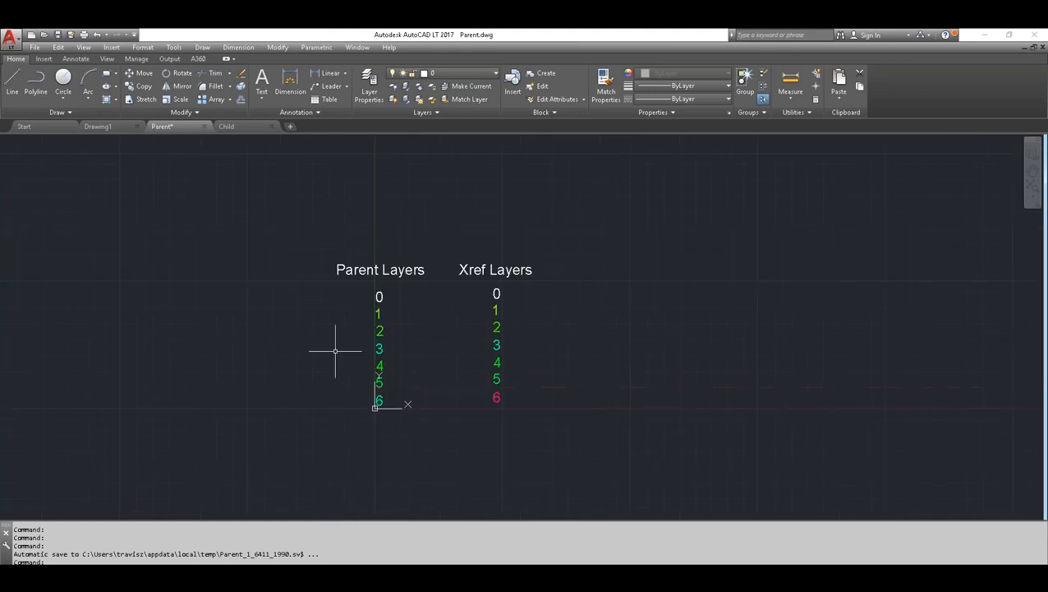
{"action": "key", "text": "ctrl+z"}
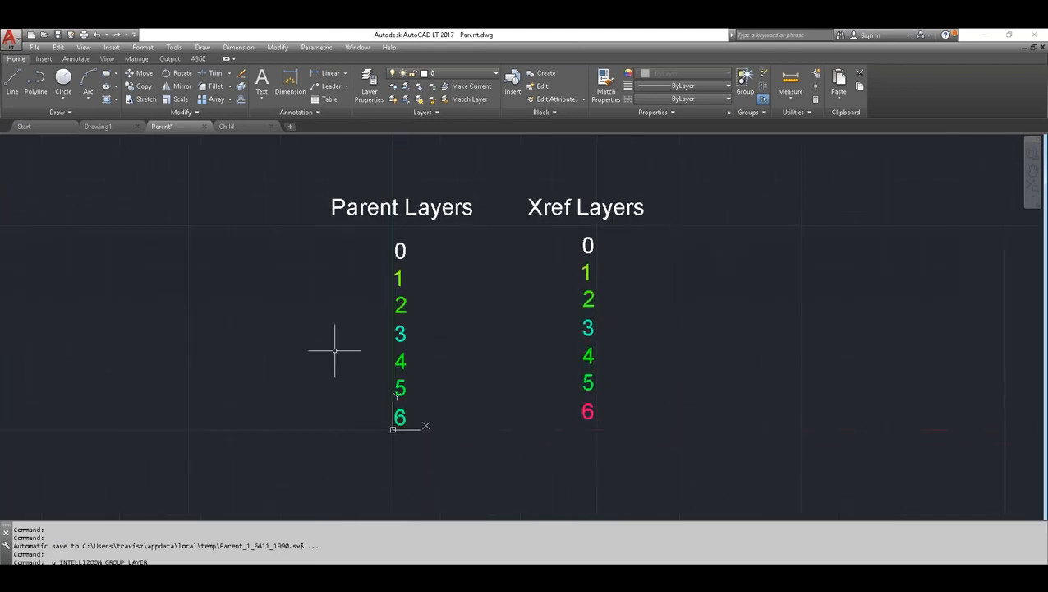
{"action": "key", "text": "ctrl+z"}
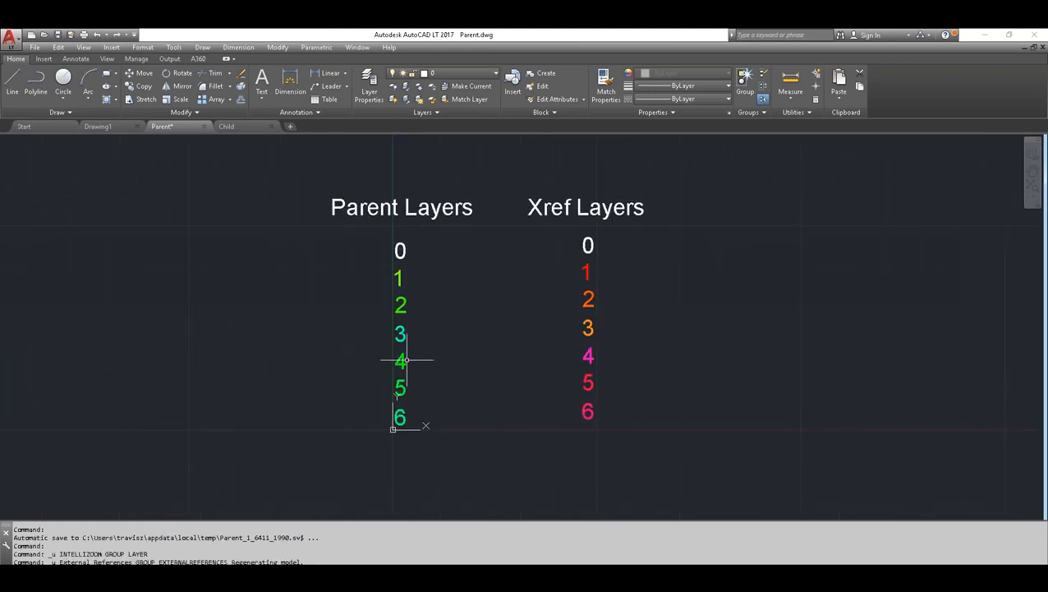
{"action": "left_click", "coordinate": [48, 61]}
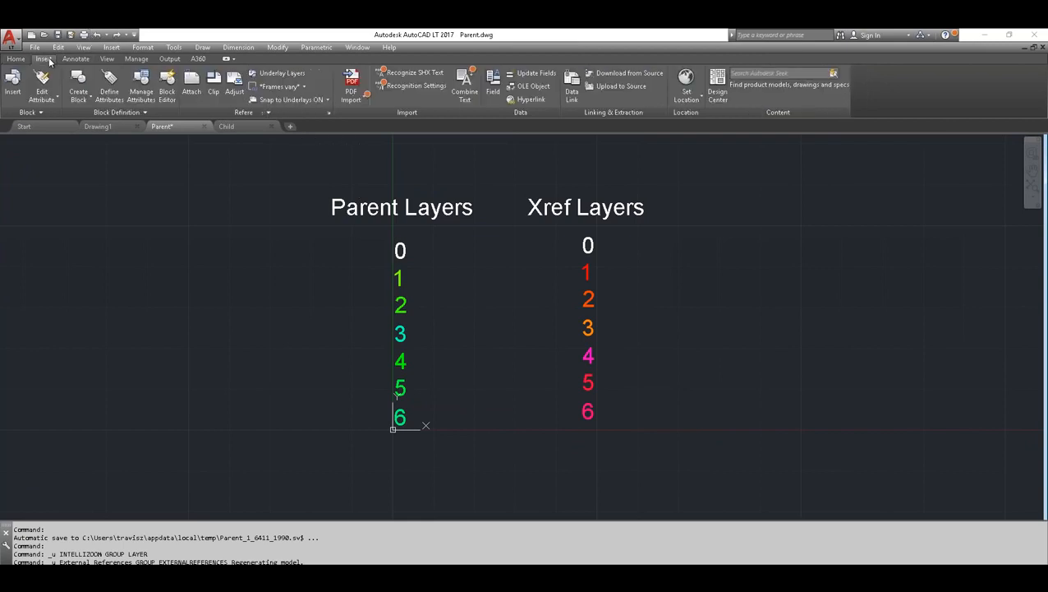
{"action": "left_click", "coordinate": [329, 113]}
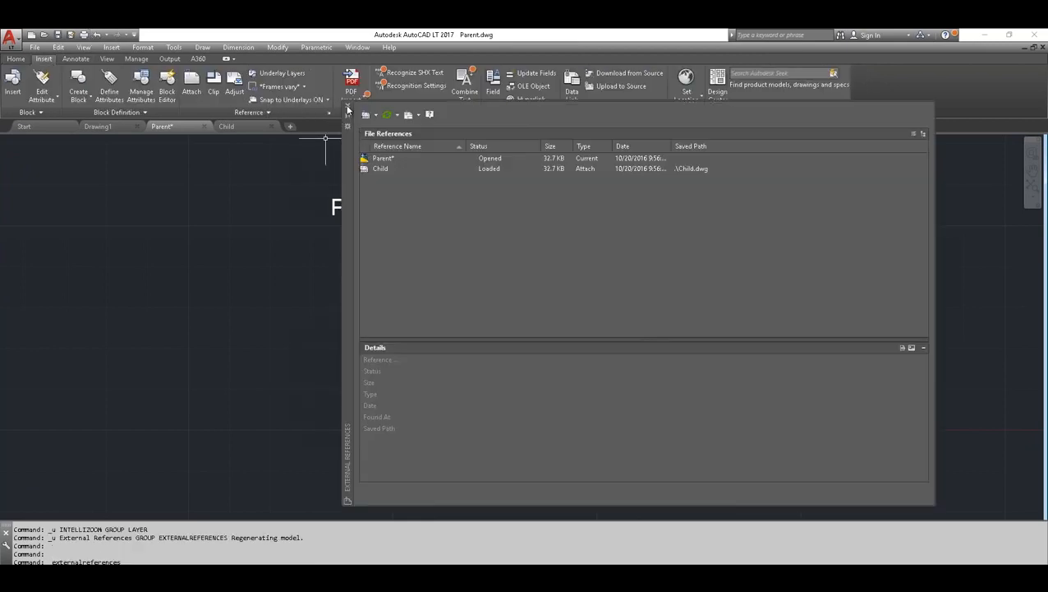
{"action": "left_click", "coordinate": [349, 109]}
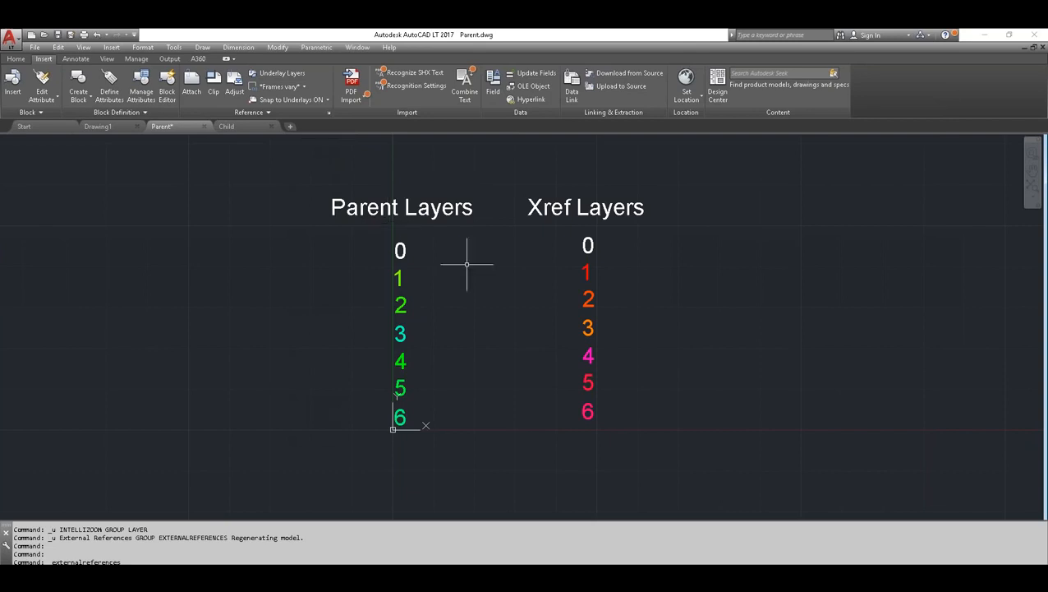
- Move the Child reference farther to the right of the Parent Layers text
{"action": "left_click", "coordinate": [593, 329]}
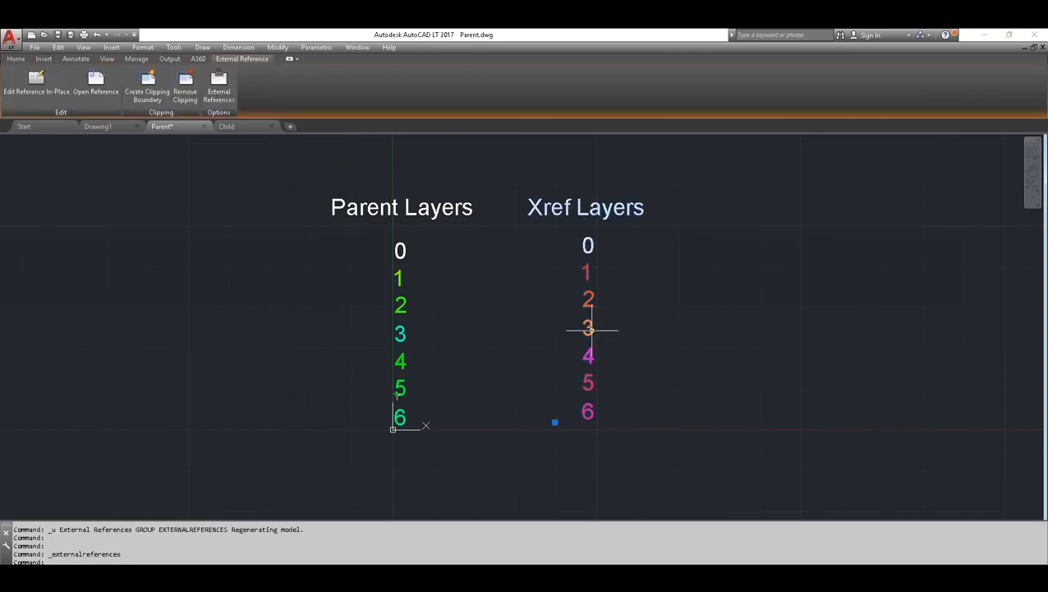
{"action": "right_click", "coordinate": [590, 328]}
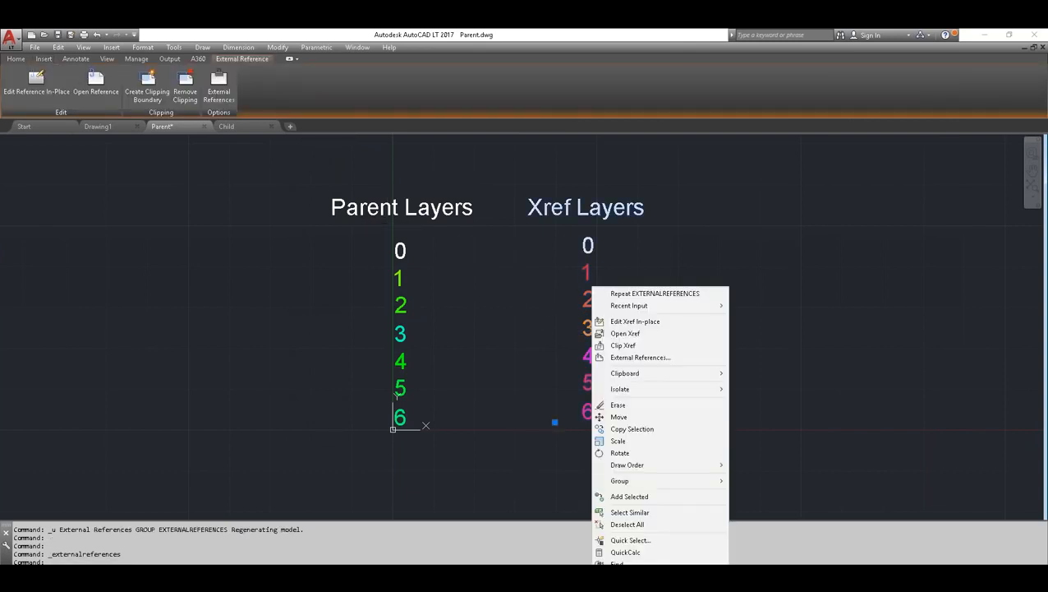
{"action": "left_click", "coordinate": [618, 416]}
{"action": "left_click", "coordinate": [613, 381]}
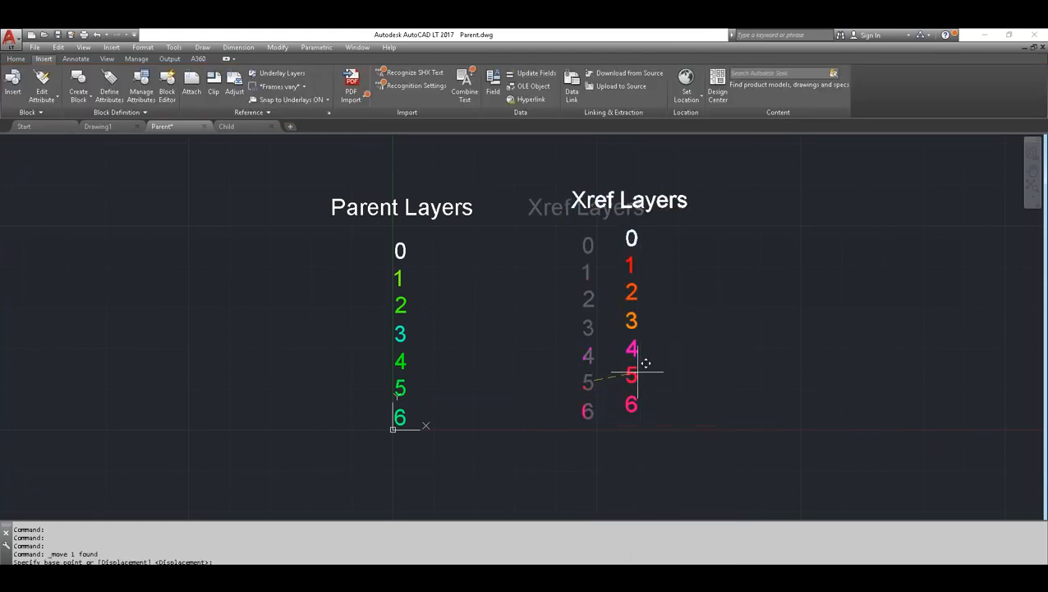
{"action": "left_click", "coordinate": [879, 358]}
{"action": "middle_click_drag", "start_coordinate": [790, 380], "coordinate": [627, 367]}
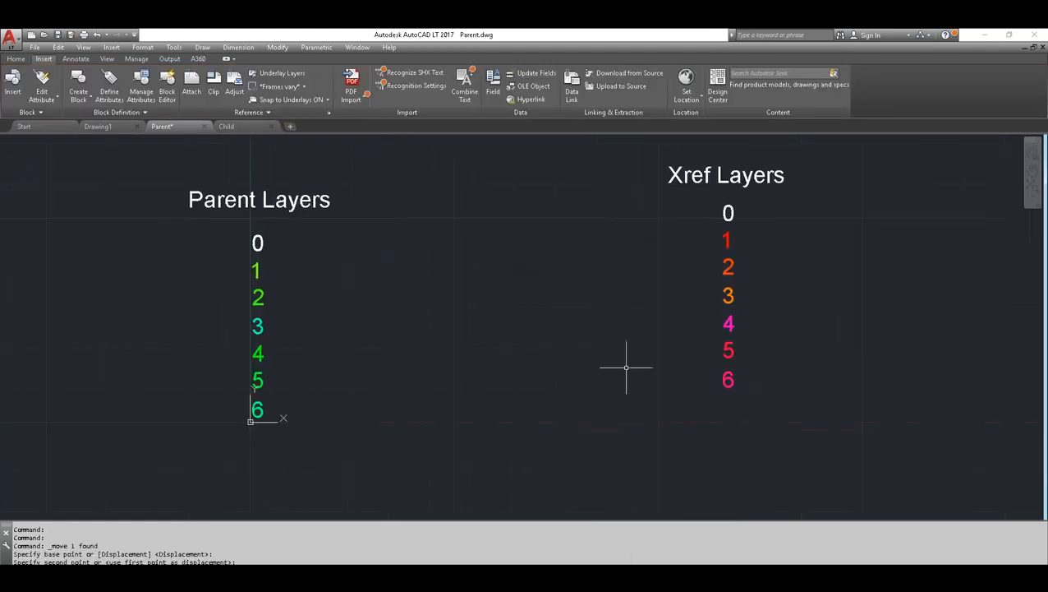
- Copy the Child reference three times: between the two text columns, to the far right, and left of the Parent Layers text
{"action": "scroll", "coordinate": [663, 353], "scroll_direction": "down", "scroll_amount": 3}
{"action": "left_click", "coordinate": [689, 342]}
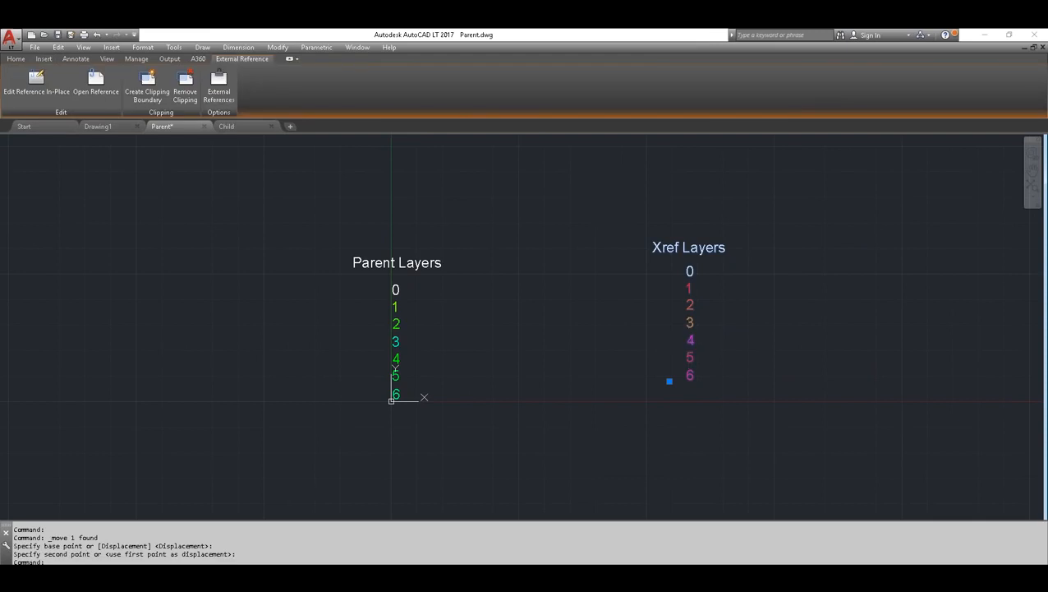
{"action": "right_click", "coordinate": [689, 342]}
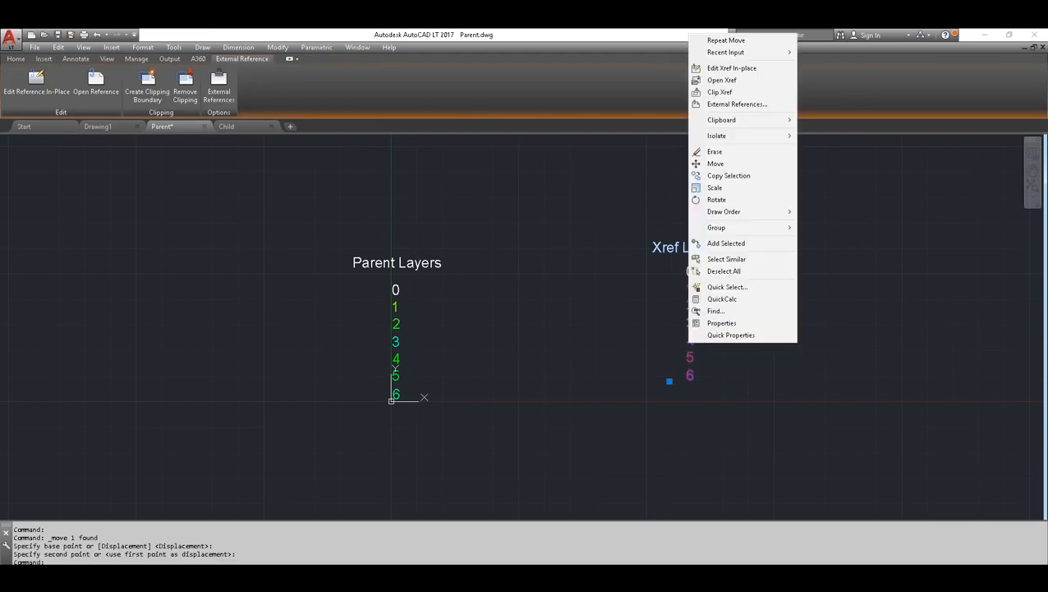
{"action": "left_click", "coordinate": [718, 176]}
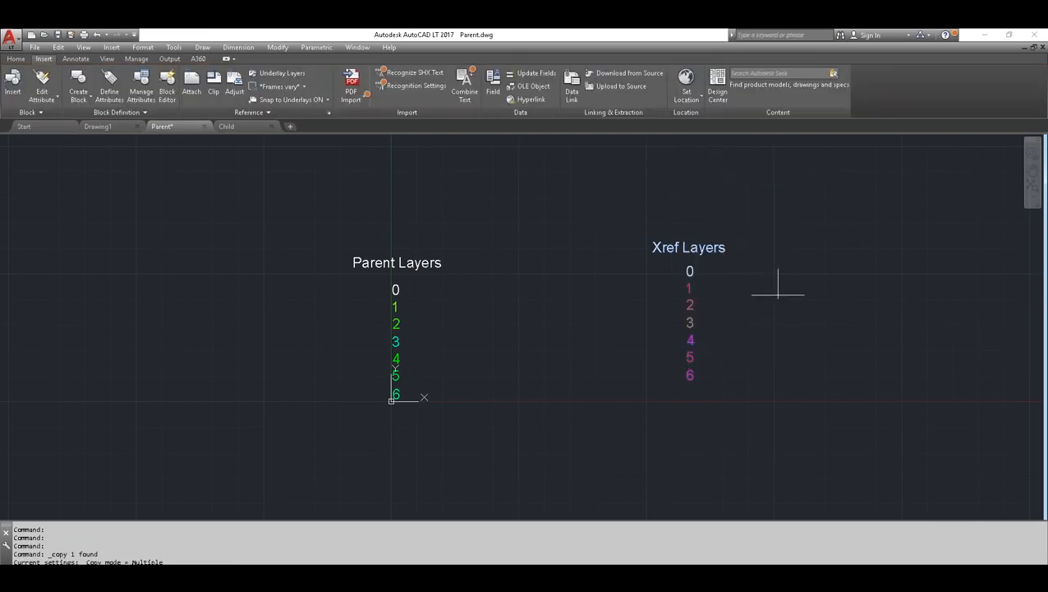
{"action": "left_click", "coordinate": [818, 348]}
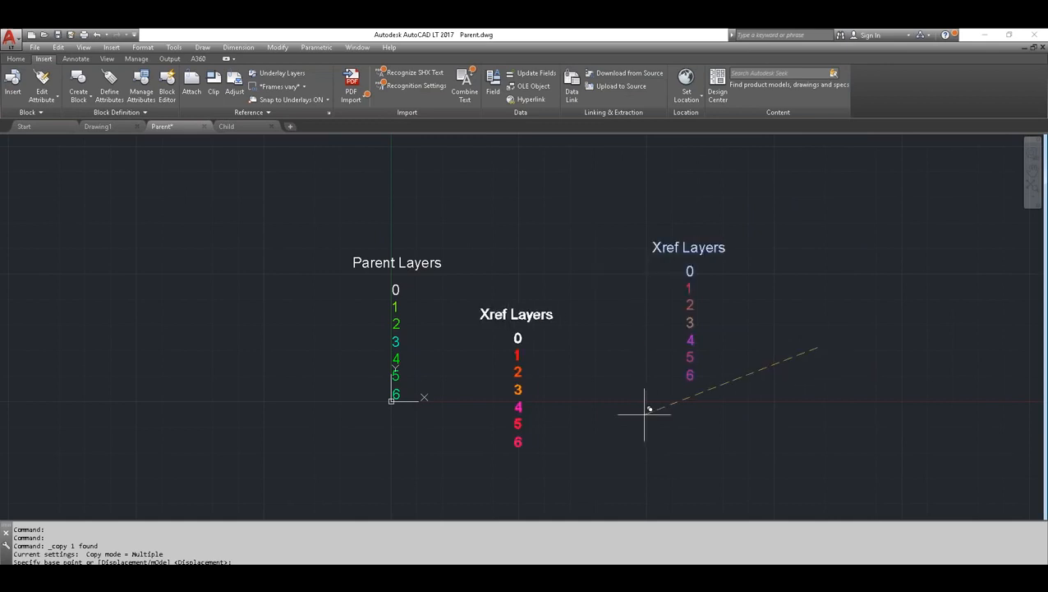
{"action": "left_click", "coordinate": [995, 405]}
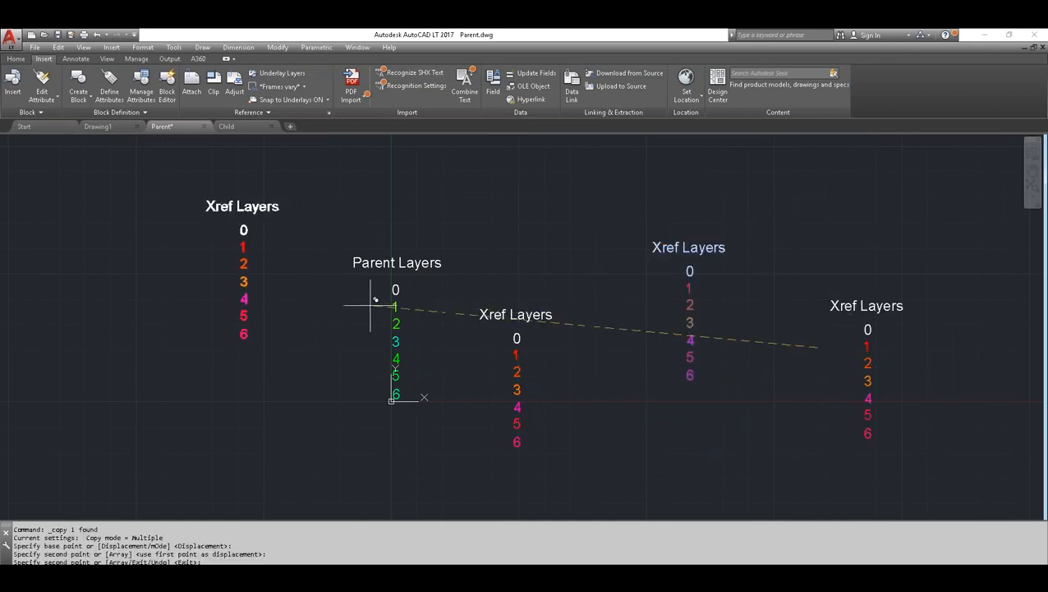
{"action": "left_click", "coordinate": [340, 294]}
{"action": "scroll", "coordinate": [408, 326], "scroll_direction": "down", "scroll_amount": 5}
{"action": "key", "text": "Return"}
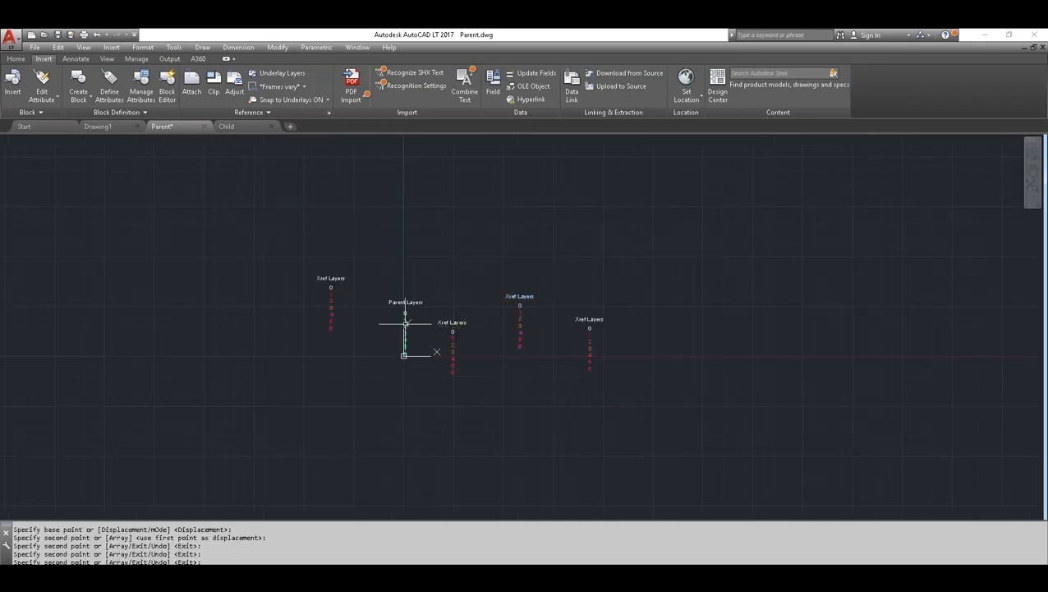
- Scale the rightmost Child reference copy by a factor of 3 from a base point beside its 0
{"action": "scroll", "coordinate": [510, 321], "scroll_direction": "up", "scroll_amount": 5}
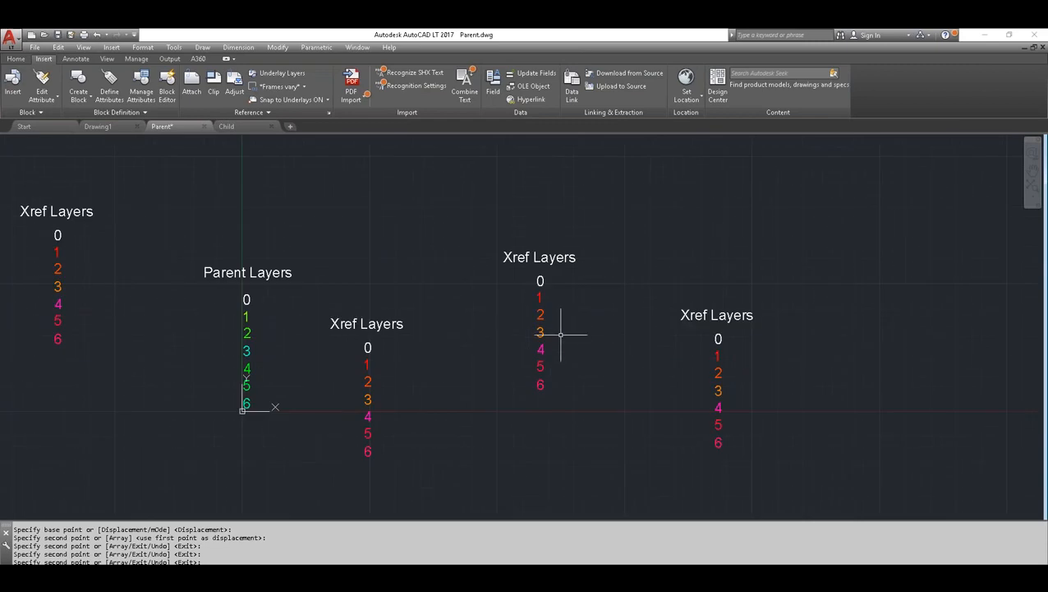
{"action": "left_click", "coordinate": [779, 448]}
{"action": "left_click", "coordinate": [650, 289]}
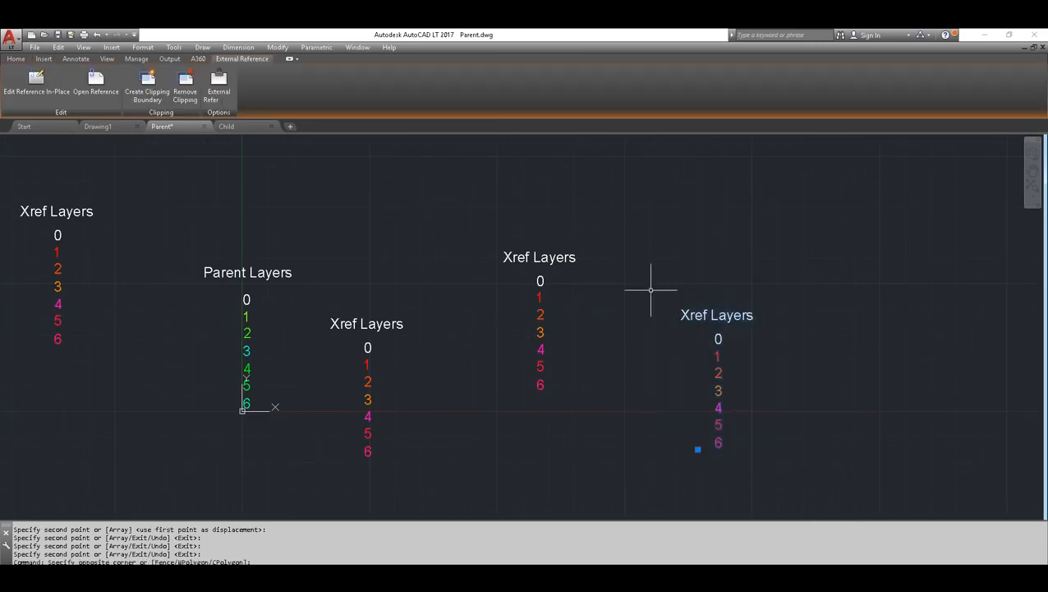
{"action": "type", "text": "sc"}
{"action": "key", "text": "Return"}
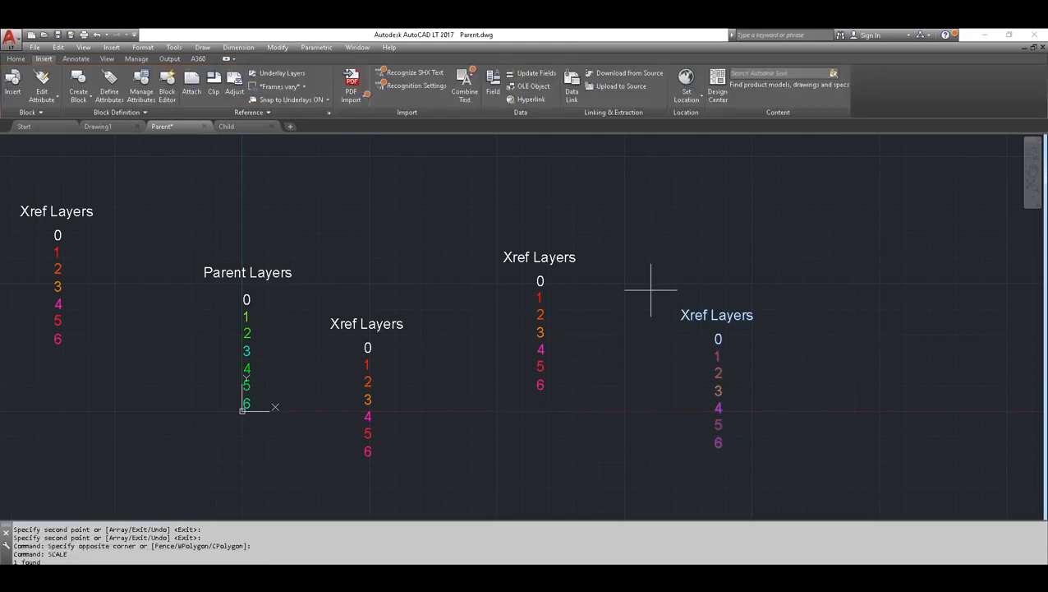
{"action": "key", "text": "Return"}
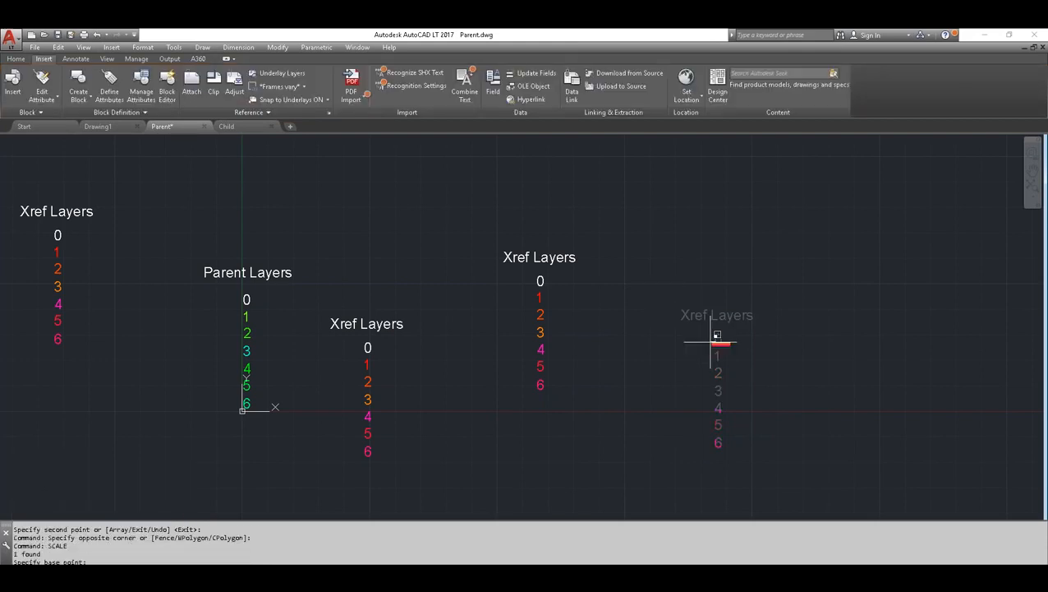
{"action": "left_click", "coordinate": [711, 342]}
{"action": "type", "text": "3"}
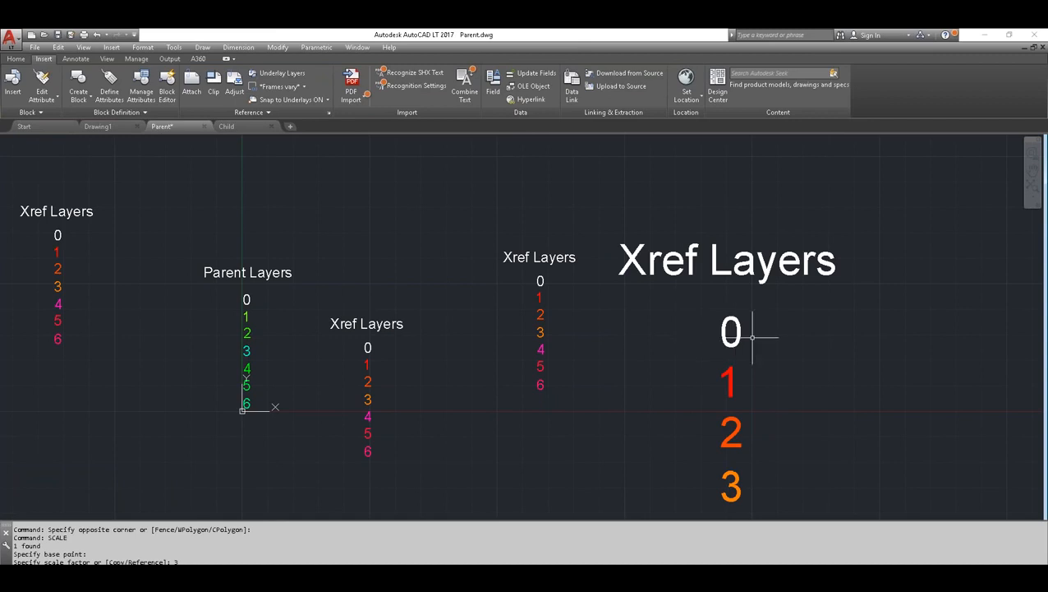
- Check how the copied Child reference is listed in the external reference list, and close the list
{"action": "middle_click_drag", "start_coordinate": [750, 362], "coordinate": [769, 336]}
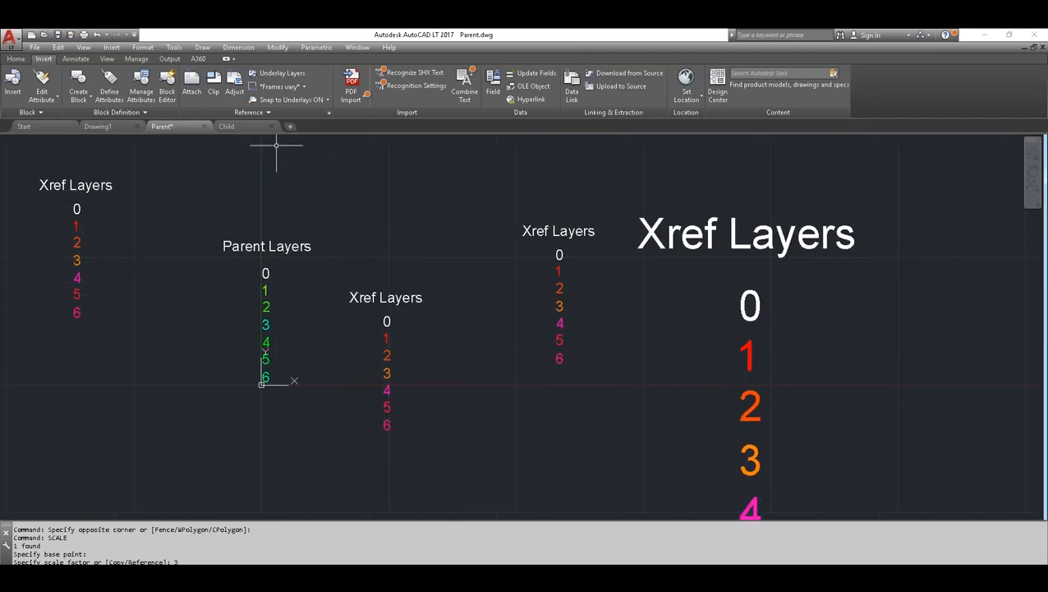
{"action": "left_click", "coordinate": [327, 114]}
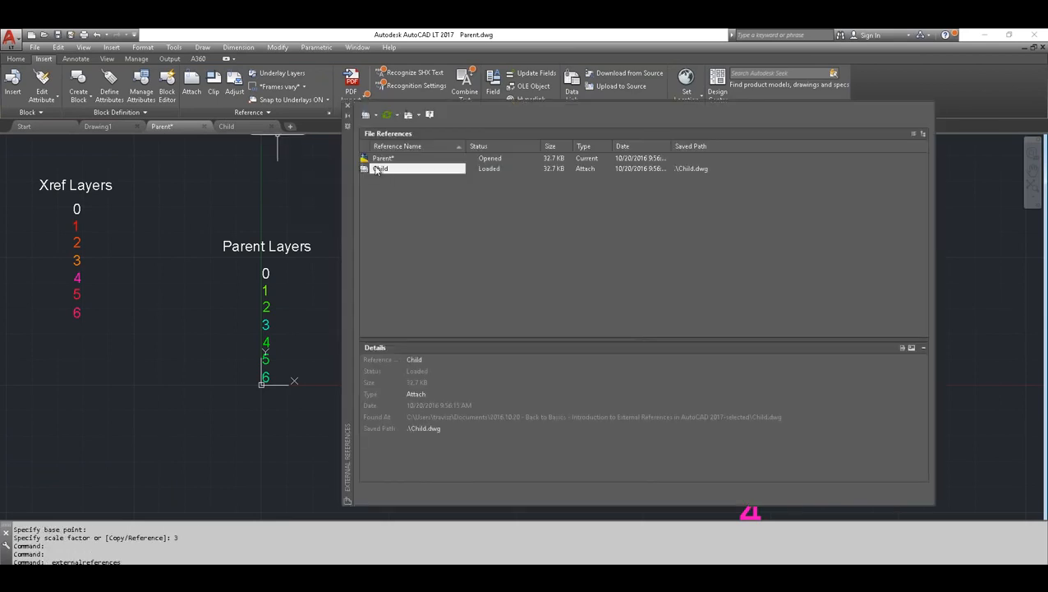
{"action": "left_click", "coordinate": [348, 106]}
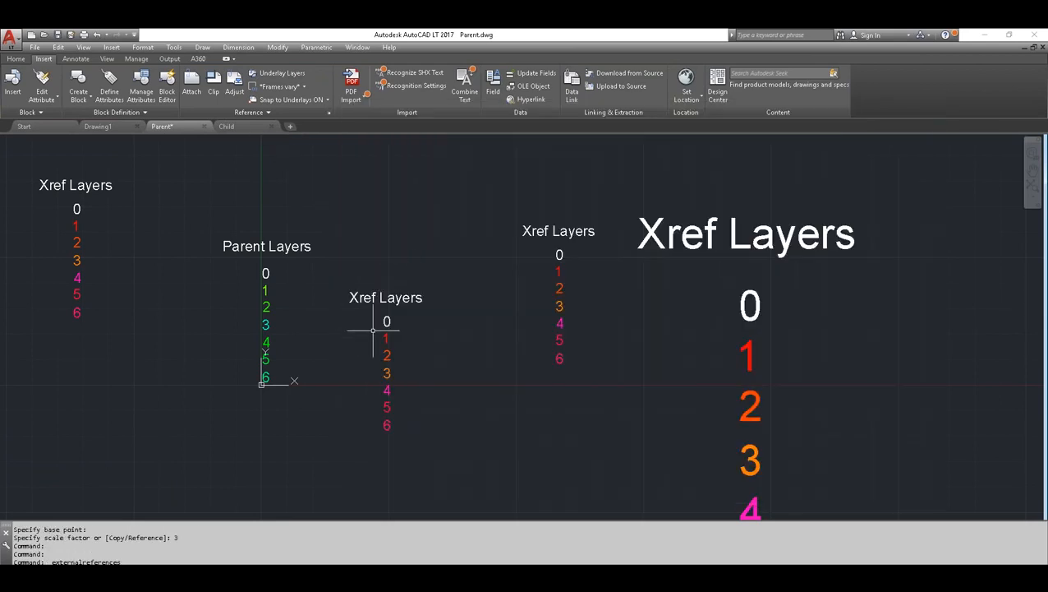
{"action": "scroll", "coordinate": [376, 330], "scroll_direction": "down", "scroll_amount": 2}
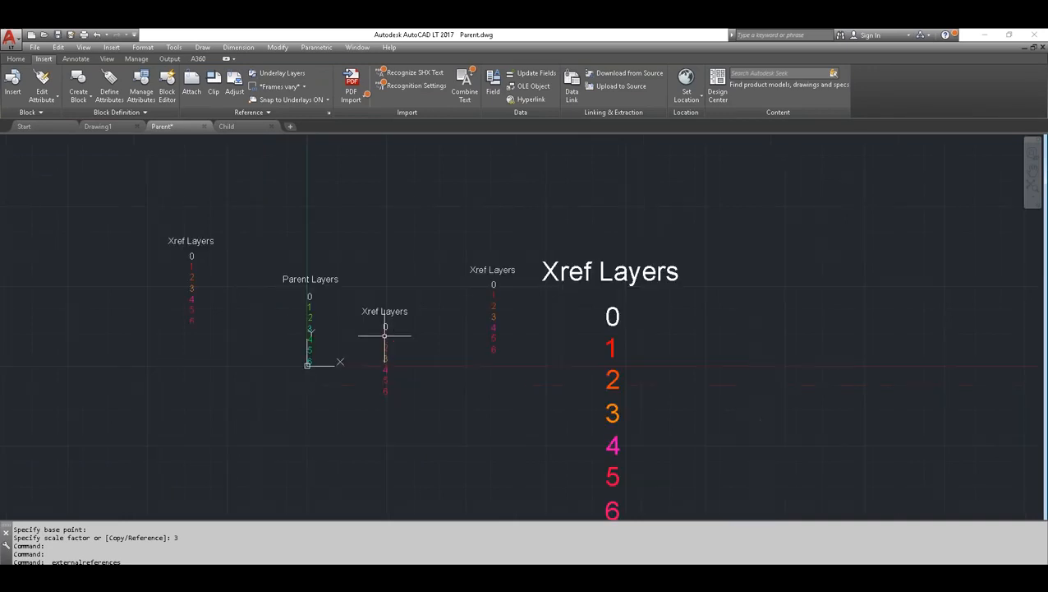
{"action": "left_click", "coordinate": [613, 353]}
{"action": "right_click", "coordinate": [612, 353]}
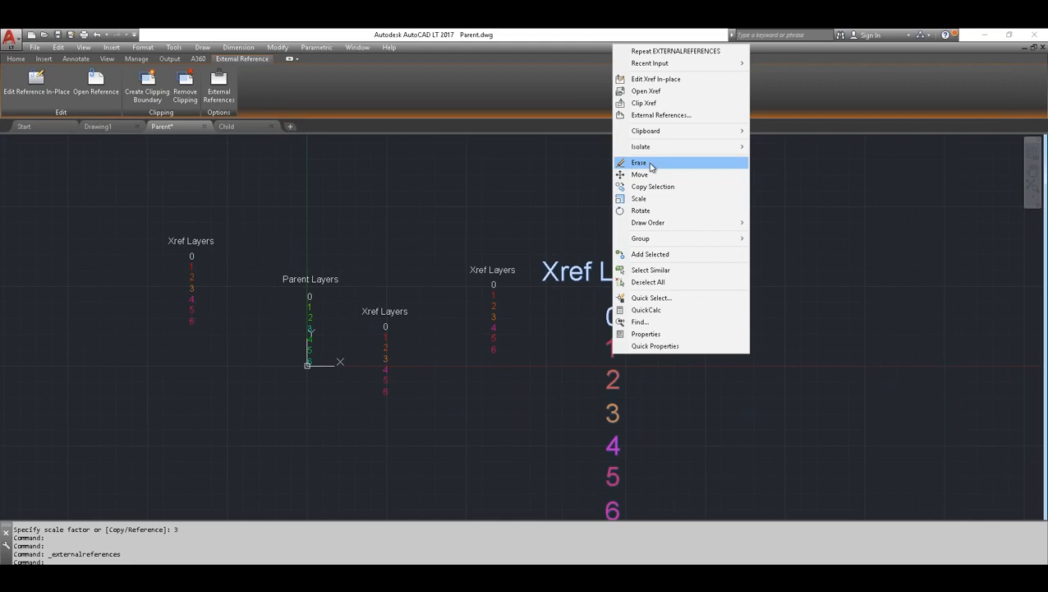
{"action": "key", "text": "Escape"}
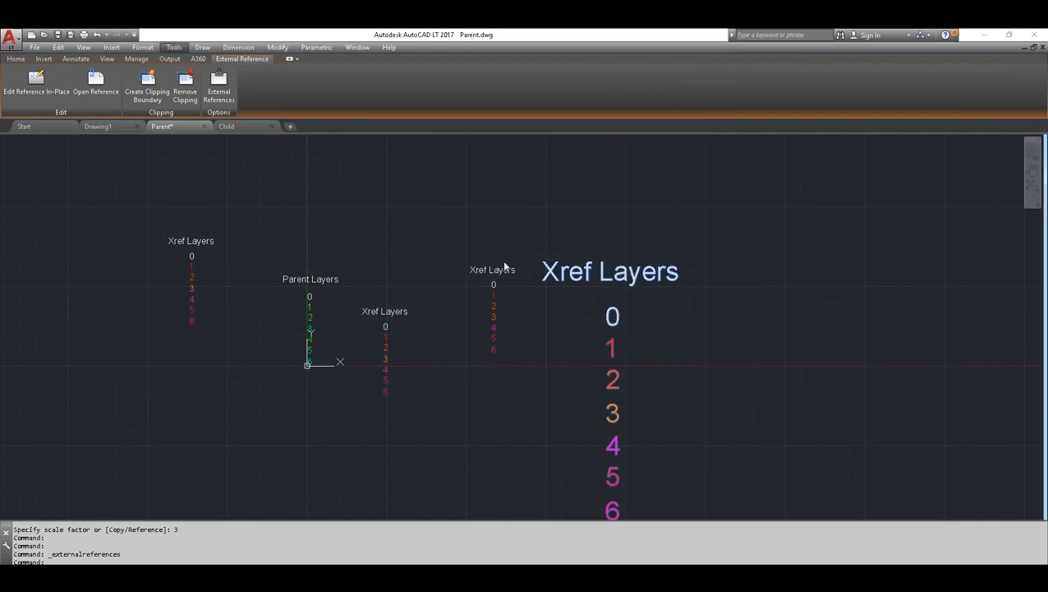
{"action": "left_click", "coordinate": [300, 190]}
{"action": "key", "text": "Escape"}
{"action": "key", "text": "Escape"}
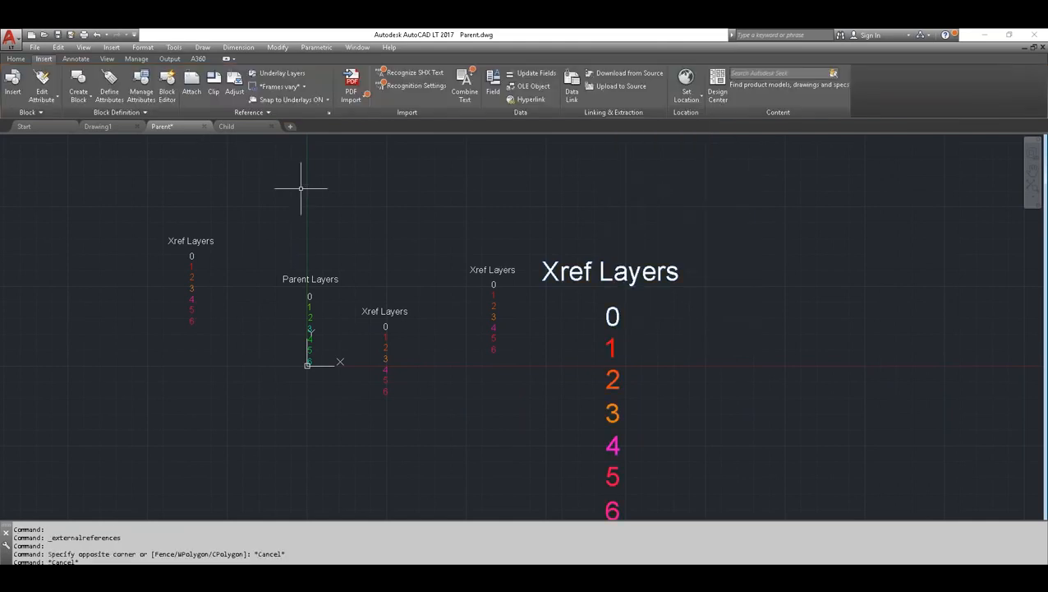
- Review the Child reference's management options, xref types, path options, found location and saved path in the external reference list
{"action": "left_click", "coordinate": [329, 112]}
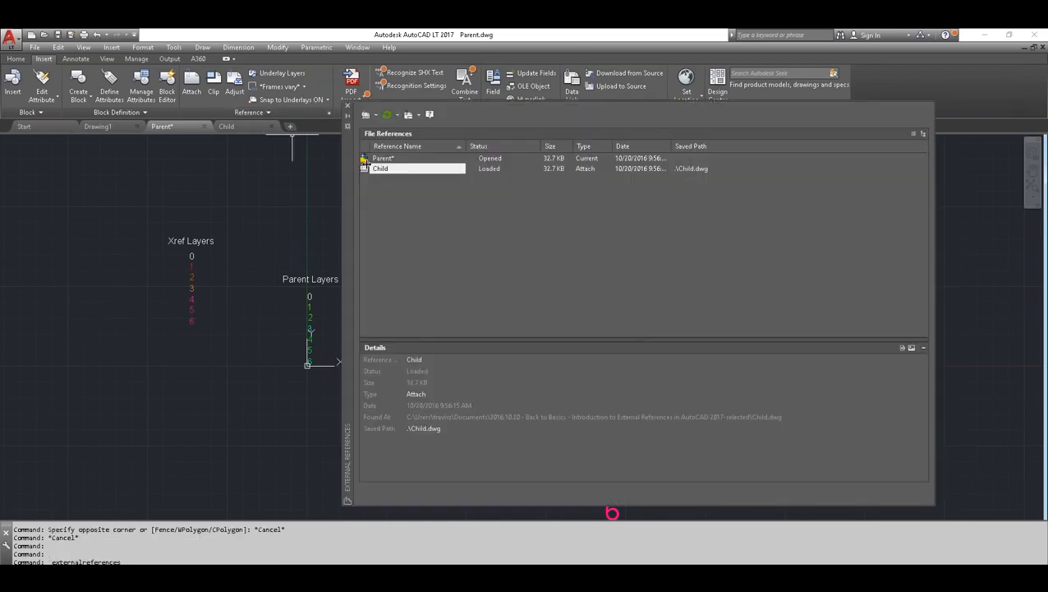
{"action": "right_click", "coordinate": [367, 168]}
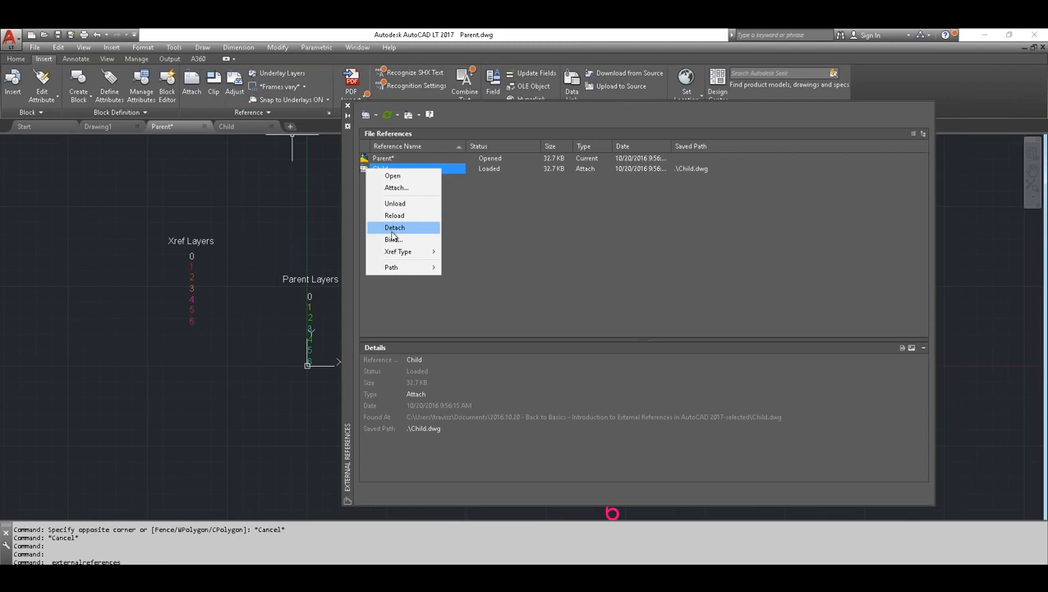
{"action": "mouse_move", "coordinate": [415, 253]}
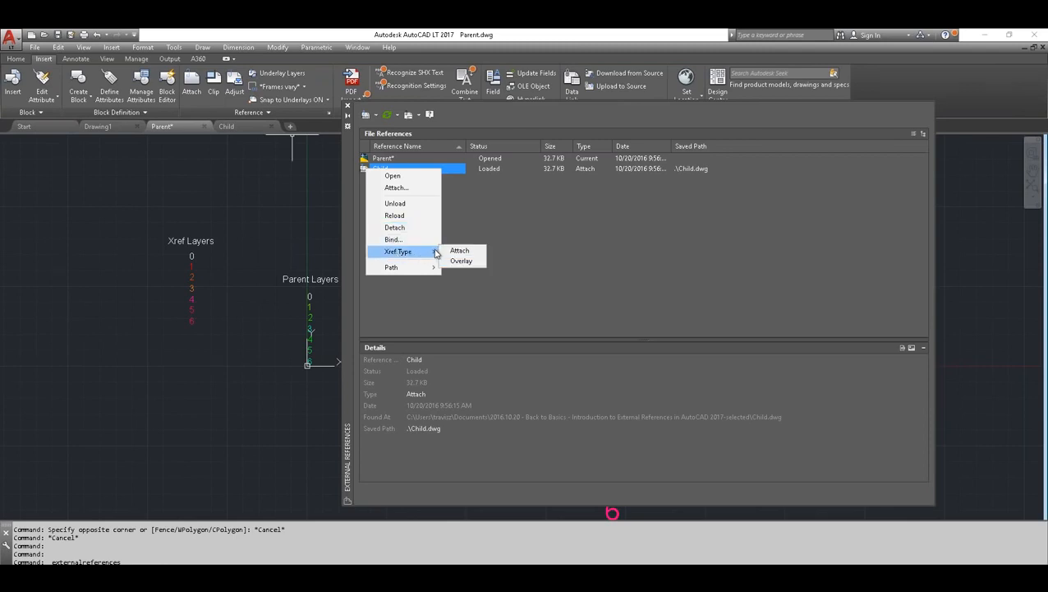
{"action": "mouse_move", "coordinate": [418, 272]}
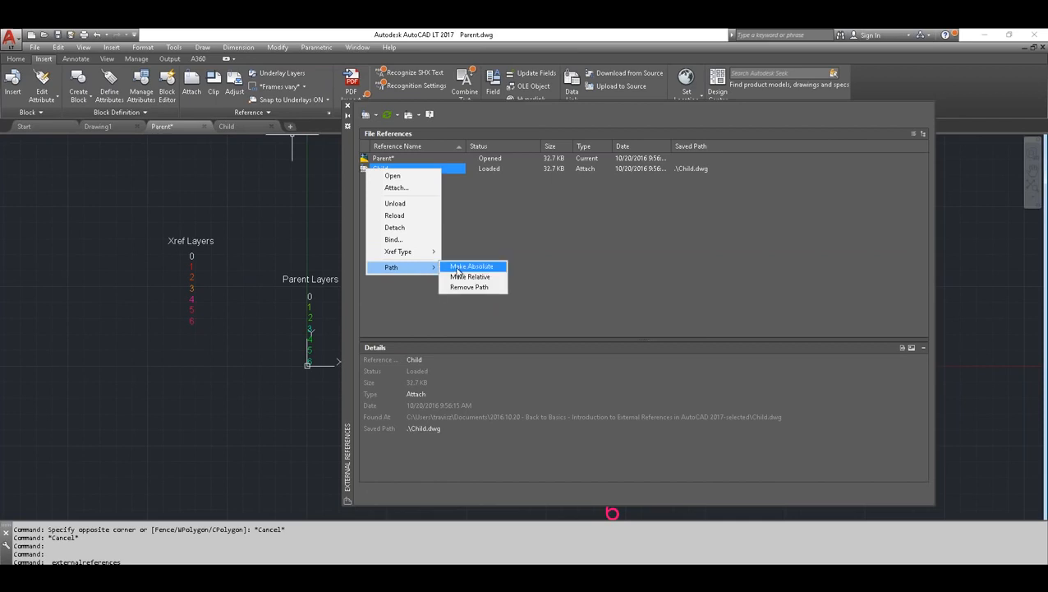
{"action": "left_click", "coordinate": [368, 422]}
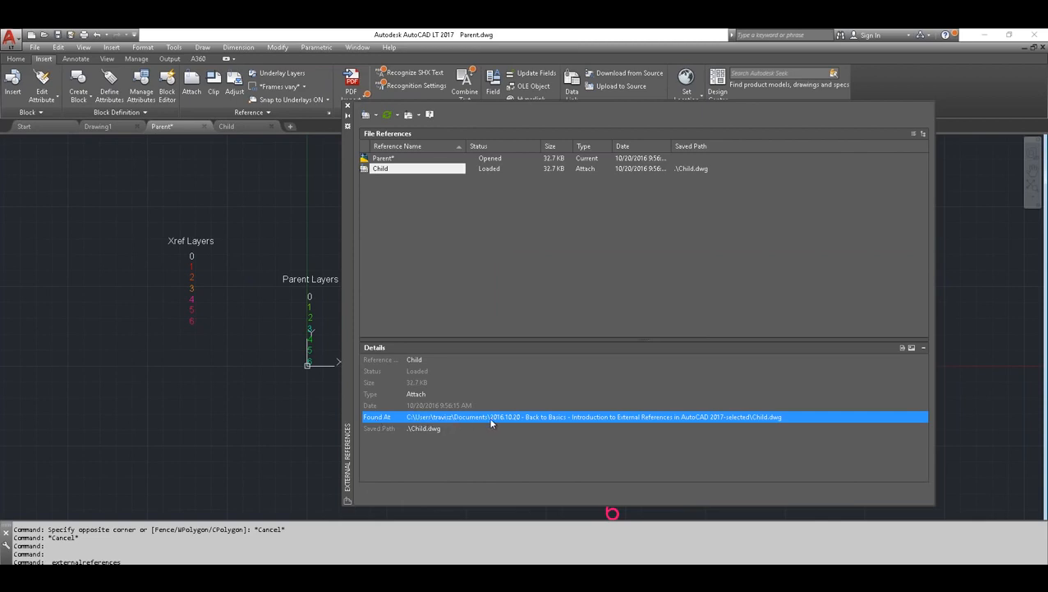
{"action": "left_click", "coordinate": [385, 431]}
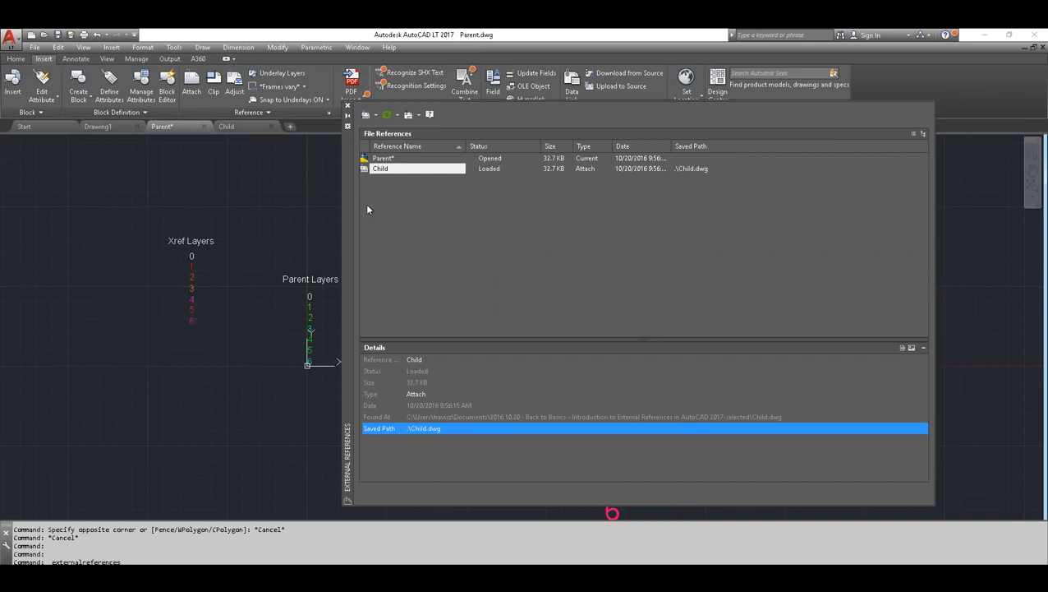
{"action": "mouse_move", "coordinate": [351, 177]}
{"action": "left_mouse_down"}
{"action": "mouse_move", "coordinate": [353, 191]}
{"action": "mouse_move", "coordinate": [358, 181]}
{"action": "left_mouse_up"}
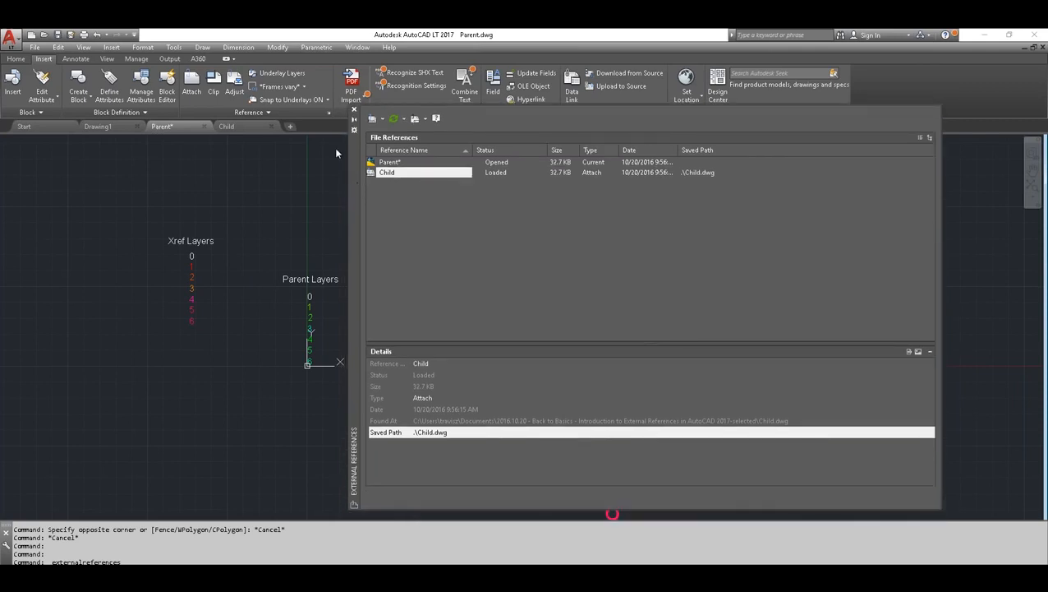
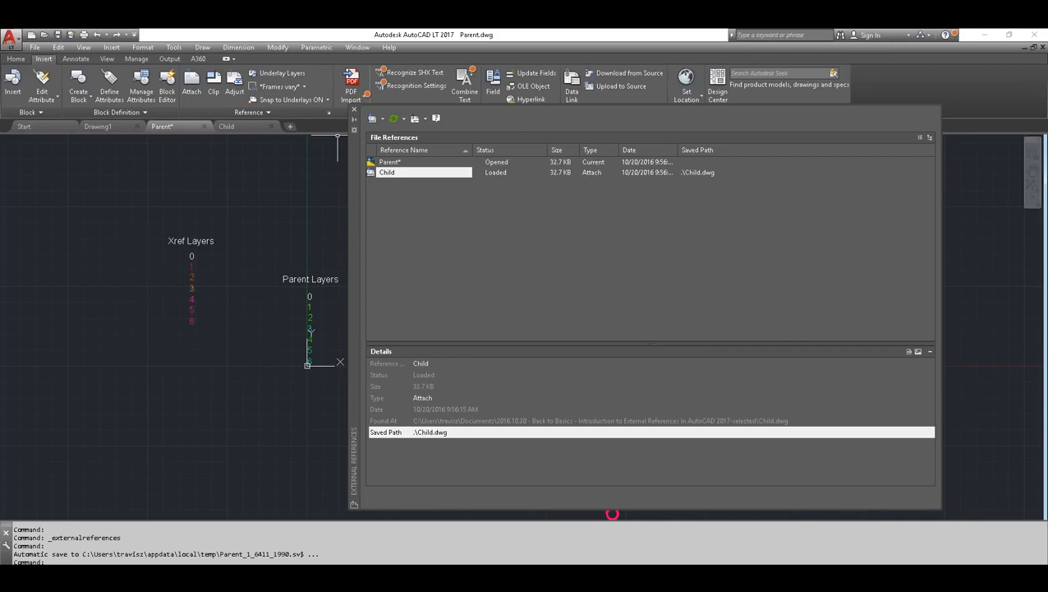
{"action": "key", "text": "alt+Tab"}
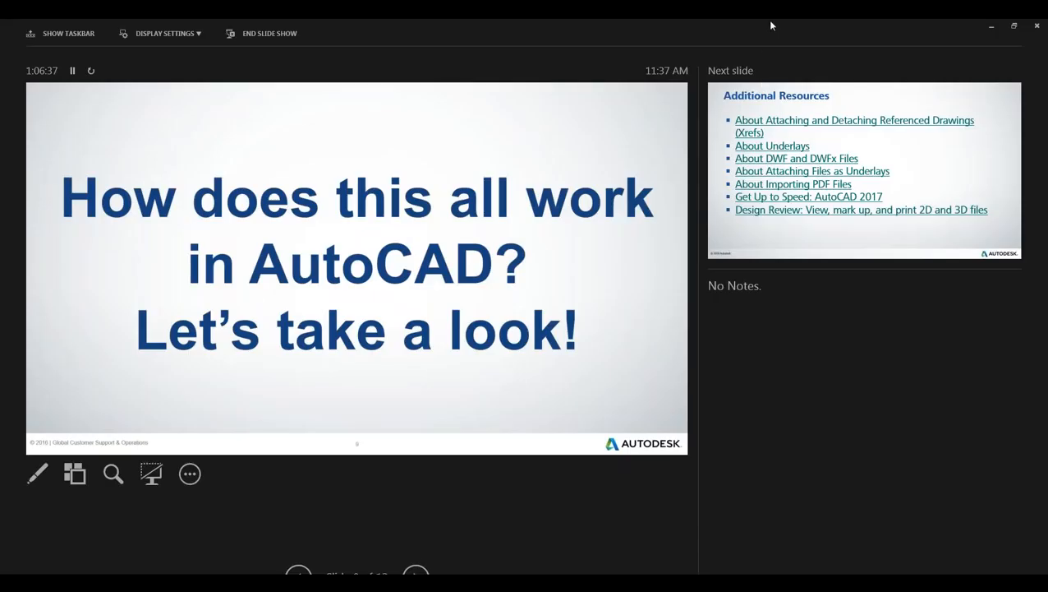
{"action": "right_click", "coordinate": [612, 20]}
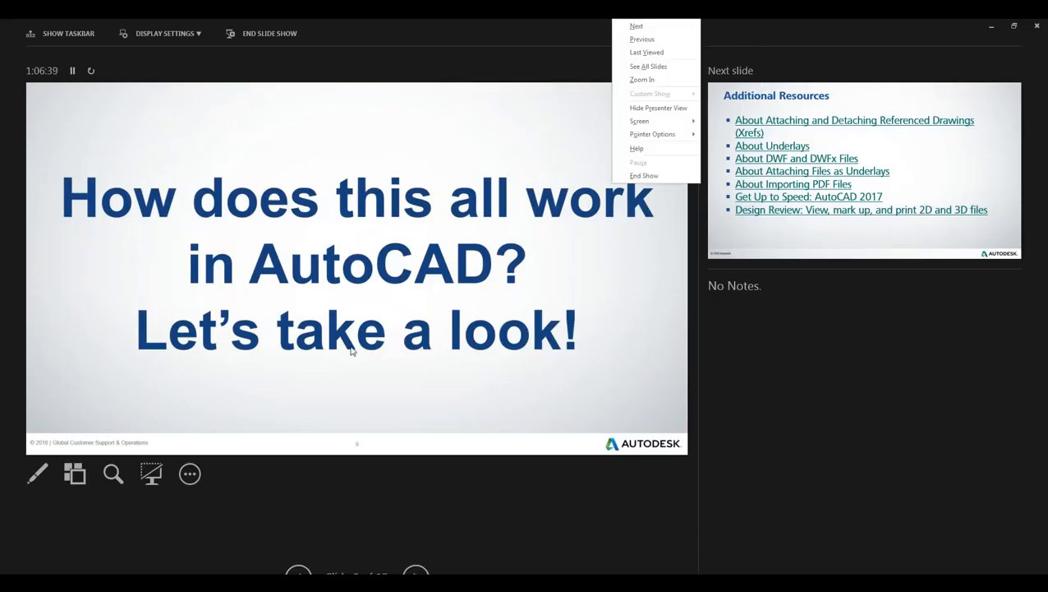
{"action": "left_click", "coordinate": [888, 45]}
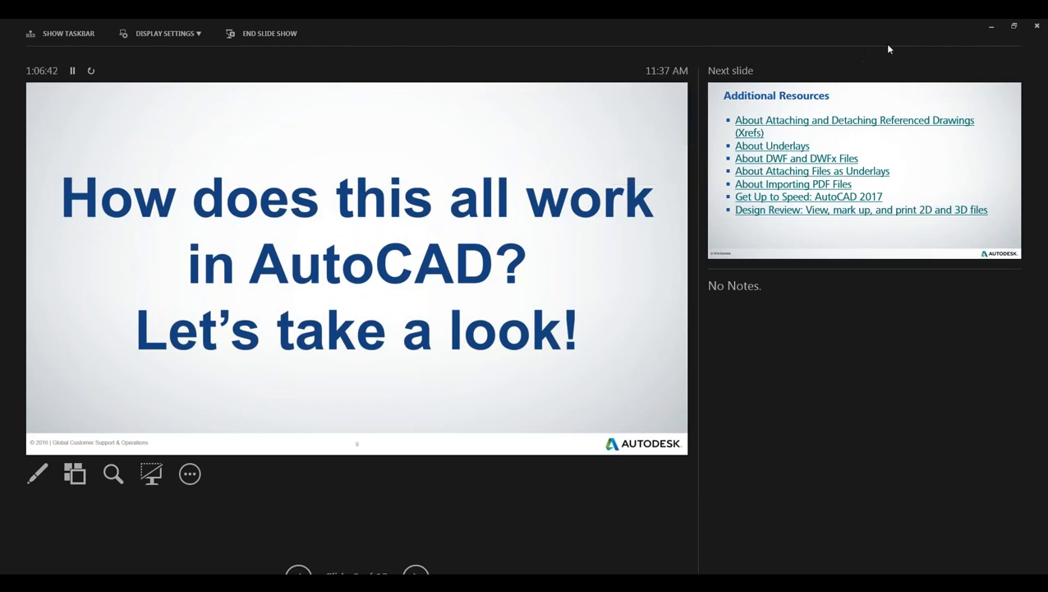
{"action": "left_click", "coordinate": [992, 29]}
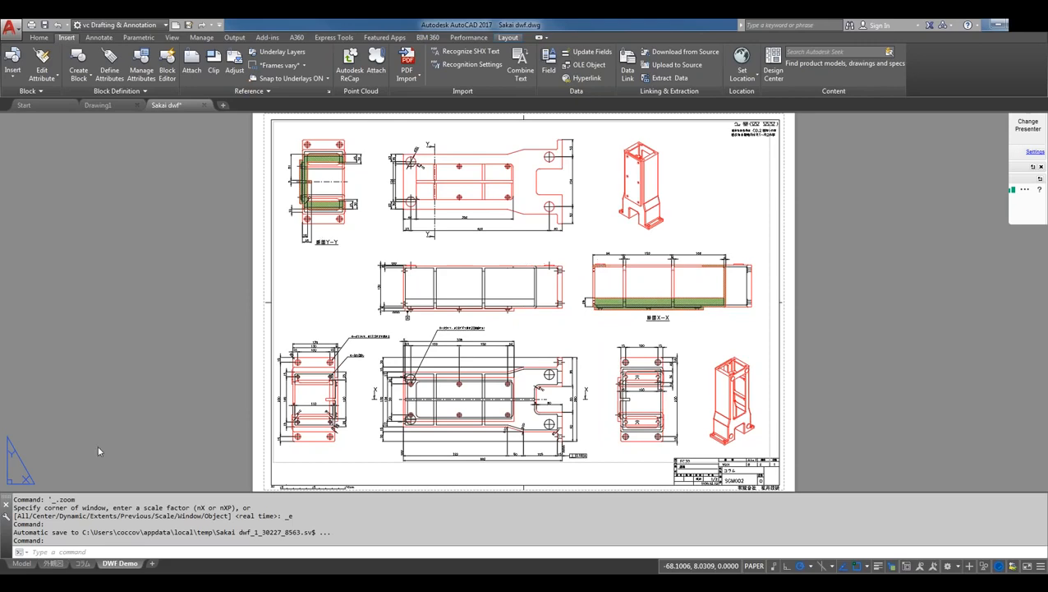
- Open the plot settings for the DWF Demo layout
{"action": "mouse_move", "coordinate": [129, 563]}
{"action": "right_click", "coordinate": [125, 563]}
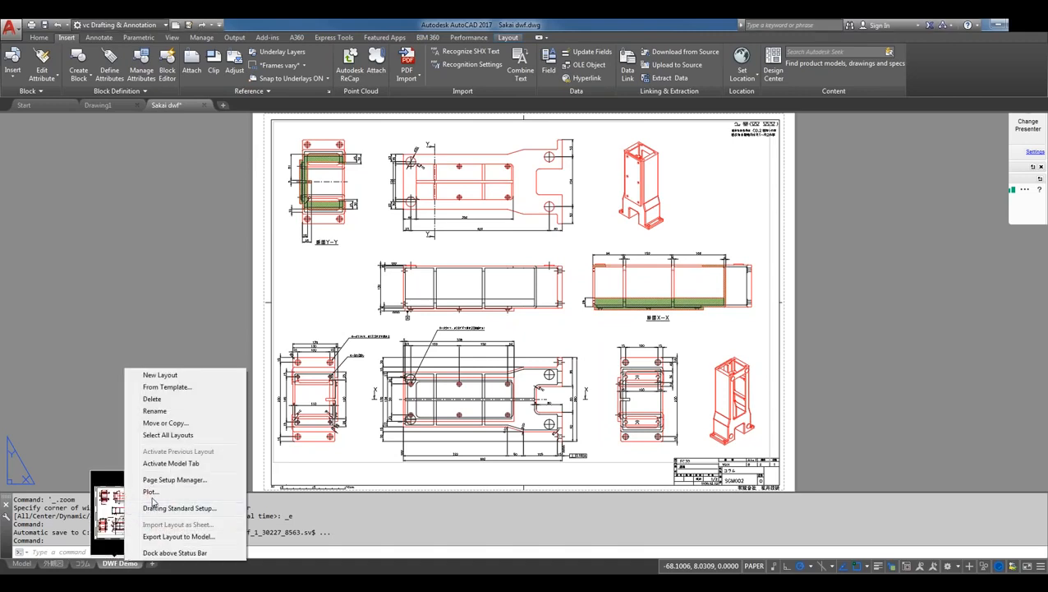
{"action": "left_click", "coordinate": [150, 491]}
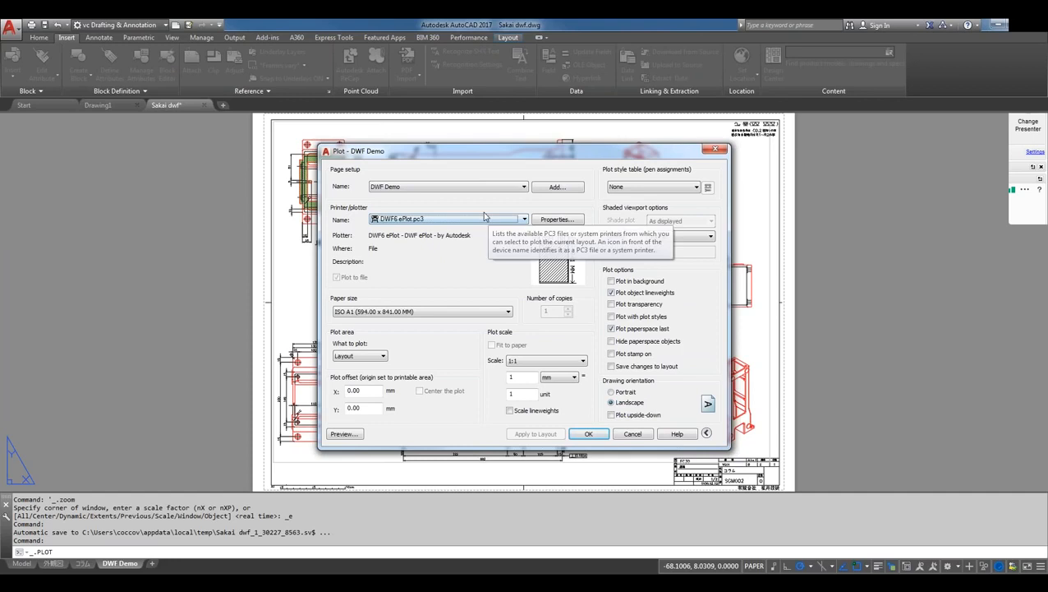
- Inspect the DWF6 ePlot plotter's custom properties, including the layer information option, and leave the plotter configuration without changes
{"action": "left_click", "coordinate": [552, 219]}
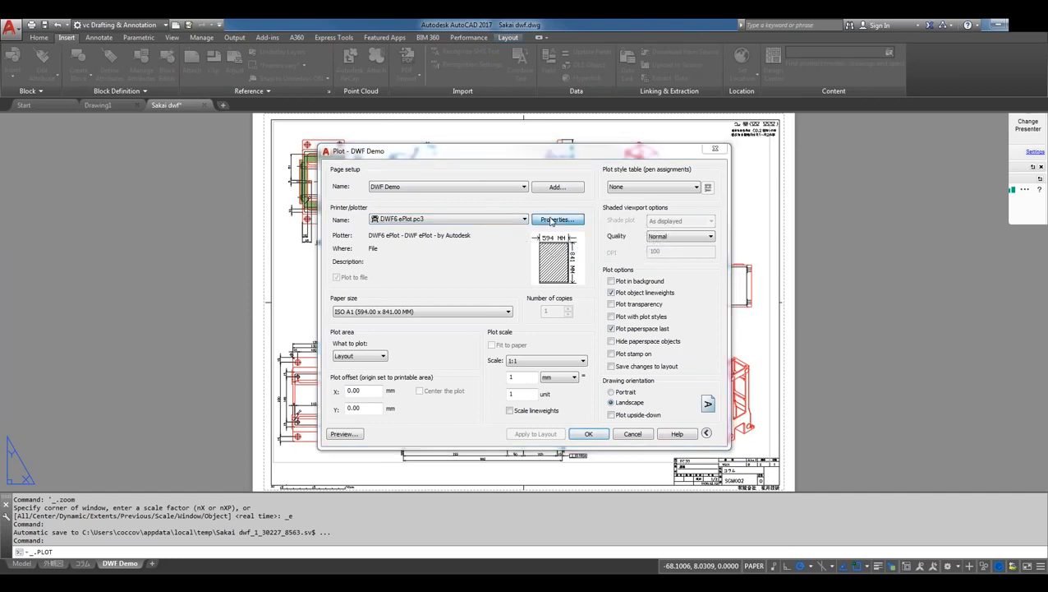
{"action": "left_click", "coordinate": [465, 210]}
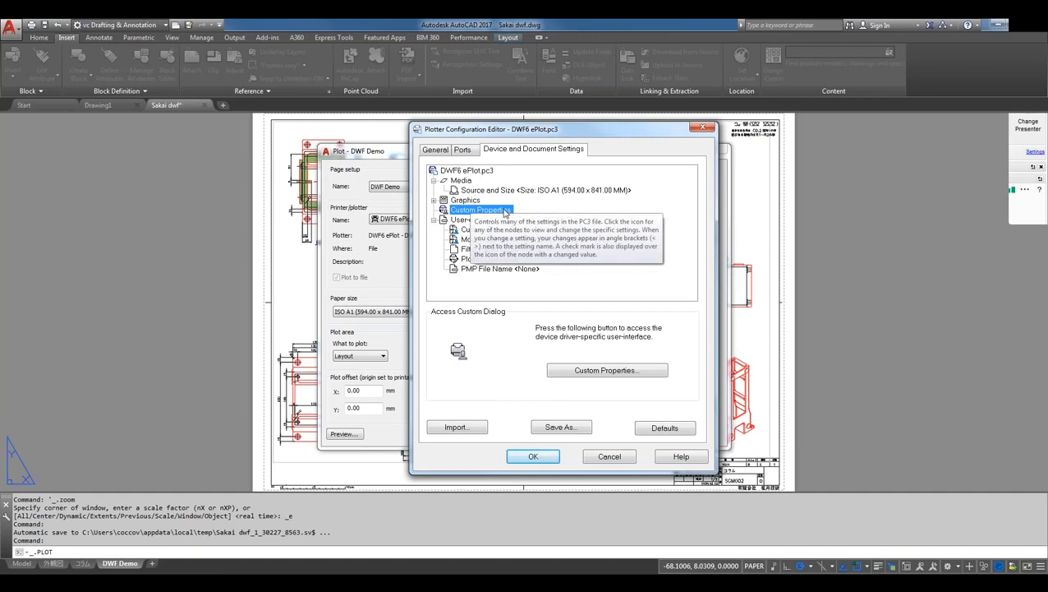
{"action": "left_click", "coordinate": [609, 371]}
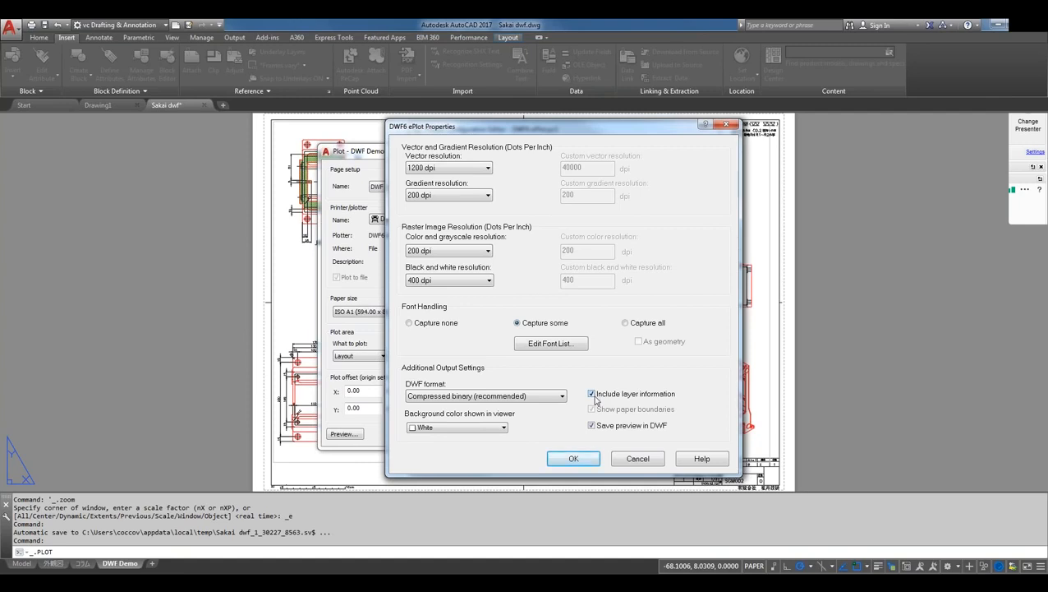
{"action": "left_click", "coordinate": [595, 460]}
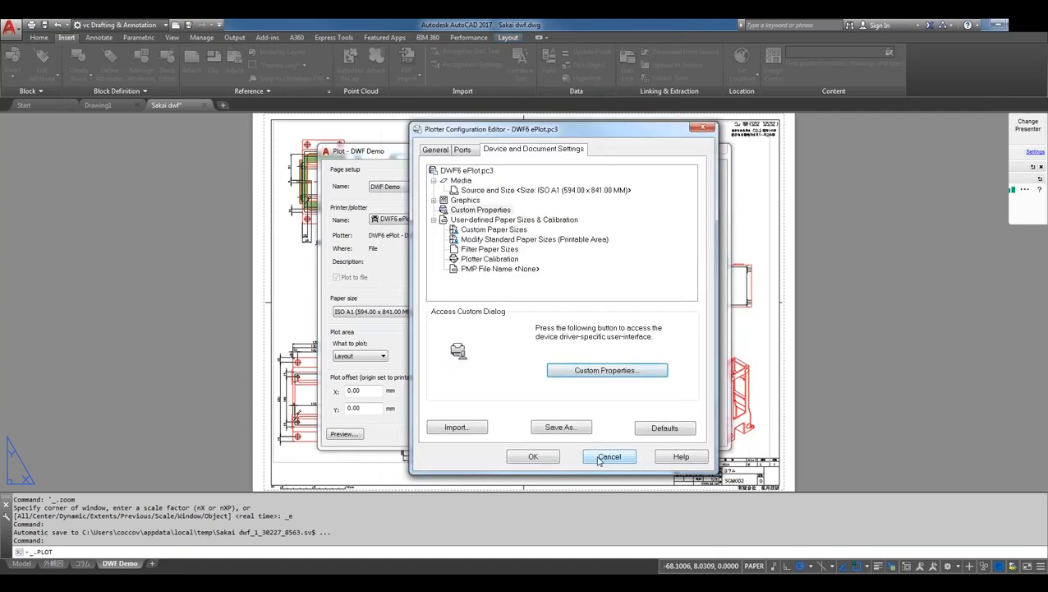
{"action": "left_click", "coordinate": [598, 459]}
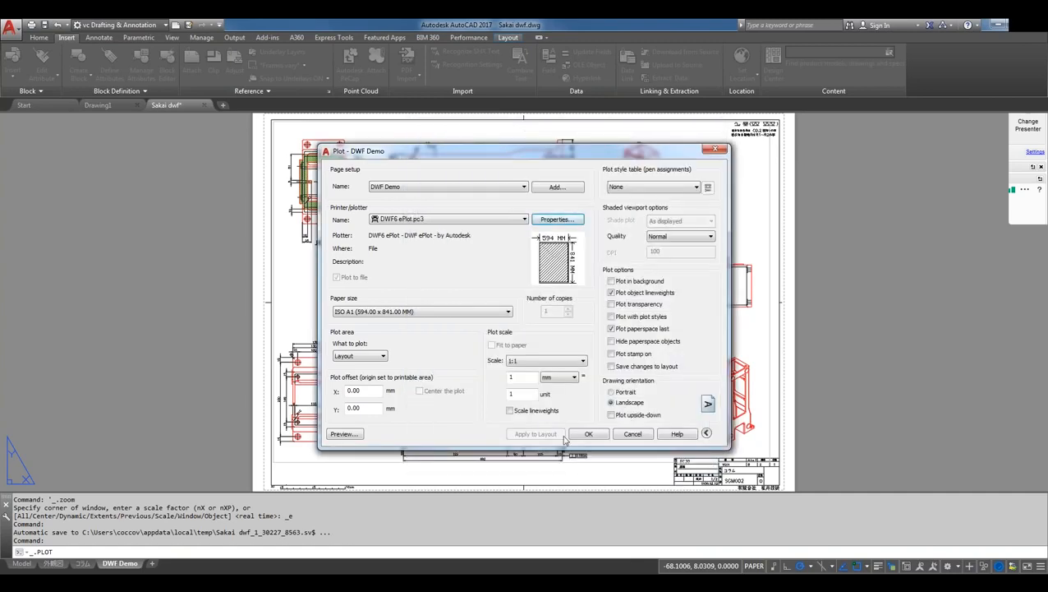
- Plot the layout to the Demo Files folder as Sakai dwf-DWF Demo.dwf
{"action": "left_click", "coordinate": [588, 436]}
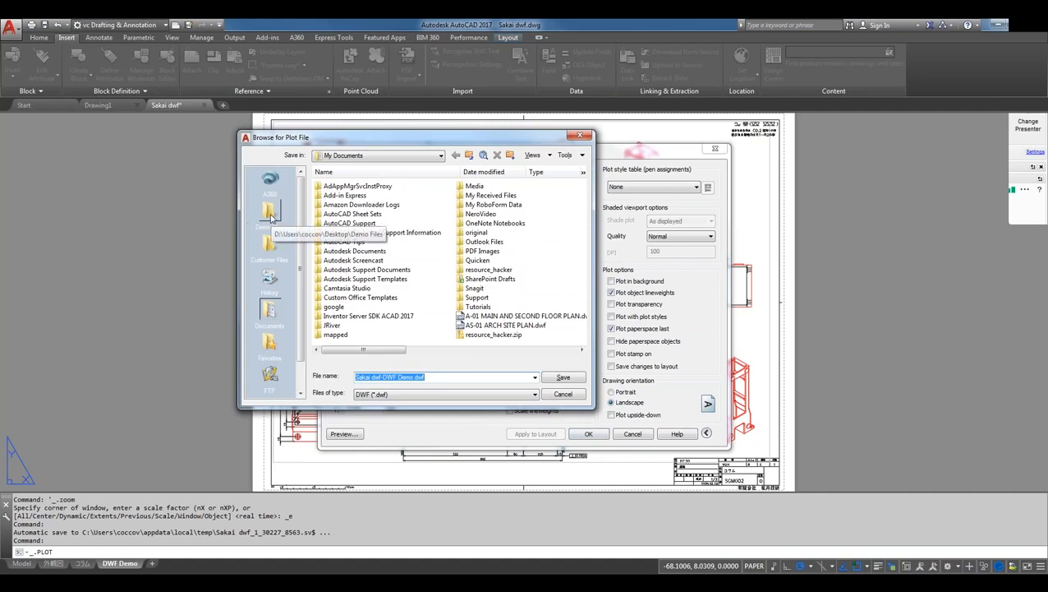
{"action": "left_click", "coordinate": [272, 214]}
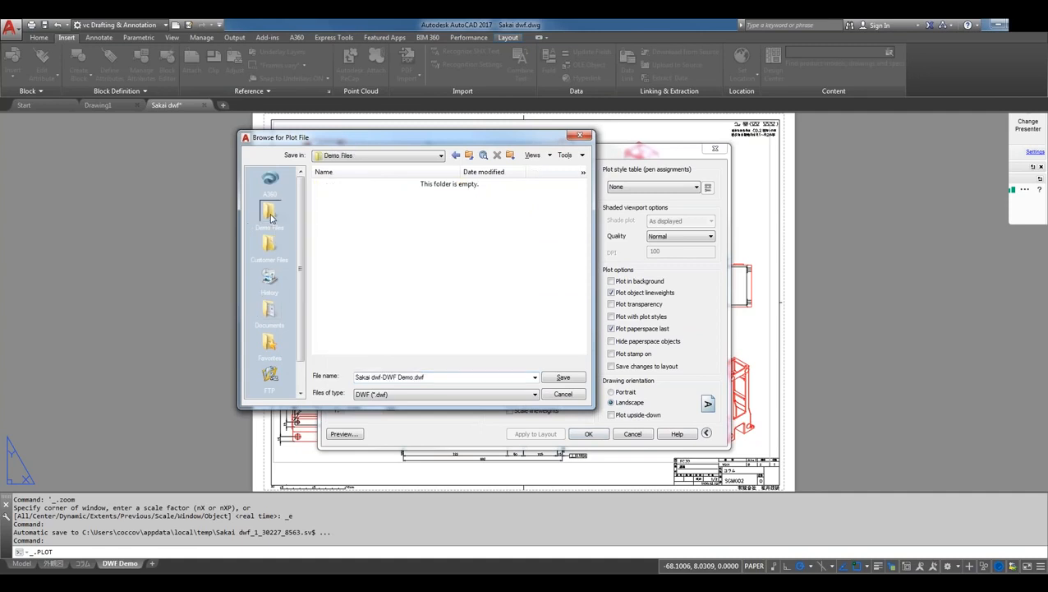
{"action": "left_click", "coordinate": [563, 377]}
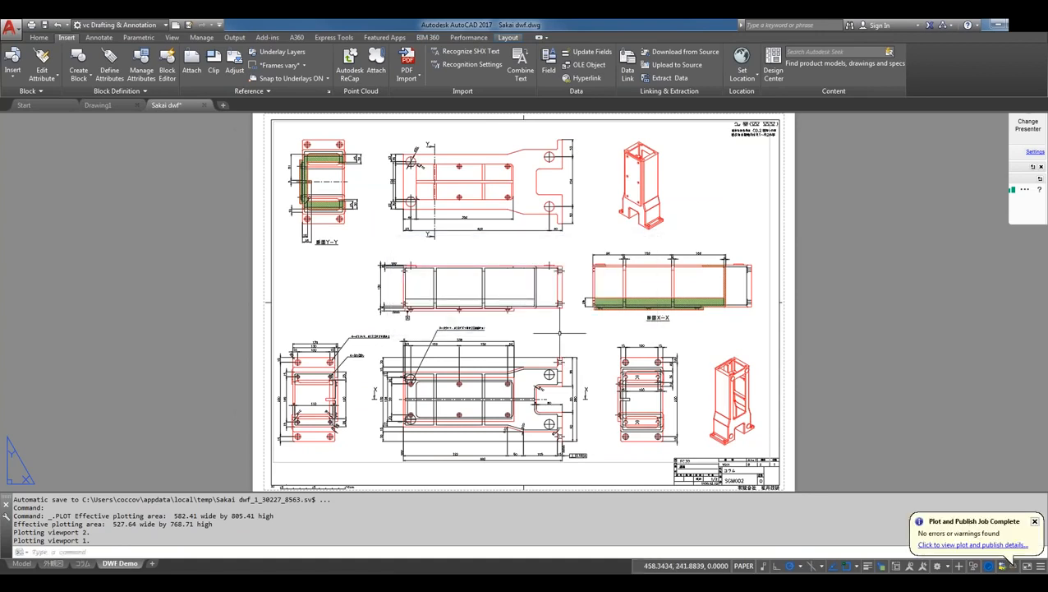
- Switch to the file manager's Demo Files folder and open Sakai dwf-DWF Demo.dwf in Autodesk Design Review
{"action": "left_click", "coordinate": [1001, 27]}
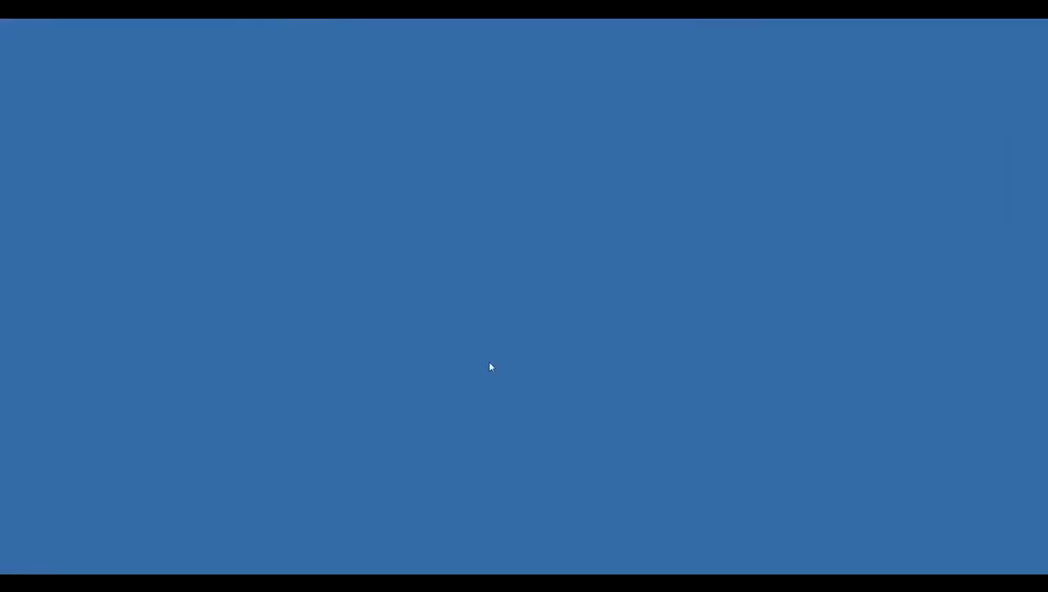
{"action": "left_click", "coordinate": [207, 572]}
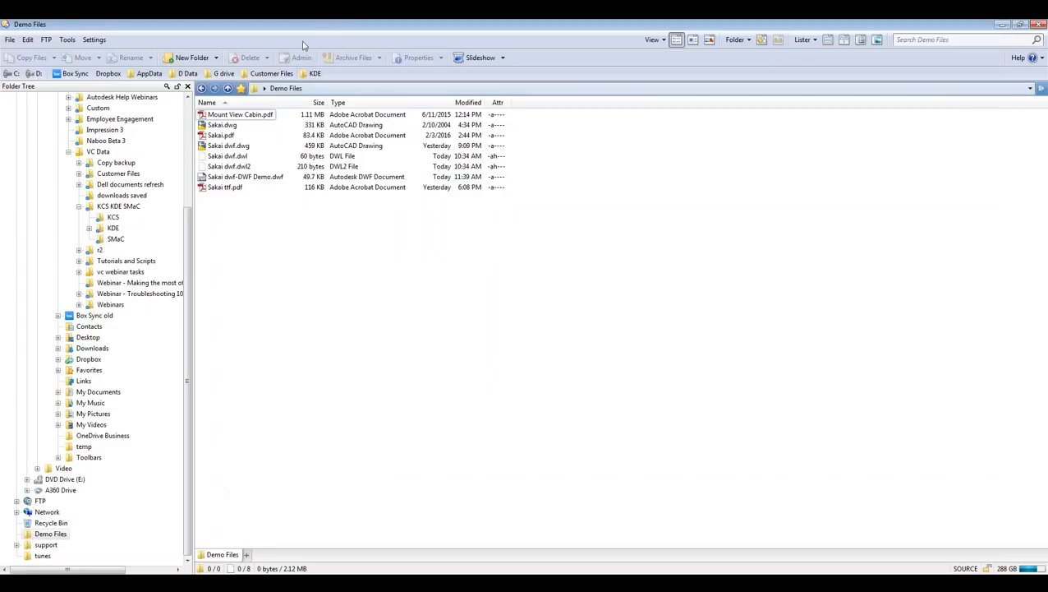
{"action": "left_click", "coordinate": [256, 178]}
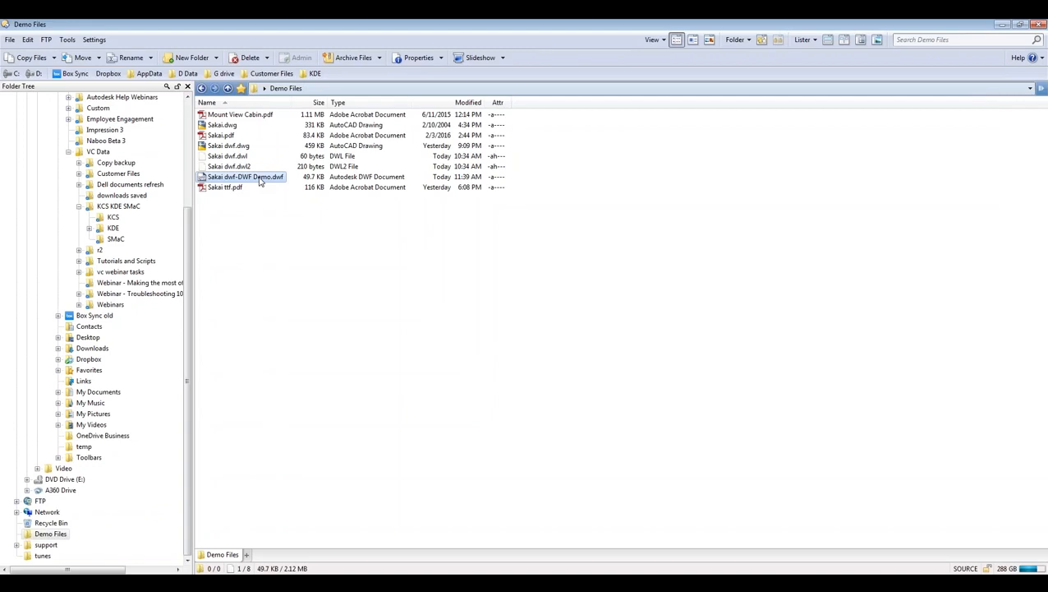
{"action": "double_click", "coordinate": [259, 181]}
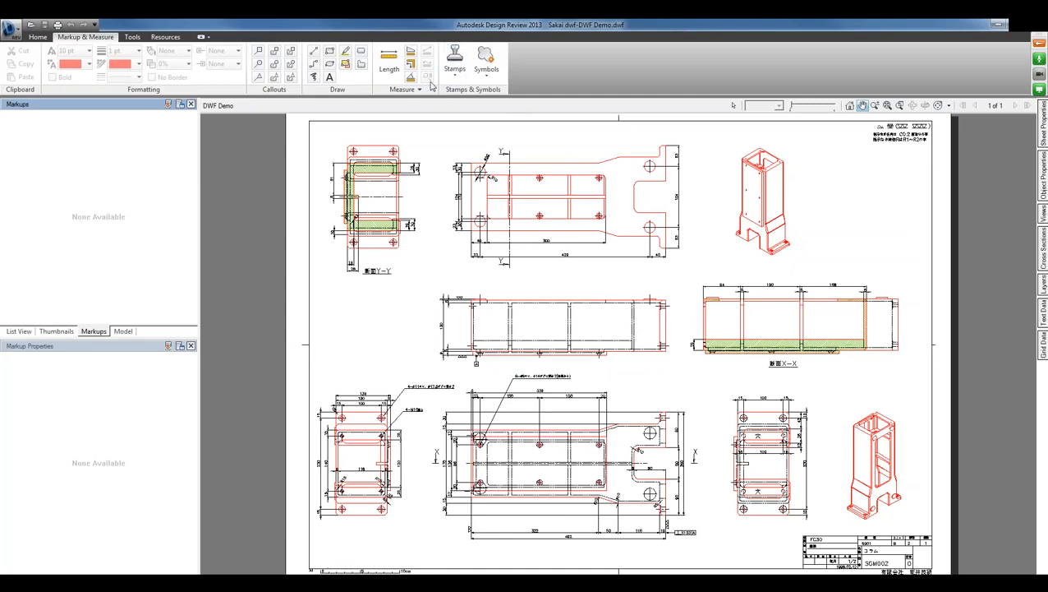
- Draw a rectangular revision cloud around the upper isometric view of the column
{"action": "left_click", "coordinate": [361, 64]}
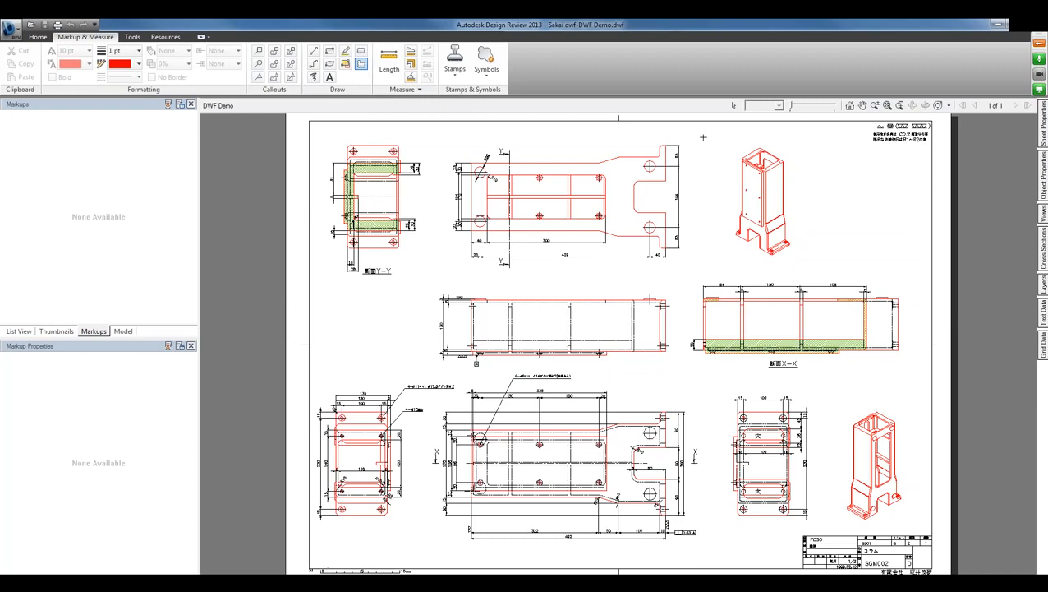
{"action": "left_click", "coordinate": [361, 51]}
{"action": "left_click_drag", "start_coordinate": [712, 138], "coordinate": [815, 266]}
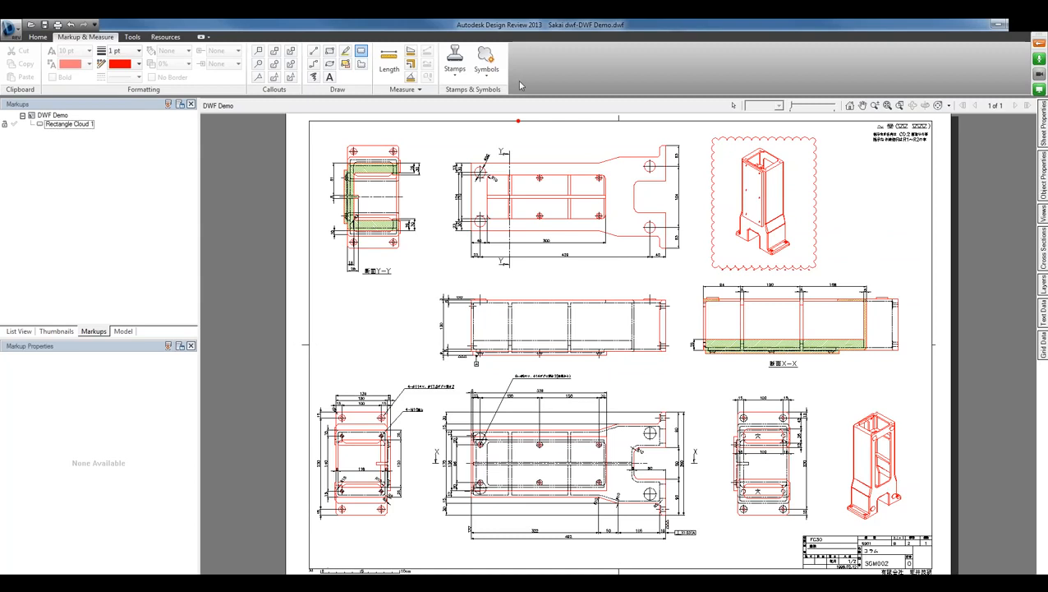
- Place a FOR REVIEW stamp at the upper-right corner of the revision cloud
{"action": "left_click", "coordinate": [452, 78]}
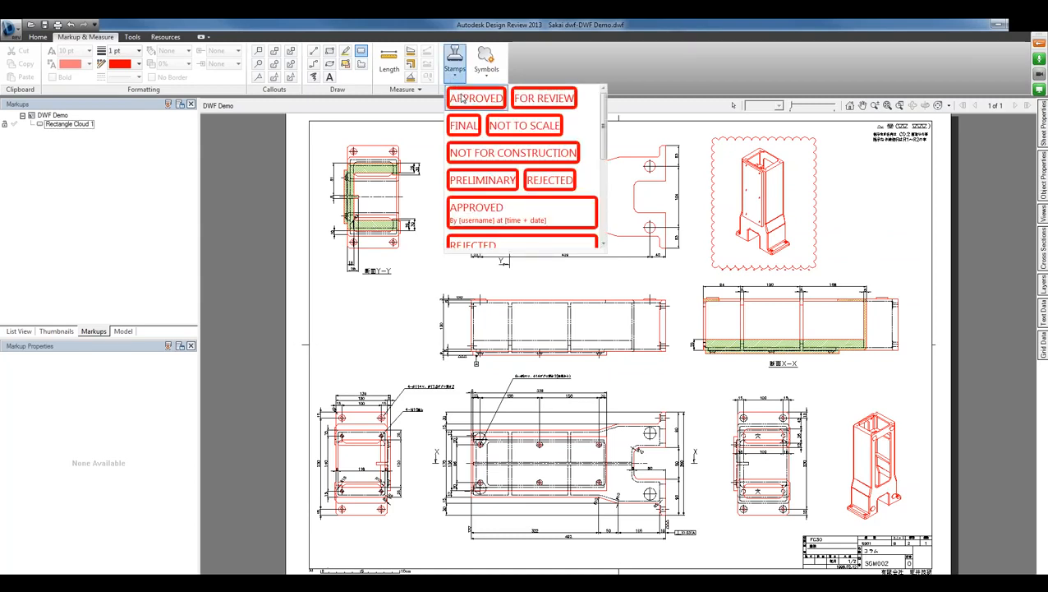
{"action": "left_click", "coordinate": [535, 98]}
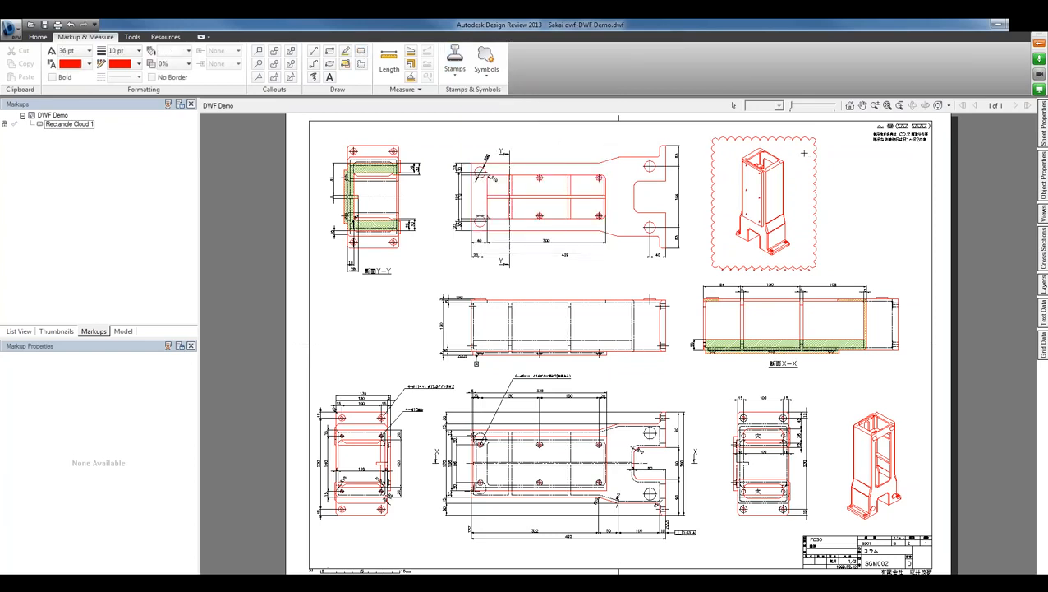
{"action": "left_click", "coordinate": [803, 152]}
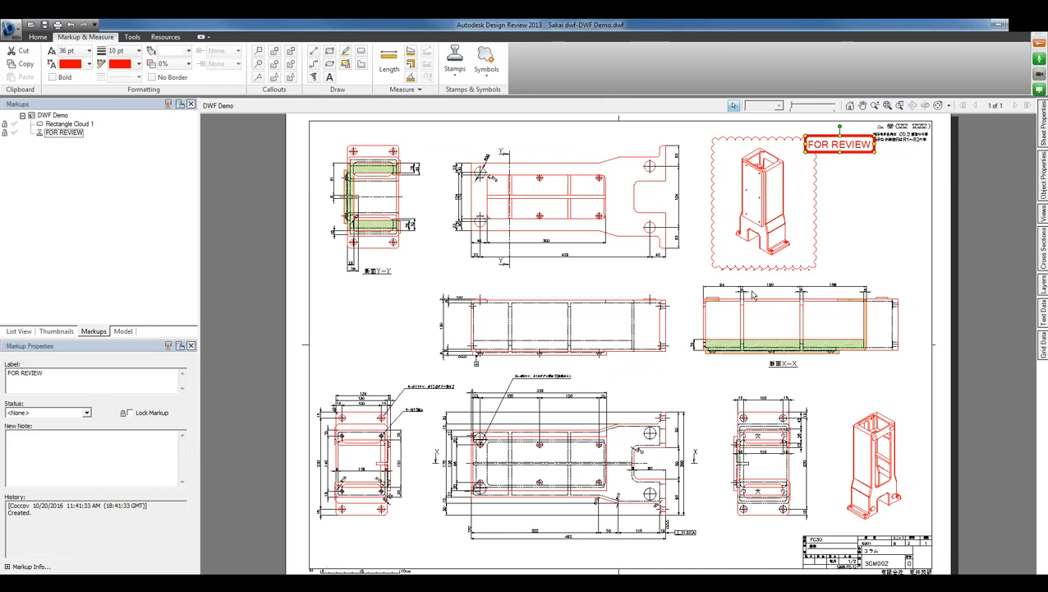
- Save the marked-up DWF, leave Design Review, and switch to Sakai dwf.dwg in a maximized AutoCAD window
{"action": "left_click", "coordinate": [46, 26]}
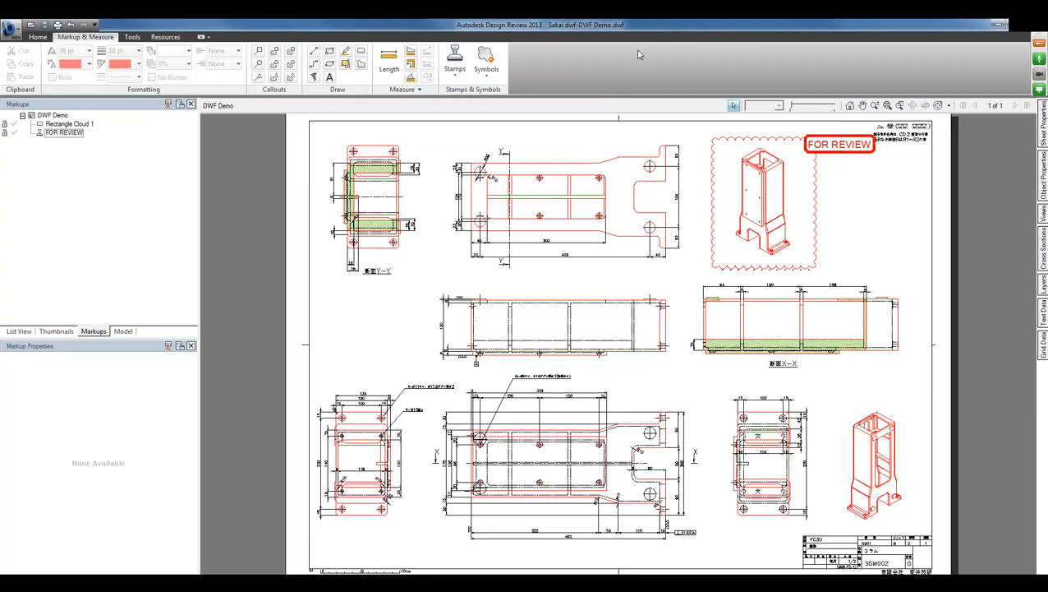
{"action": "left_click", "coordinate": [1017, 27]}
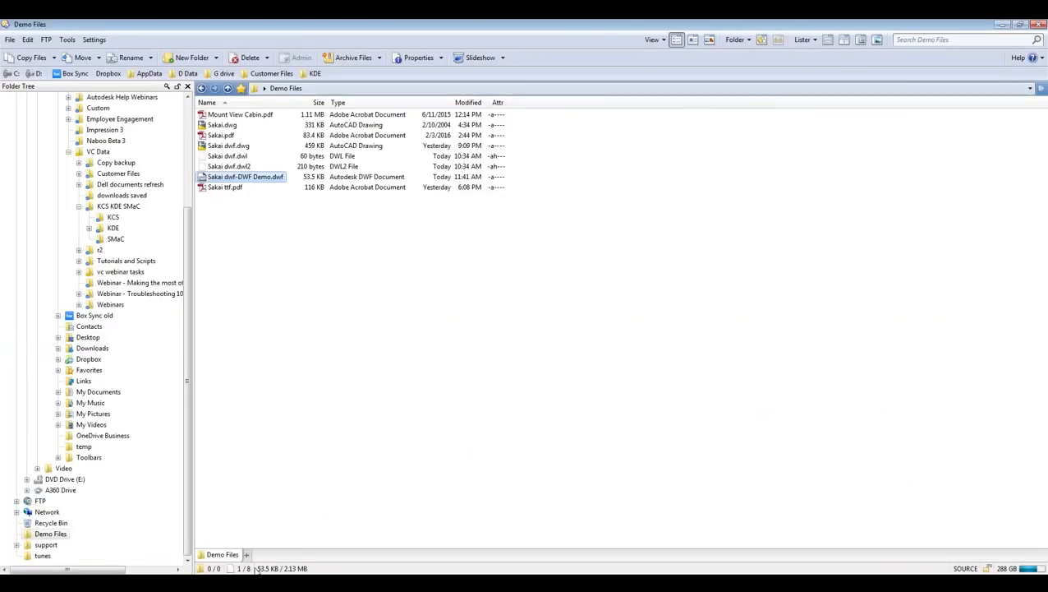
{"action": "mouse_move", "coordinate": [255, 580]}
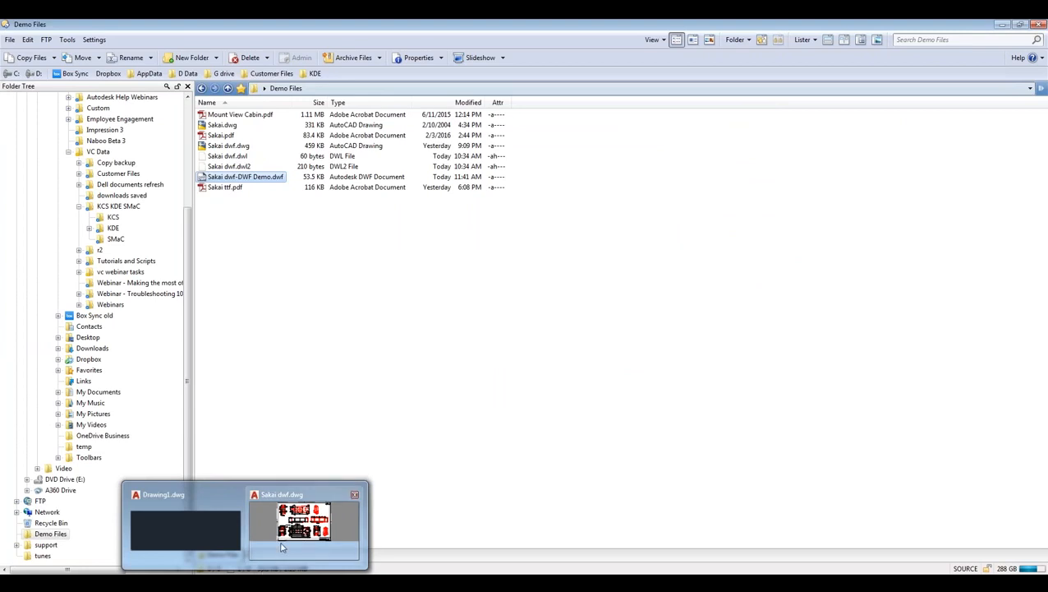
{"action": "left_click", "coordinate": [281, 526]}
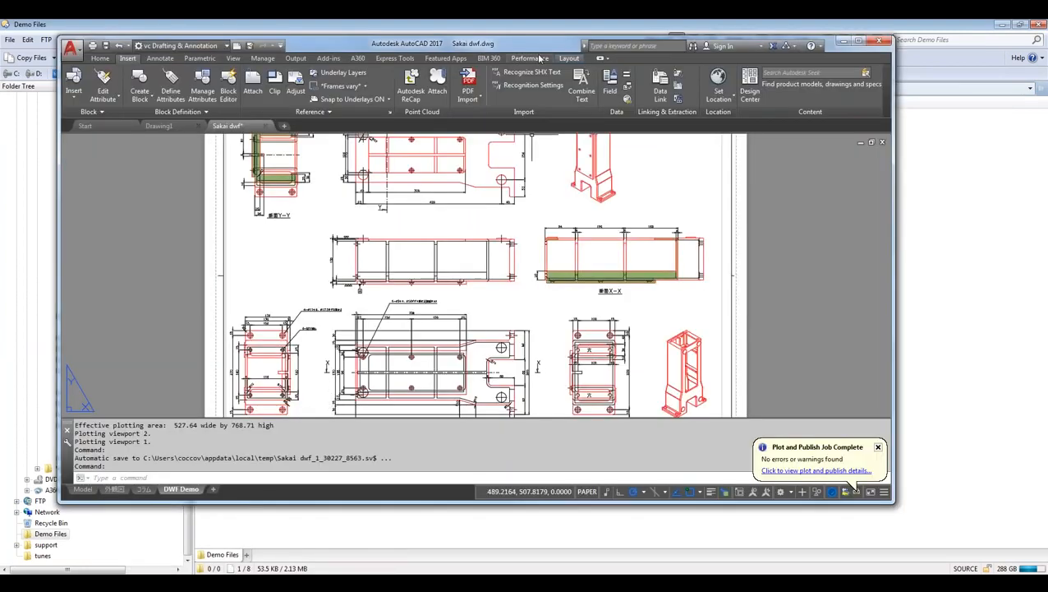
{"action": "double_click", "coordinate": [539, 48]}
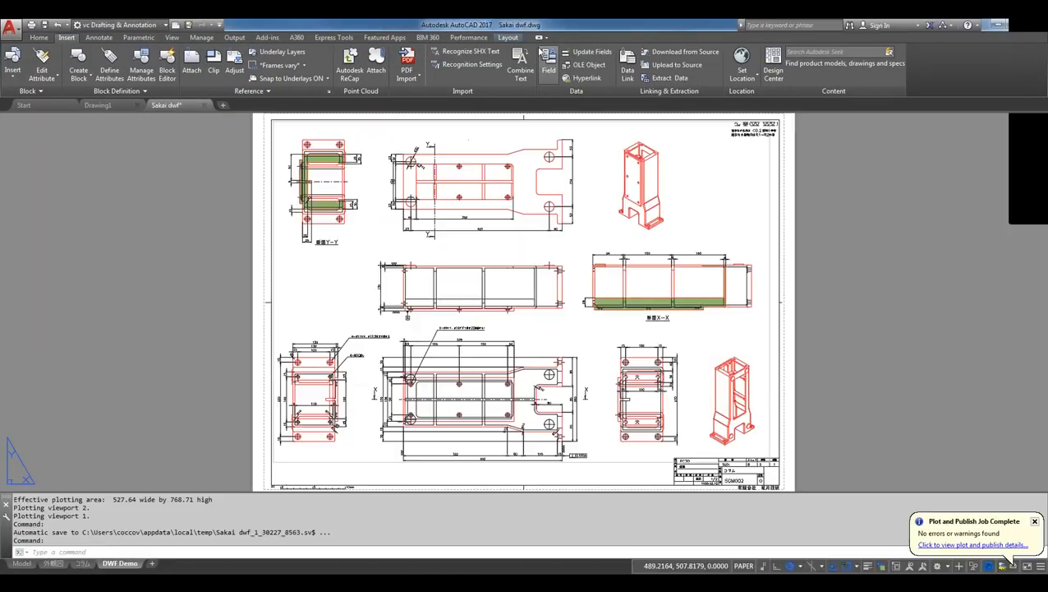
- Load Sakai dwf-DWF Demo.dwf from the Demo Files folder into the Markup Set Manager
{"action": "left_click", "coordinate": [172, 37]}
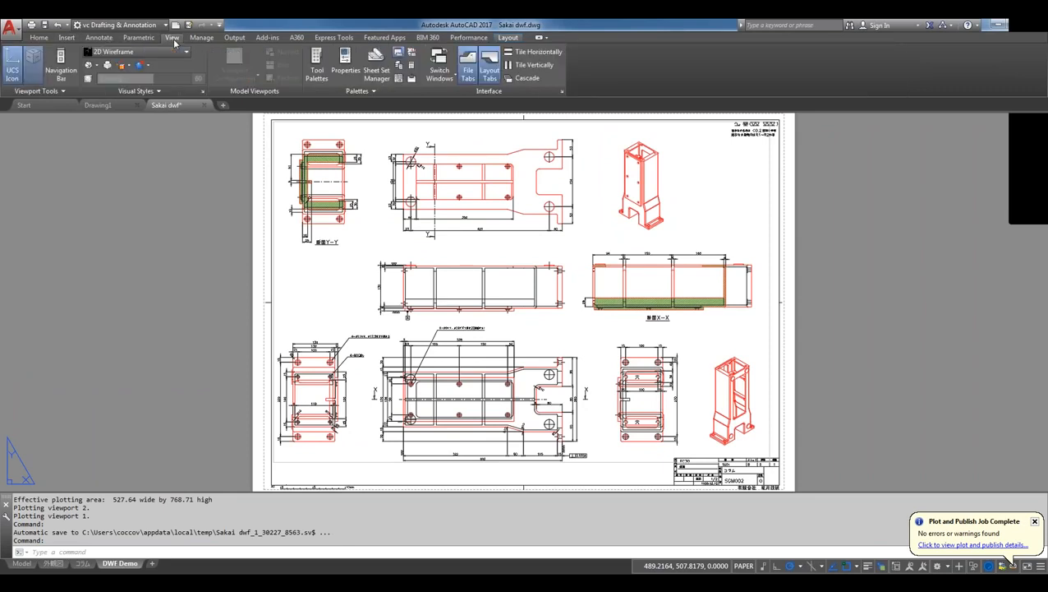
{"action": "left_click", "coordinate": [411, 55]}
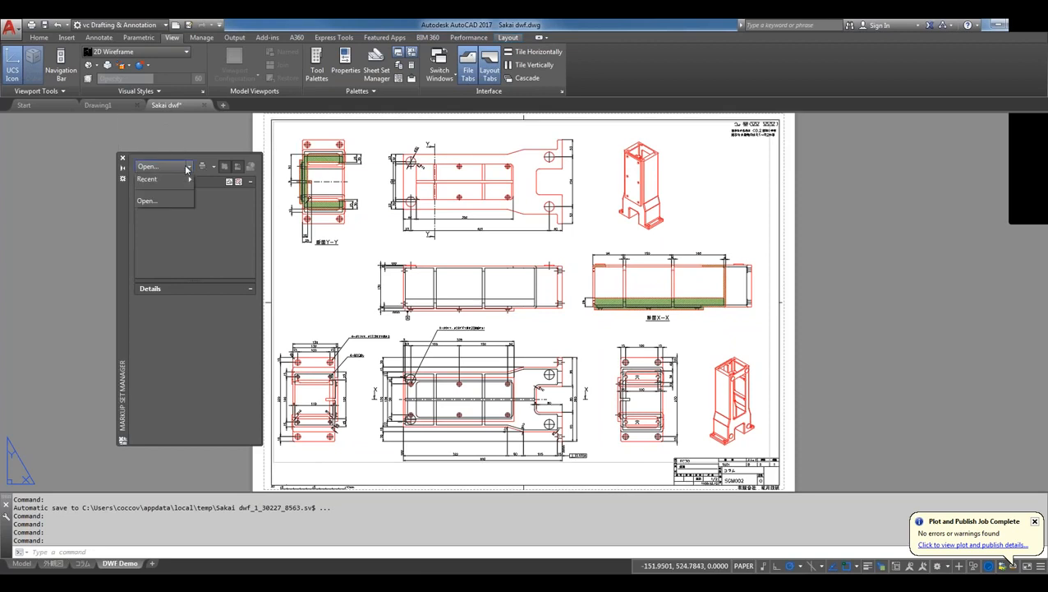
{"action": "left_click", "coordinate": [148, 200]}
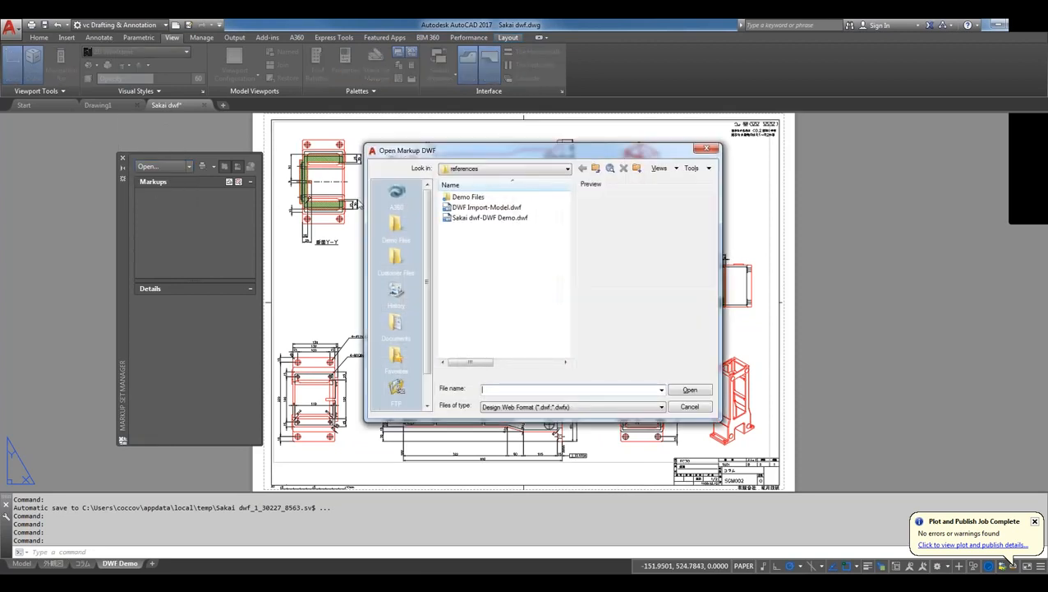
{"action": "left_click", "coordinate": [395, 222]}
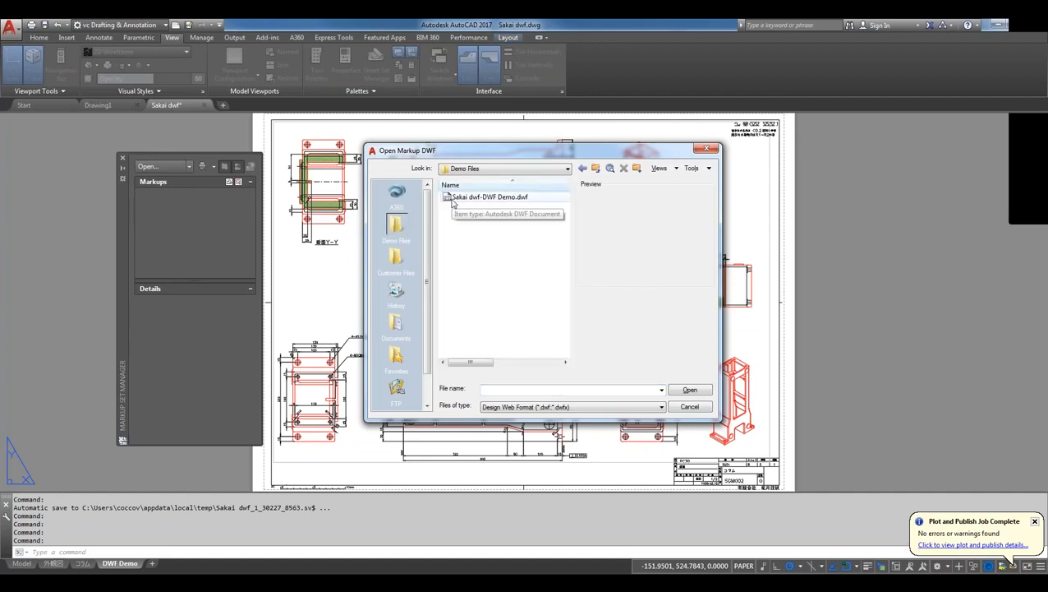
{"action": "double_click", "coordinate": [484, 197]}
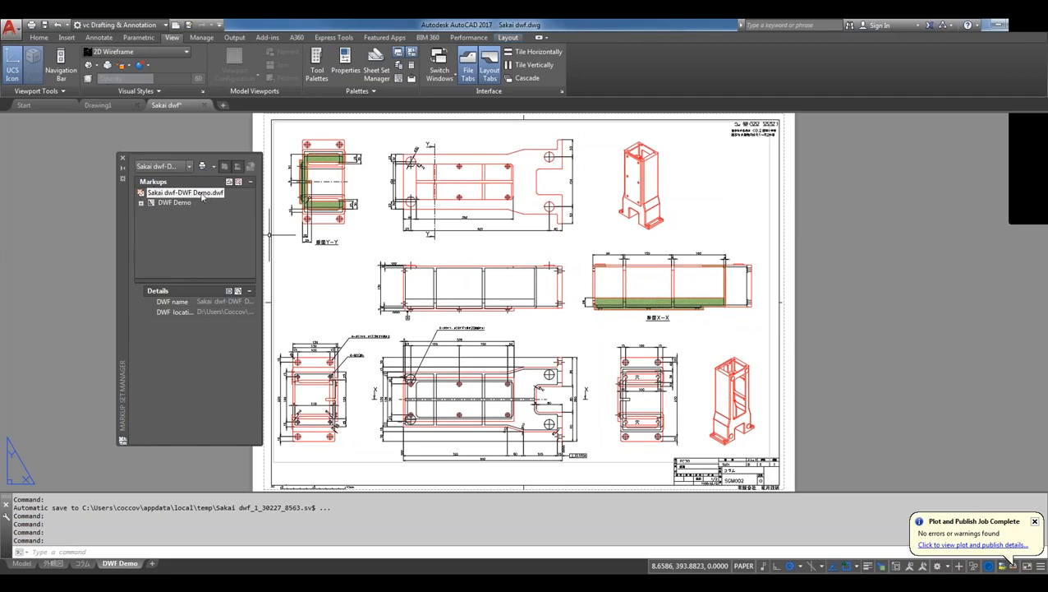
- Expand the DWF Demo sheet in the markup set and display its markups over the layout
{"action": "left_click", "coordinate": [141, 203]}
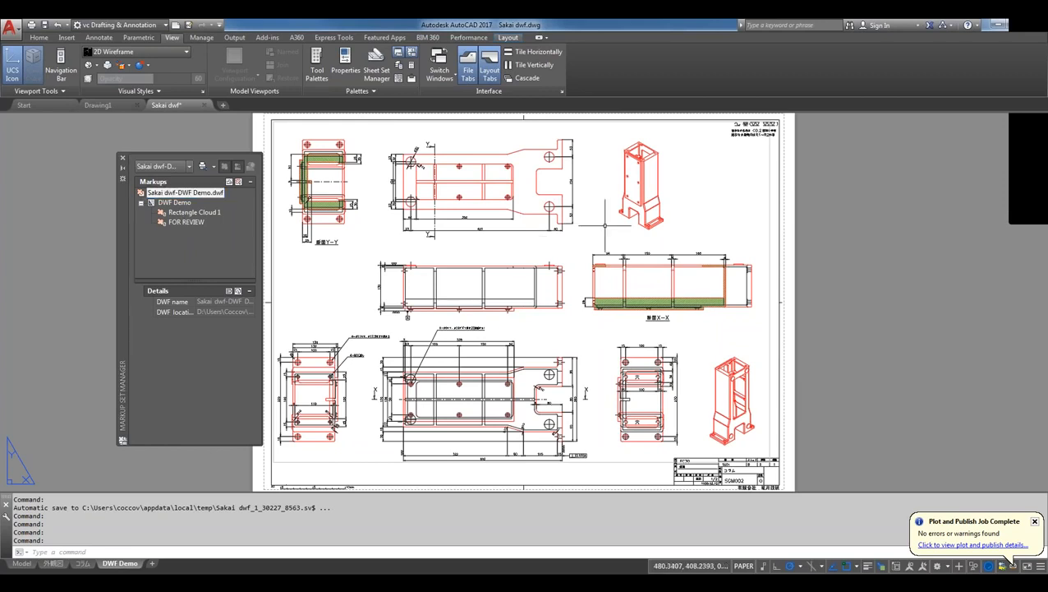
{"action": "double_click", "coordinate": [178, 205]}
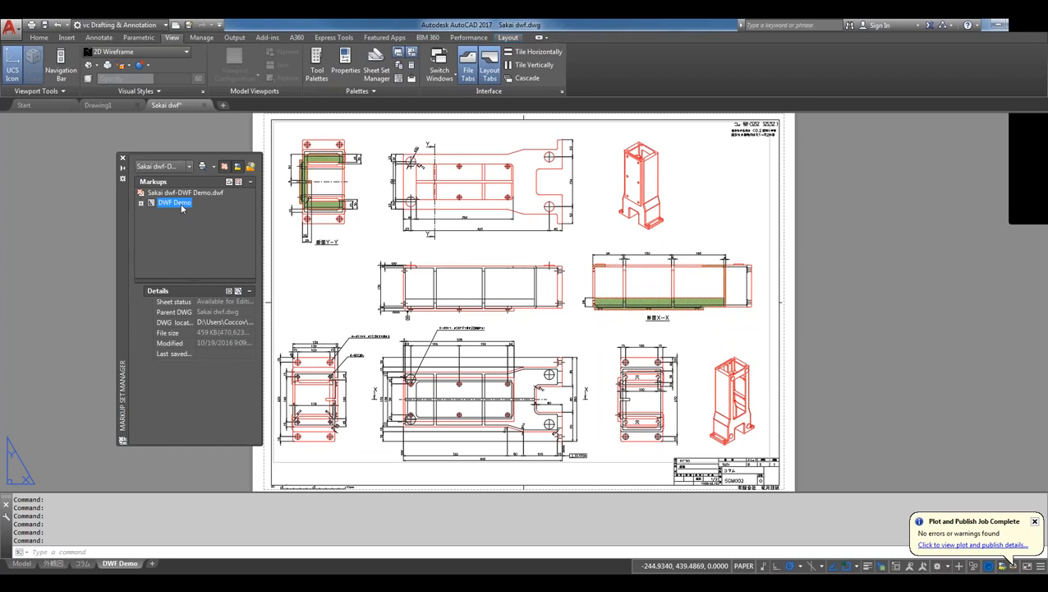
{"action": "double_click", "coordinate": [181, 206]}
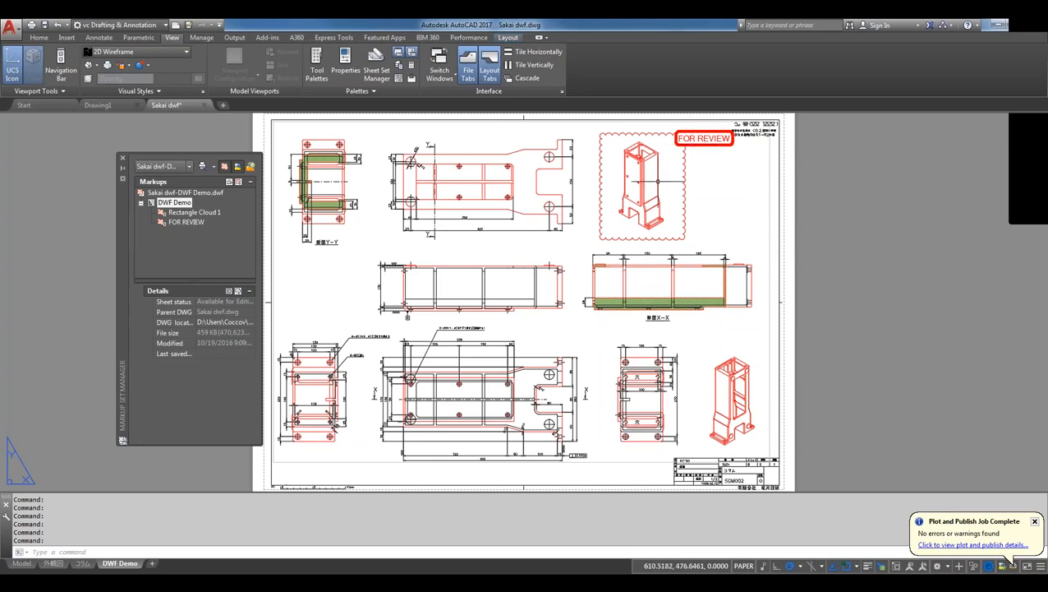
- Examine the Rectangle Cloud 1 markup's details and its available markup actions
{"action": "left_click", "coordinate": [181, 216]}
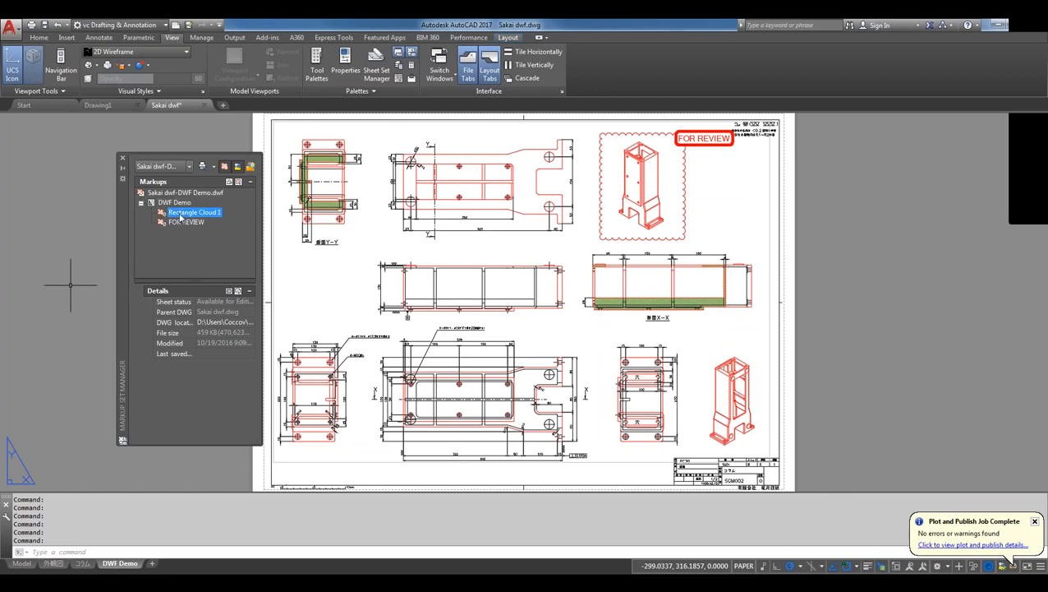
{"action": "right_click", "coordinate": [194, 216]}
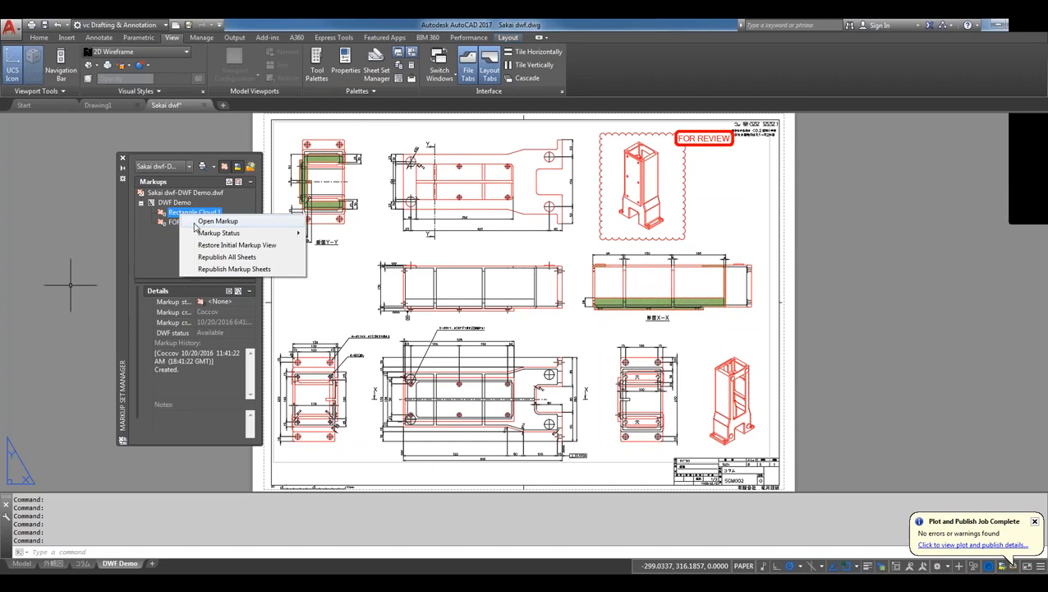
{"action": "mouse_move", "coordinate": [198, 235]}
- Close the Sakai dwf-DWF Demo.dwf markup set along with the Markup Set Manager, and switch to Drawing1
{"action": "left_click", "coordinate": [188, 204]}
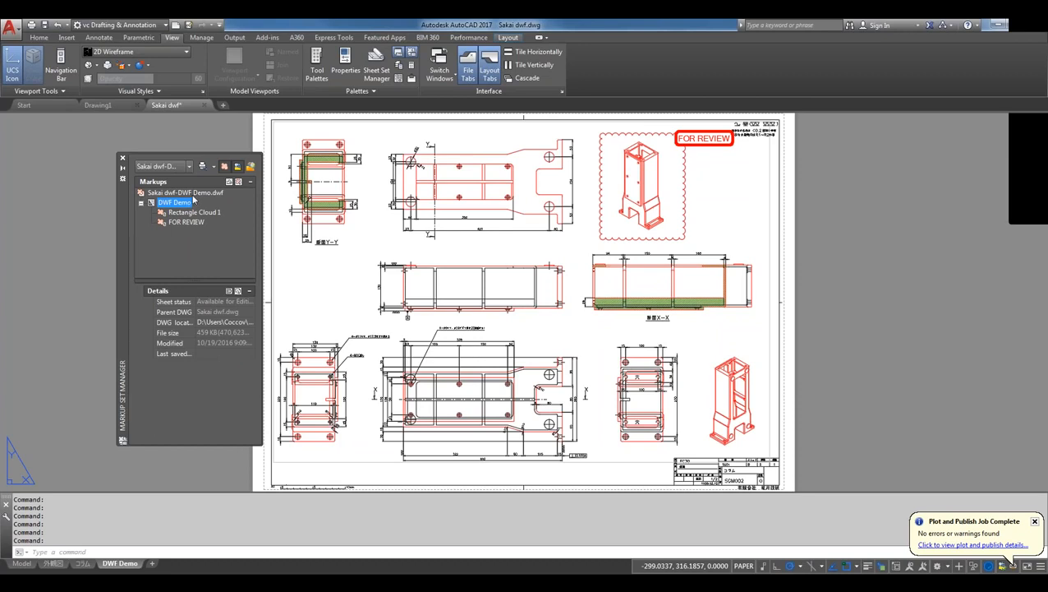
{"action": "left_click", "coordinate": [193, 194]}
{"action": "right_click", "coordinate": [193, 198]}
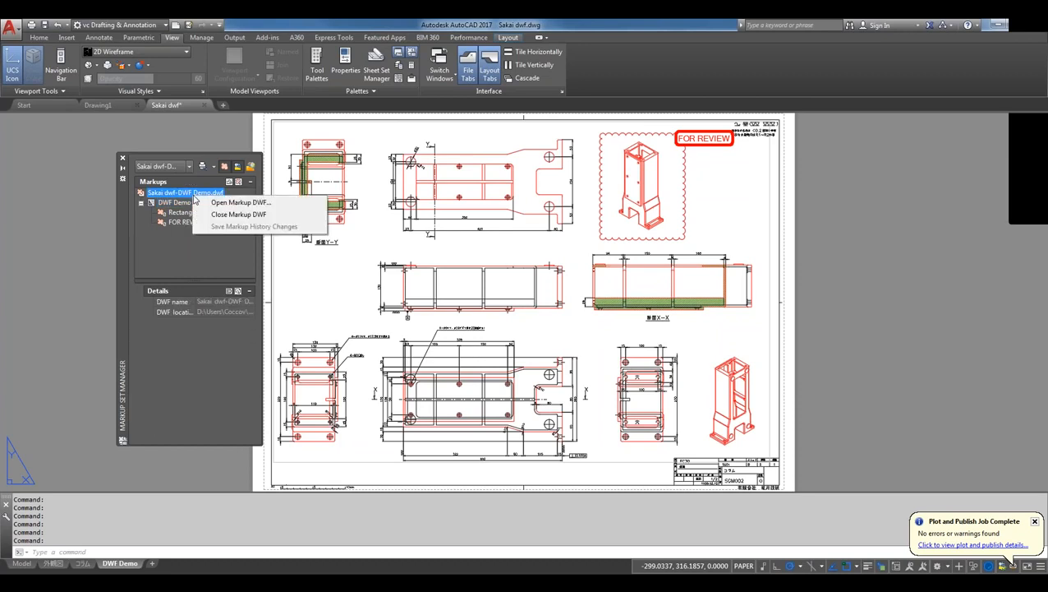
{"action": "left_click", "coordinate": [231, 216]}
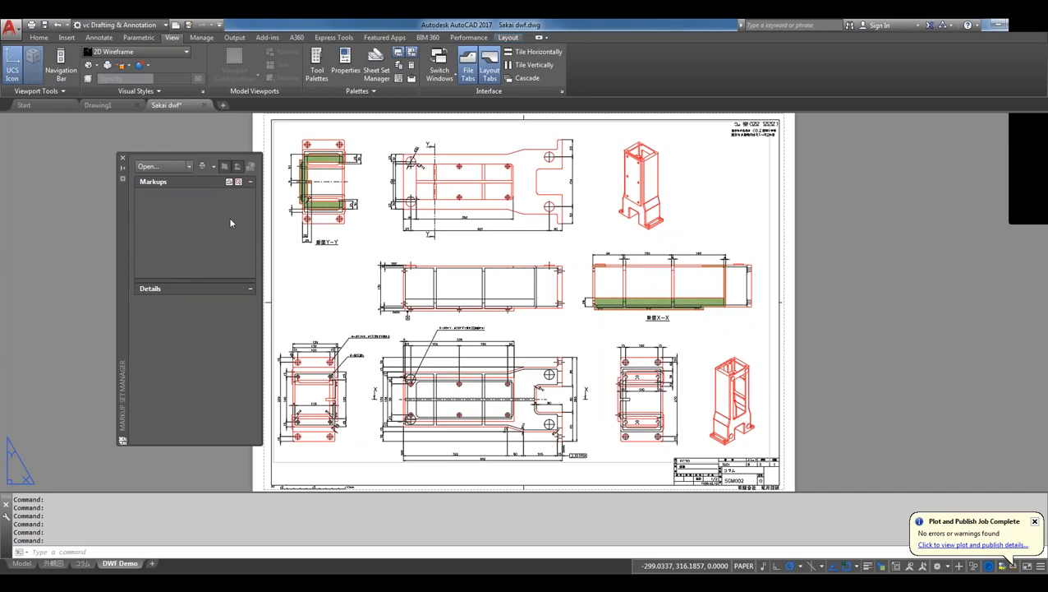
{"action": "left_click", "coordinate": [121, 159]}
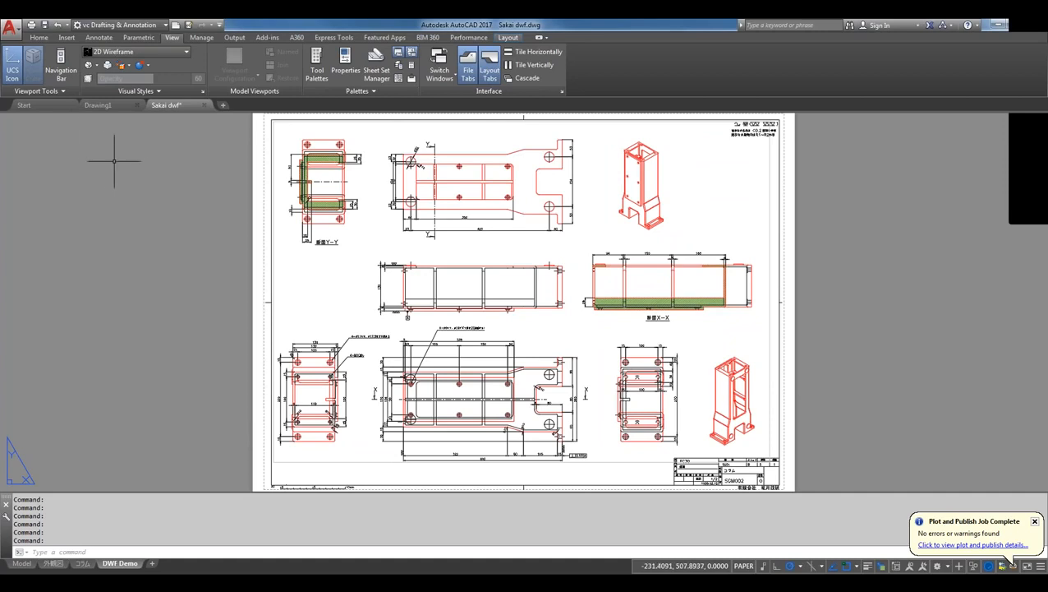
{"action": "left_click", "coordinate": [105, 107]}
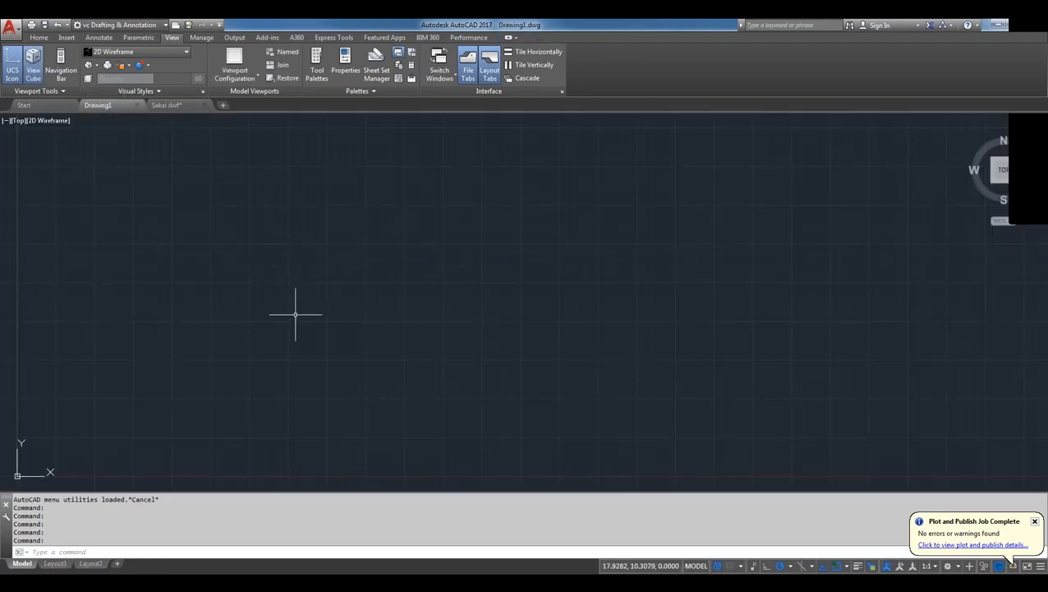
{"action": "type", "text": "x"}
{"action": "key", "text": "Return"}
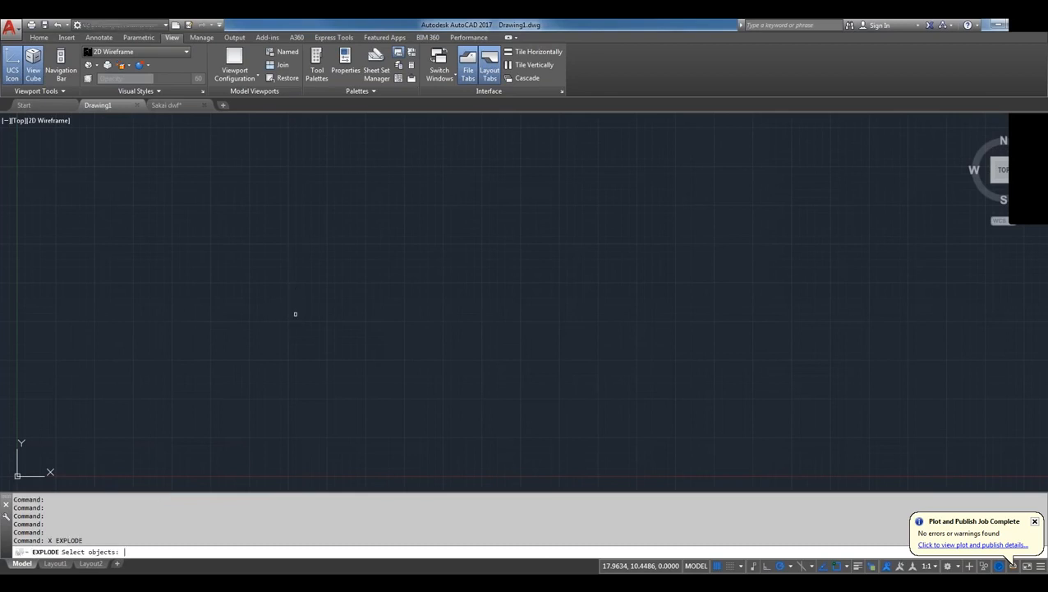
{"action": "key", "text": "Escape"}
{"action": "key", "text": "Escape"}
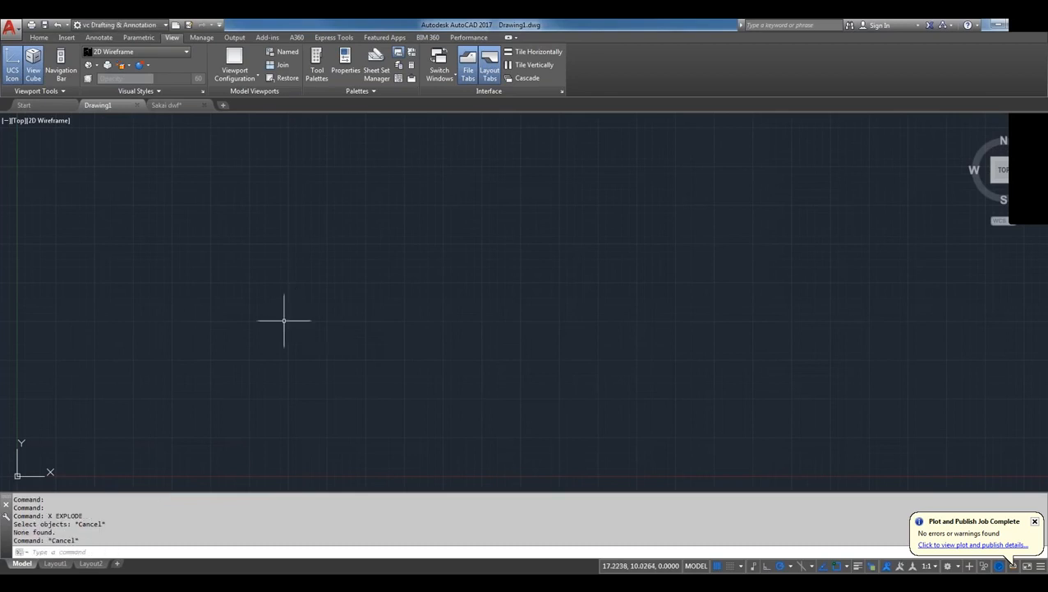
- Try to attach Sakai dwf-DWF Demo.dwf from the Demo Files folder to Drawing1 as a DWF external reference
{"action": "type", "text": "xr"}
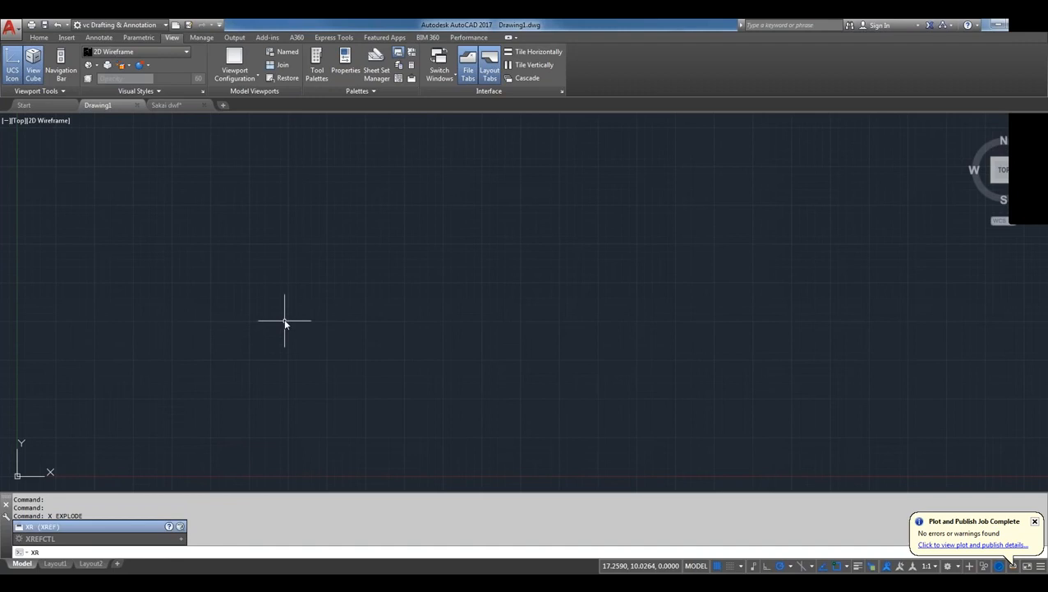
{"action": "key", "text": "Return"}
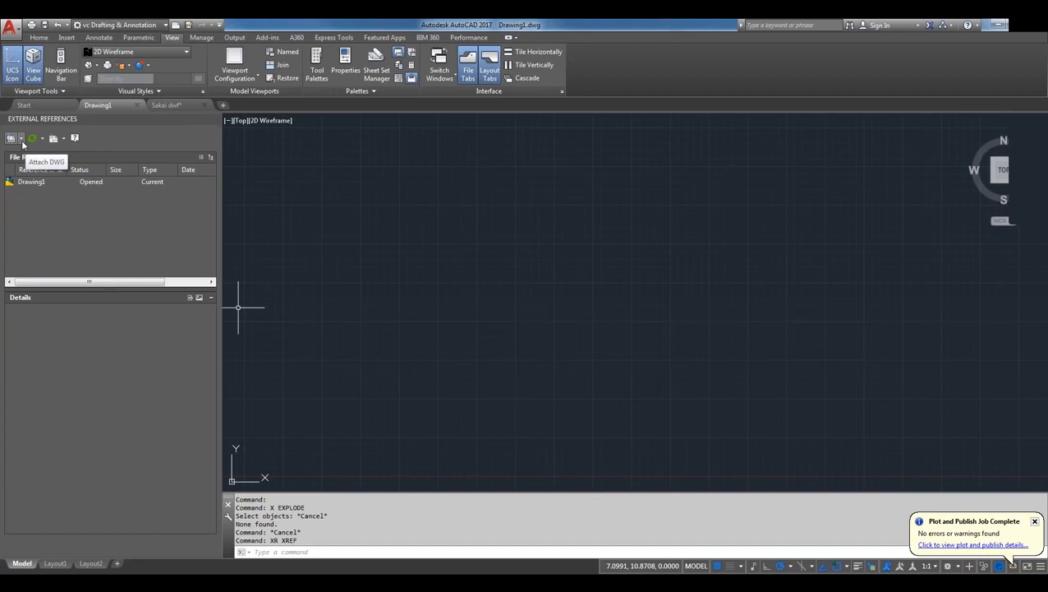
{"action": "left_click", "coordinate": [22, 140]}
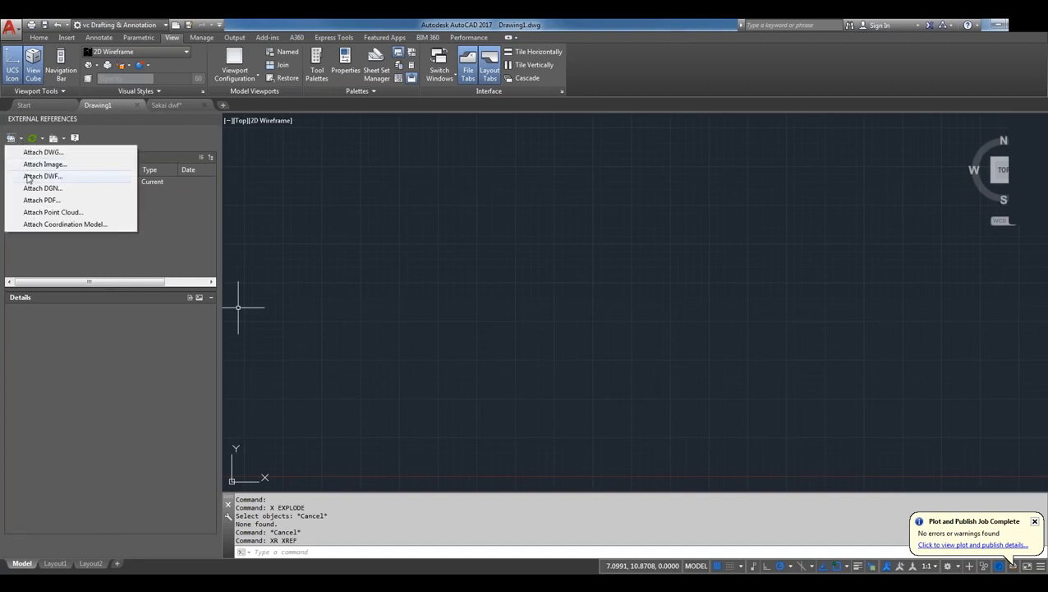
{"action": "left_click", "coordinate": [41, 176]}
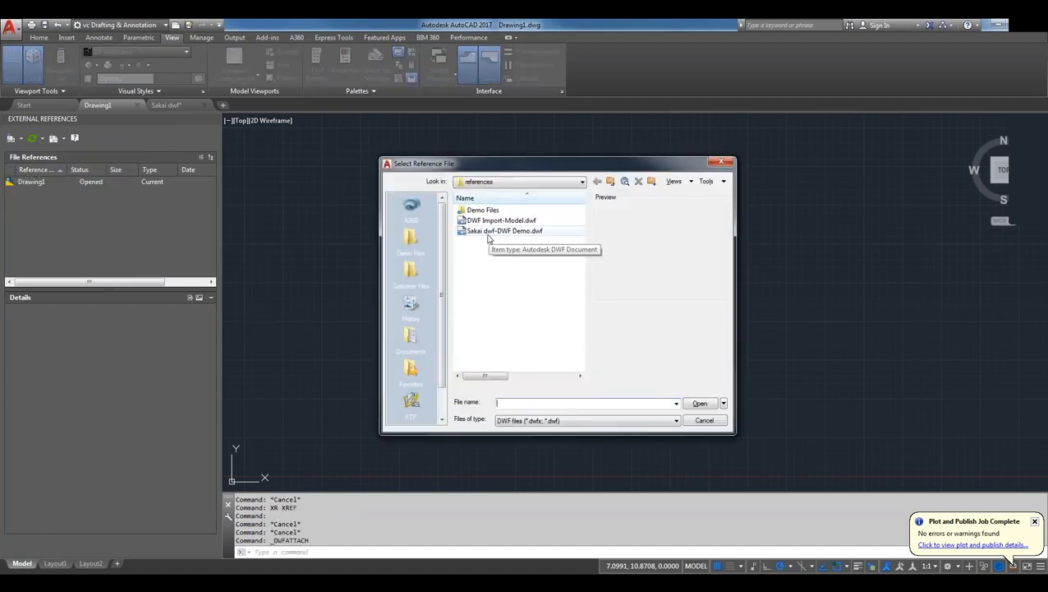
{"action": "double_click", "coordinate": [480, 211]}
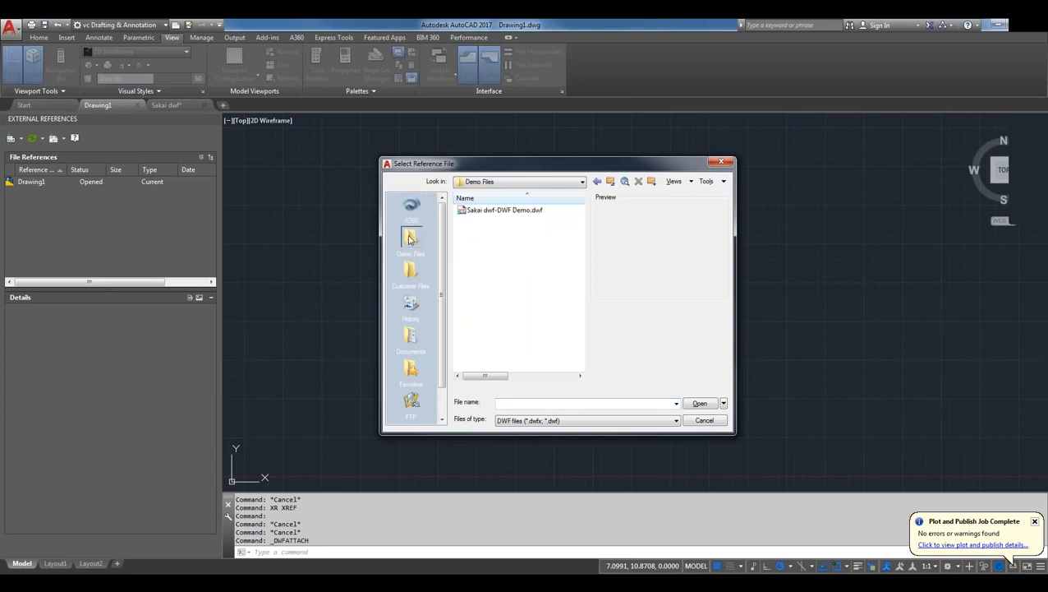
{"action": "left_click", "coordinate": [486, 212]}
{"action": "double_click", "coordinate": [485, 212]}
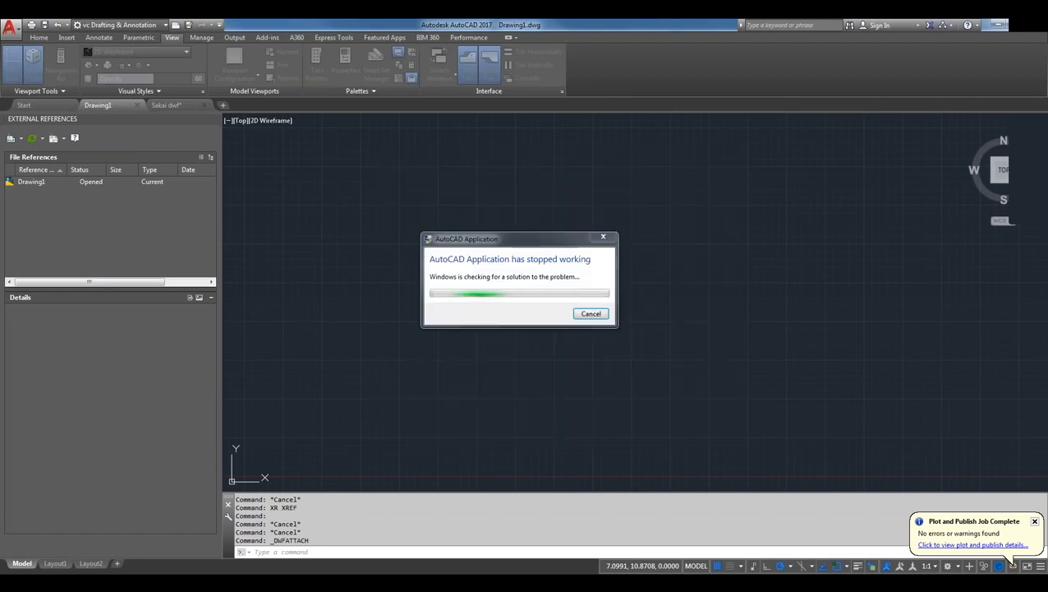
- Close the crashed AutoCAD program and launch AutoCAD again
{"action": "left_click", "coordinate": [579, 317]}
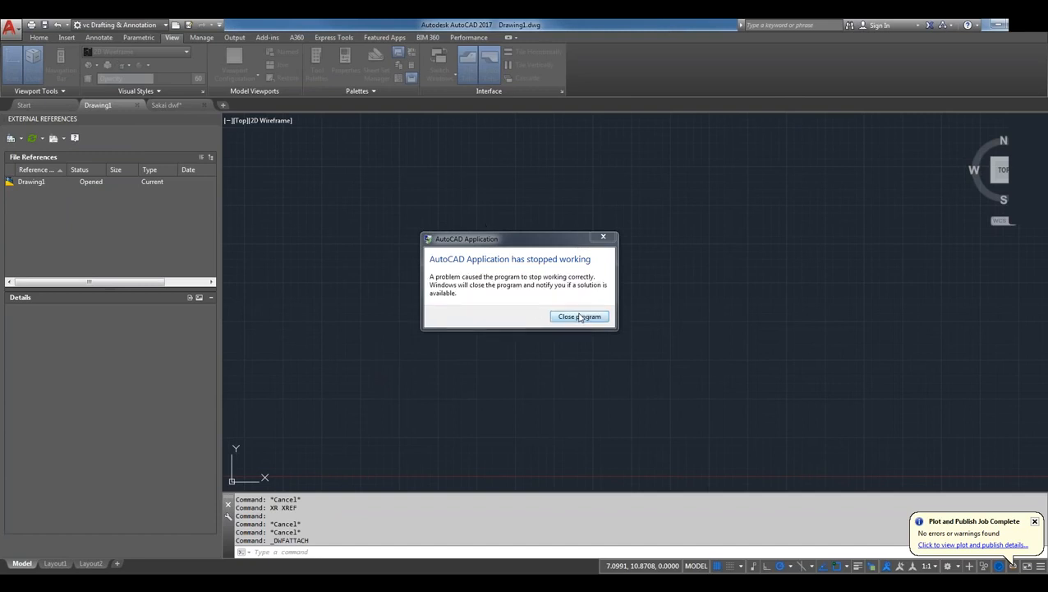
{"action": "left_click", "coordinate": [580, 317]}
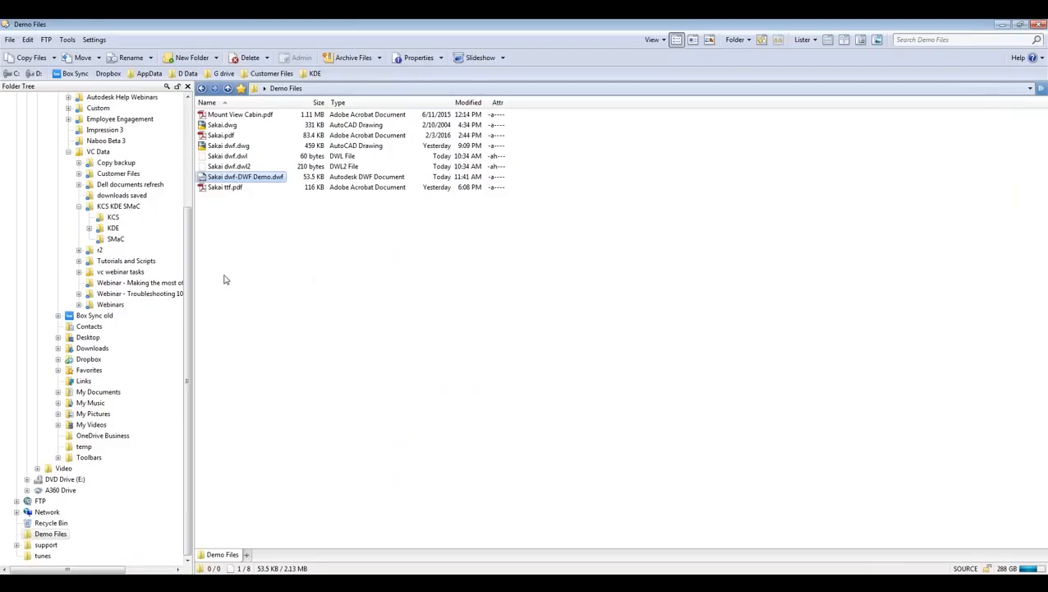
{"action": "left_click", "coordinate": [313, 581]}
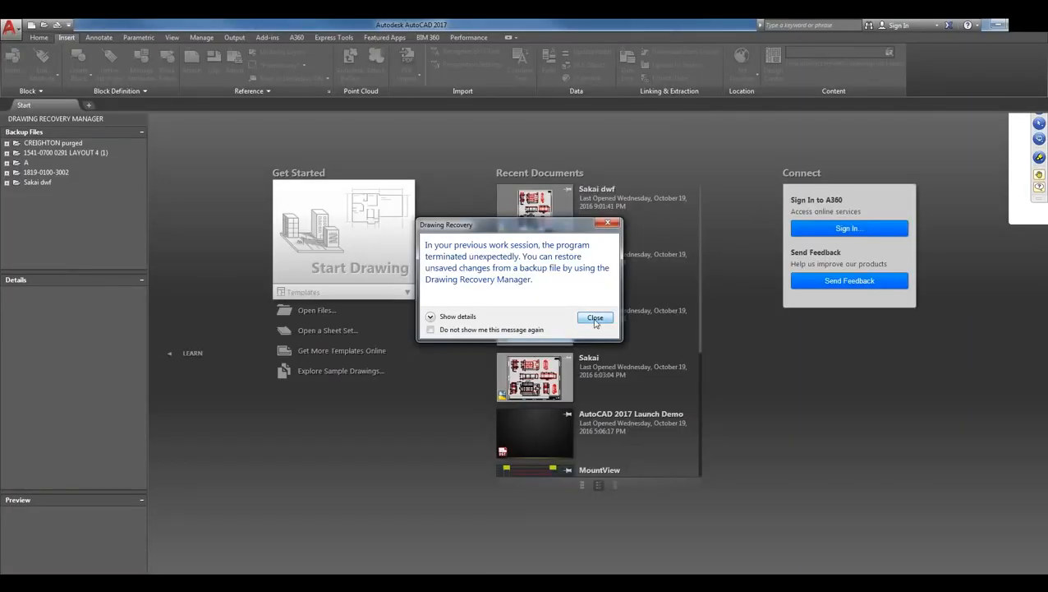
- Dismiss the Drawing Recovery notice and the Drawing Recovery Manager, and start a new drawing
{"action": "left_click", "coordinate": [594, 319]}
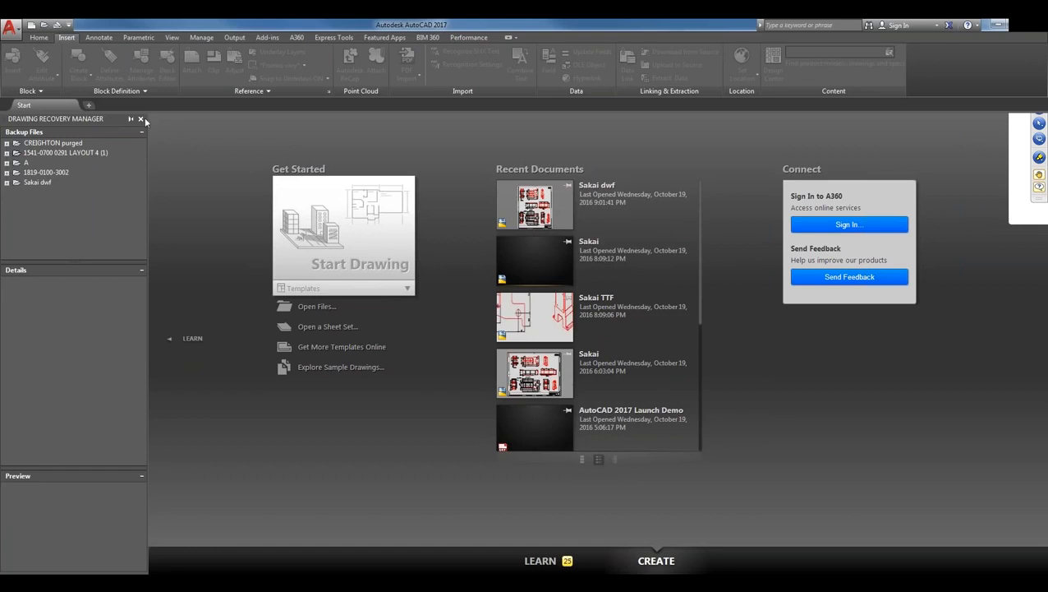
{"action": "left_click", "coordinate": [140, 120]}
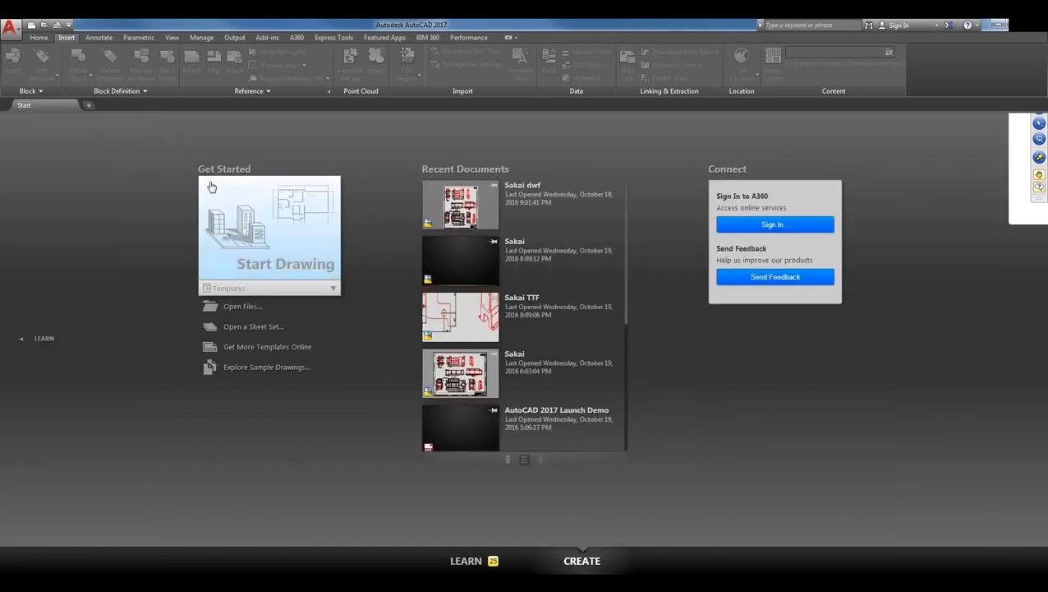
{"action": "left_click", "coordinate": [241, 218]}
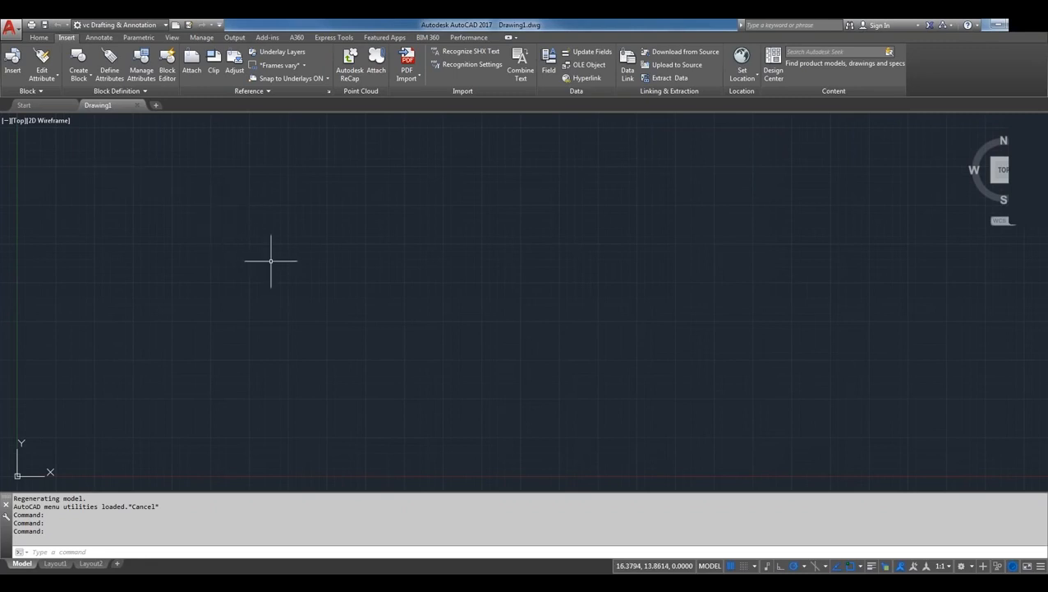
{"action": "type", "text": "xxxxxxxxxxxxxxxxxxxxxxxr"}
{"action": "key", "text": "Escape"}
{"action": "key", "text": "Escape"}
- Show the external references and choose Sakai dwf-DWF Demo.dwf from the Demo Files folder as the DWF to attach
{"action": "type", "text": "x"}
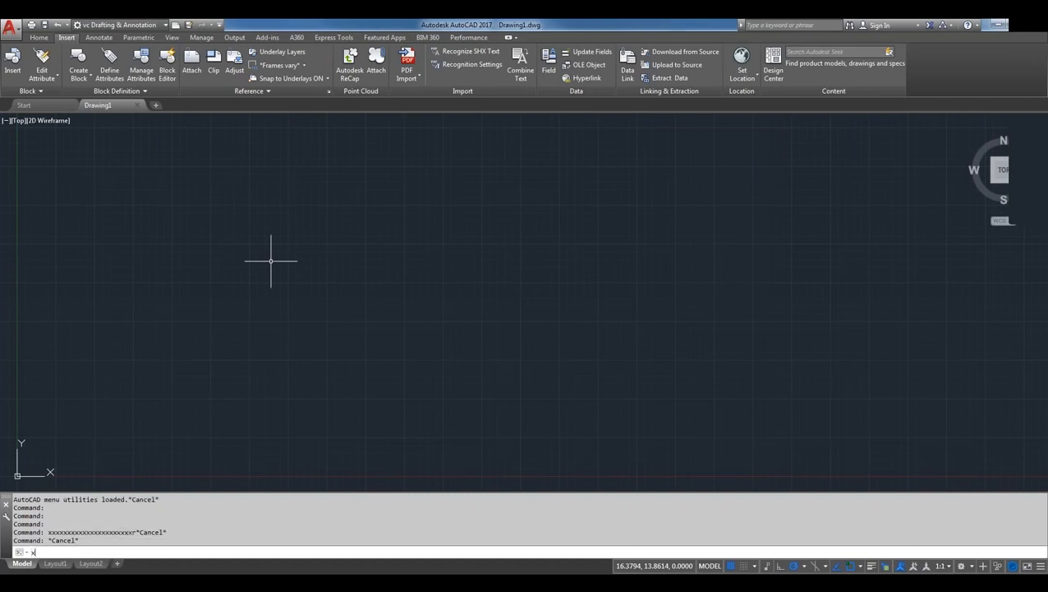
{"action": "type", "text": "r"}
{"action": "key", "text": "Return"}
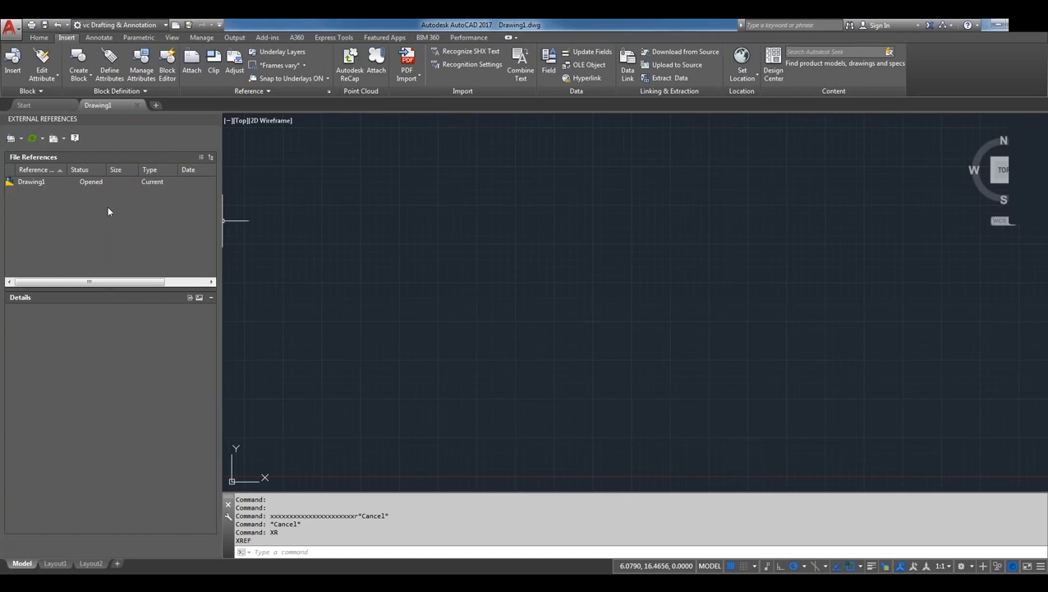
{"action": "left_click", "coordinate": [22, 138]}
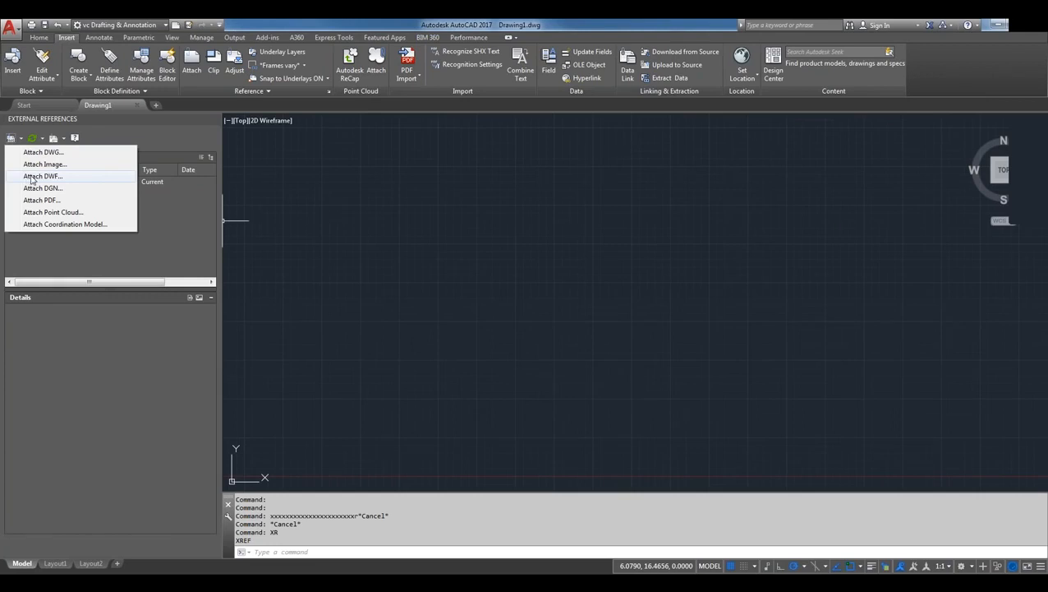
{"action": "left_click", "coordinate": [37, 175]}
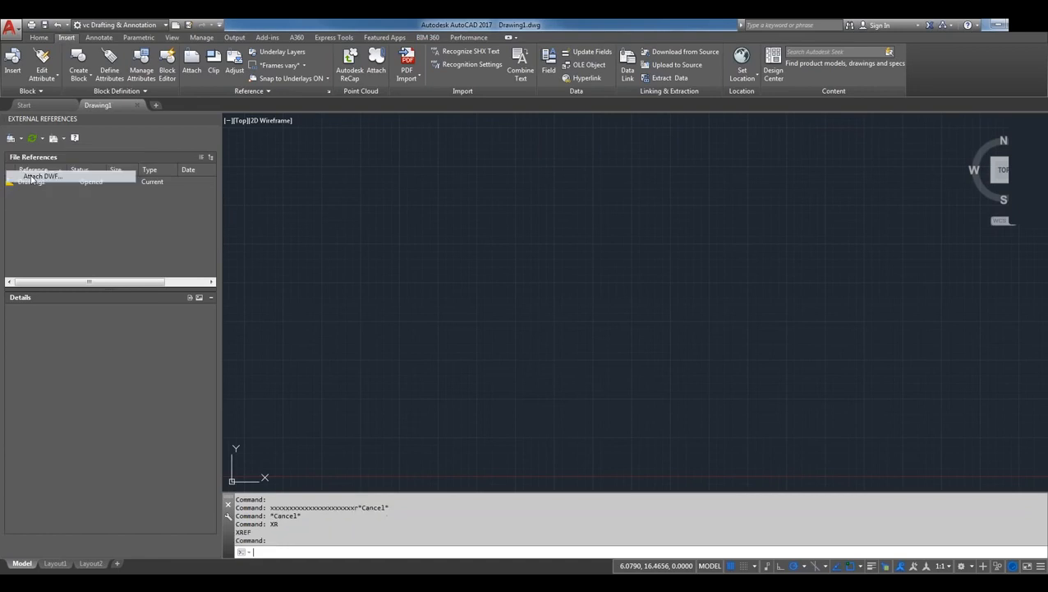
{"action": "left_click", "coordinate": [479, 212]}
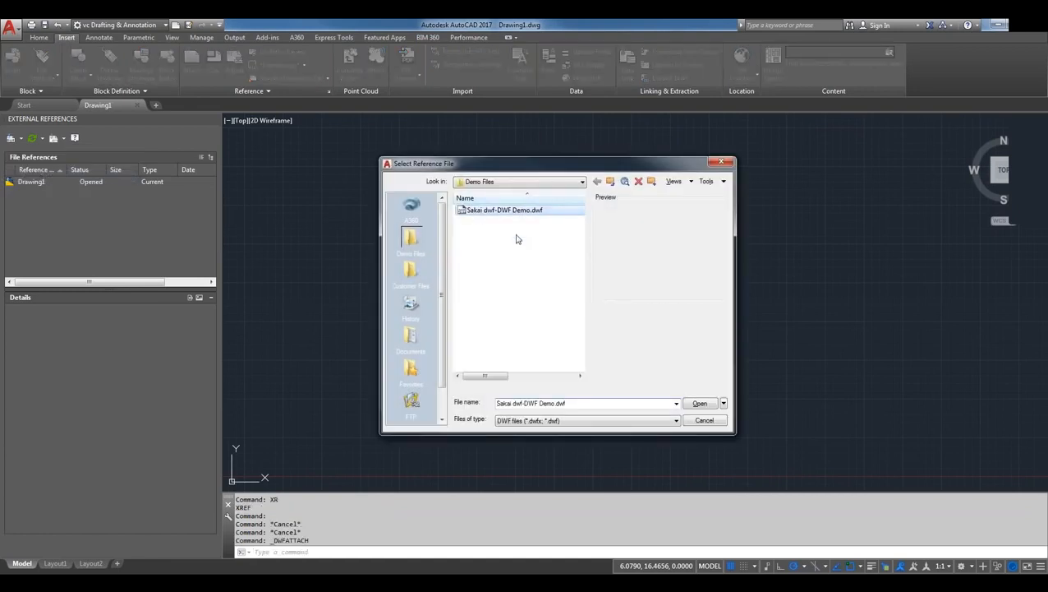
{"action": "left_click", "coordinate": [700, 403]}
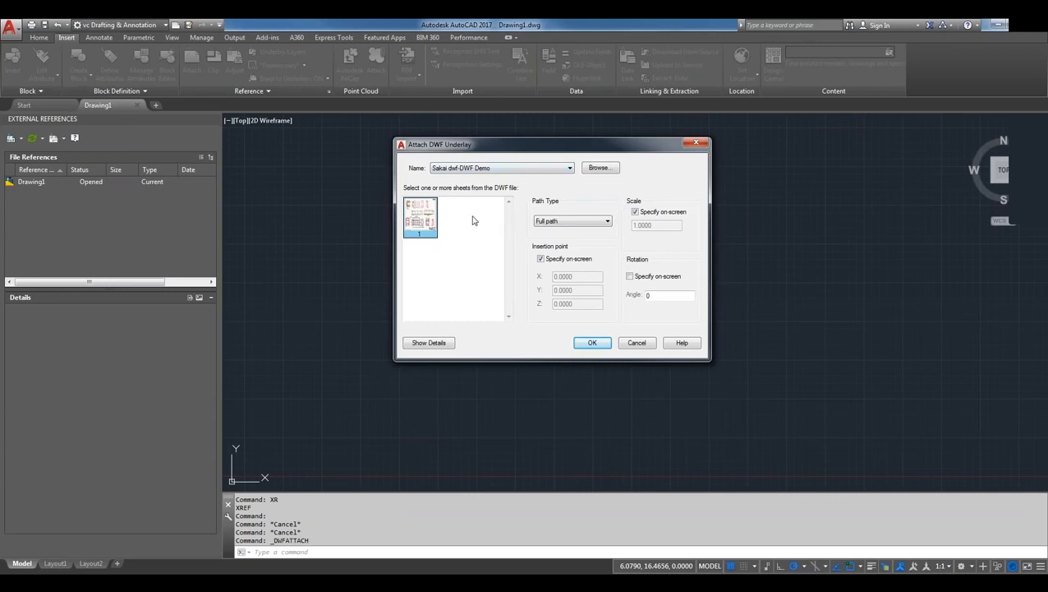
- Attach the DWF underlay at insertion point 0,0,0 with a scale of 1.0000, and zoom to the drawing extents
{"action": "left_click", "coordinate": [636, 212]}
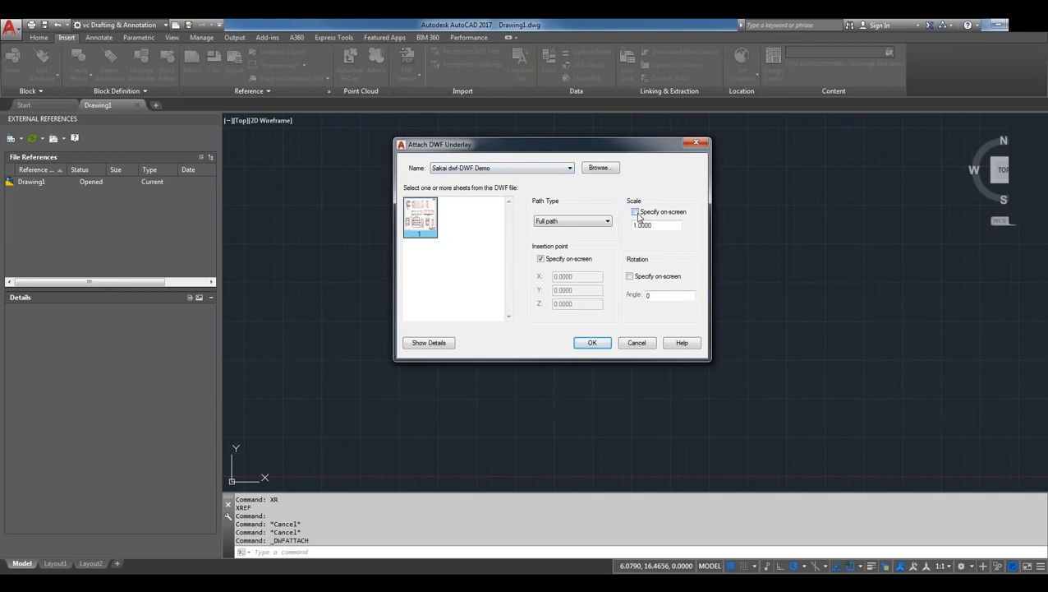
{"action": "left_click", "coordinate": [540, 259]}
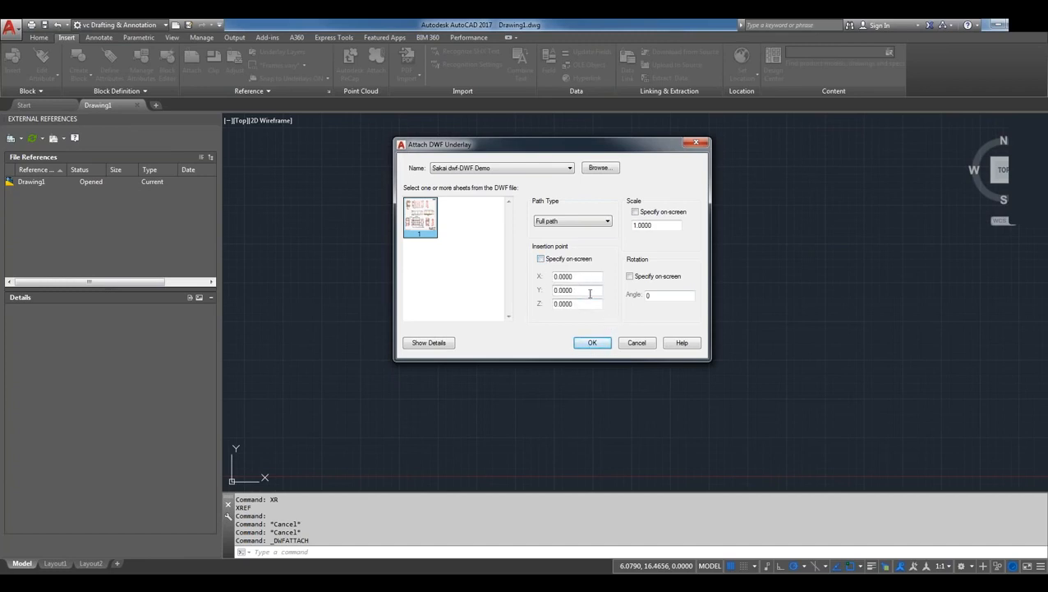
{"action": "left_click", "coordinate": [598, 344]}
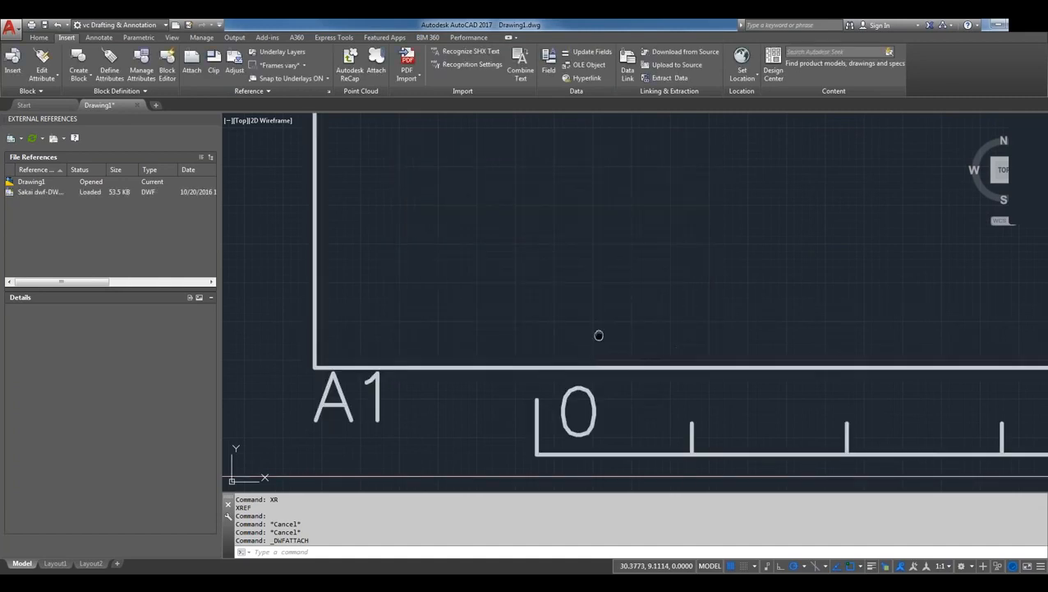
{"action": "middle_click", "coordinate": [599, 335]}
{"action": "middle_click", "coordinate": [599, 335]}
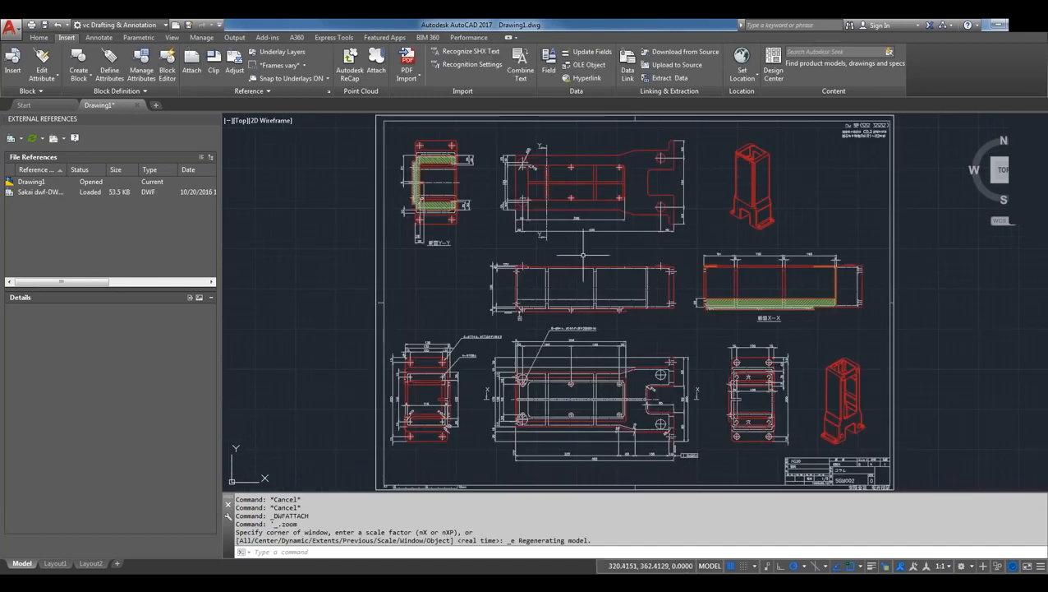
- Try switching the DWF underlay's Column layer off and on and its Title layer off, and cancel the layer changes
{"action": "left_click", "coordinate": [909, 237]}
{"action": "left_click", "coordinate": [869, 240]}
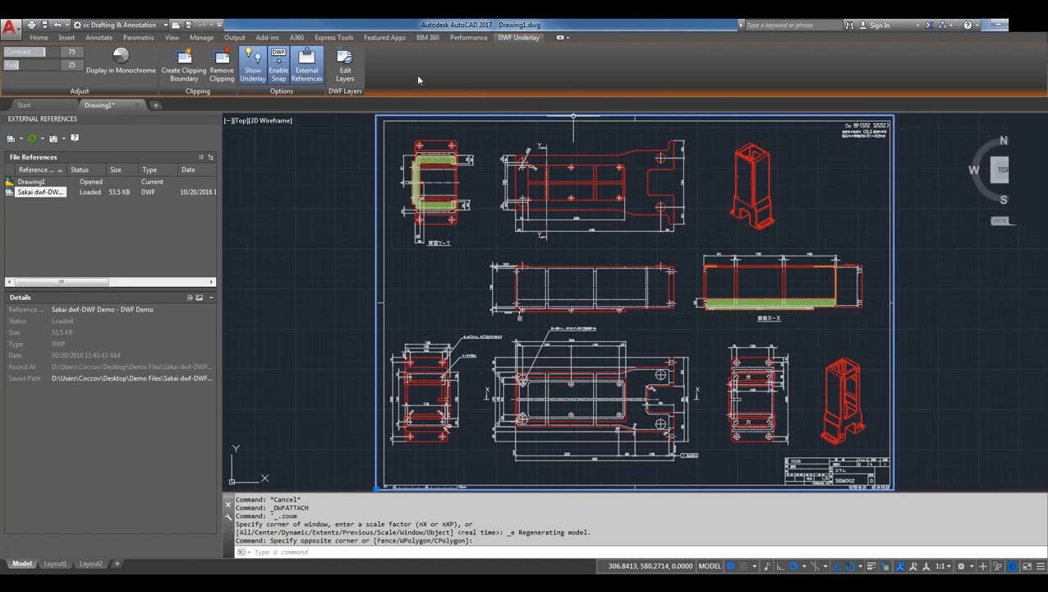
{"action": "left_click", "coordinate": [343, 66]}
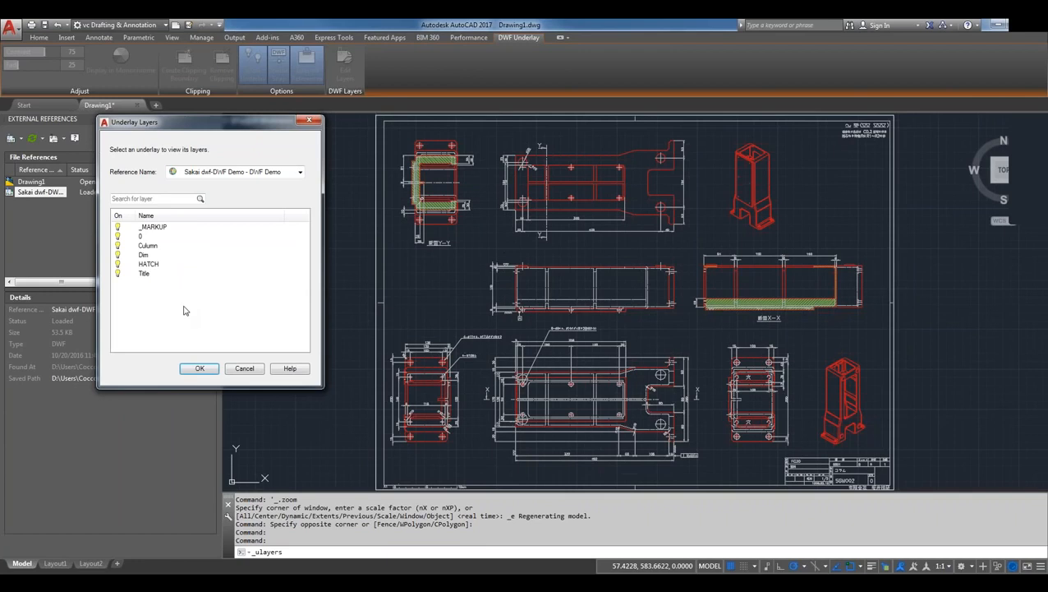
{"action": "left_click", "coordinate": [118, 246]}
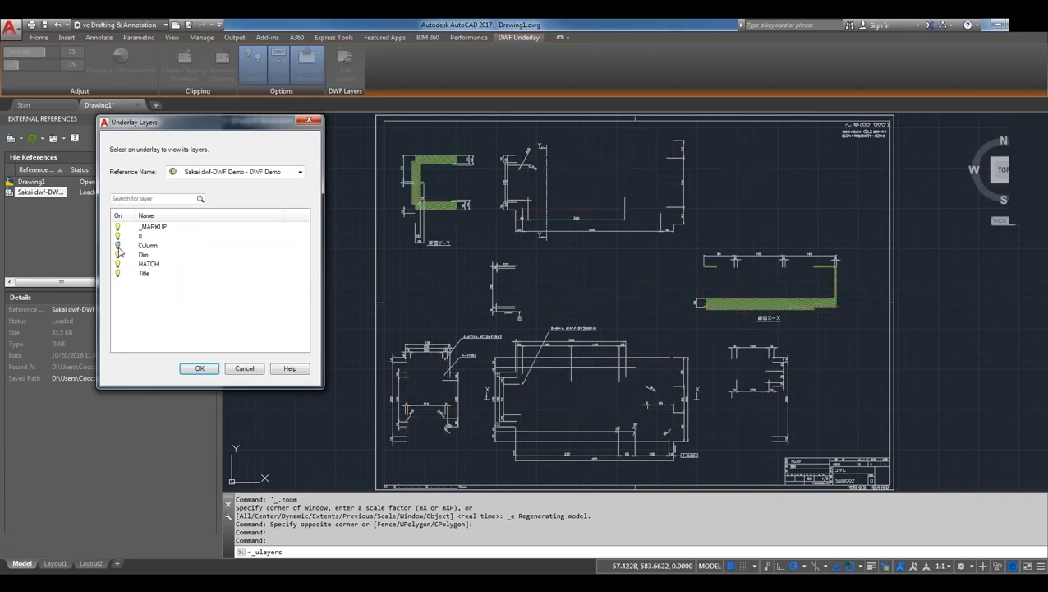
{"action": "left_click", "coordinate": [118, 247]}
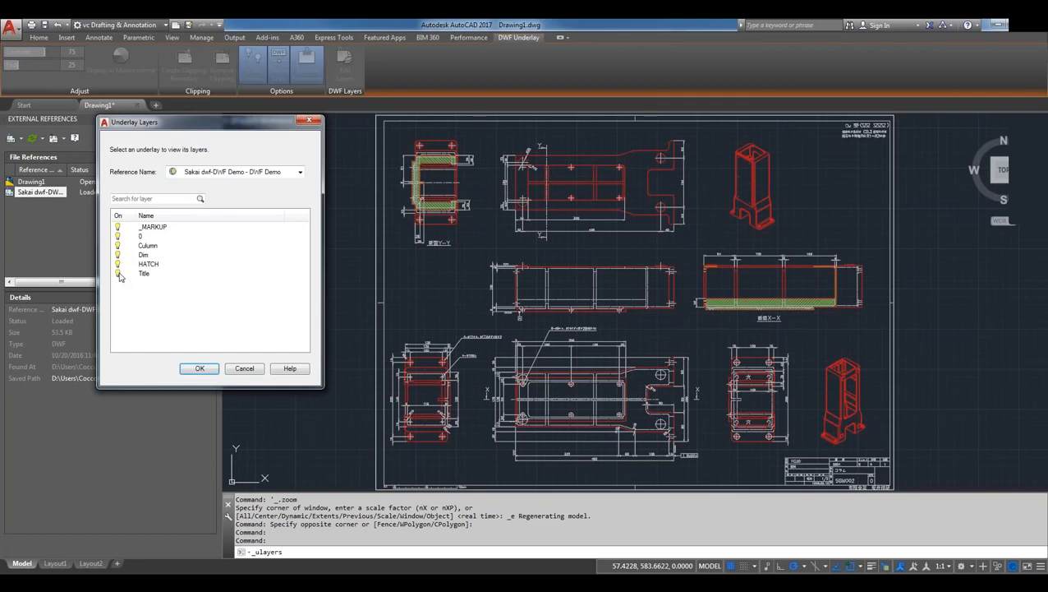
{"action": "left_click", "coordinate": [117, 274]}
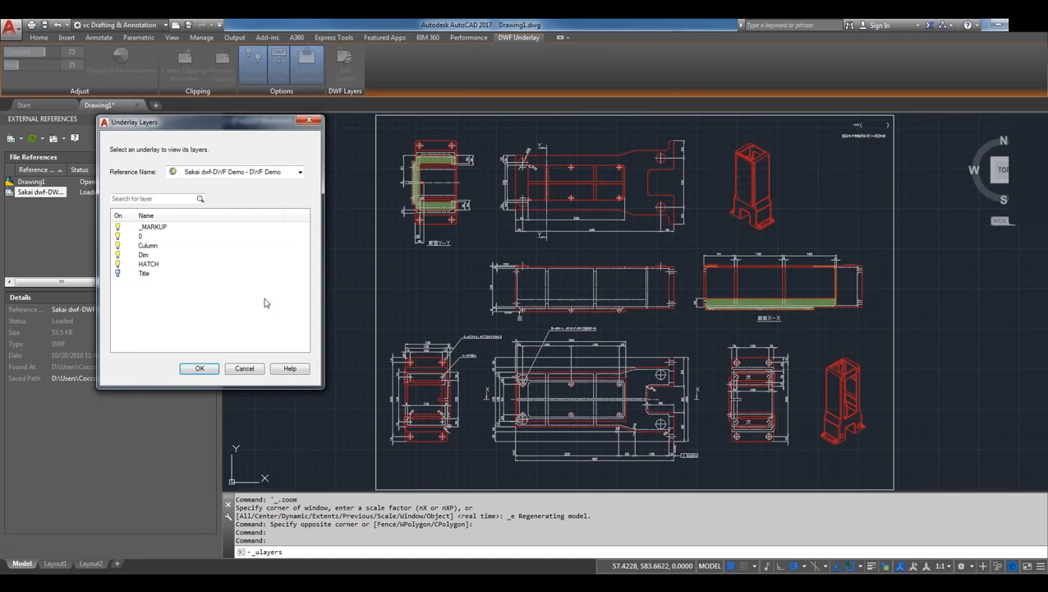
{"action": "left_click", "coordinate": [246, 369]}
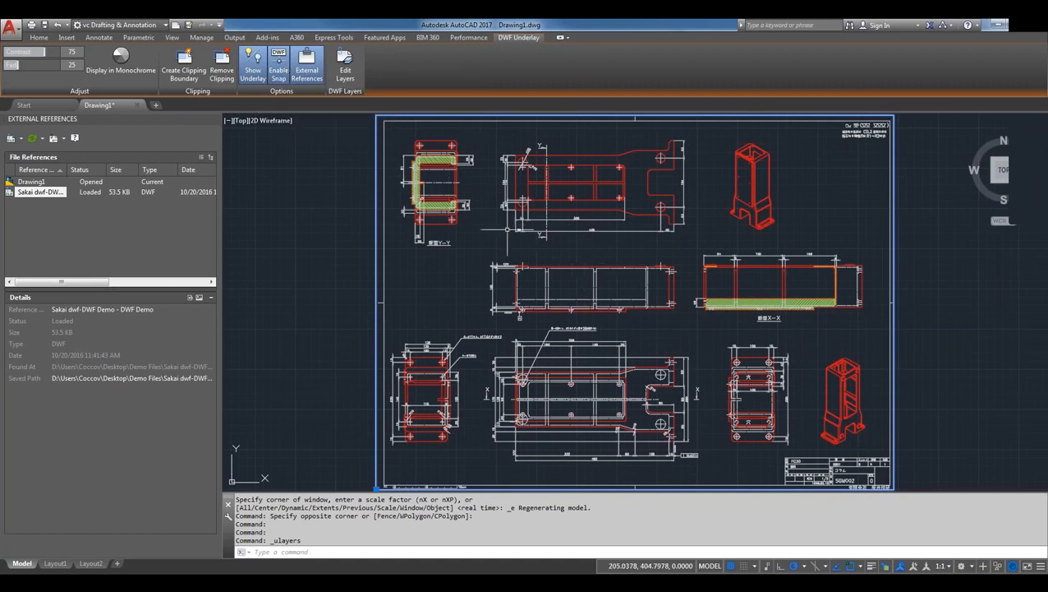
- Measure the distance between the ends of the 300 dimension in the underlay's upper plan view with DIST
{"action": "scroll", "coordinate": [539, 212], "scroll_direction": "up", "scroll_amount": 2}
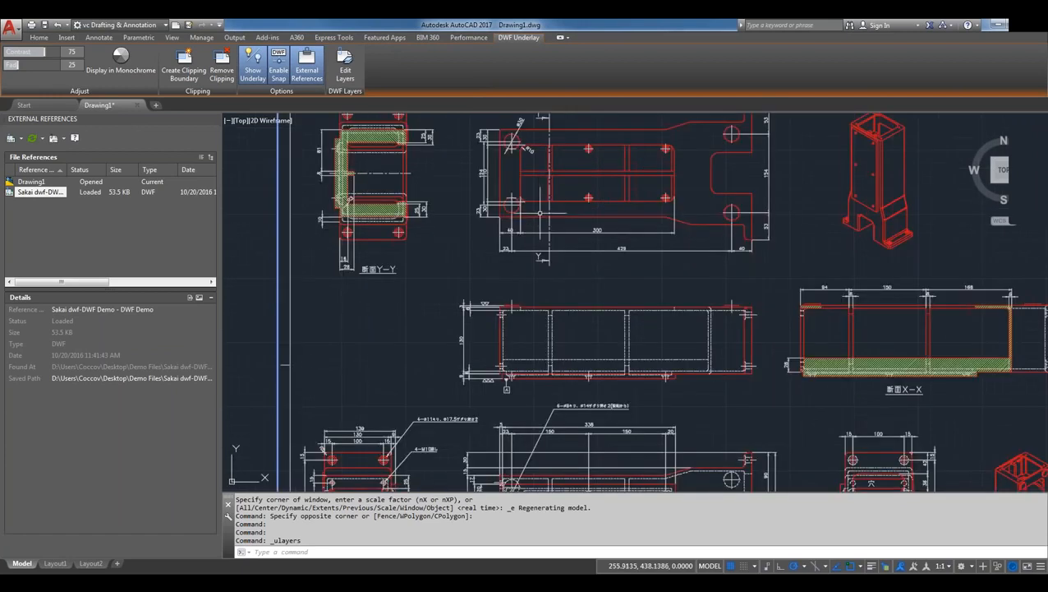
{"action": "type", "text": "di"}
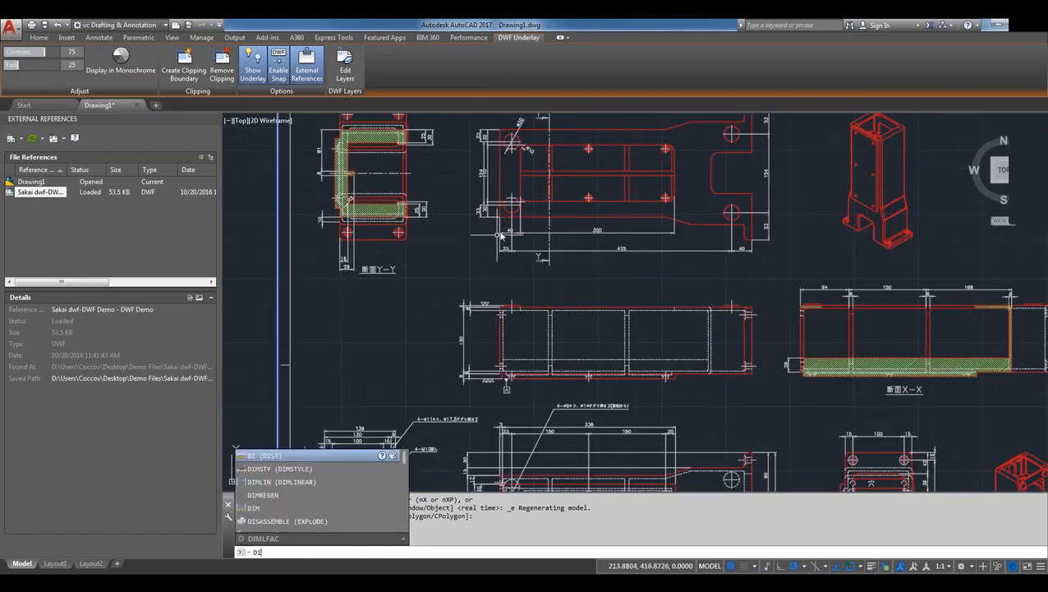
{"action": "key", "text": "Return"}
{"action": "scroll", "coordinate": [501, 235], "scroll_direction": "up", "scroll_amount": 4}
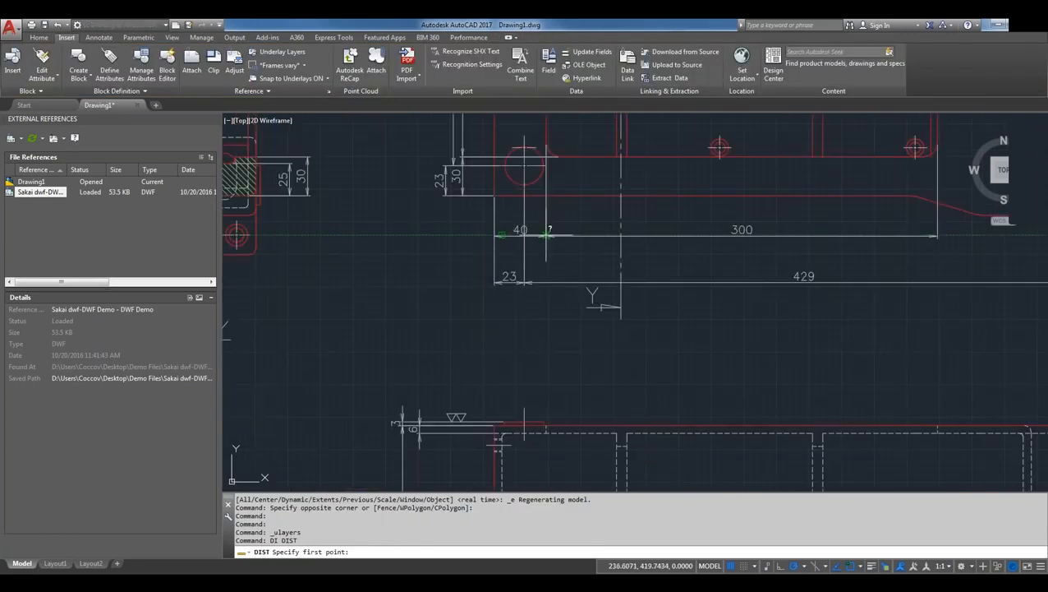
{"action": "left_click", "coordinate": [546, 236]}
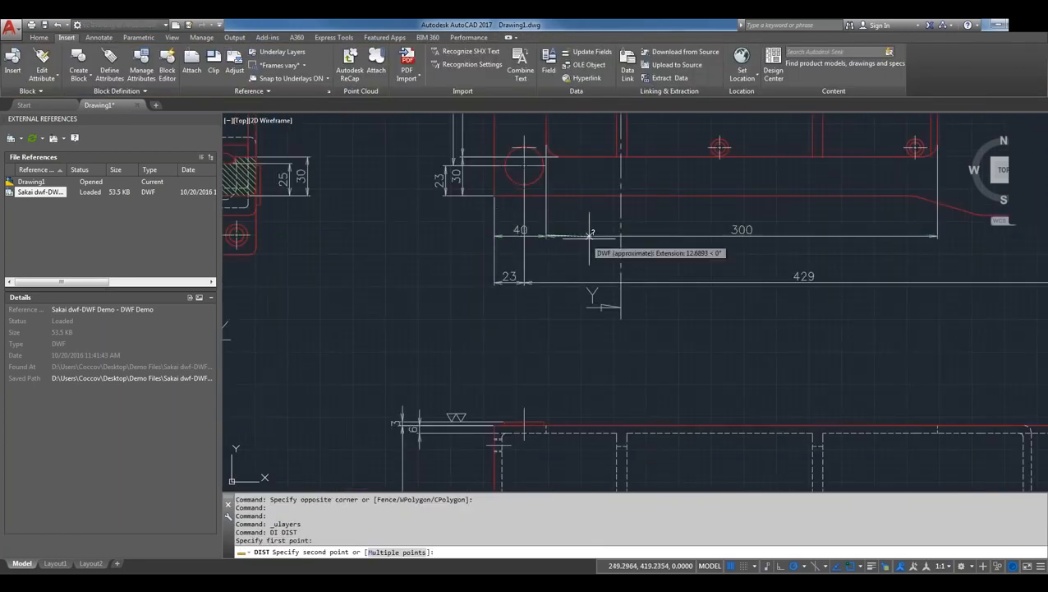
{"action": "left_click", "coordinate": [937, 235]}
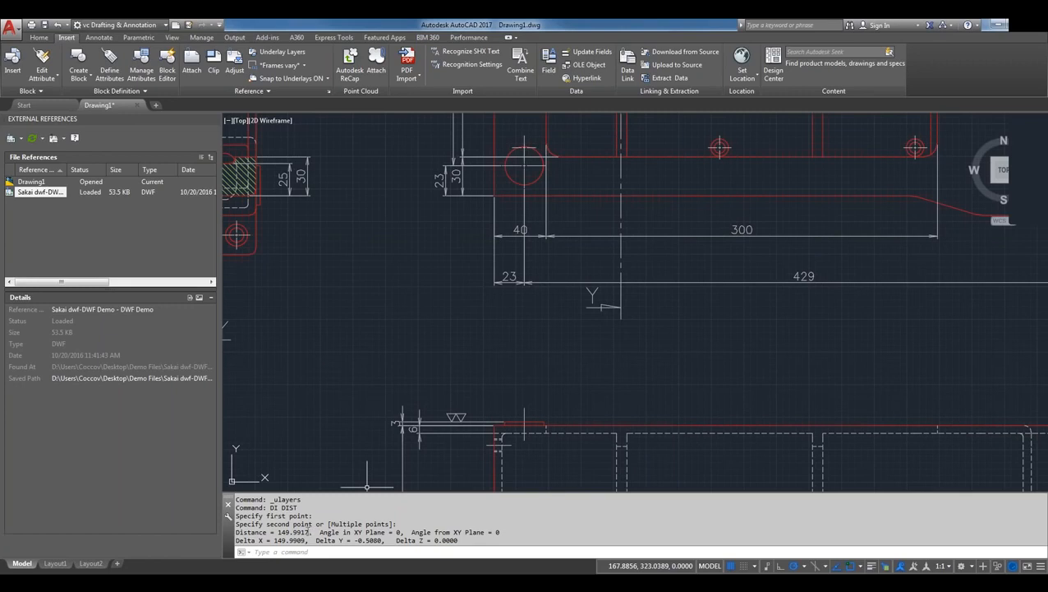
{"action": "left_click_drag", "start_coordinate": [309, 531], "coordinate": [276, 533]}
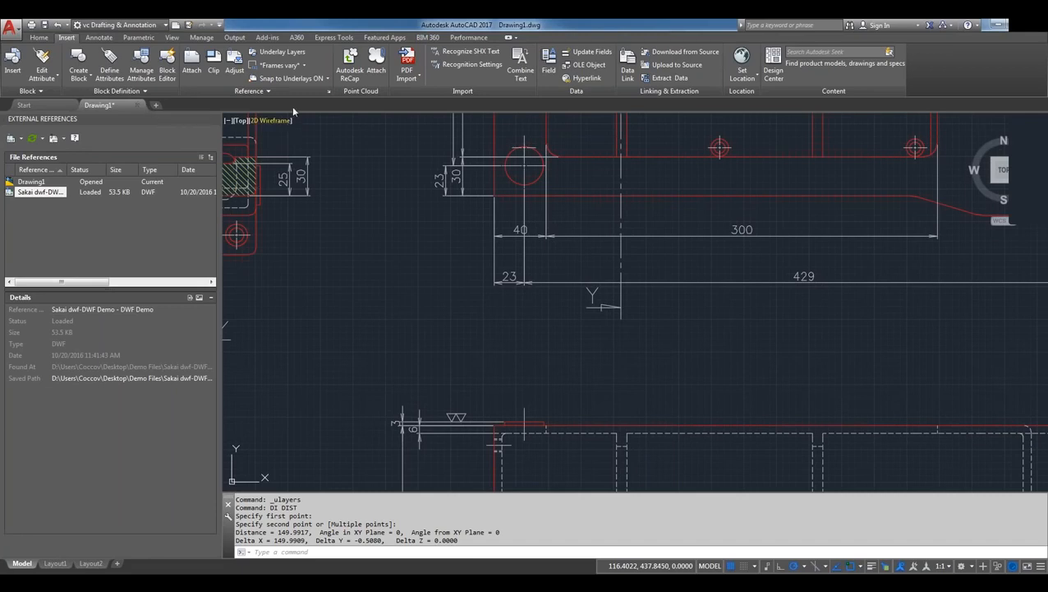
- Display the DWF underlay in monochrome, and hide it and show it again
{"action": "left_click", "coordinate": [727, 280]}
{"action": "scroll", "coordinate": [599, 279], "scroll_direction": "down", "scroll_amount": 2}
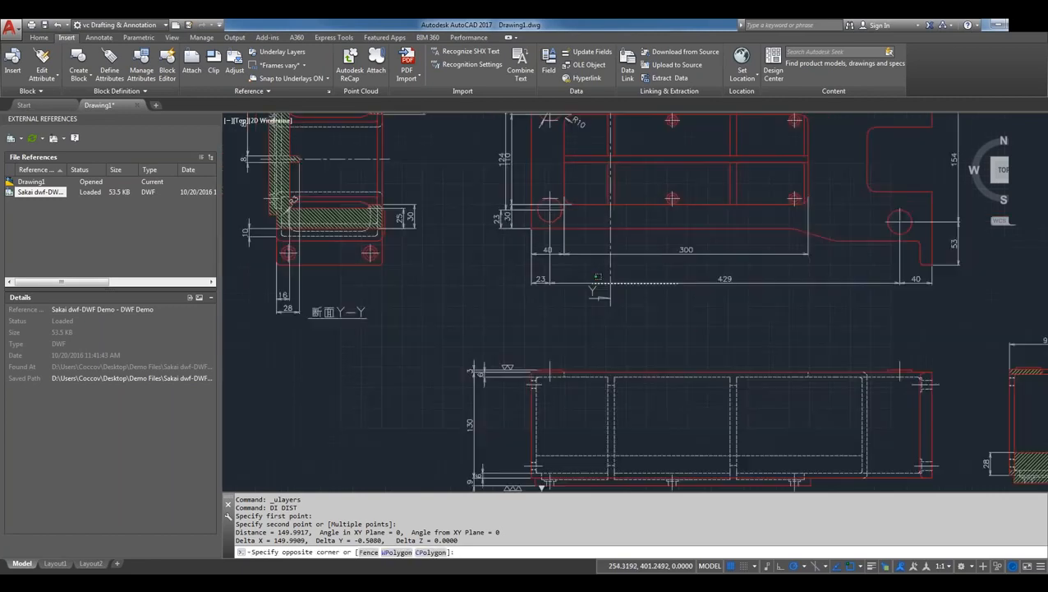
{"action": "scroll", "coordinate": [598, 276], "scroll_direction": "down", "scroll_amount": 3}
{"action": "left_click", "coordinate": [231, 252]}
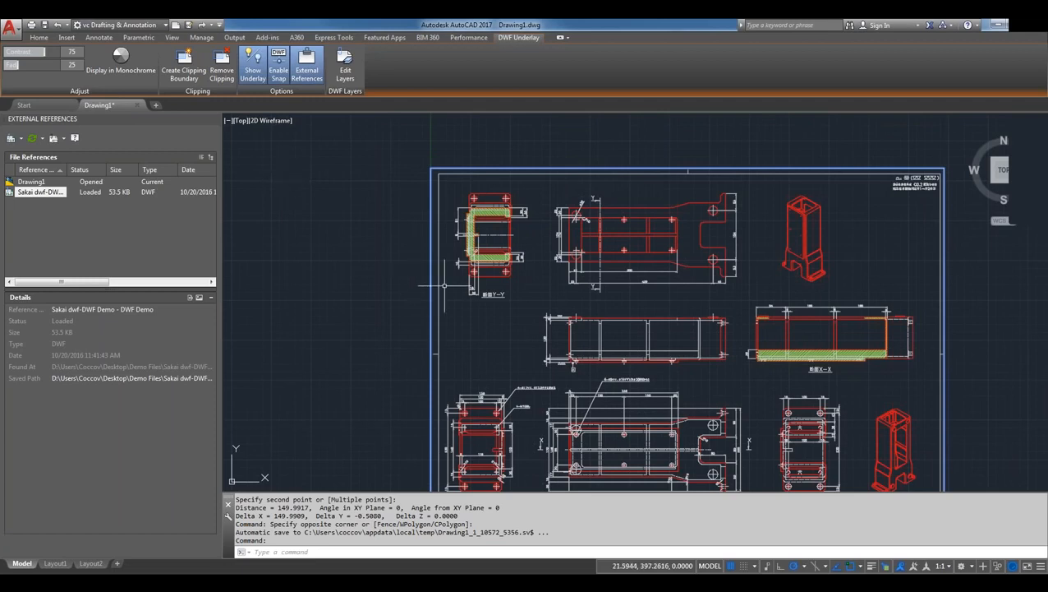
{"action": "left_click", "coordinate": [115, 62]}
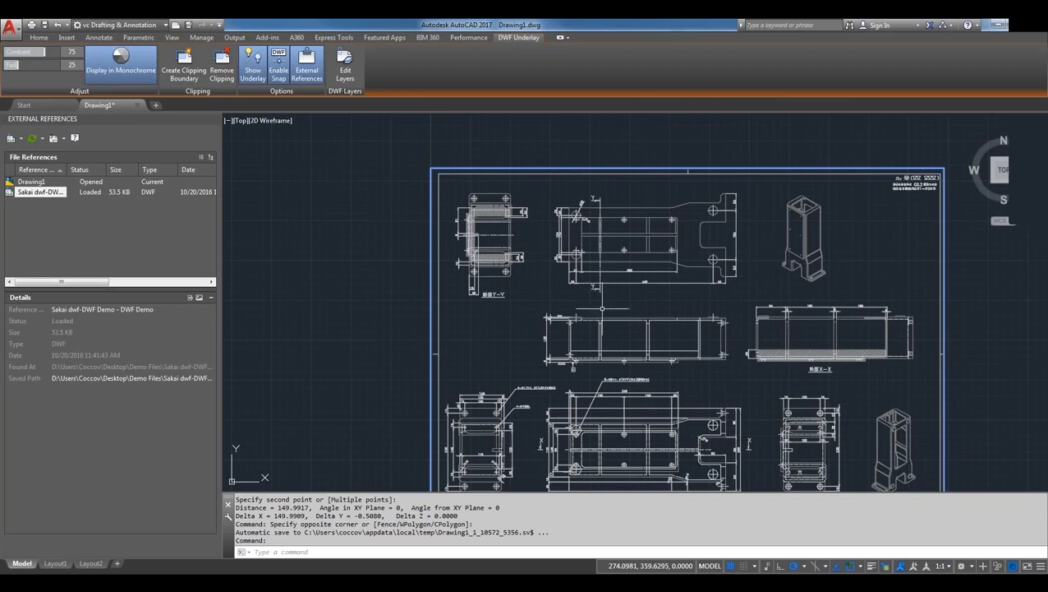
{"action": "left_click", "coordinate": [253, 64]}
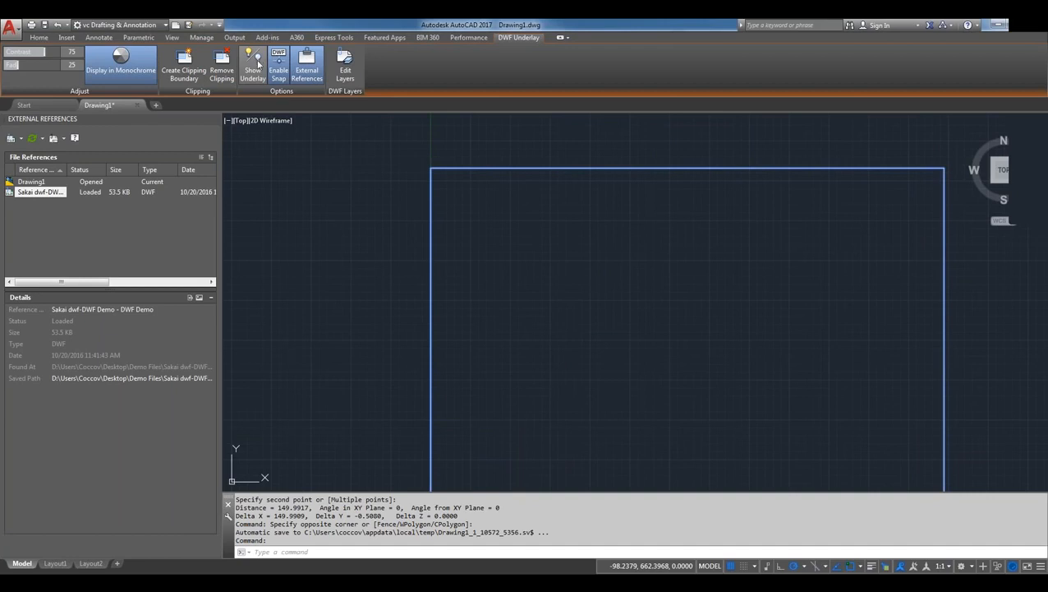
{"action": "left_click", "coordinate": [256, 70]}
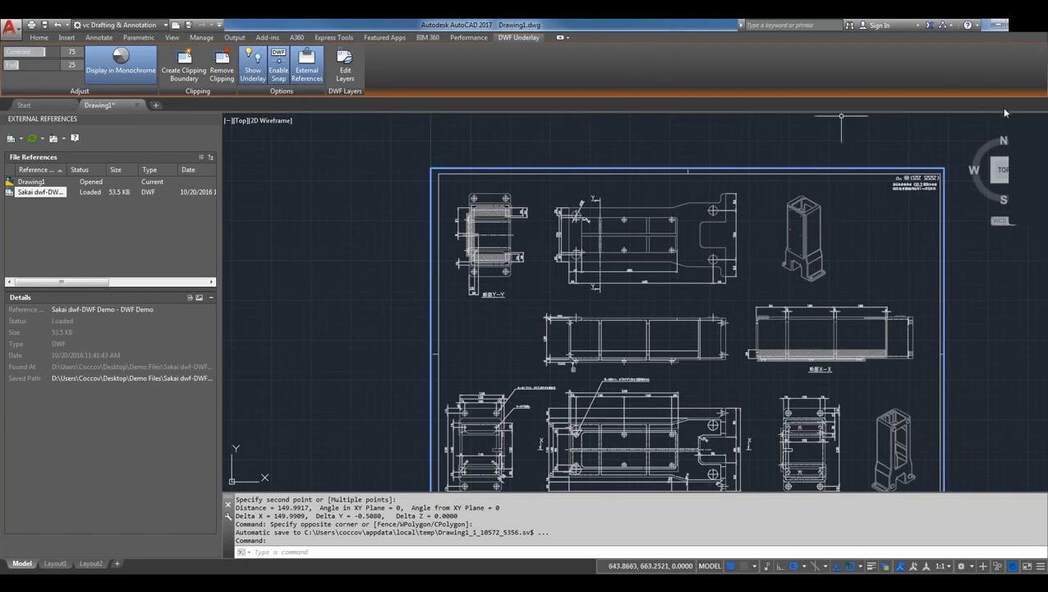
- Reduce the AutoCAD window from full screen and close Drawing1 without saving its changes
{"action": "double_click", "coordinate": [602, 28]}
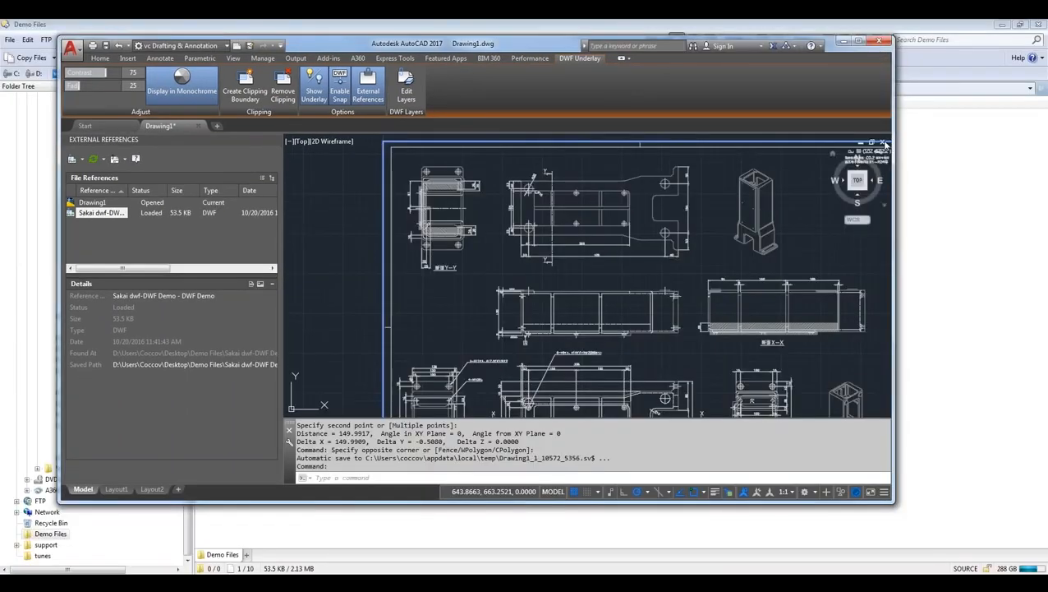
{"action": "left_click", "coordinate": [882, 142]}
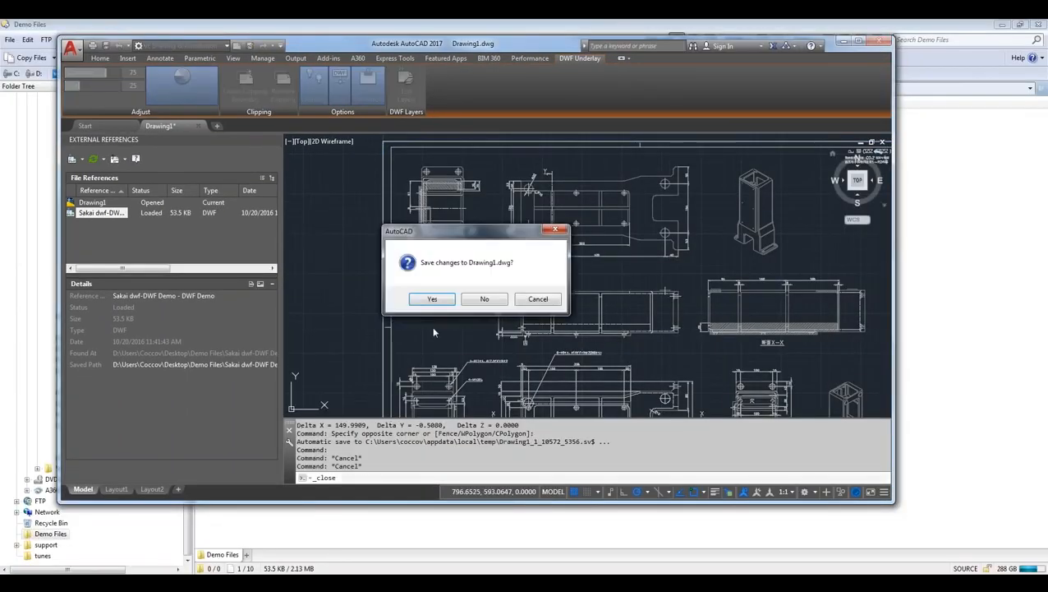
{"action": "left_click", "coordinate": [482, 299]}
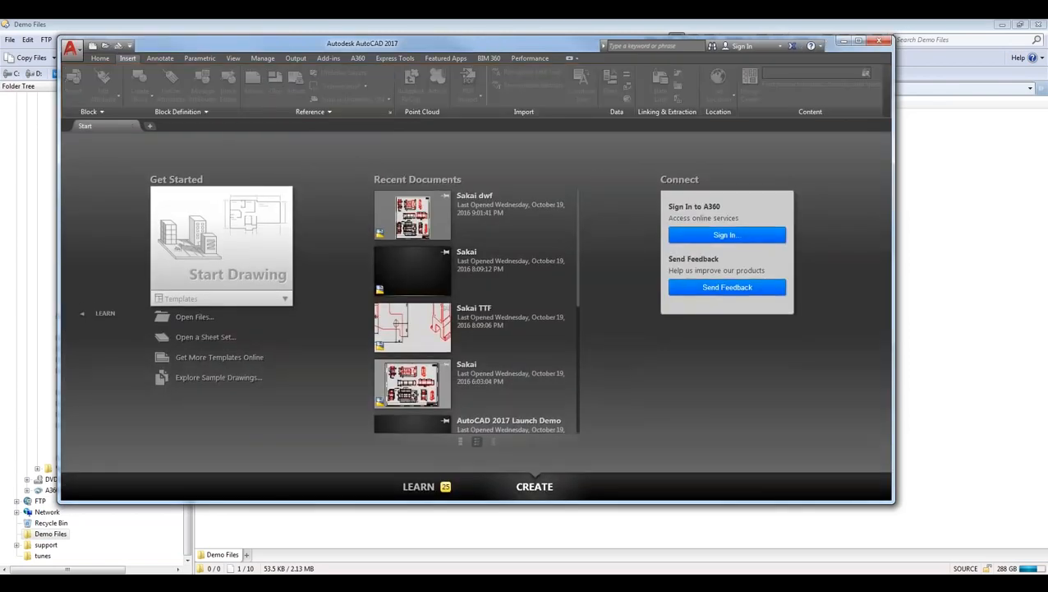
- Minimize the Demo Files window, maximize AutoCAD, and start a new drawing
{"action": "left_click", "coordinate": [482, 31]}
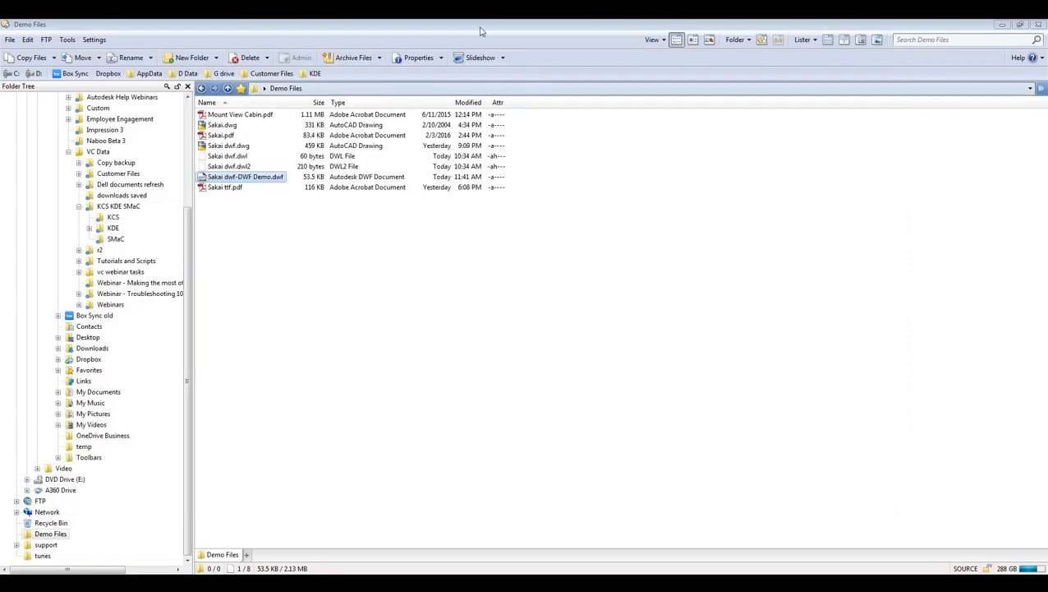
{"action": "left_click", "coordinate": [999, 26]}
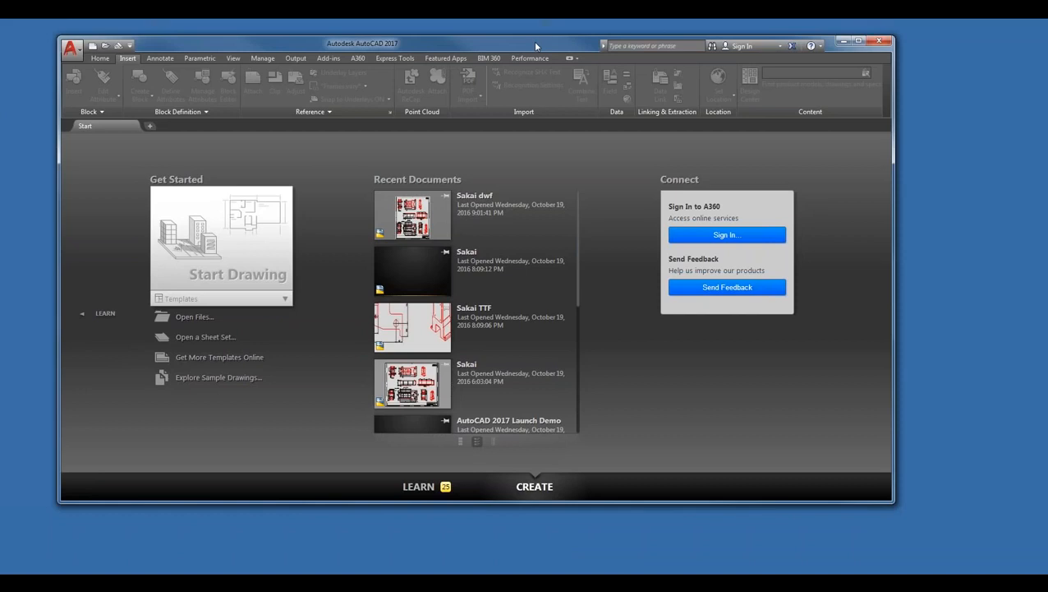
{"action": "double_click", "coordinate": [535, 46]}
{"action": "left_click", "coordinate": [290, 234]}
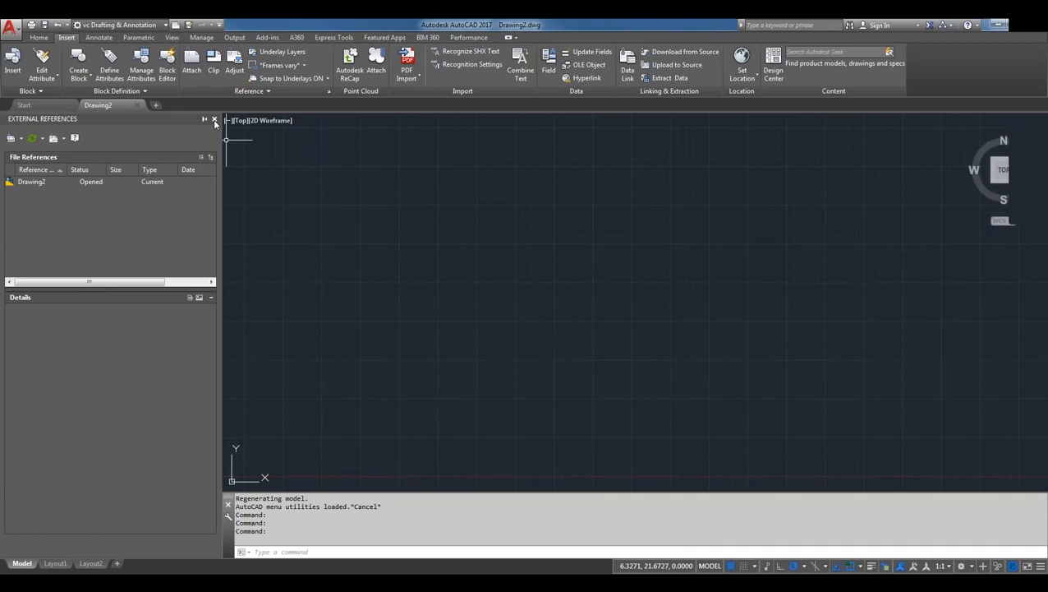
- Attach Sakai.pdf as a PDF underlay at 0,0,0 with full path, scale 1 and rotation 0, and fit it in the view
{"action": "left_click", "coordinate": [22, 139]}
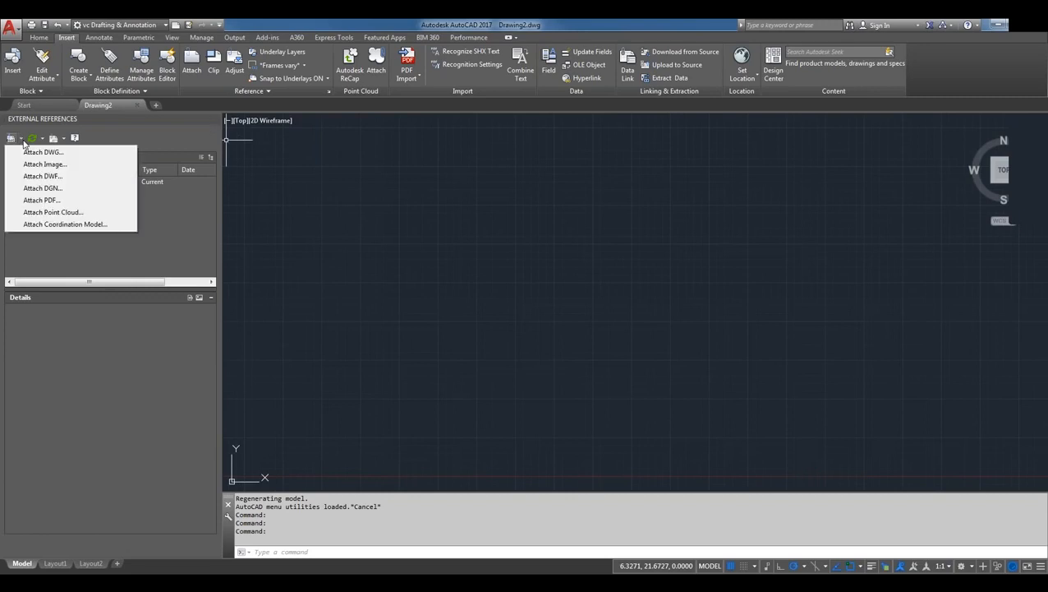
{"action": "left_click", "coordinate": [43, 200]}
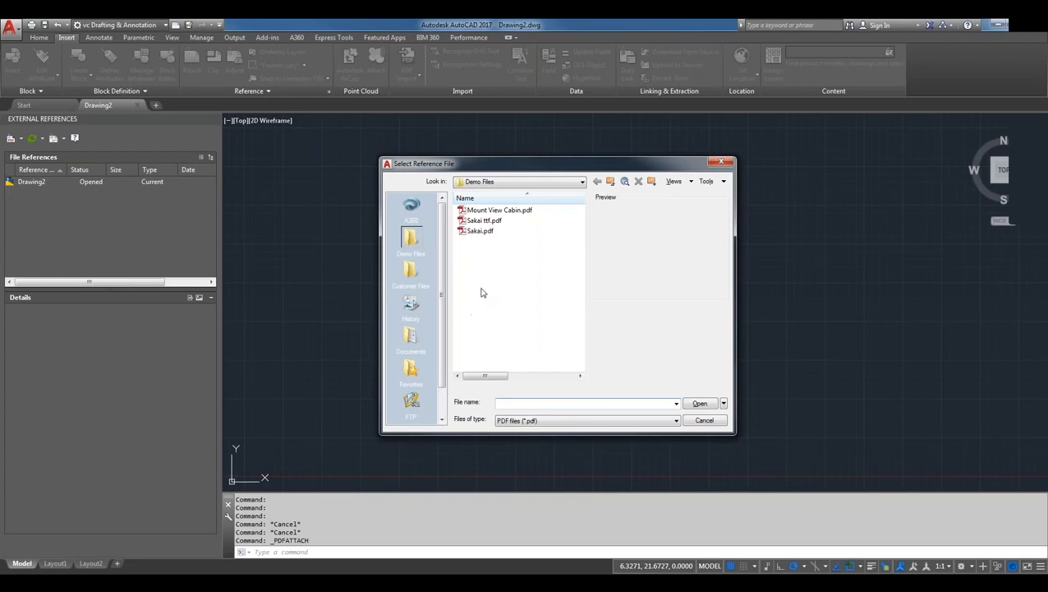
{"action": "left_click", "coordinate": [483, 232]}
{"action": "right_click", "coordinate": [485, 236]}
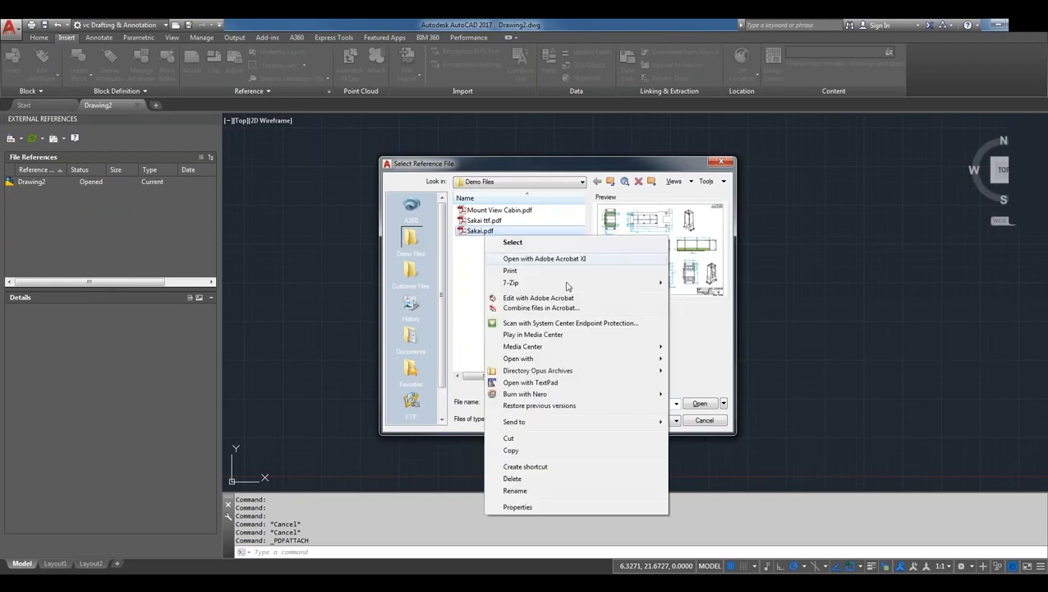
{"action": "left_click", "coordinate": [704, 374]}
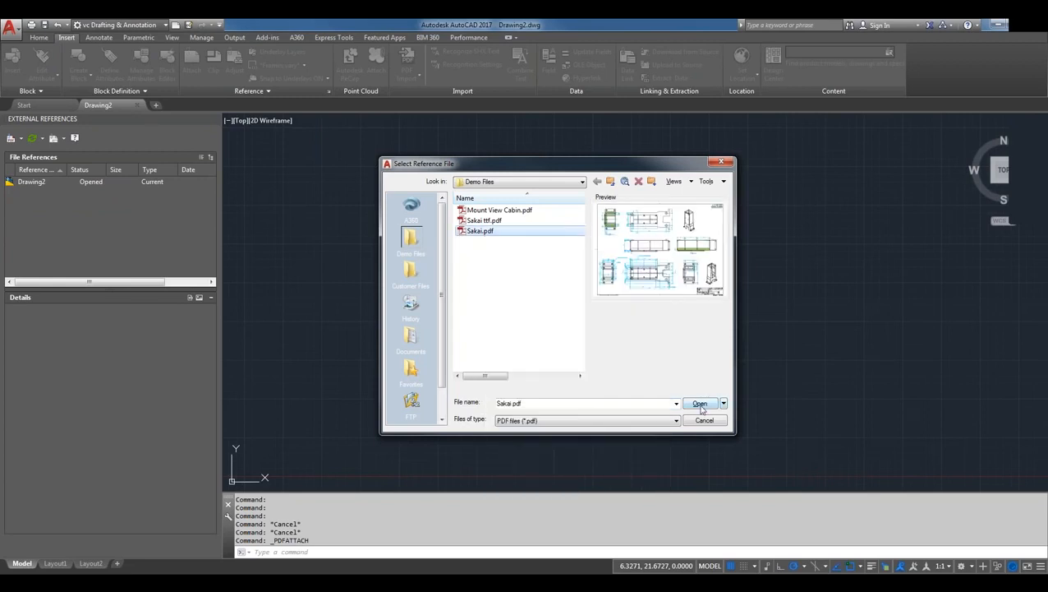
{"action": "left_click", "coordinate": [700, 403]}
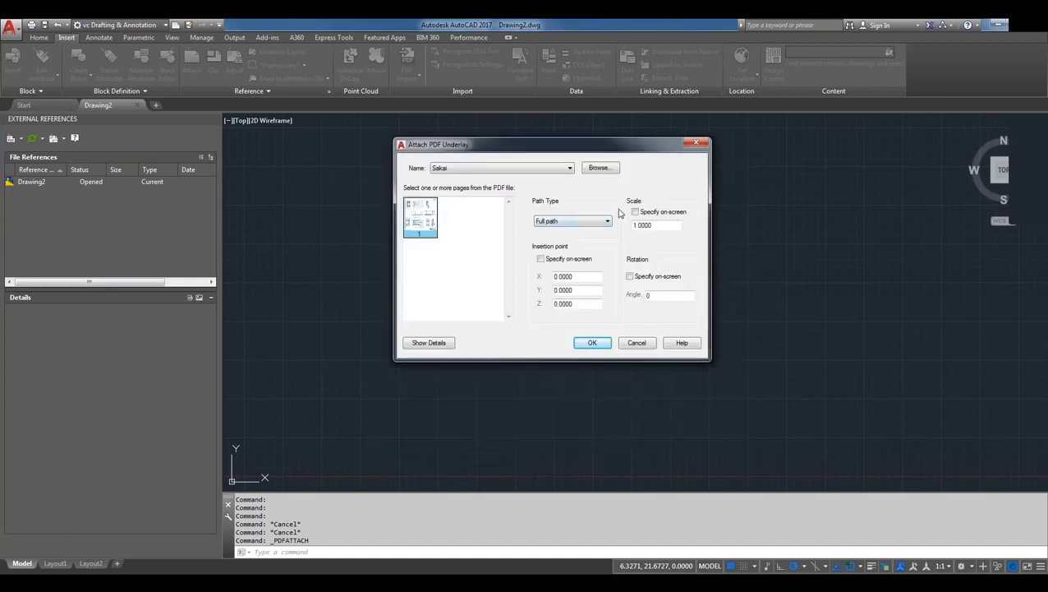
{"action": "left_click", "coordinate": [591, 344]}
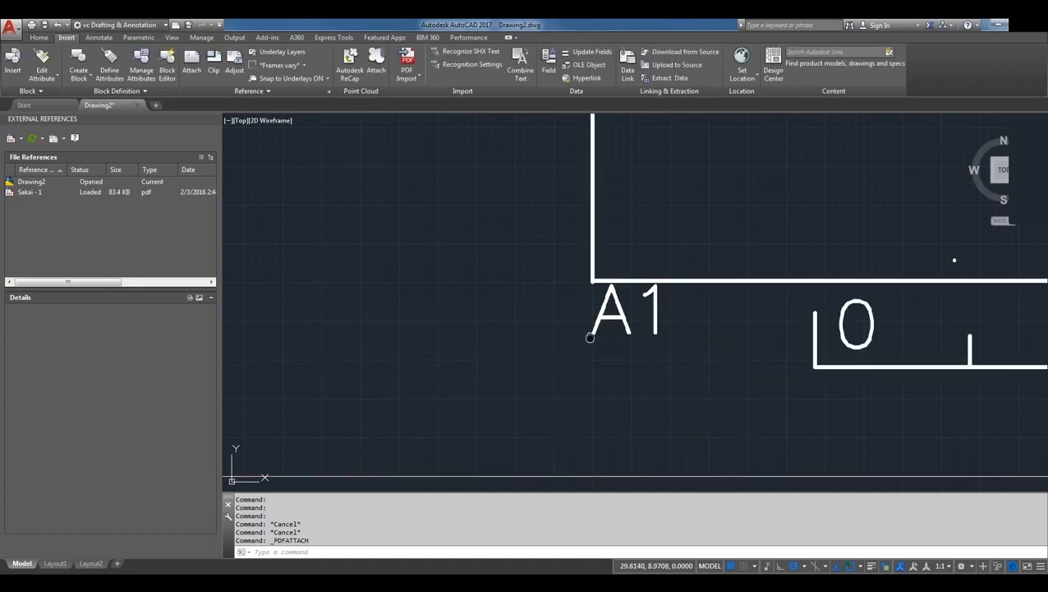
{"action": "middle_click", "coordinate": [589, 328]}
{"action": "middle_click", "coordinate": [589, 328]}
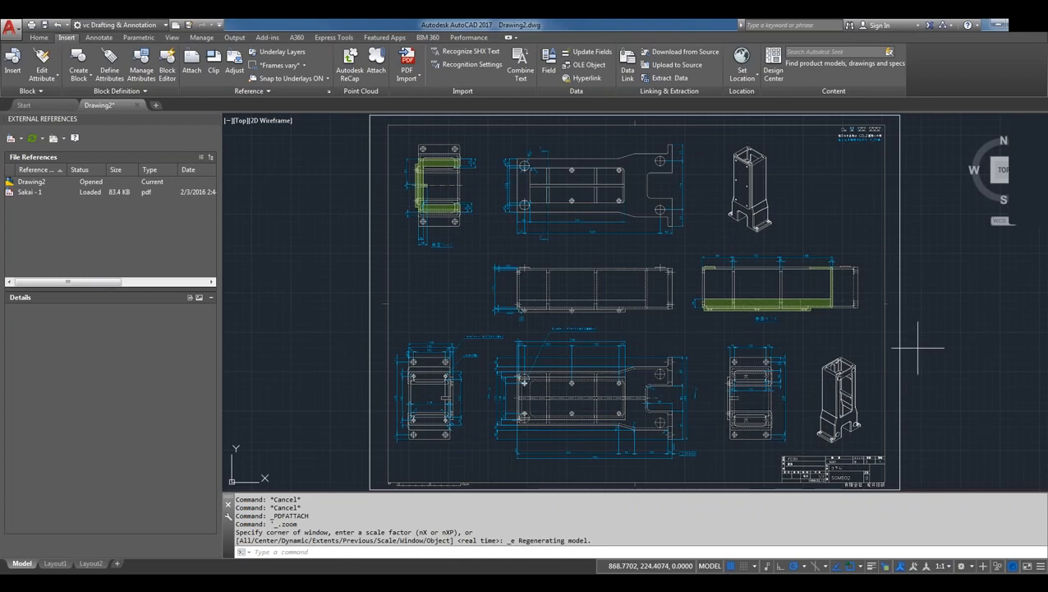
- Select the PDF underlay to review its editing options, and clear the selection
{"action": "left_click", "coordinate": [884, 350]}
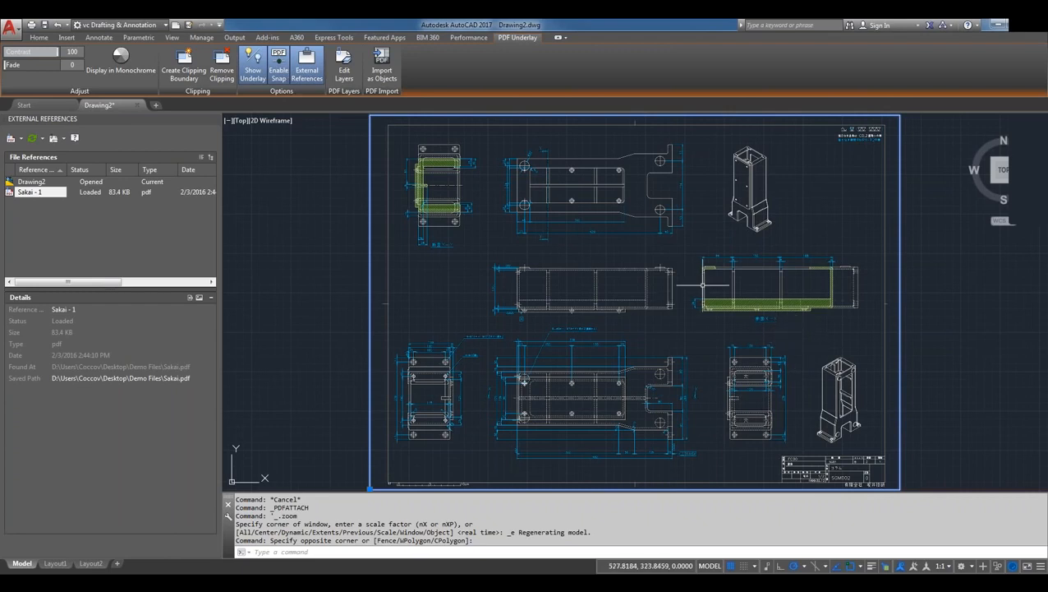
{"action": "mouse_move", "coordinate": [703, 284]}
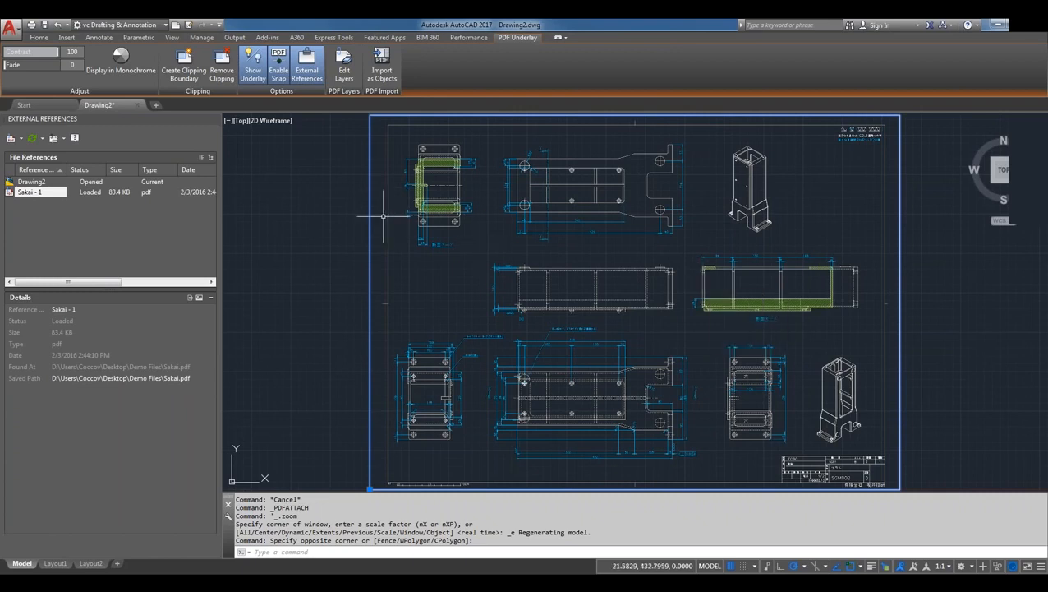
{"action": "mouse_move", "coordinate": [390, 213]}
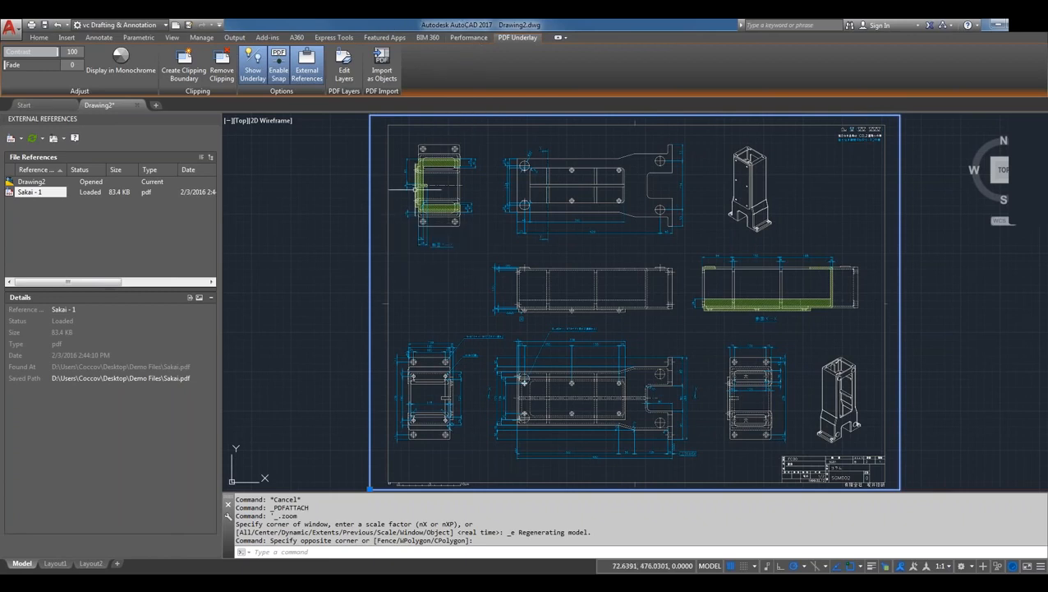
{"action": "key", "text": "Escape"}
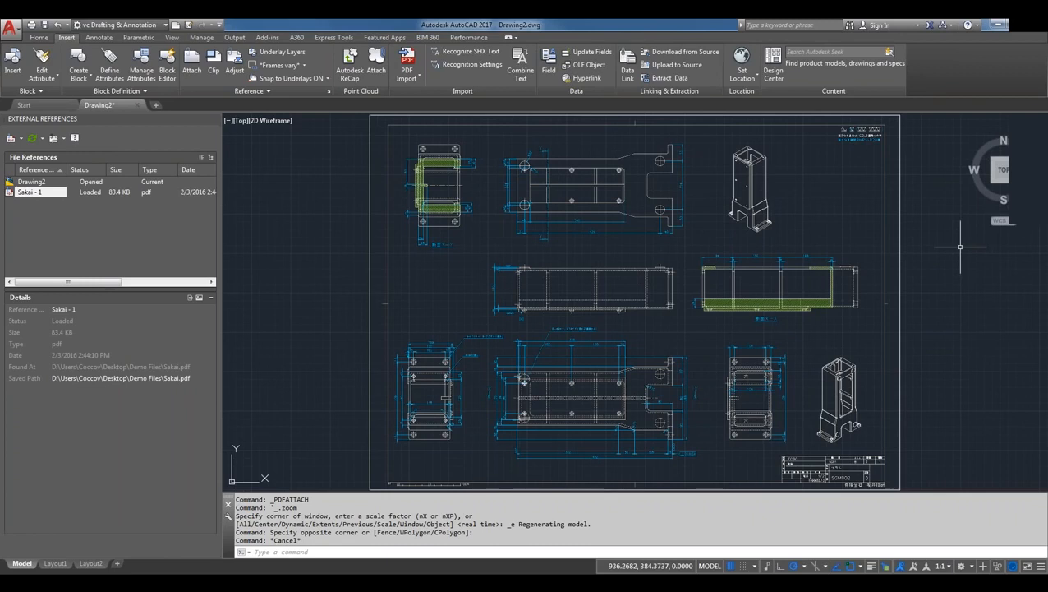
{"action": "left_click", "coordinate": [416, 78]}
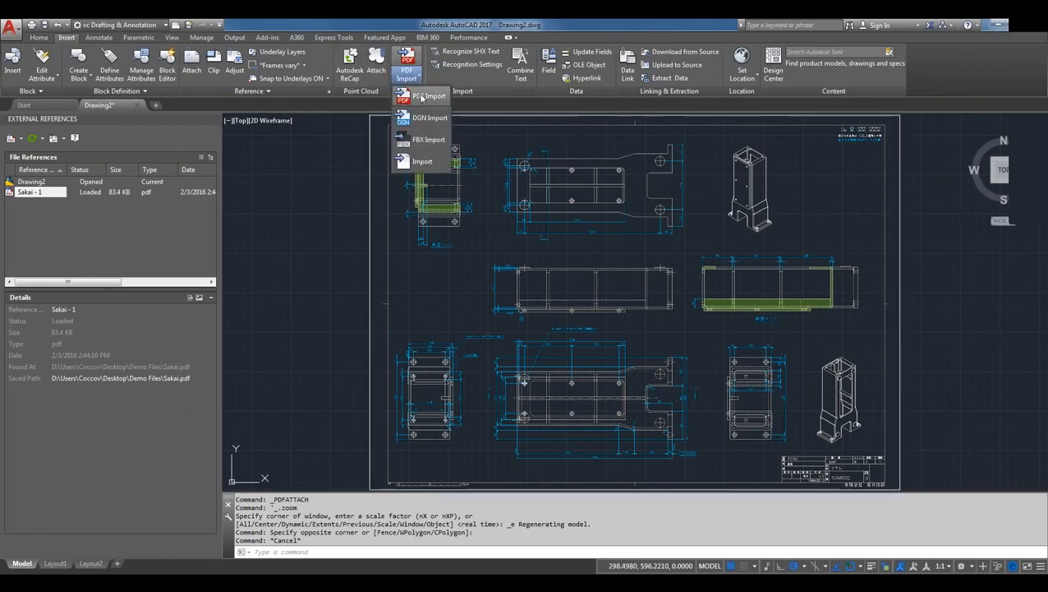
{"action": "left_click", "coordinate": [421, 97]}
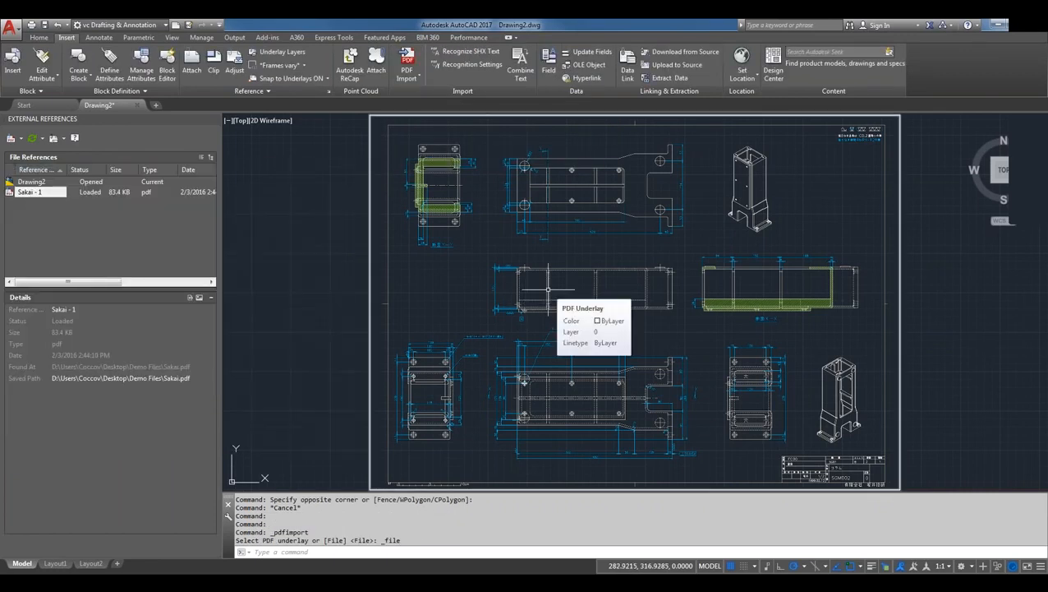
{"action": "type", "text": "IM"}
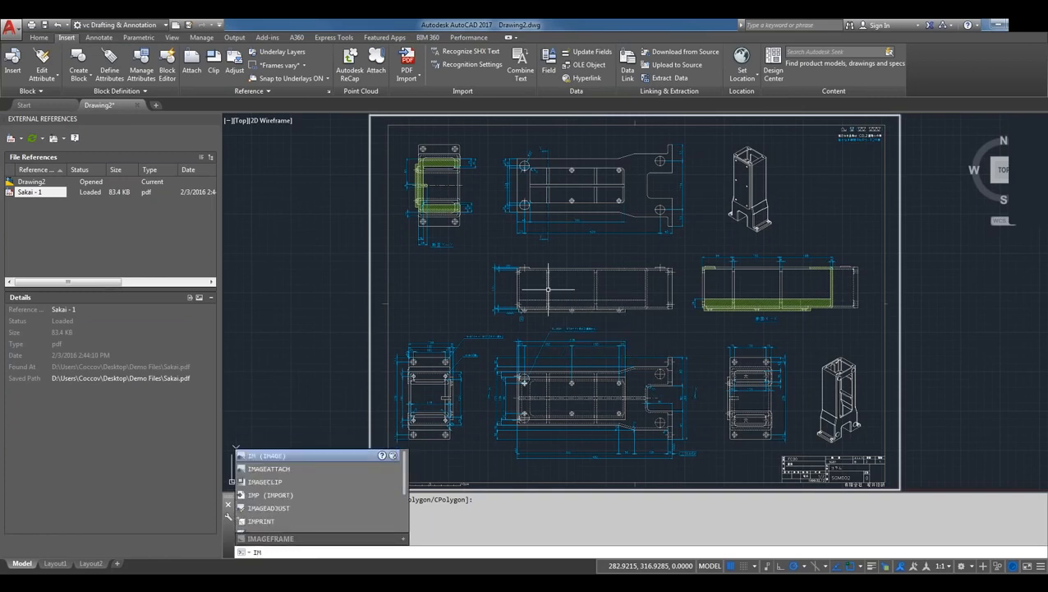
{"action": "key", "text": "BackSpace"}
{"action": "key", "text": "BackSpace"}
- Convert the entire PDF underlay into drawing objects with PDFIMPORT and detach the underlay
{"action": "type", "text": "pdfimpor"}
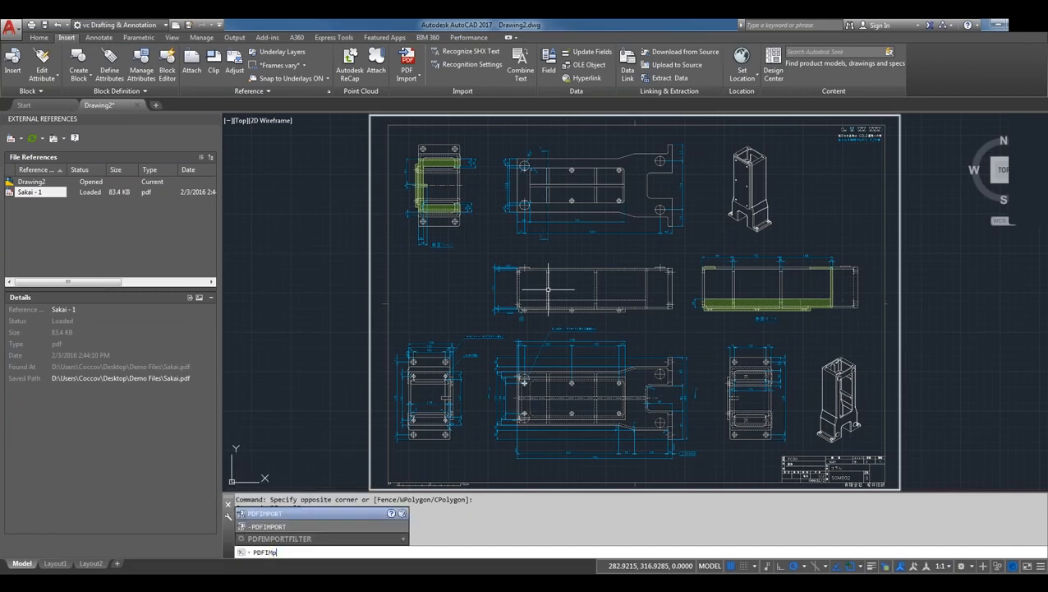
{"action": "type", "text": "t"}
{"action": "key", "text": "Return"}
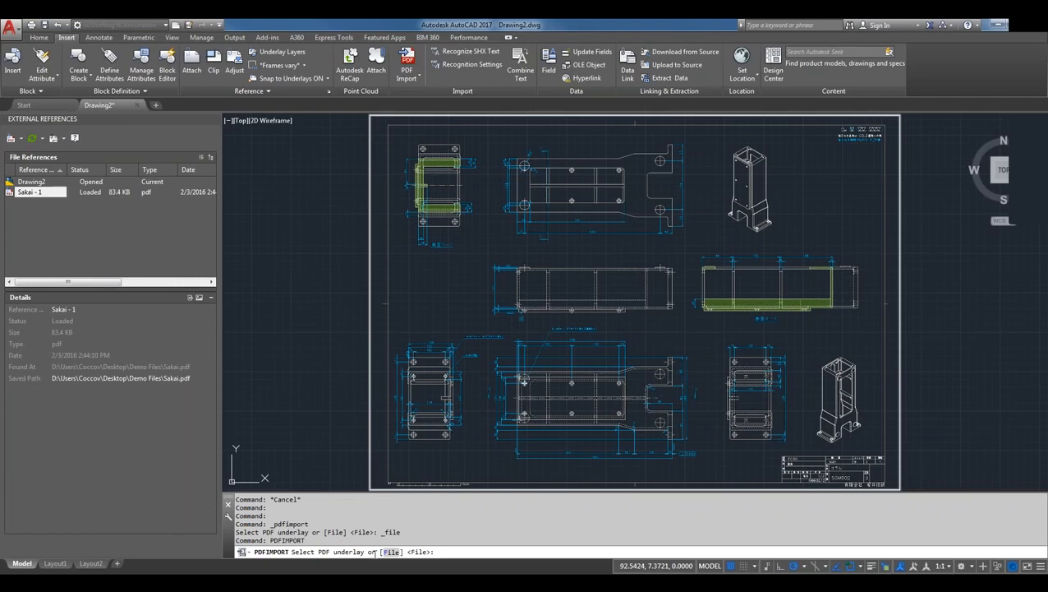
{"action": "left_click", "coordinate": [901, 403]}
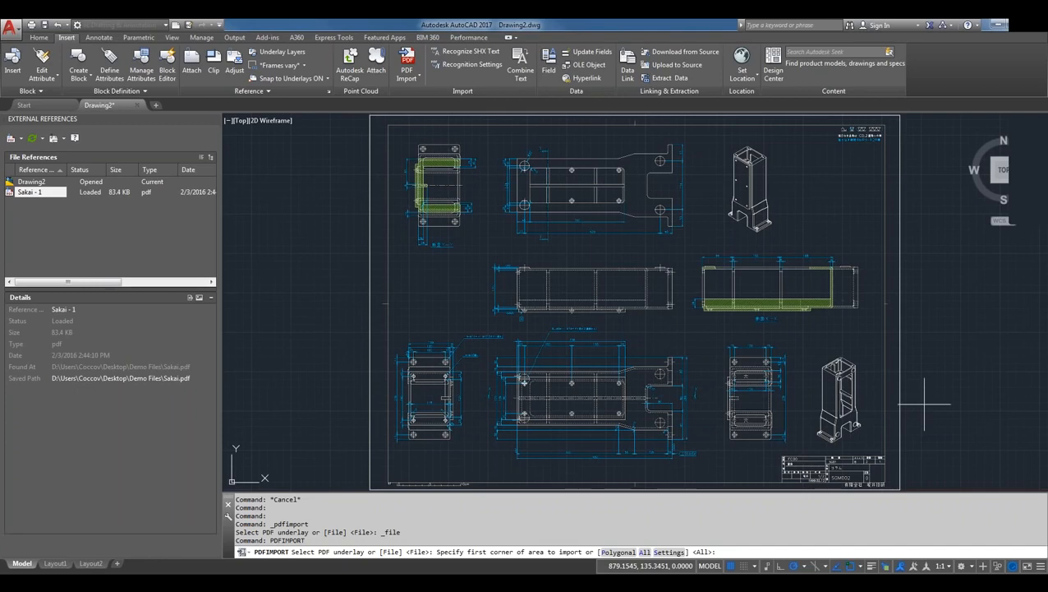
{"action": "key", "text": "Return"}
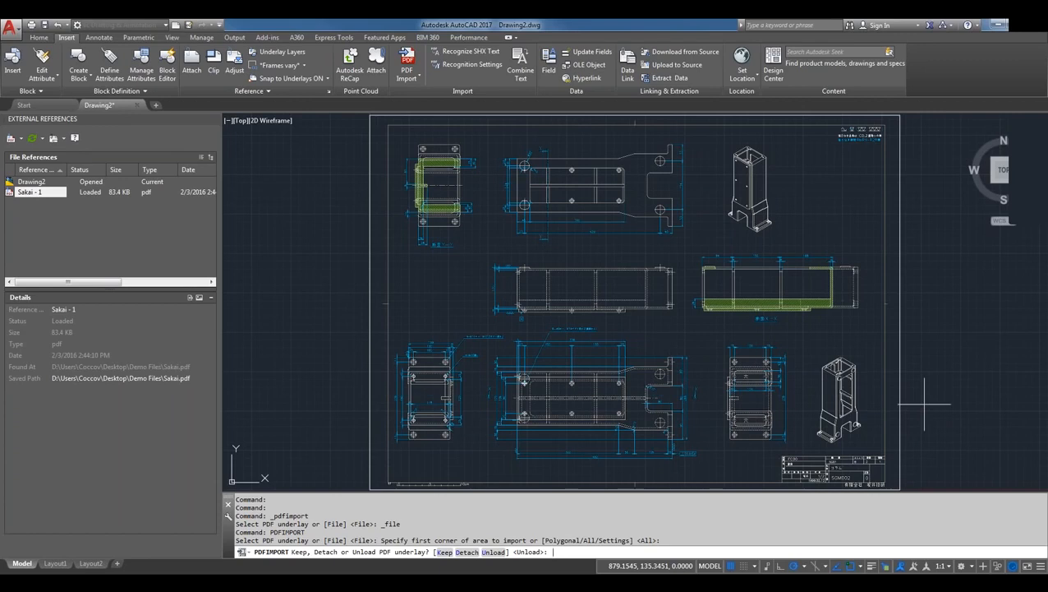
{"action": "type", "text": "d"}
{"action": "key", "text": "Return"}
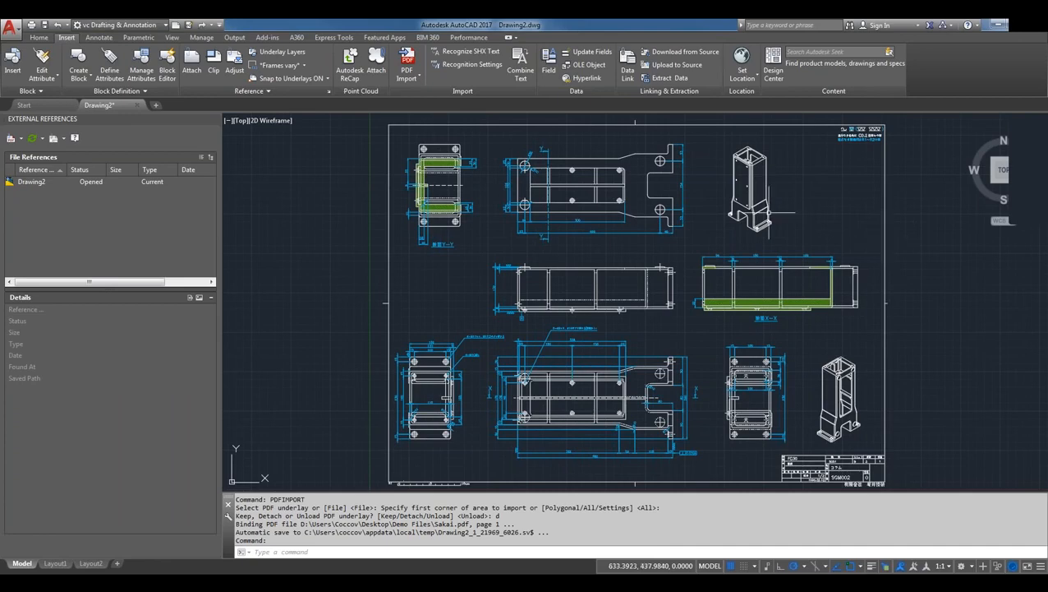
- Inspect the object types of the imported edges in the upper isometric view, leaving nothing selected
{"action": "scroll", "coordinate": [755, 218], "scroll_direction": "up", "scroll_amount": 2}
{"action": "scroll", "coordinate": [732, 197], "scroll_direction": "up", "scroll_amount": 6}
{"action": "left_click", "coordinate": [728, 198]}
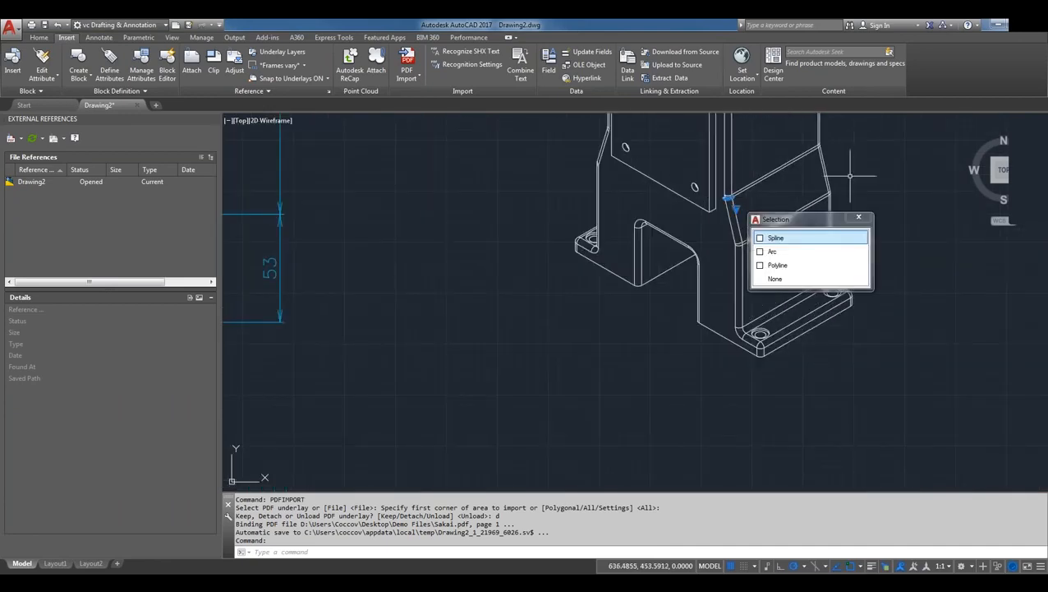
{"action": "key", "text": "Escape"}
{"action": "scroll", "coordinate": [690, 188], "scroll_direction": "down", "scroll_amount": 2}
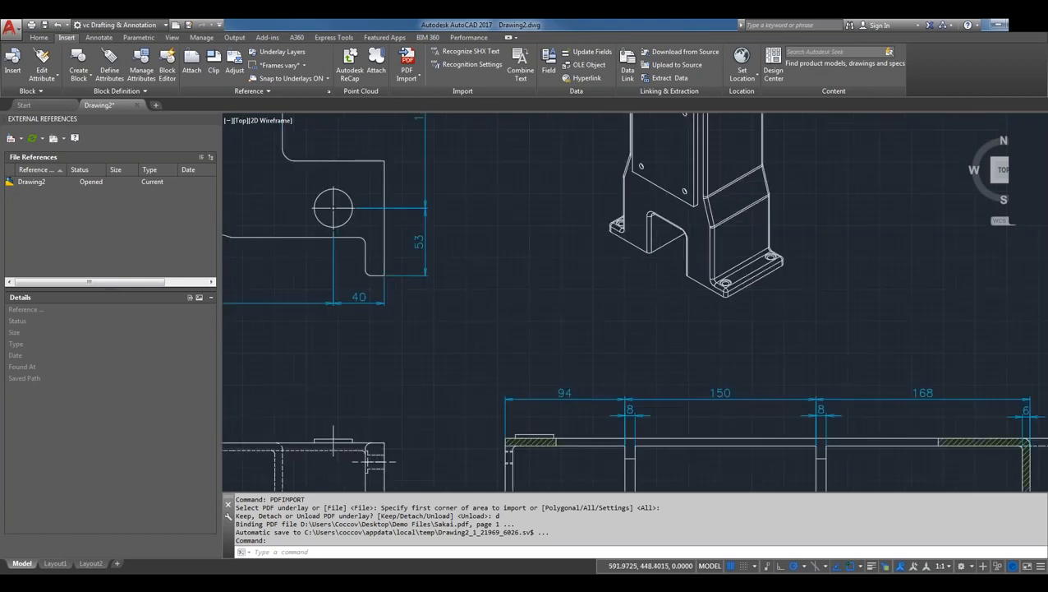
{"action": "scroll", "coordinate": [674, 191], "scroll_direction": "down", "scroll_amount": 2}
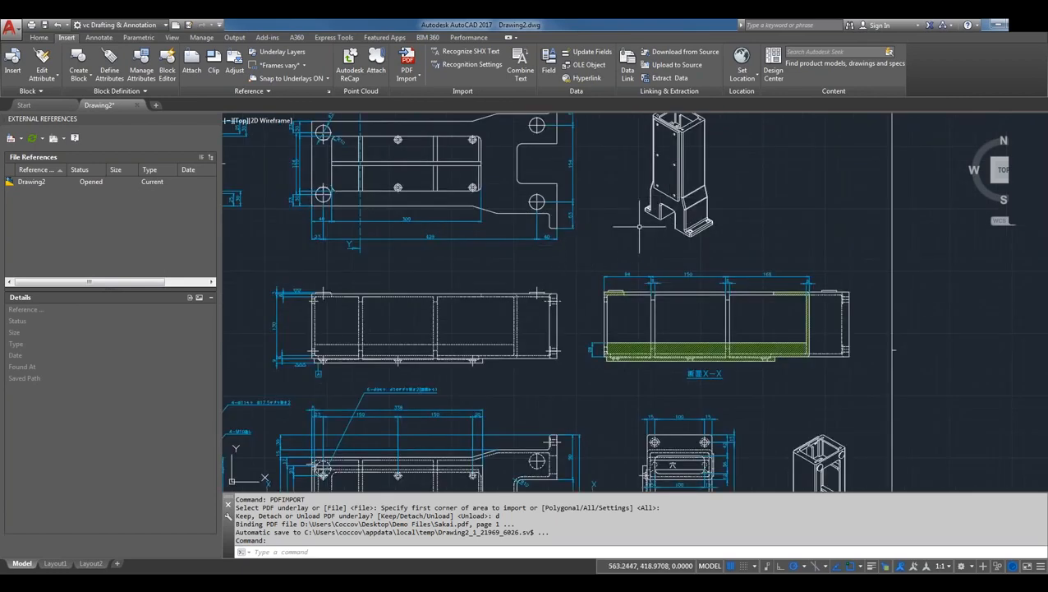
{"action": "left_click", "coordinate": [703, 159]}
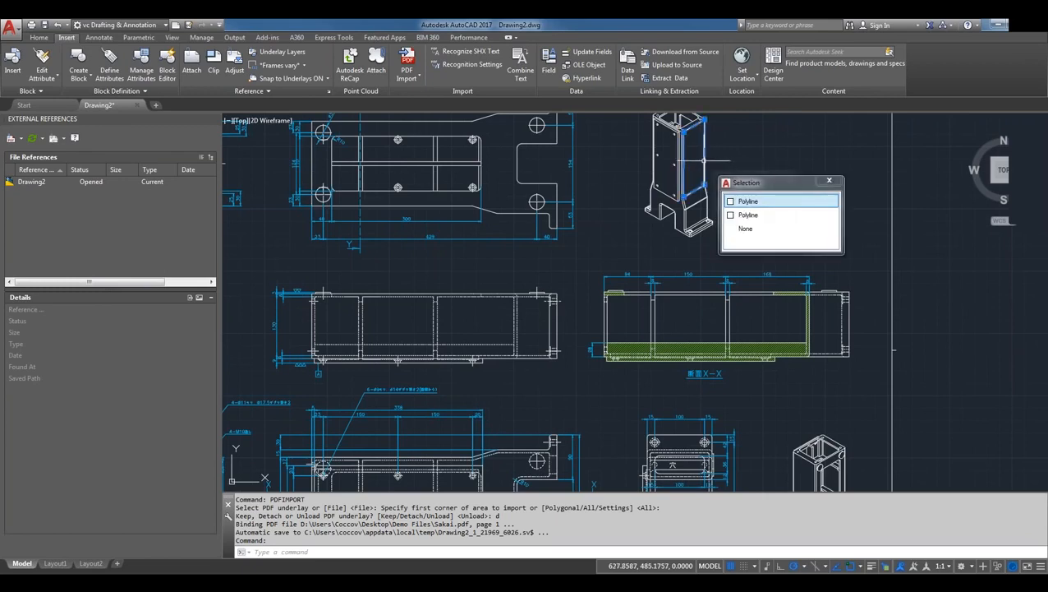
{"action": "left_click", "coordinate": [830, 183]}
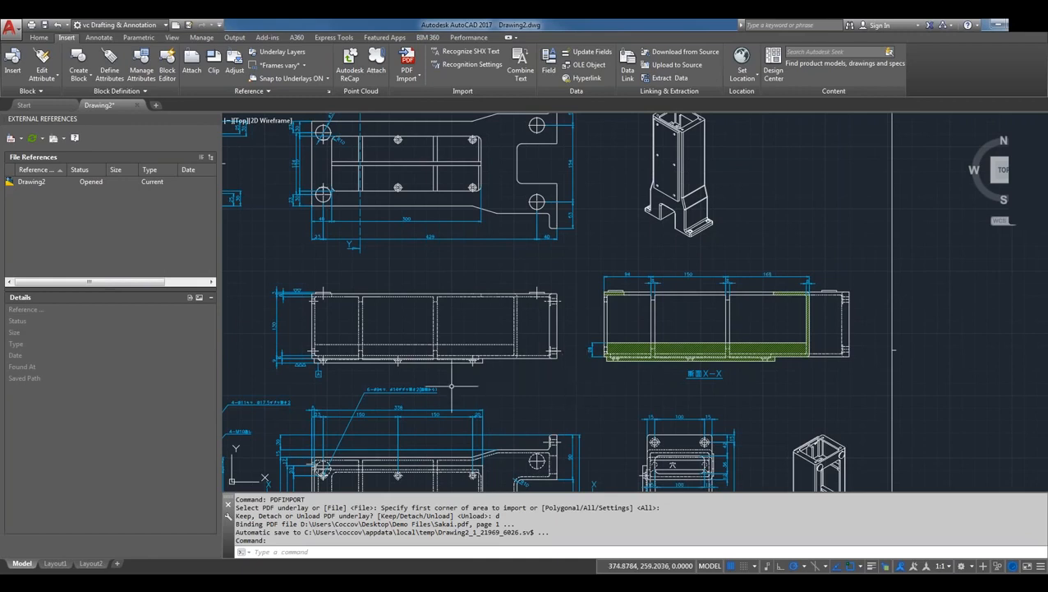
- Check what kind of object the digit 8 of the imported 338 dimension is, and clear the selection
{"action": "scroll", "coordinate": [406, 409], "scroll_direction": "up", "scroll_amount": 8}
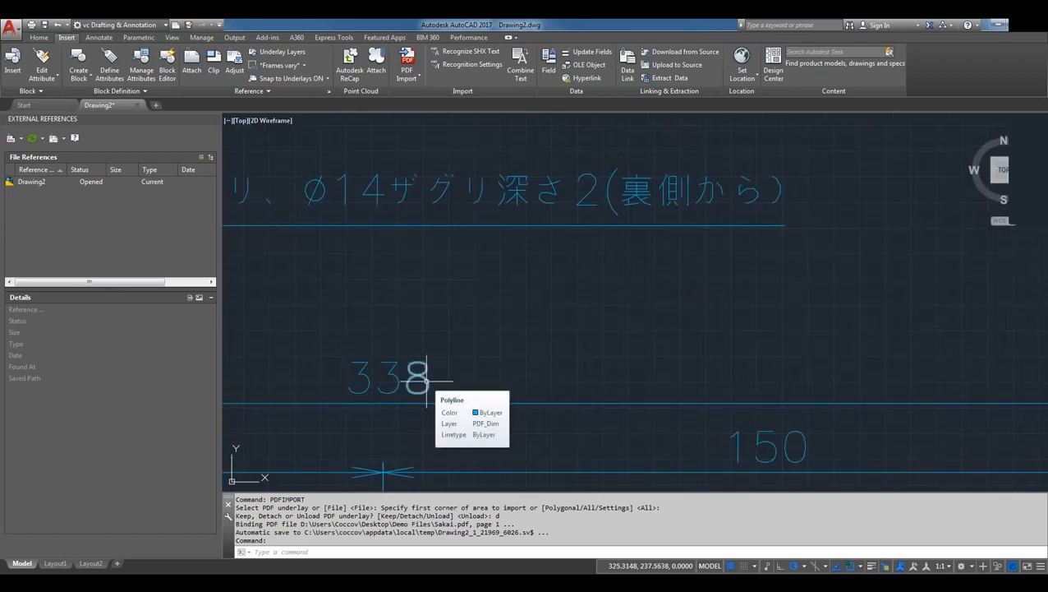
{"action": "left_click", "coordinate": [427, 380]}
{"action": "mouse_move", "coordinate": [428, 381]}
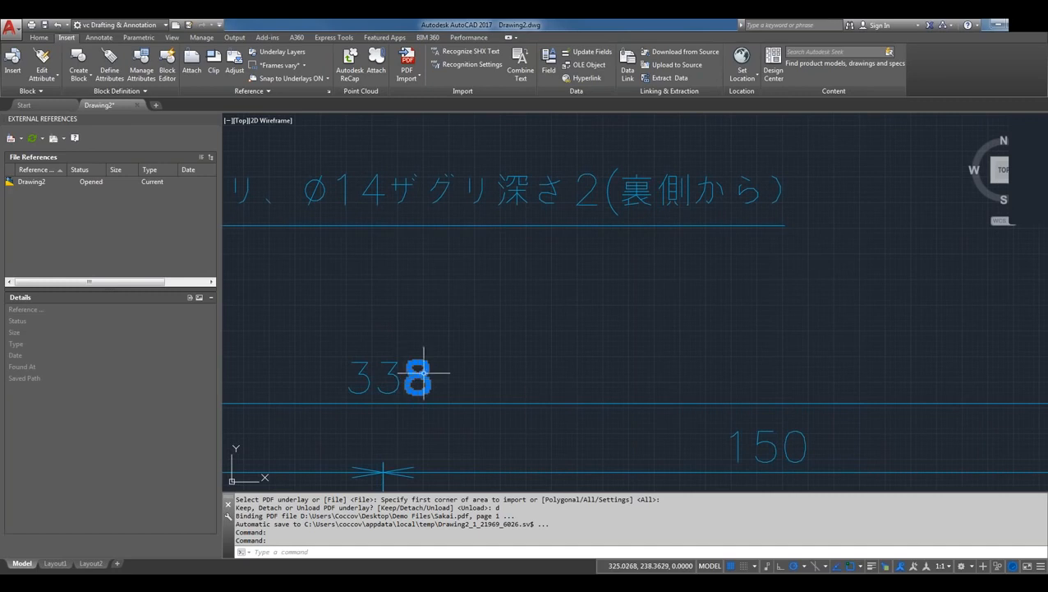
{"action": "key", "text": "Escape"}
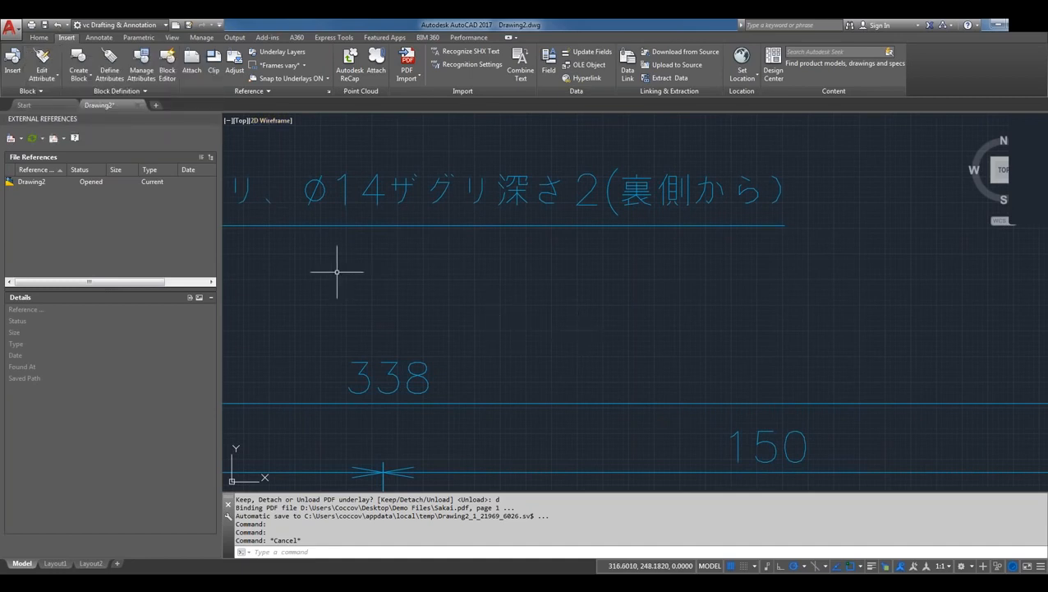
{"action": "type", "text": "OPe"}
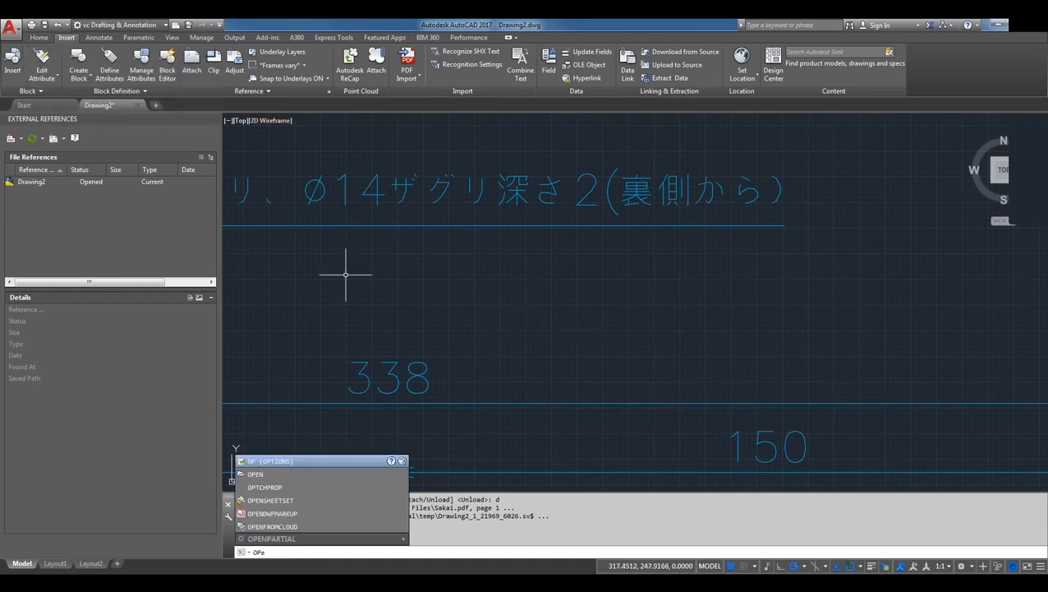
{"action": "type", "text": "n"}
{"action": "key", "text": "Return"}
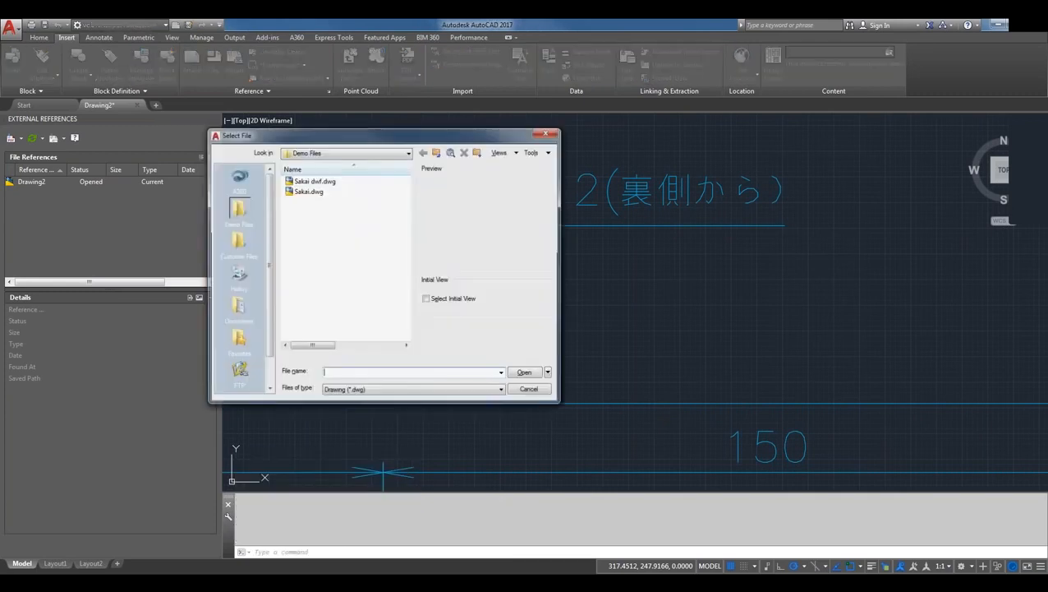
{"action": "left_click", "coordinate": [311, 192]}
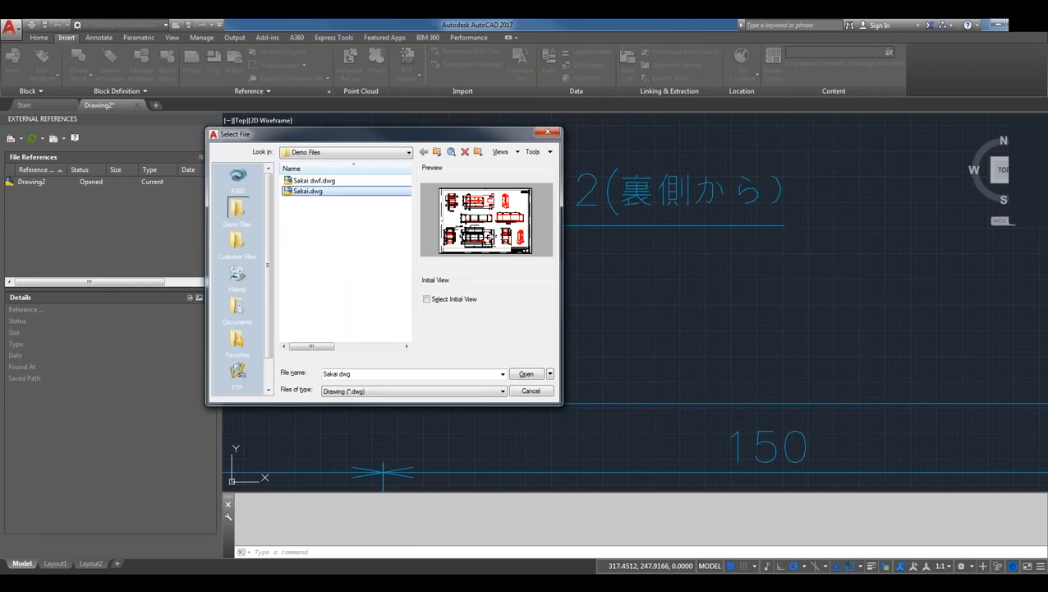
{"action": "left_click", "coordinate": [522, 391]}
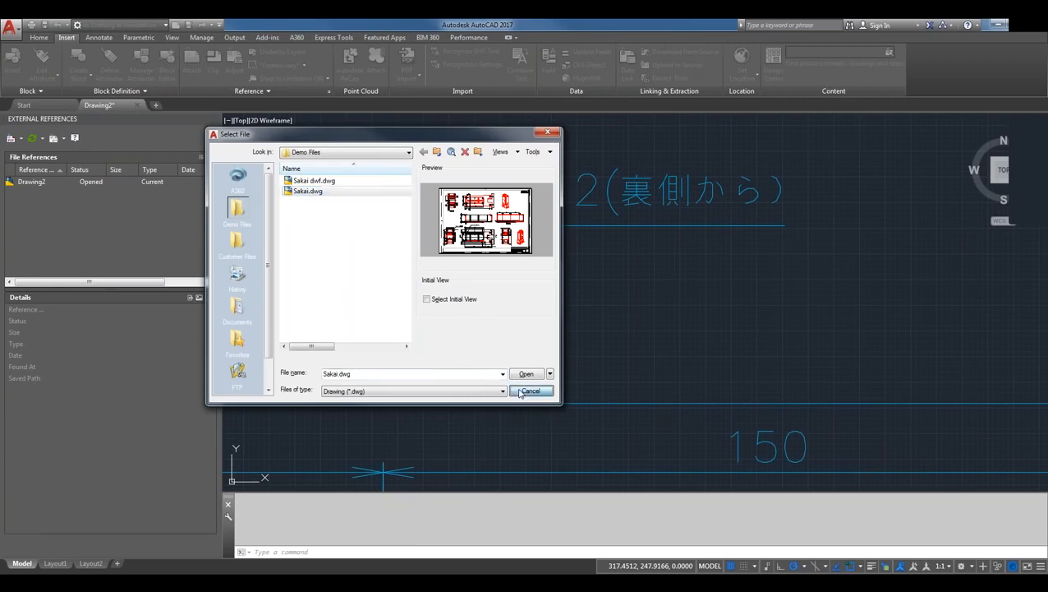
- Start a new drawing and close the External References palette
{"action": "left_click", "coordinate": [43, 105]}
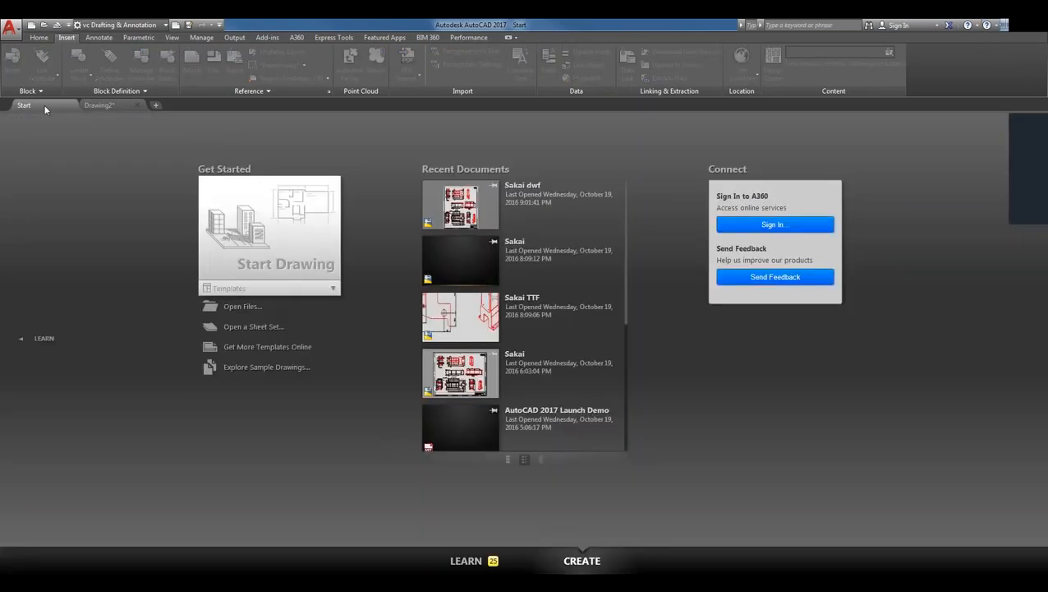
{"action": "left_click", "coordinate": [304, 227]}
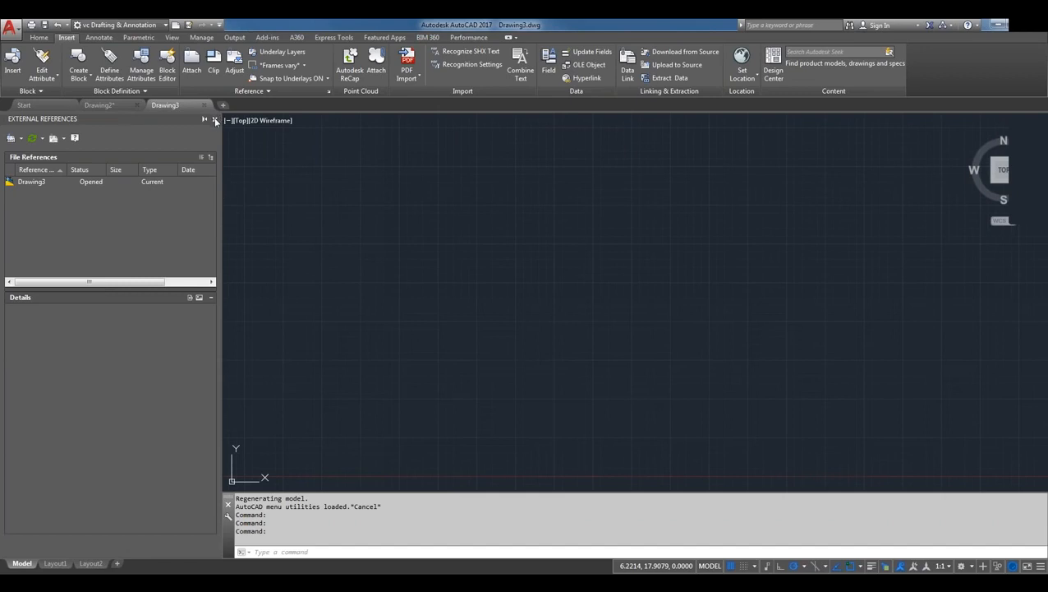
{"action": "left_click", "coordinate": [215, 120]}
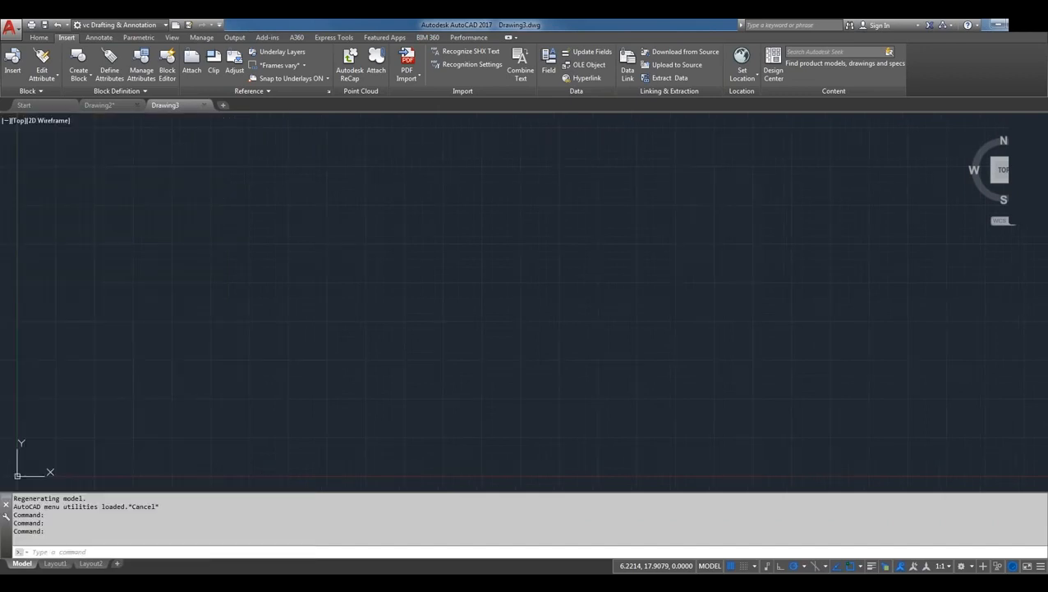
- Start a PDF import of Mount View Cabin.pdf from the Drawings folder and choose page 3
{"action": "left_click", "coordinate": [419, 78]}
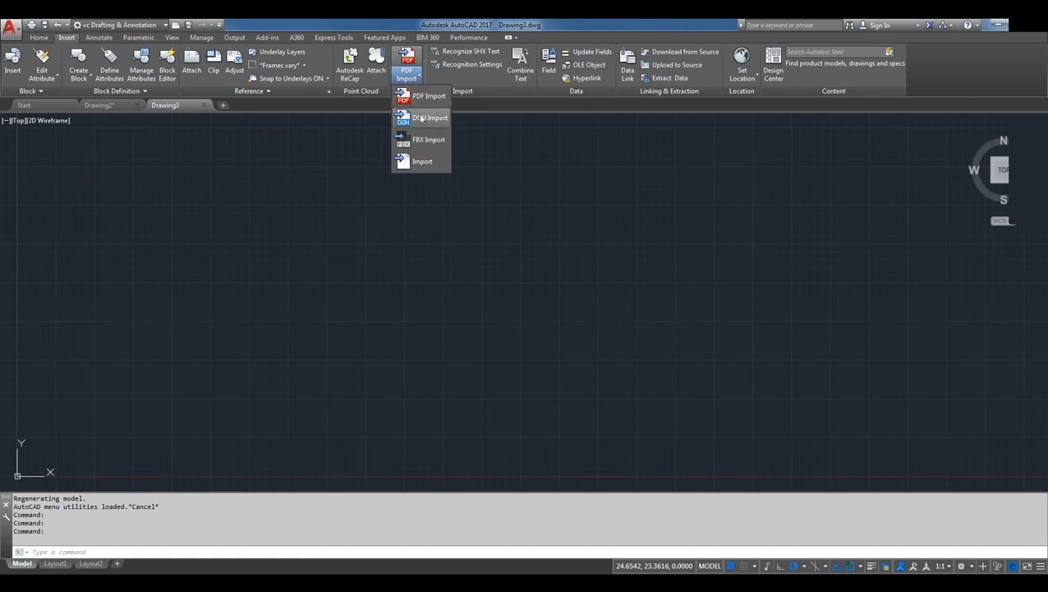
{"action": "left_click", "coordinate": [425, 100]}
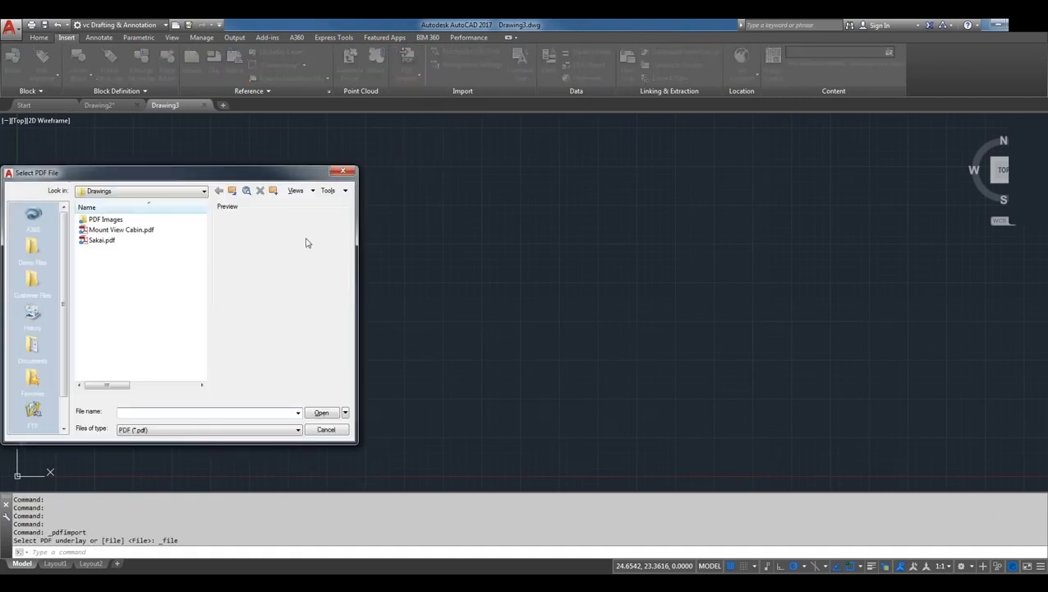
{"action": "left_click", "coordinate": [124, 230]}
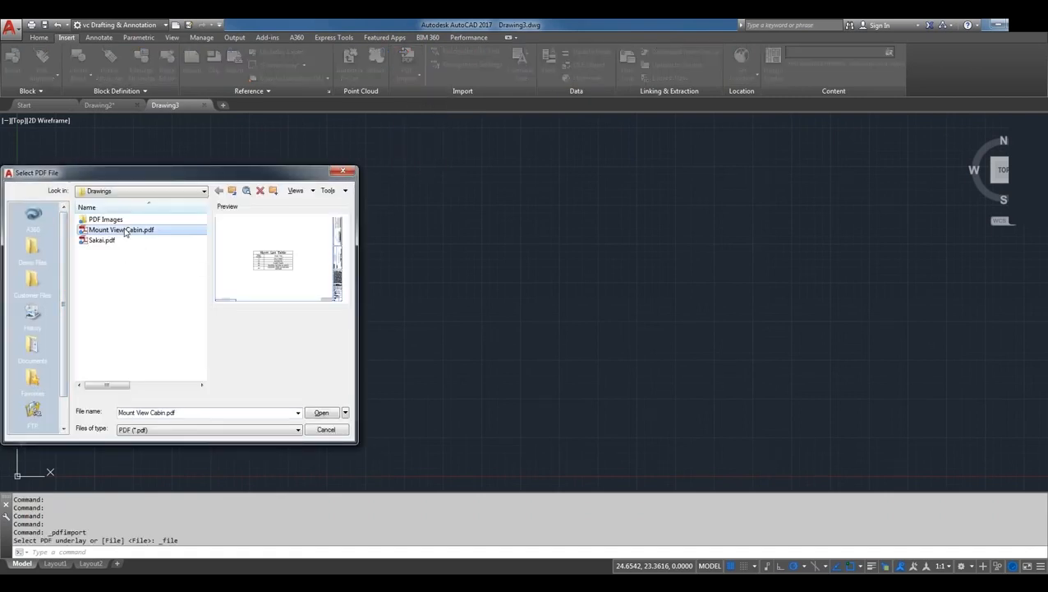
{"action": "double_click", "coordinate": [124, 231]}
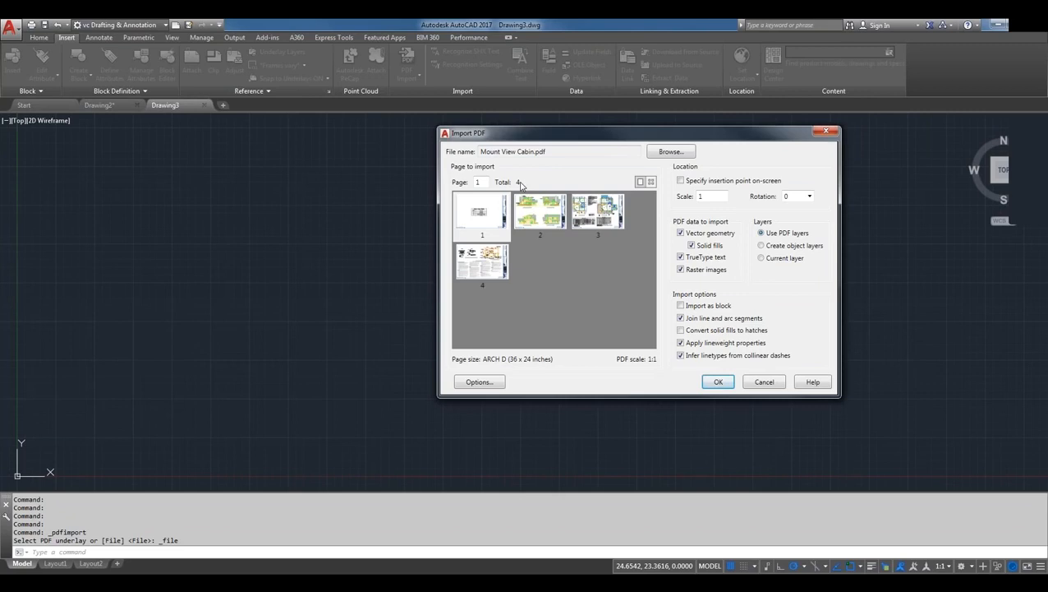
{"action": "left_click", "coordinate": [604, 223]}
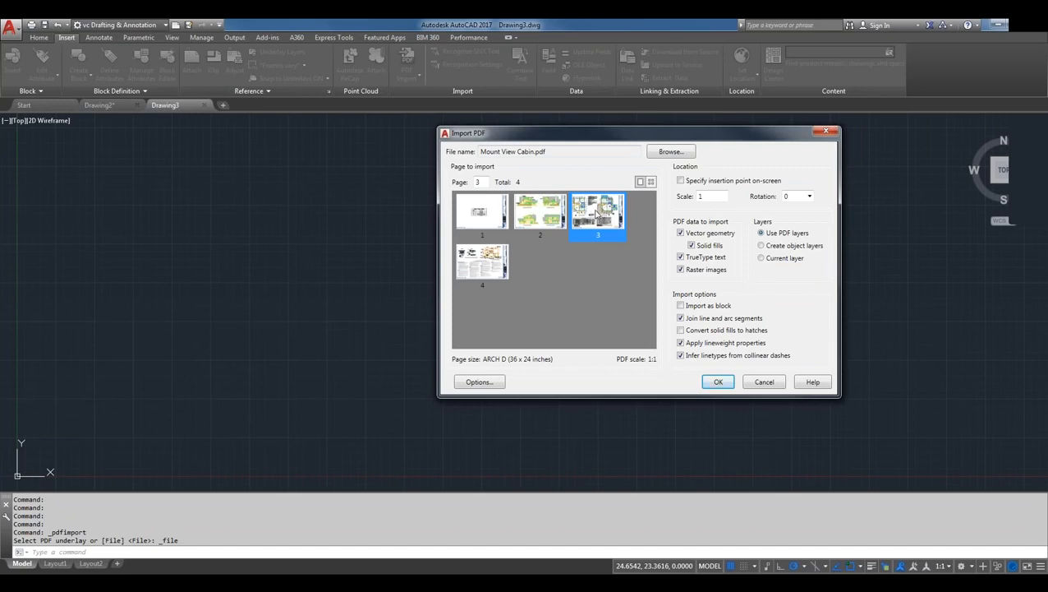
- Check the PDF Import Image Location setting in the import options, leaving the options unchanged
{"action": "left_click", "coordinate": [485, 382]}
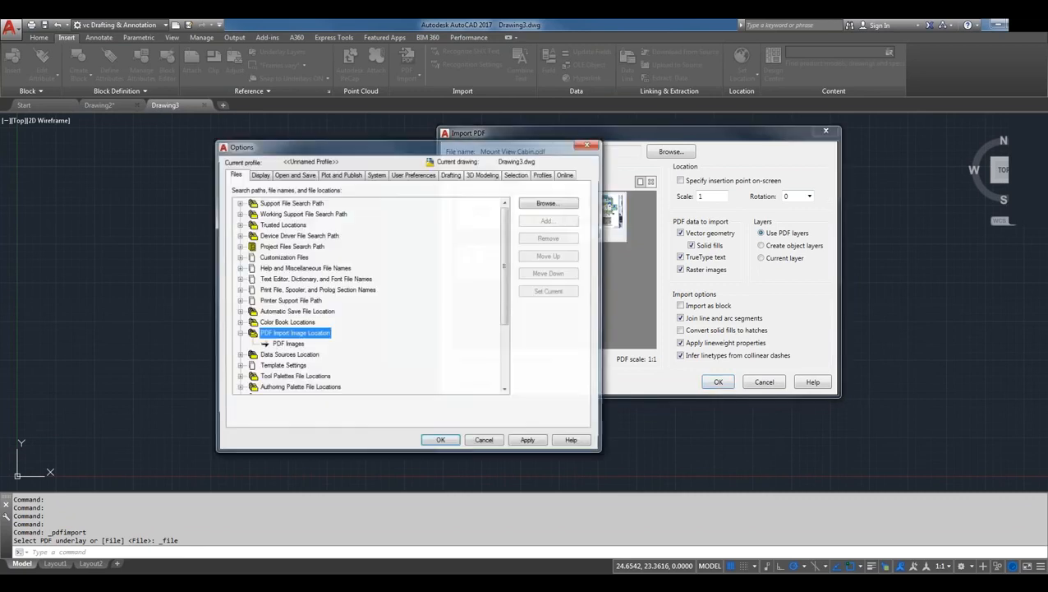
{"action": "left_click", "coordinate": [289, 345]}
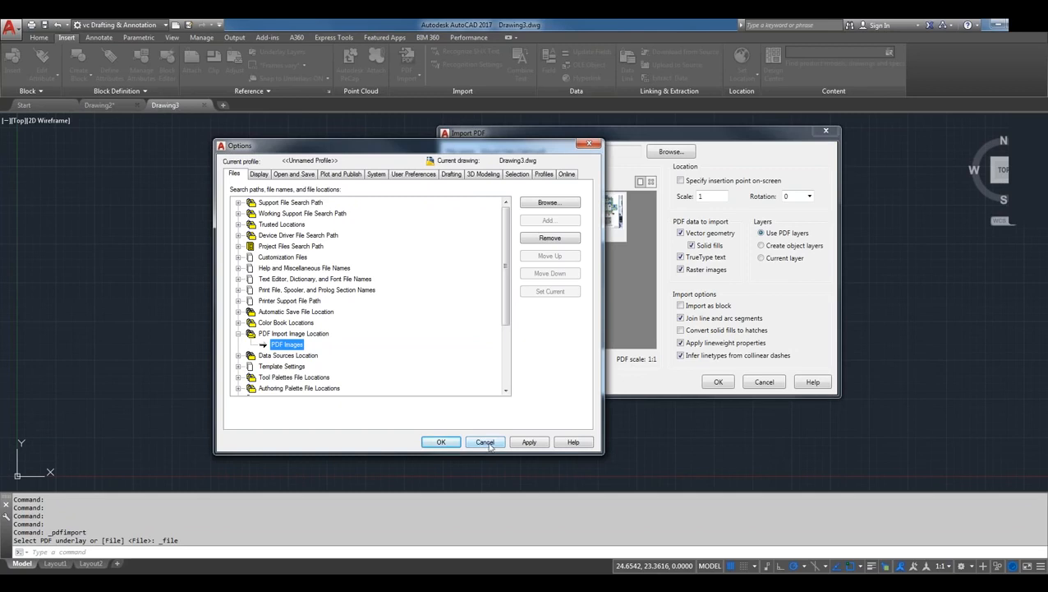
{"action": "left_click", "coordinate": [487, 443]}
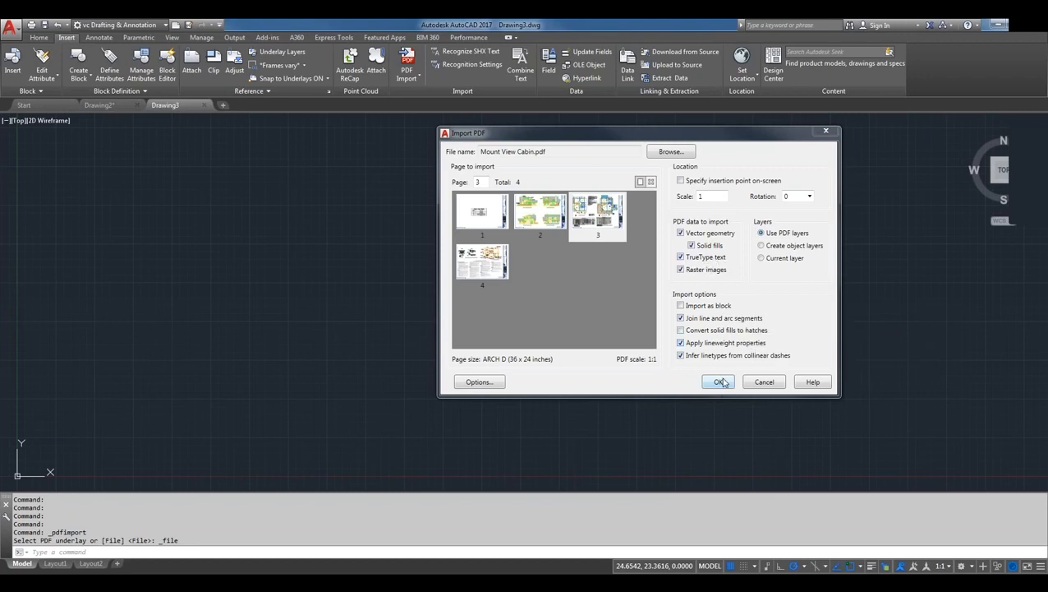
- Import page 3 of Mount View Cabin.pdf at scale 1 using the PDF layers, including vector geometry, TrueType text and raster images
{"action": "left_click", "coordinate": [611, 231]}
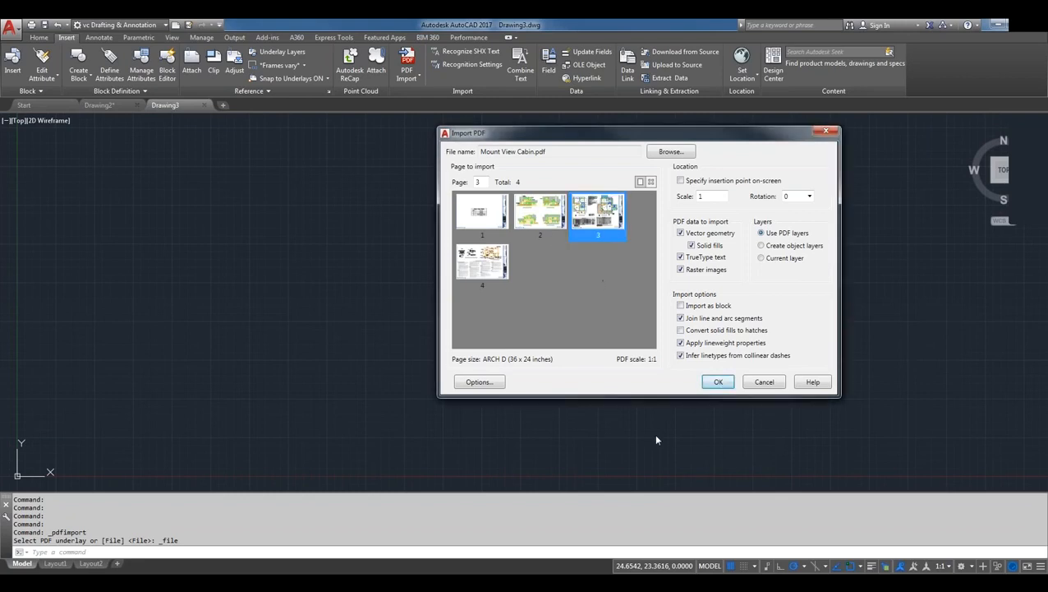
{"action": "left_click", "coordinate": [720, 382]}
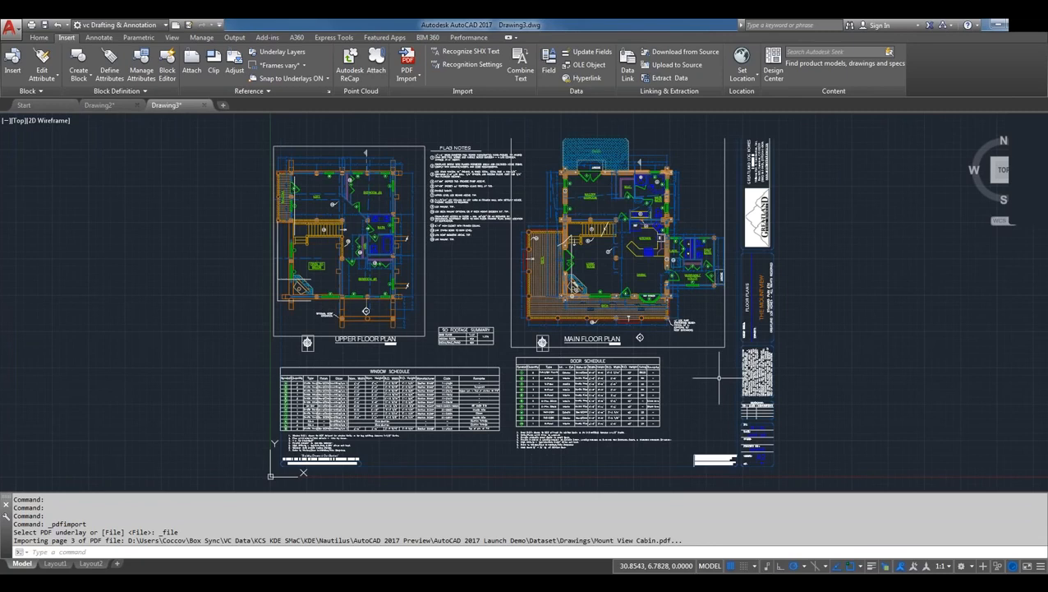
{"action": "mouse_move", "coordinate": [610, 400]}
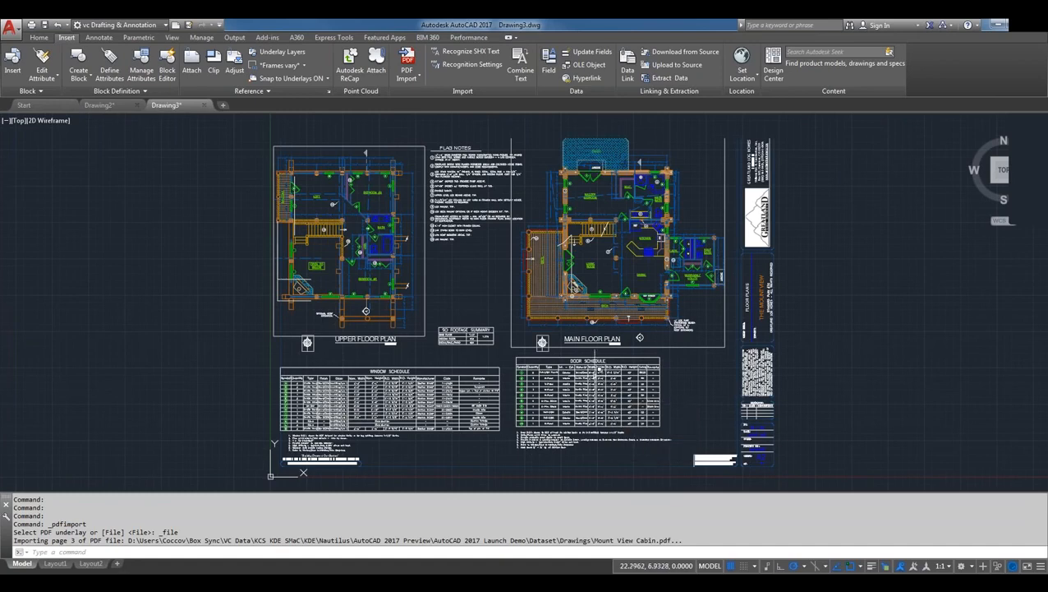
{"action": "scroll", "coordinate": [608, 366], "scroll_direction": "up", "scroll_amount": 3}
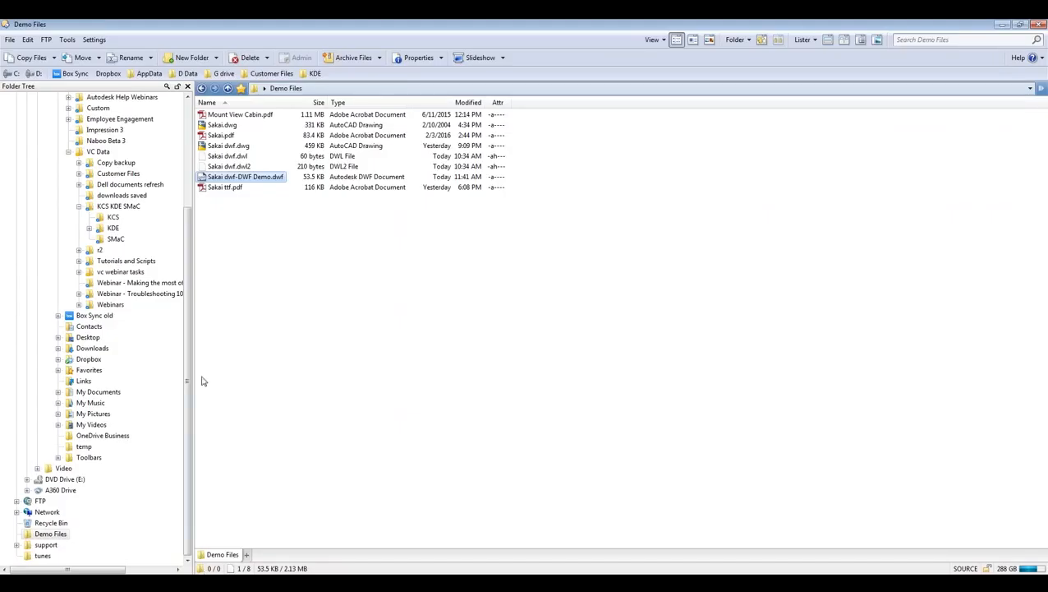
- Browse the Demo Files, KDE and vc webinar tasks folders in the file manager, including references, and return to AutoCAD
{"action": "left_click", "coordinate": [263, 333]}
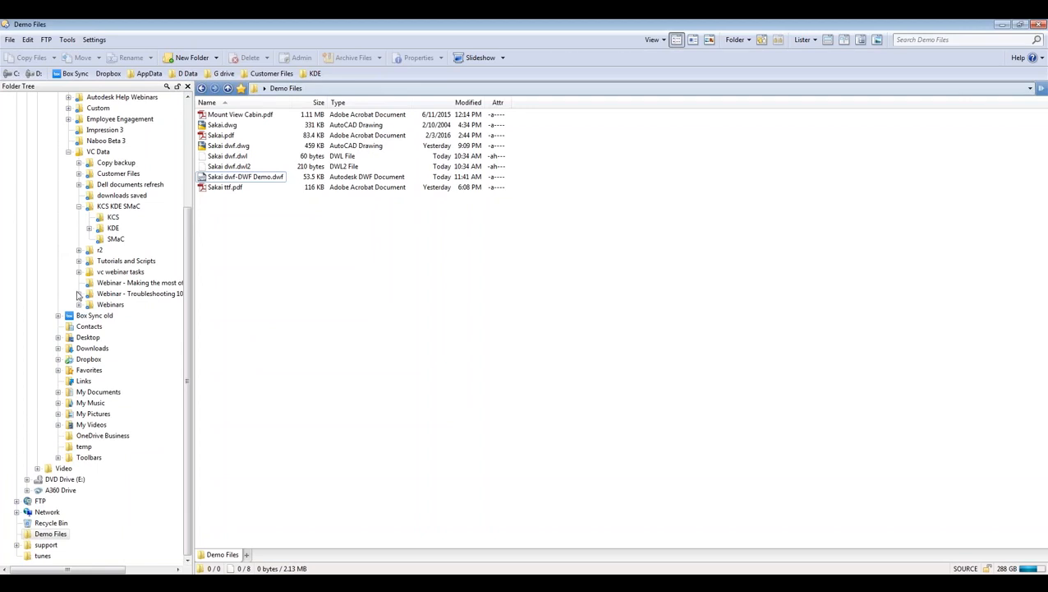
{"action": "scroll", "coordinate": [70, 238], "scroll_direction": "up", "scroll_amount": 5}
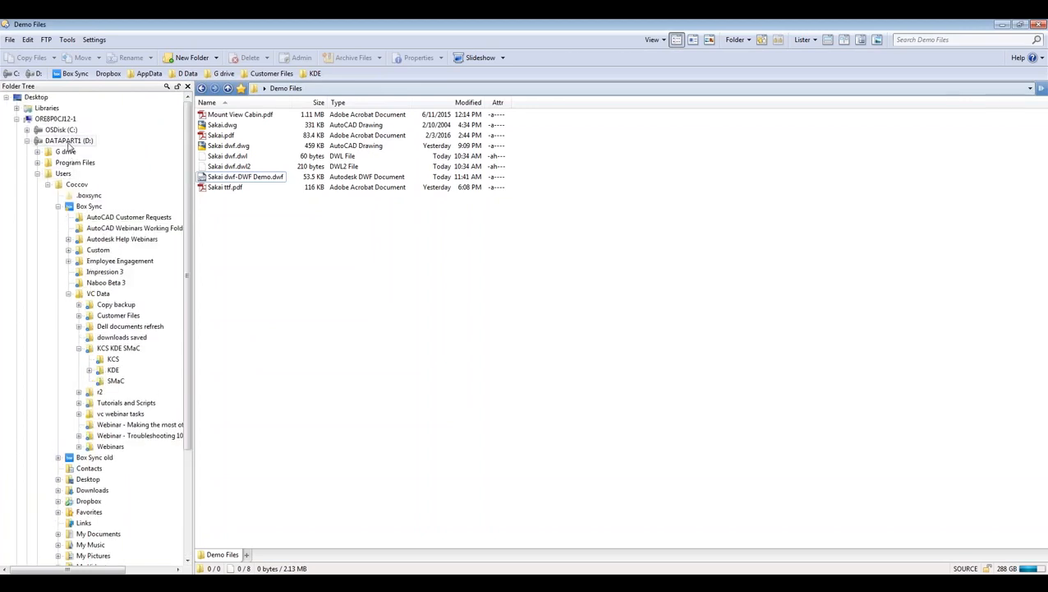
{"action": "left_click", "coordinate": [37, 97]}
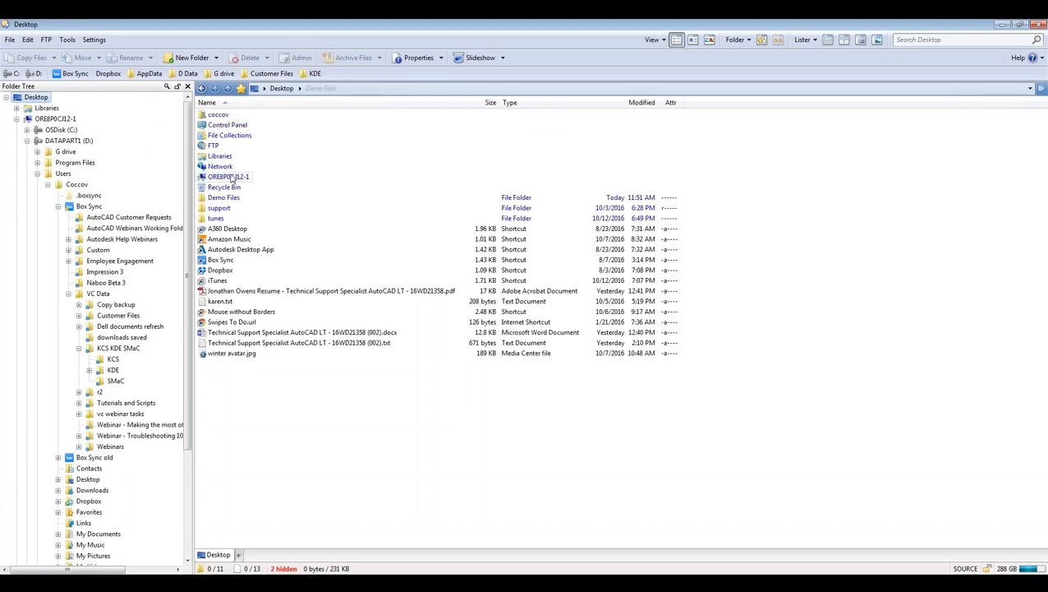
{"action": "left_click", "coordinate": [231, 199]}
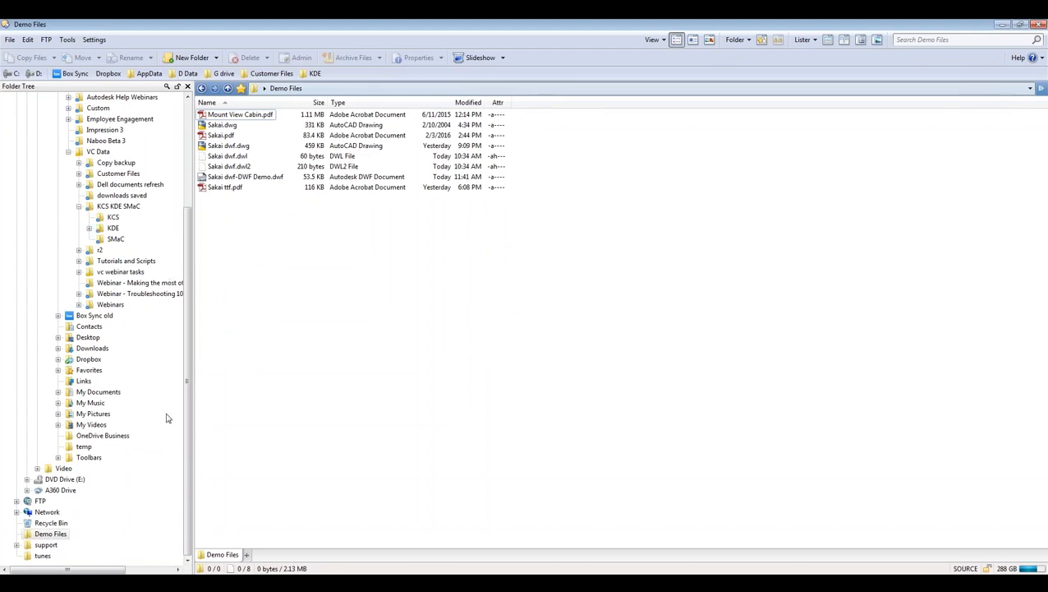
{"action": "left_click", "coordinate": [112, 227]}
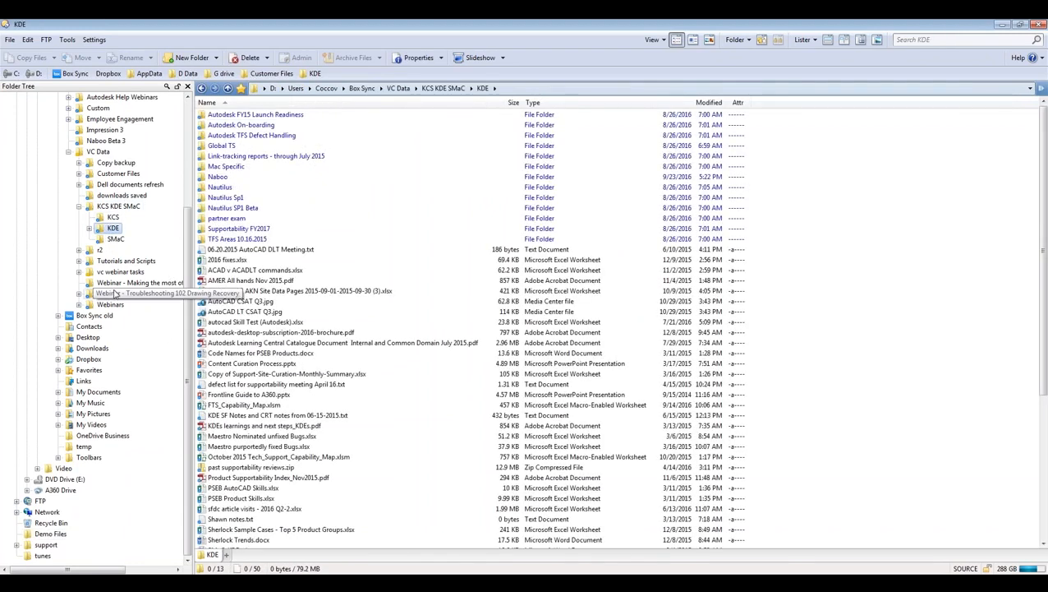
{"action": "left_click", "coordinate": [119, 272]}
{"action": "left_click", "coordinate": [228, 126]}
{"action": "double_click", "coordinate": [228, 116]}
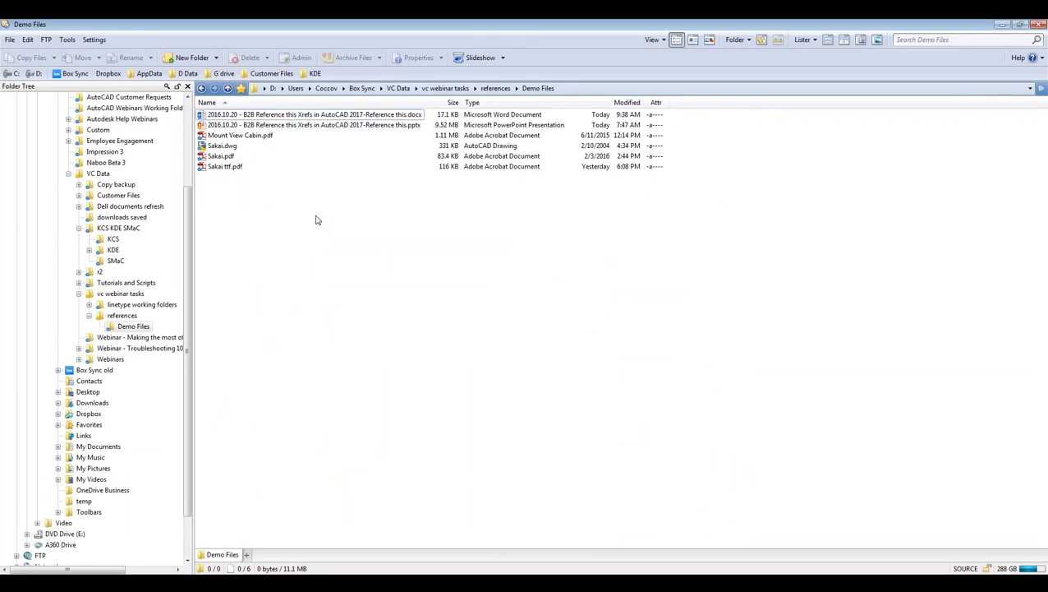
{"action": "key", "text": "BackSpace"}
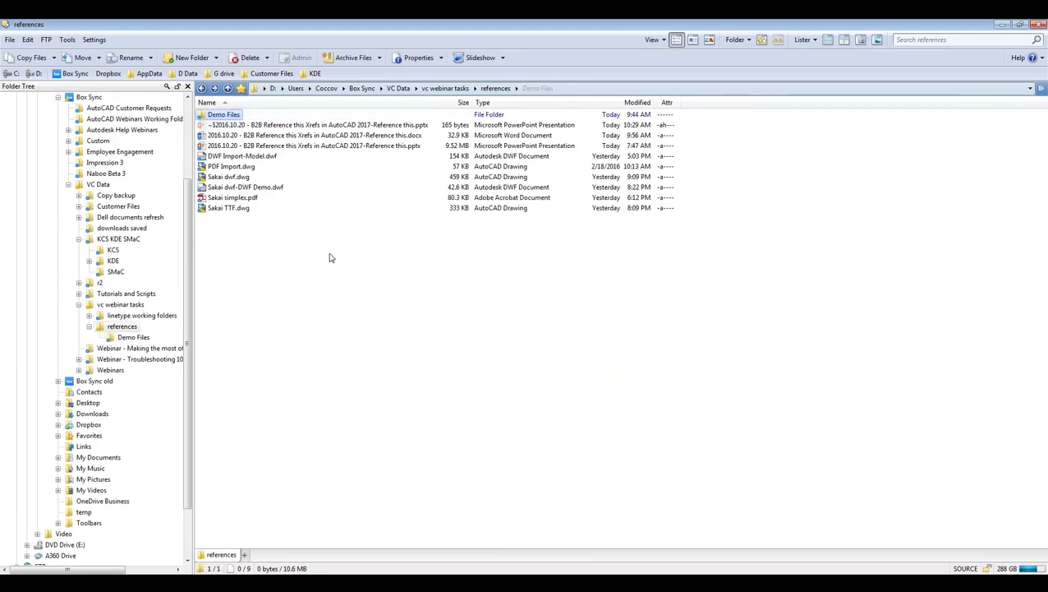
{"action": "key", "text": "BackSpace"}
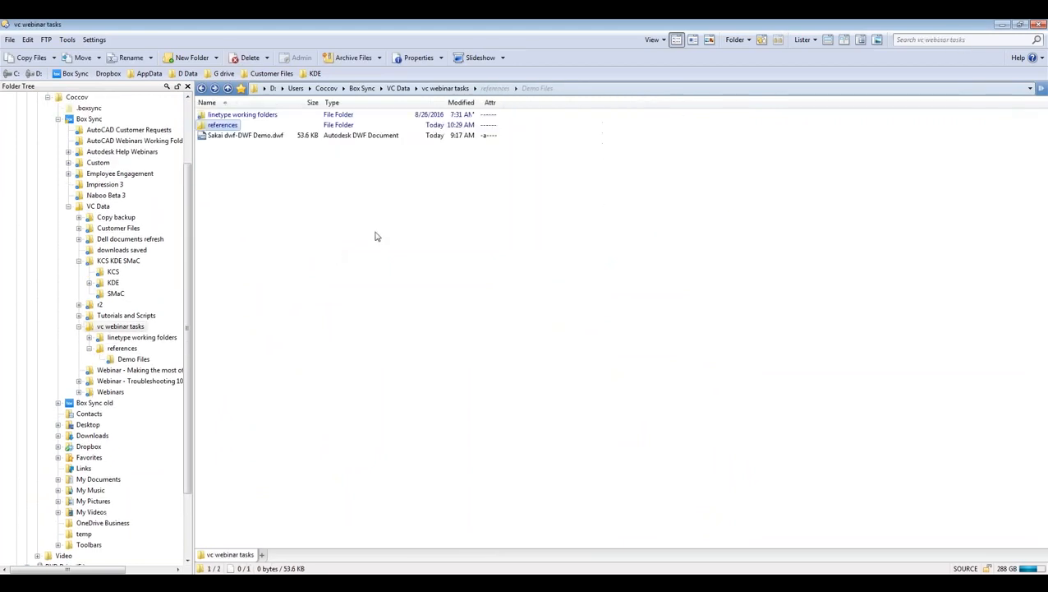
{"action": "left_click", "coordinate": [1000, 24]}
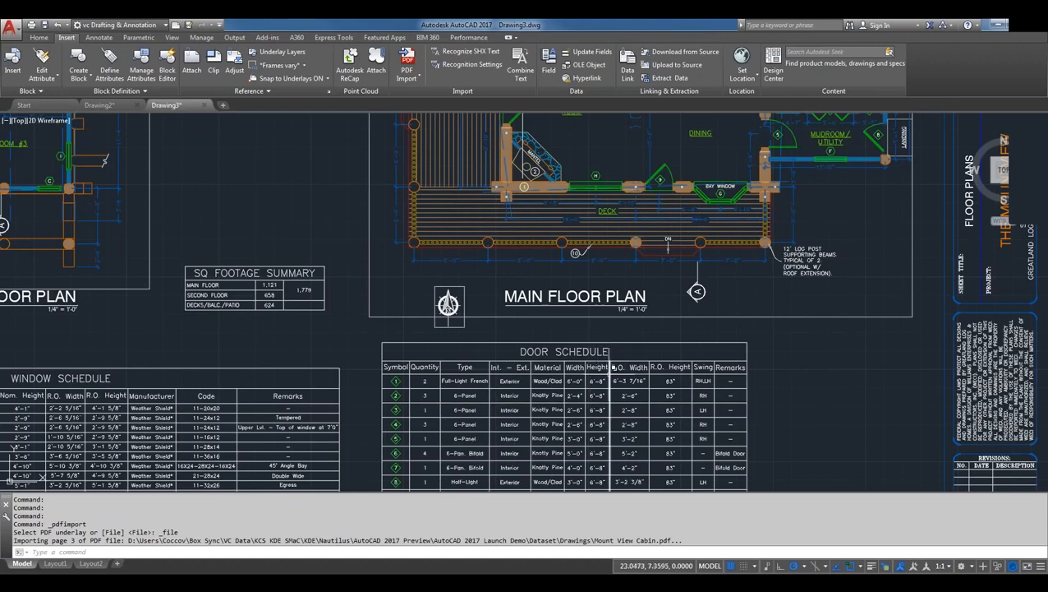
- Inspect the digit 8 in the first Height value of the imported door schedule as an object, and clear the selection
{"action": "mouse_move", "coordinate": [610, 381]}
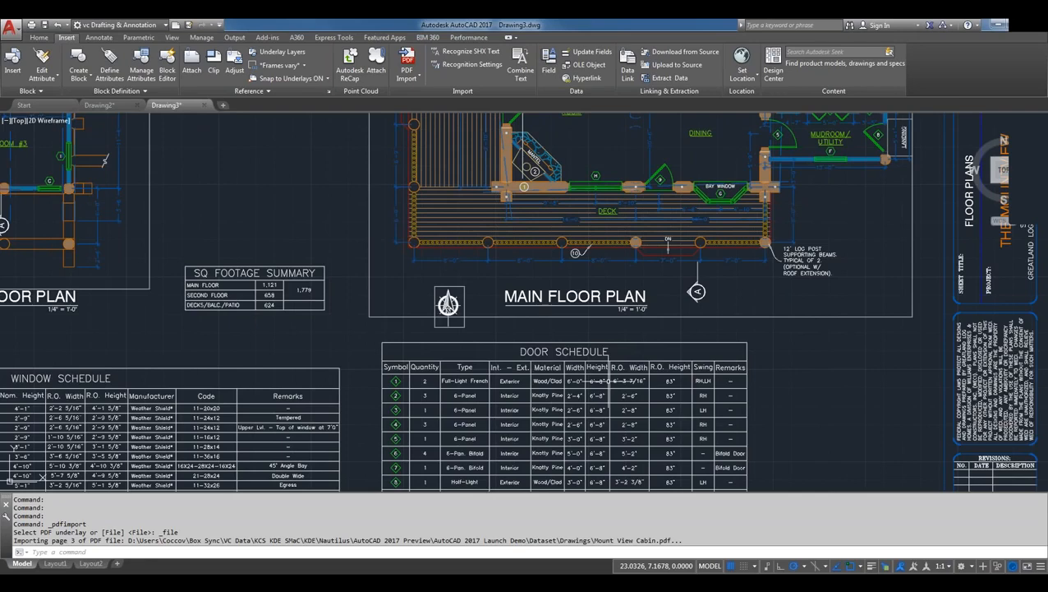
{"action": "scroll", "coordinate": [608, 380], "scroll_direction": "up", "scroll_amount": 5}
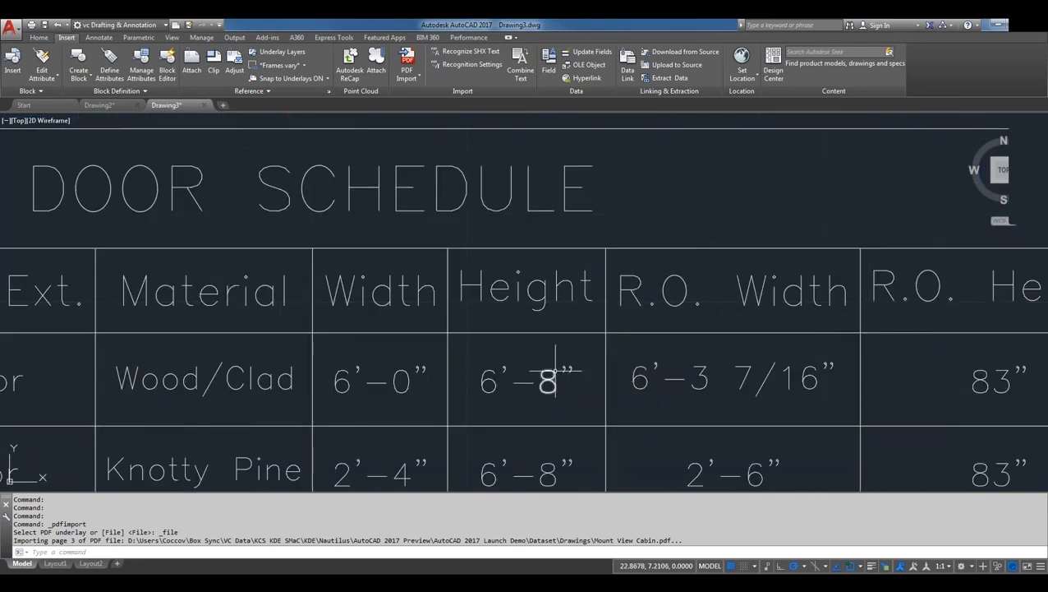
{"action": "left_click", "coordinate": [554, 375]}
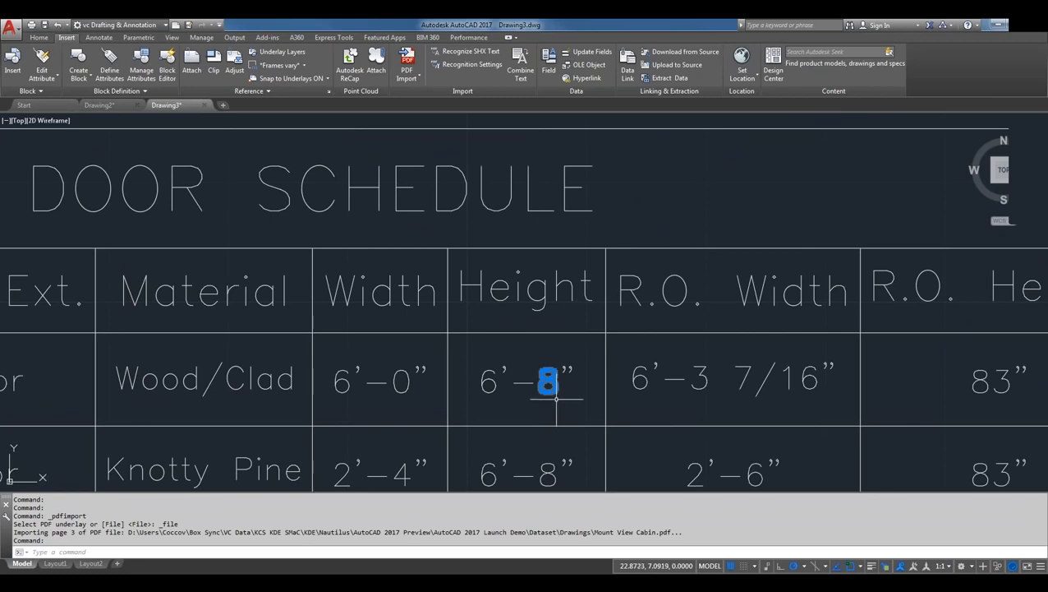
{"action": "key", "text": "Escape"}
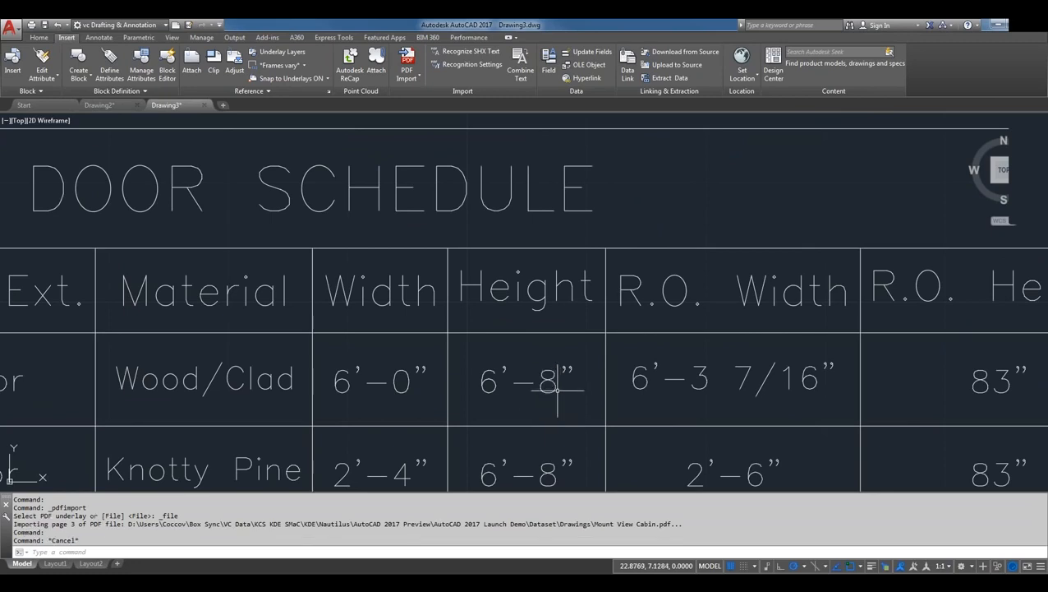
- Inspect the MAIN FLOOR PLAN title by opening it in the text editor, and close the editor without changing the text
{"action": "scroll", "coordinate": [557, 388], "scroll_direction": "down", "scroll_amount": 5}
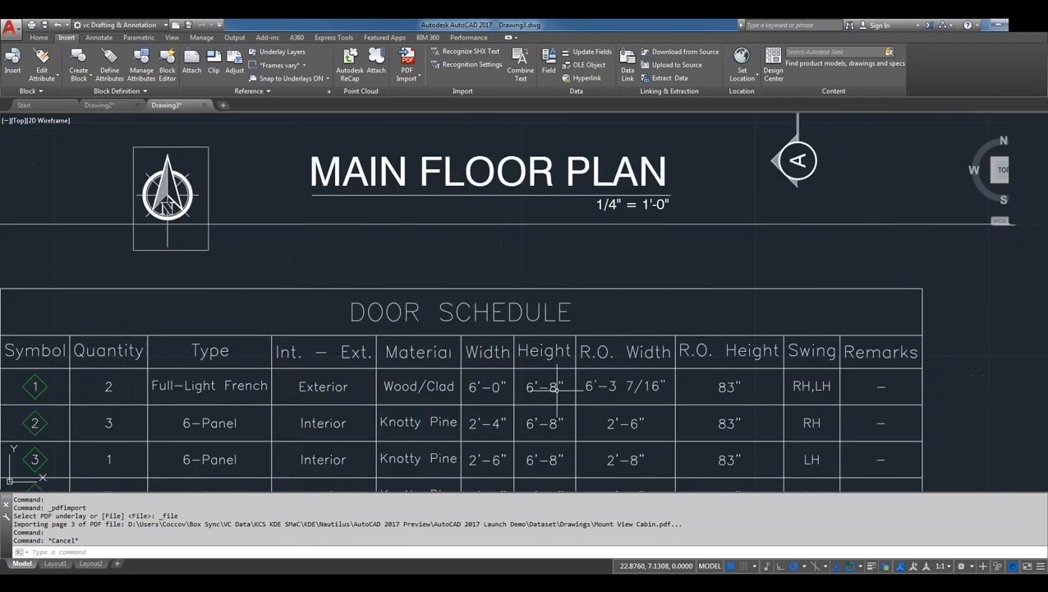
{"action": "left_click", "coordinate": [636, 174]}
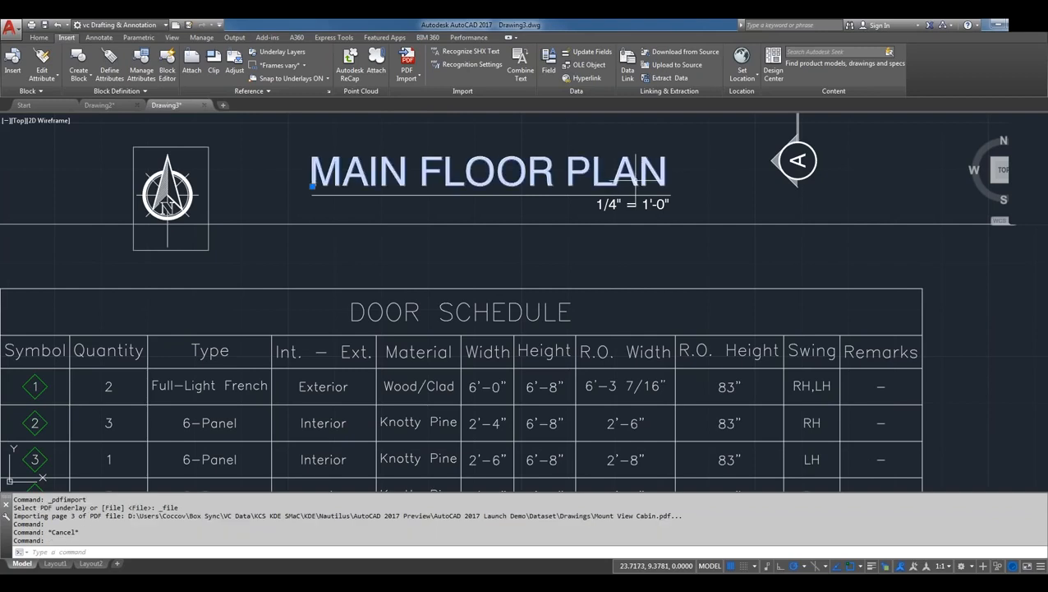
{"action": "key", "text": "Escape"}
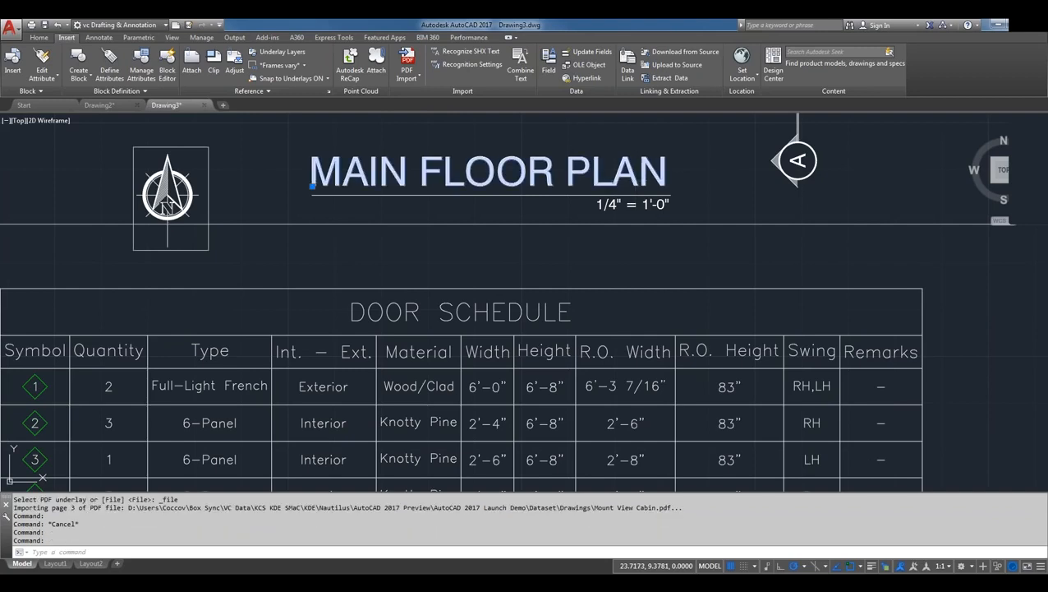
{"action": "double_click", "coordinate": [638, 173]}
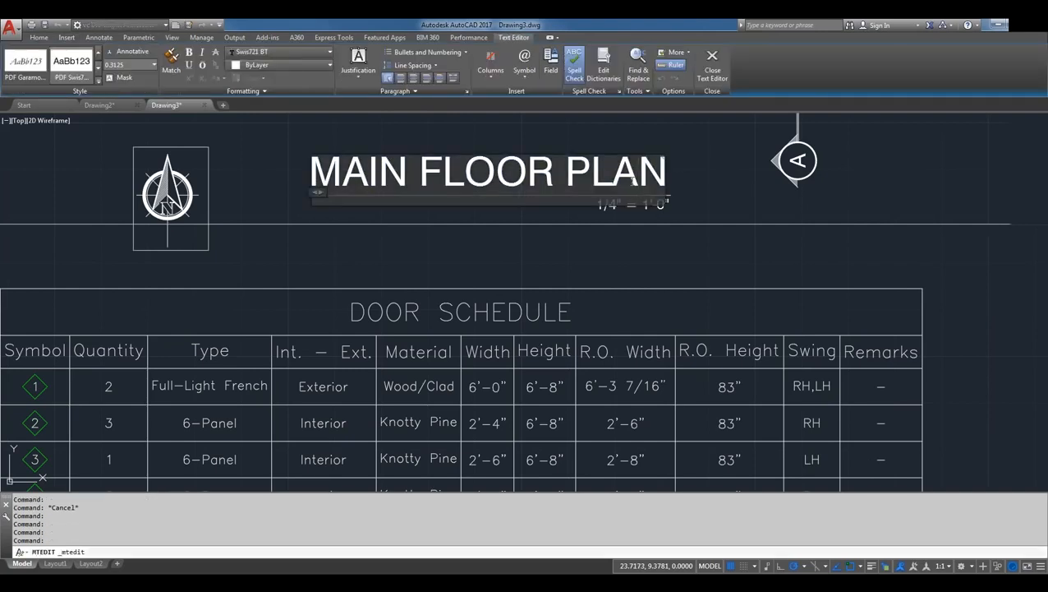
{"action": "left_click", "coordinate": [612, 263]}
- Open the External References palette with XR, examine the logo PNG's reference details, and show the file references as a tree
{"action": "scroll", "coordinate": [618, 259], "scroll_direction": "down", "scroll_amount": 4}
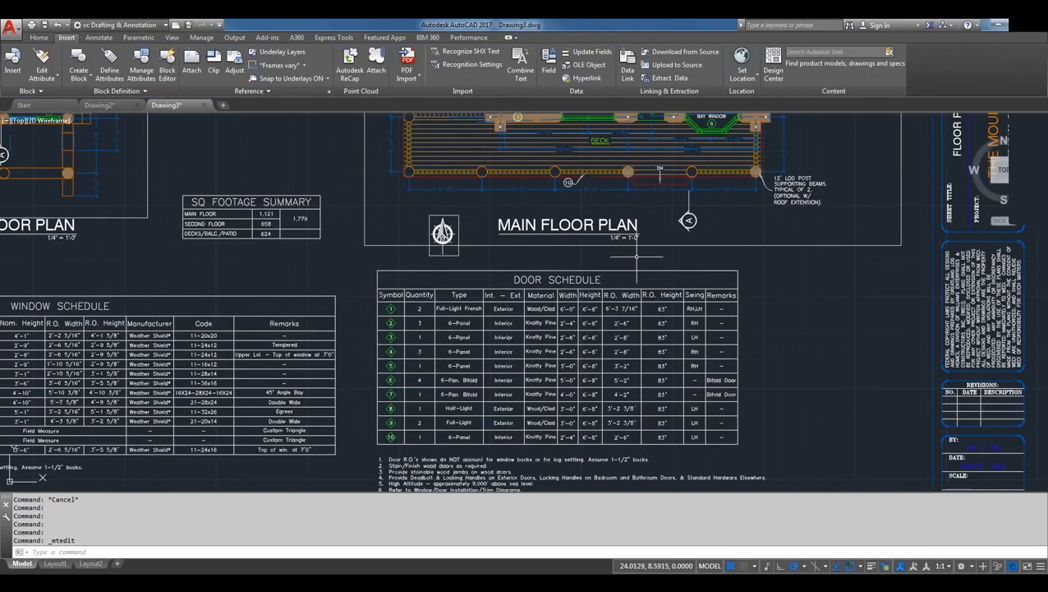
{"action": "scroll", "coordinate": [637, 256], "scroll_direction": "down", "scroll_amount": 4}
{"action": "scroll", "coordinate": [636, 257], "scroll_direction": "up", "scroll_amount": 2}
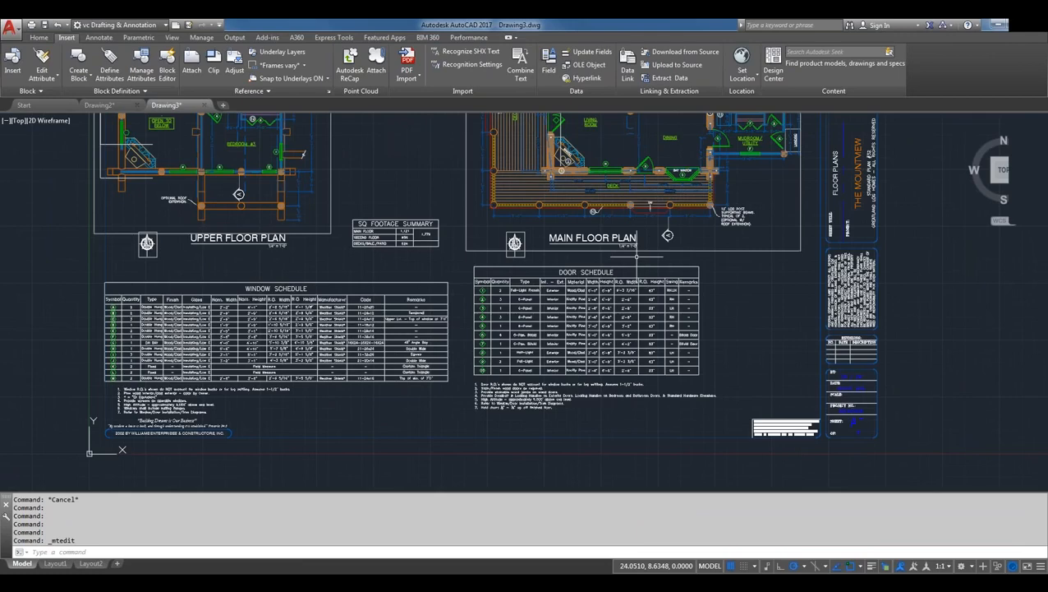
{"action": "scroll", "coordinate": [637, 256], "scroll_direction": "down", "scroll_amount": 3}
{"action": "scroll", "coordinate": [706, 185], "scroll_direction": "up", "scroll_amount": 4}
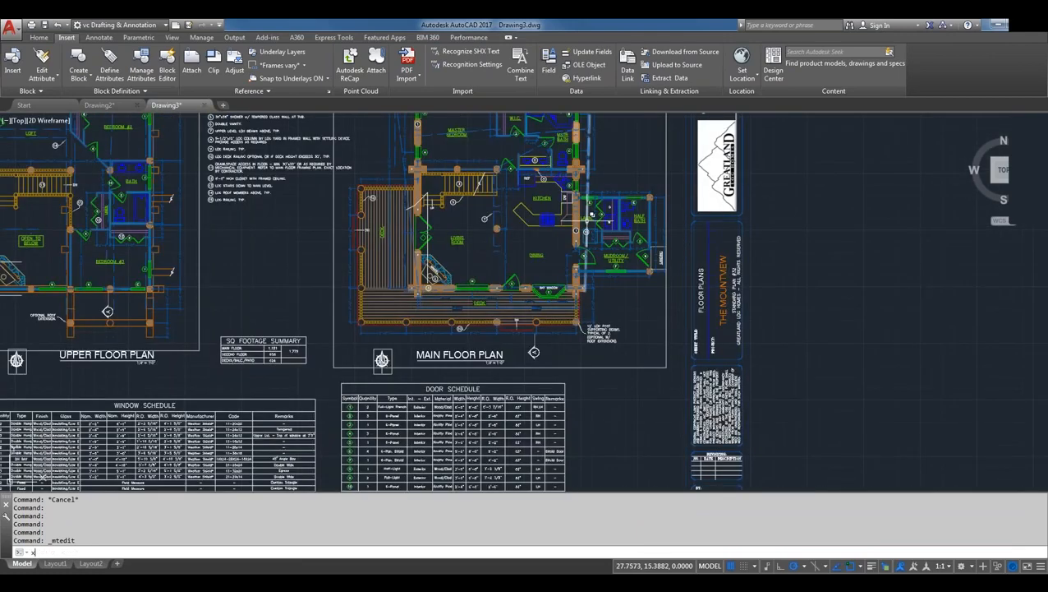
{"action": "type", "text": "xr"}
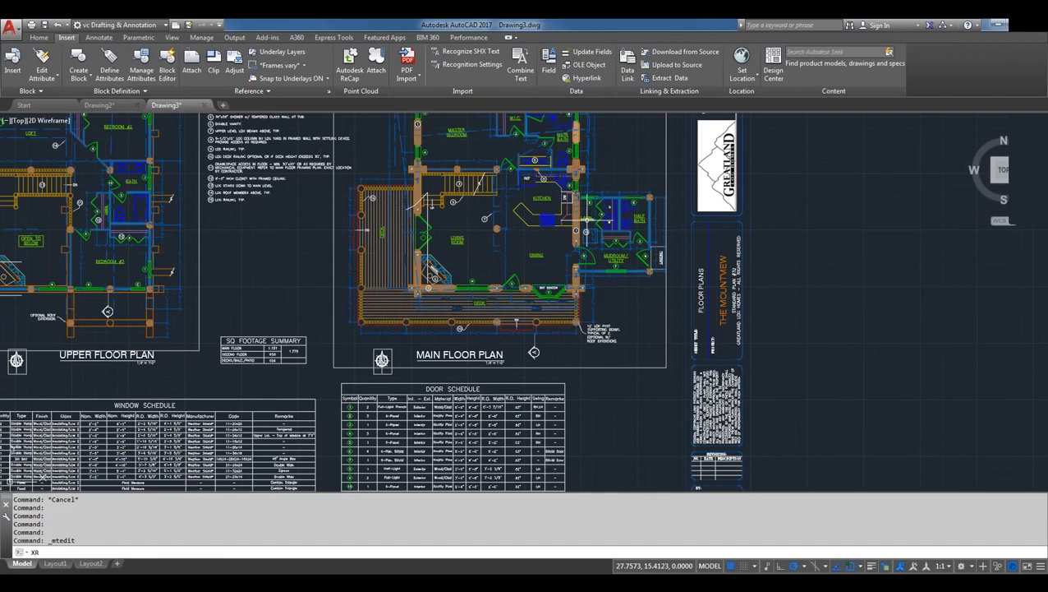
{"action": "key", "text": "Return"}
{"action": "mouse_move", "coordinate": [29, 195]}
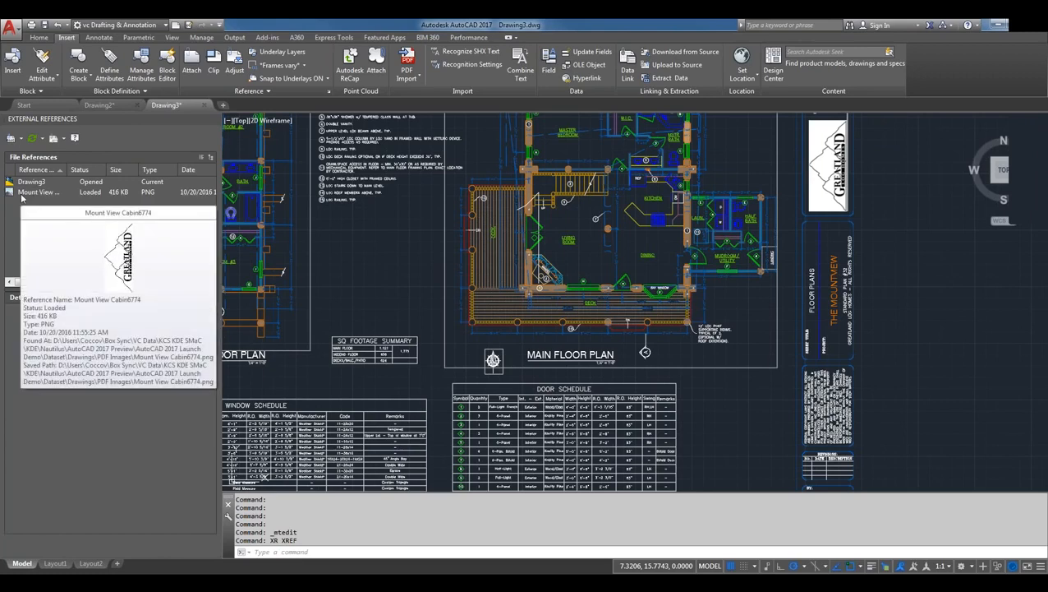
{"action": "left_click", "coordinate": [211, 158]}
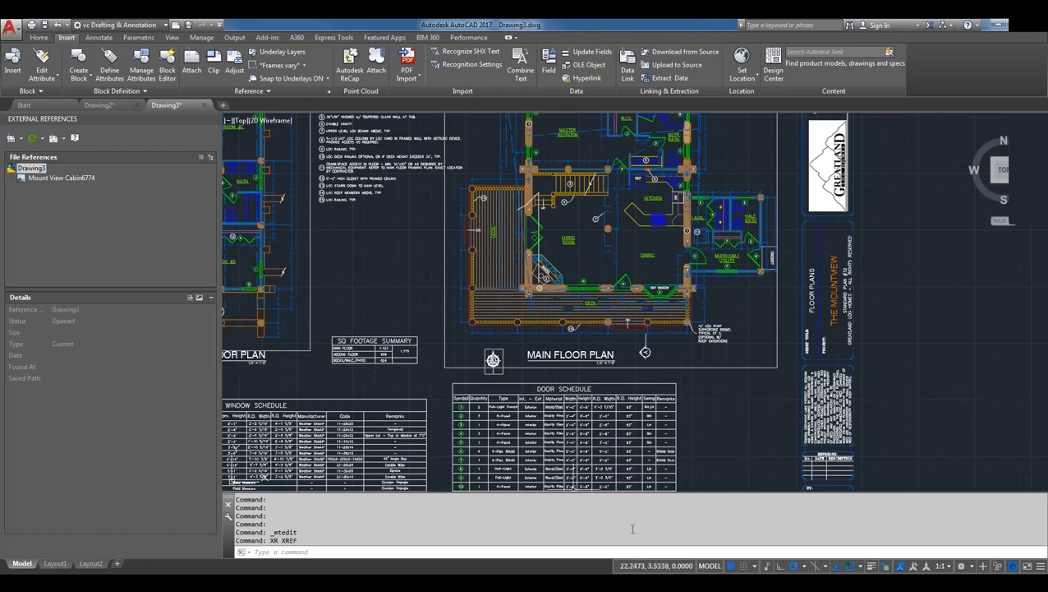
- Close the External References palette and review the PDF text recognition settings, cancelling without changes
{"action": "left_click", "coordinate": [214, 119]}
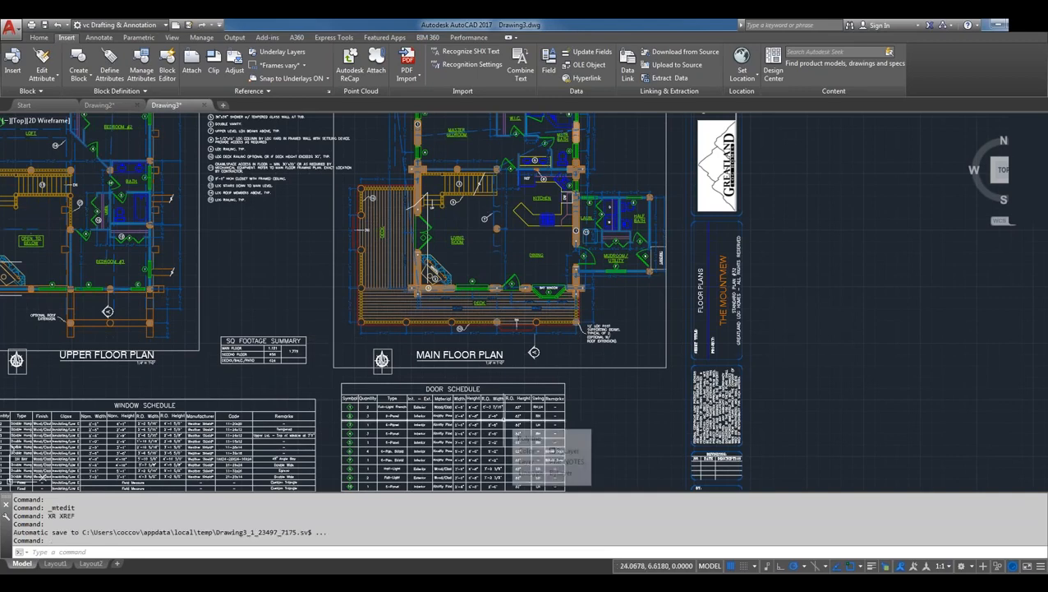
{"action": "scroll", "coordinate": [503, 420], "scroll_direction": "up", "scroll_amount": 2}
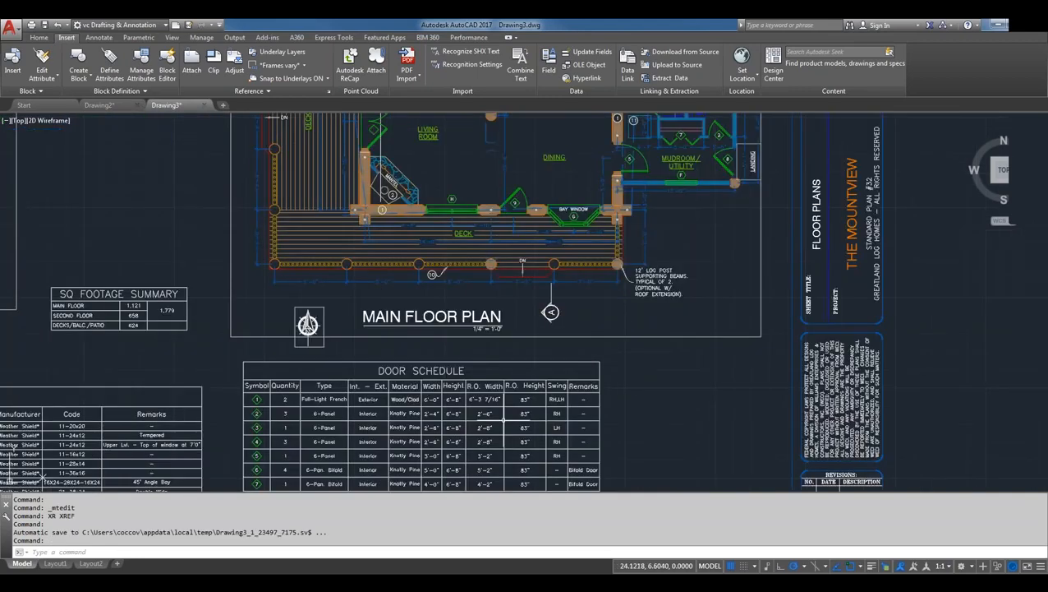
{"action": "middle_click_drag", "start_coordinate": [511, 408], "coordinate": [609, 277]}
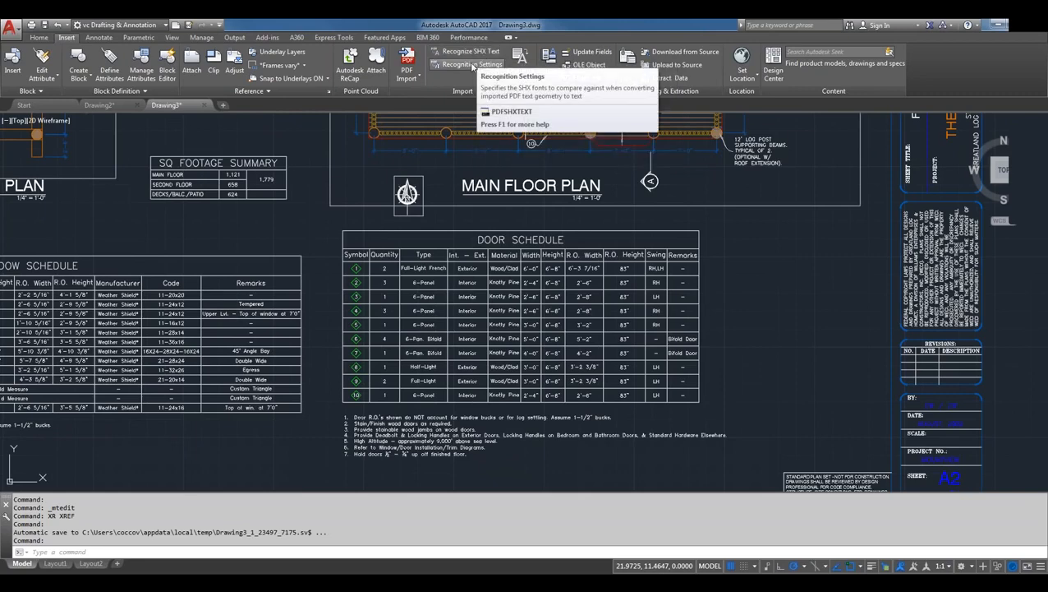
{"action": "left_click", "coordinate": [470, 64]}
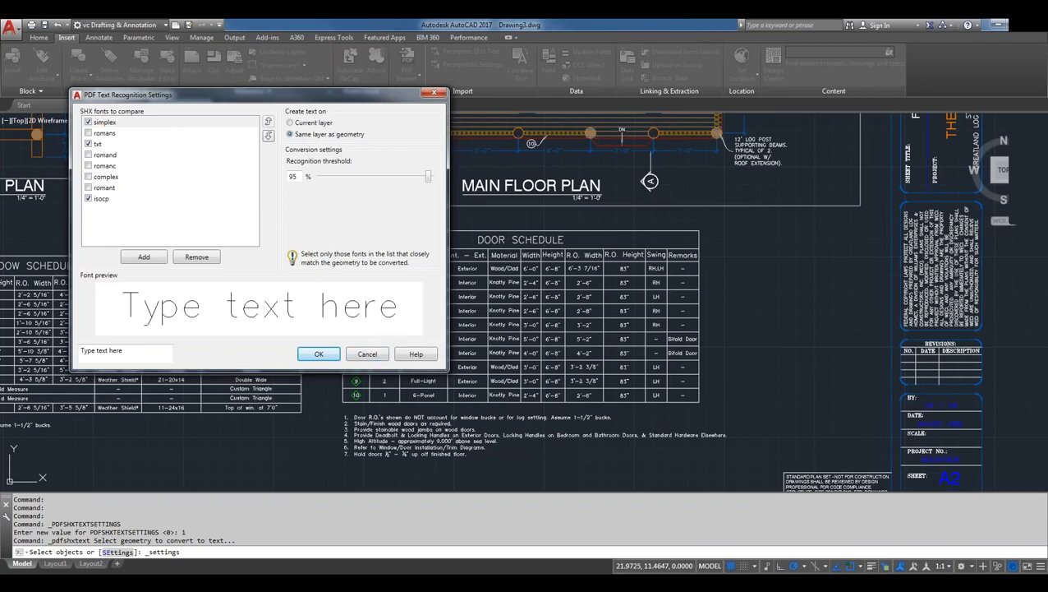
{"action": "left_click", "coordinate": [367, 355]}
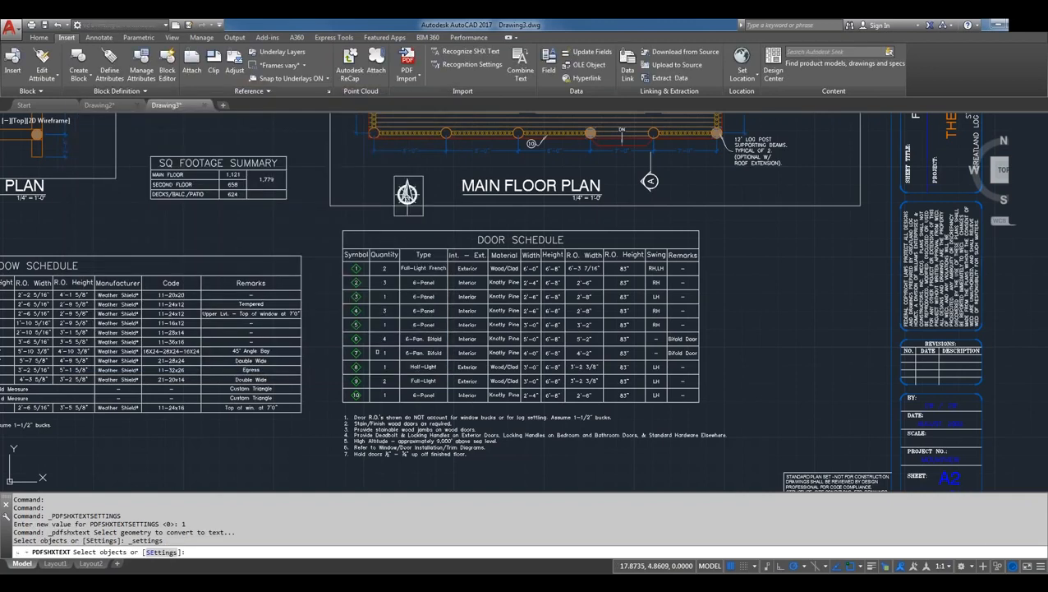
- Convert the Type, Int. - Ext., Material and Width entries in the door schedule's first row with Recognize SHX Text
{"action": "left_click", "coordinate": [493, 55]}
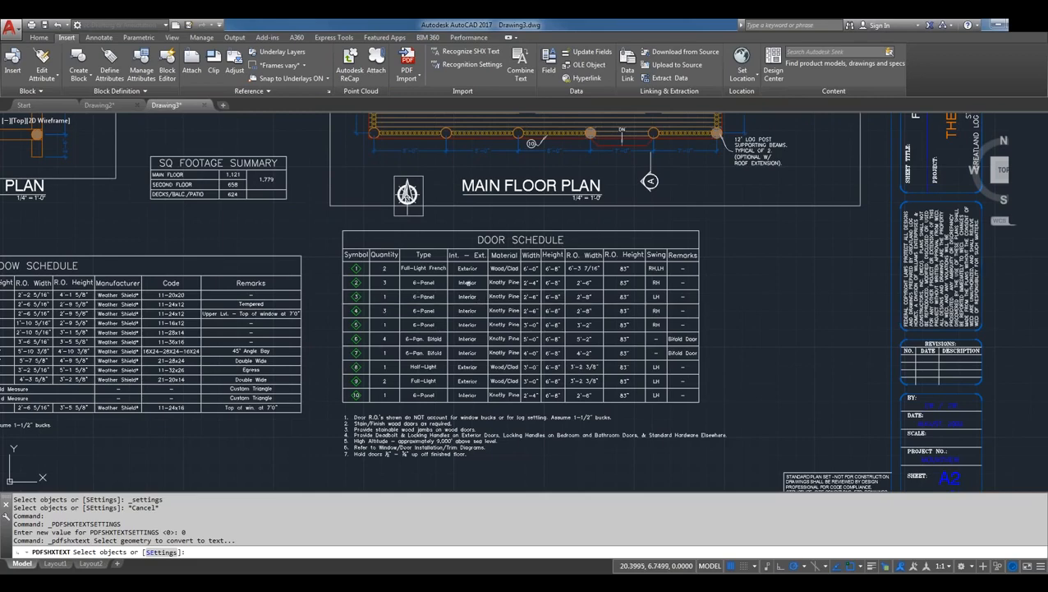
{"action": "scroll", "coordinate": [467, 282], "scroll_direction": "up", "scroll_amount": 4}
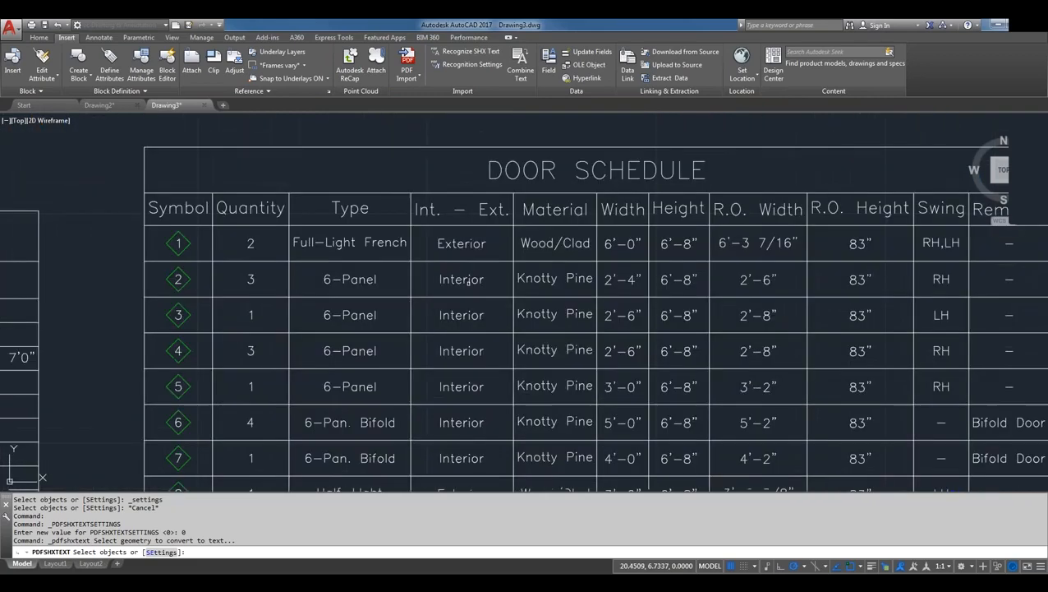
{"action": "left_click", "coordinate": [282, 234]}
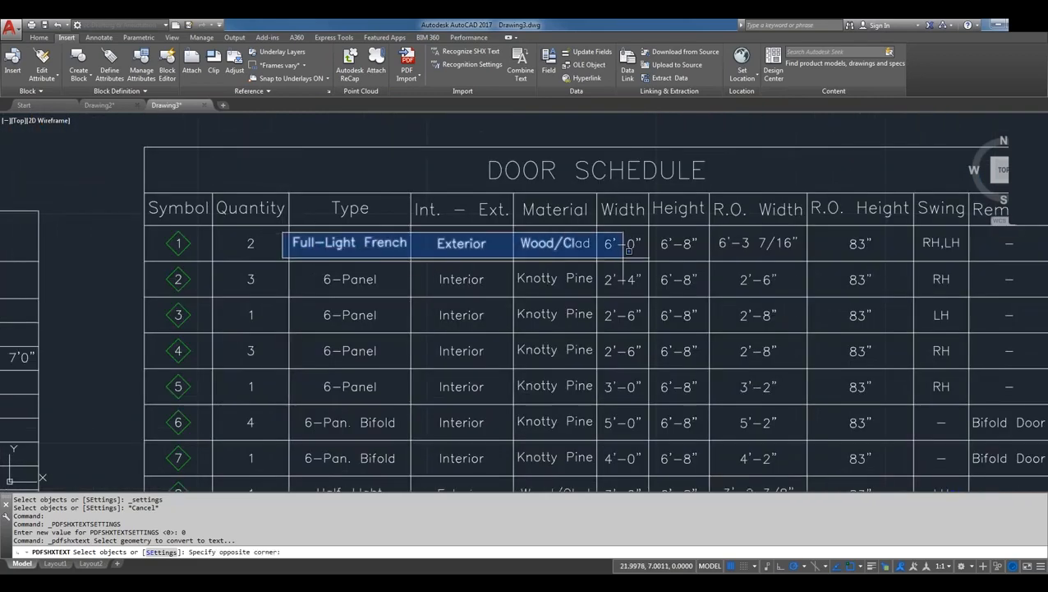
{"action": "left_click", "coordinate": [647, 244]}
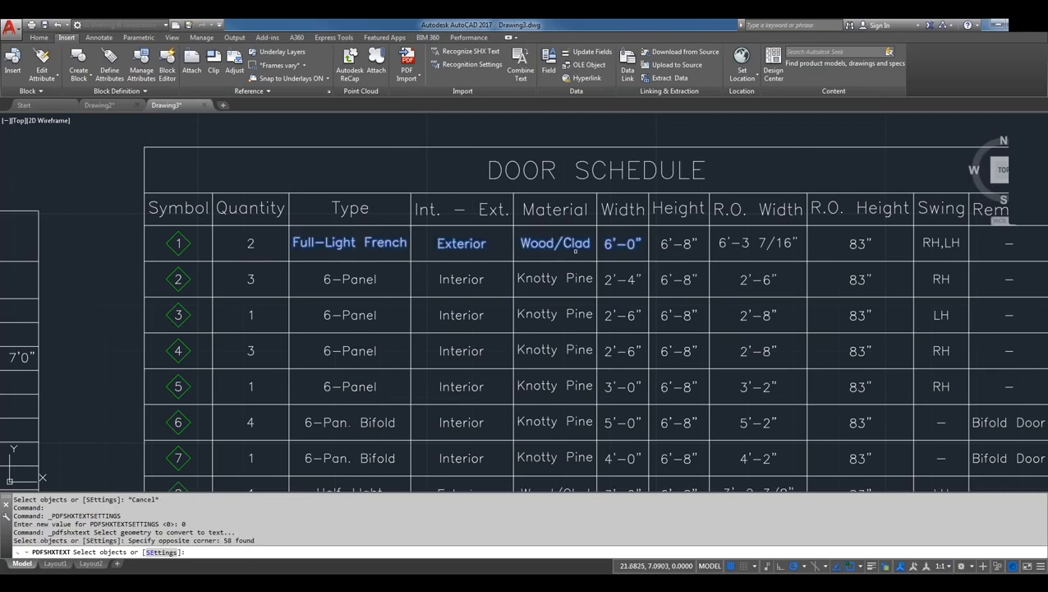
{"action": "key", "text": "Return"}
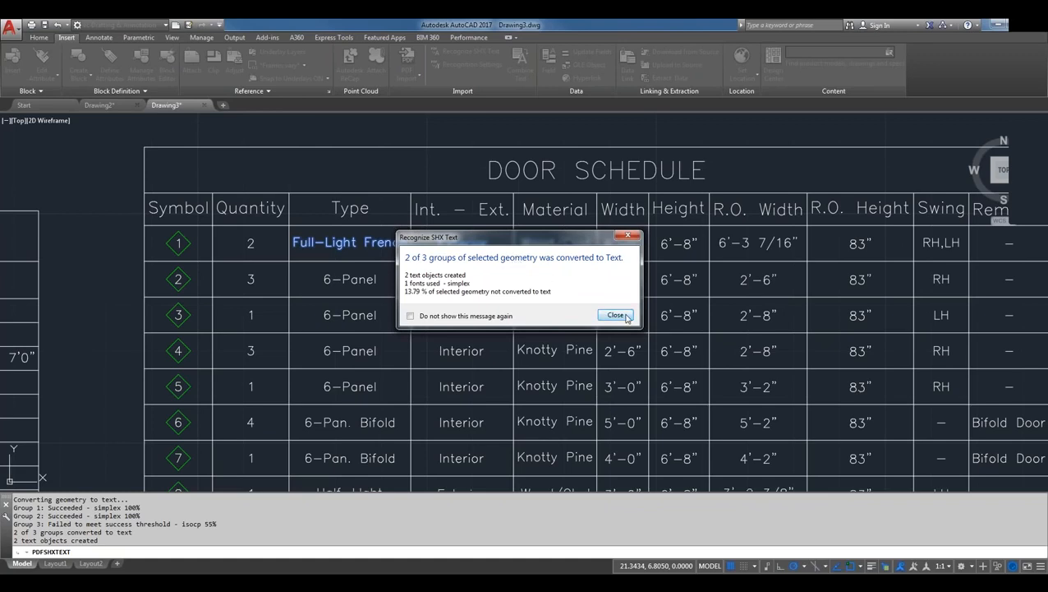
{"action": "left_click", "coordinate": [615, 316]}
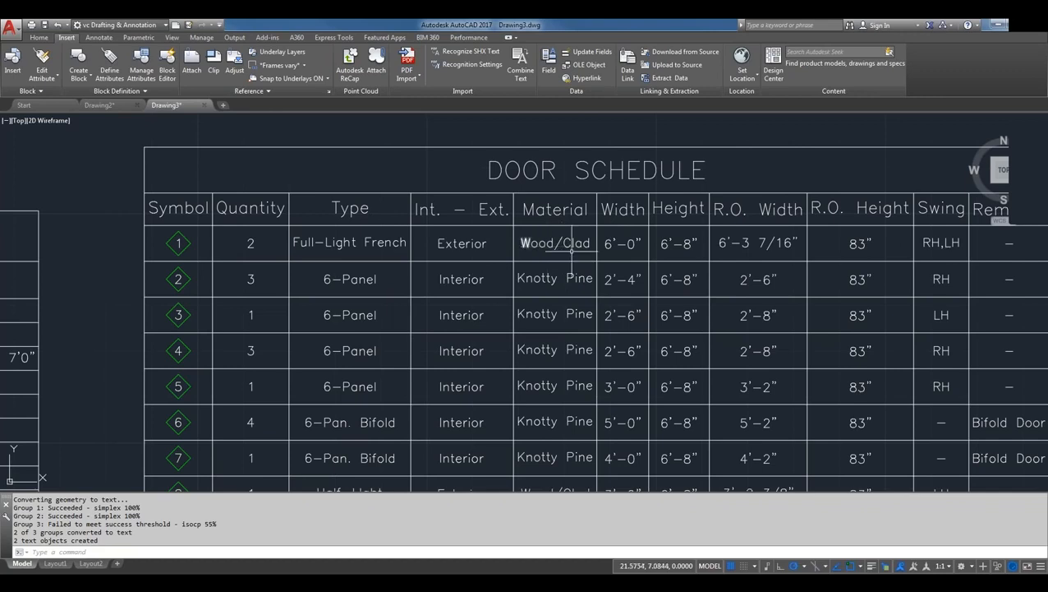
{"action": "key", "text": "Escape"}
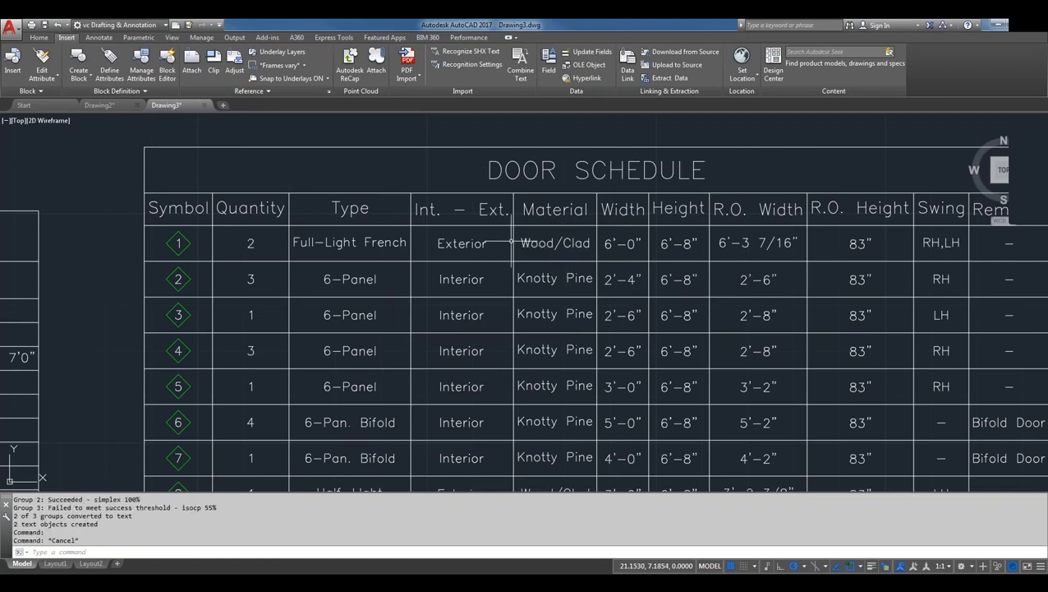
- Inspect the Exterior and Full-Light French entries in the door schedule as text objects, and clear the selection
{"action": "left_click", "coordinate": [486, 244]}
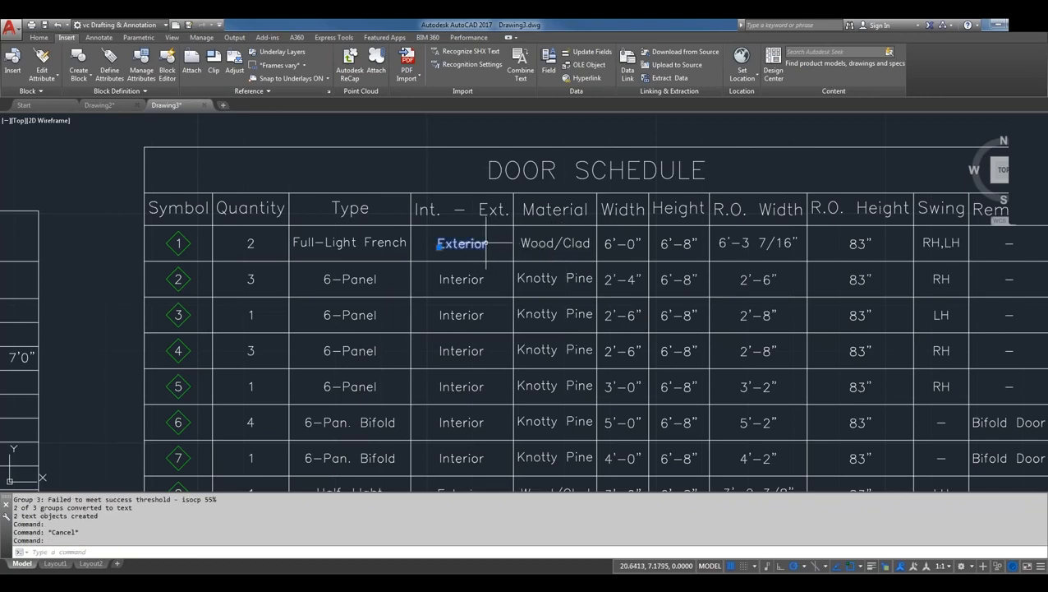
{"action": "scroll", "coordinate": [486, 243], "scroll_direction": "up", "scroll_amount": 5}
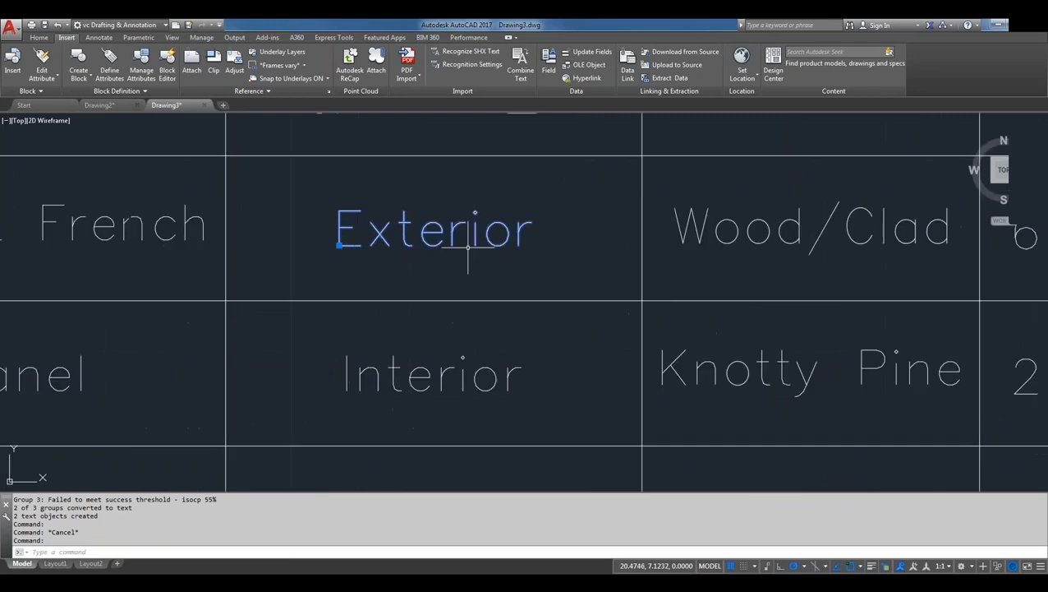
{"action": "left_click", "coordinate": [137, 213]}
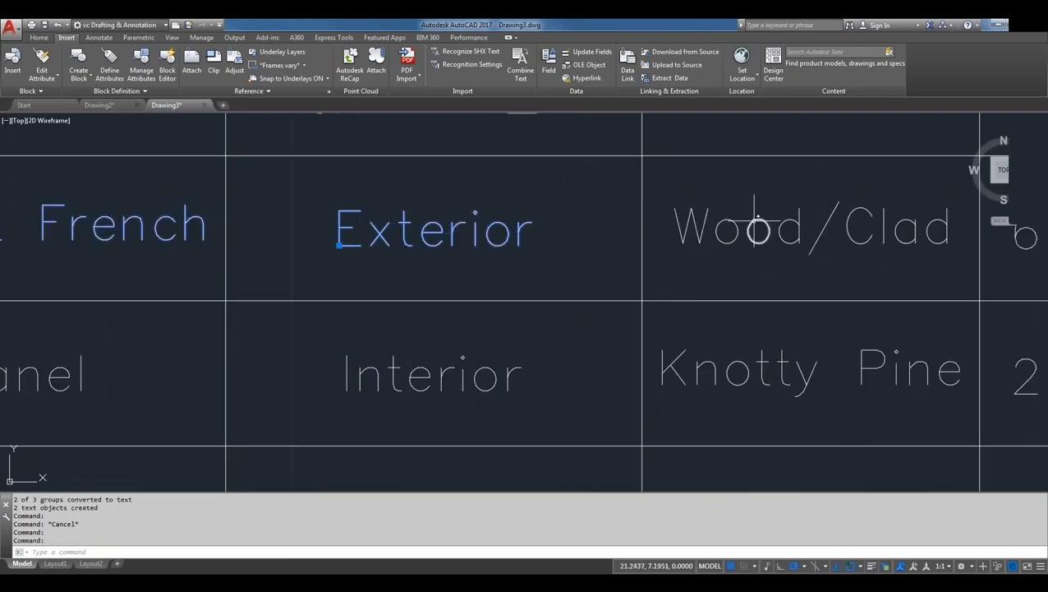
{"action": "key", "text": "Escape"}
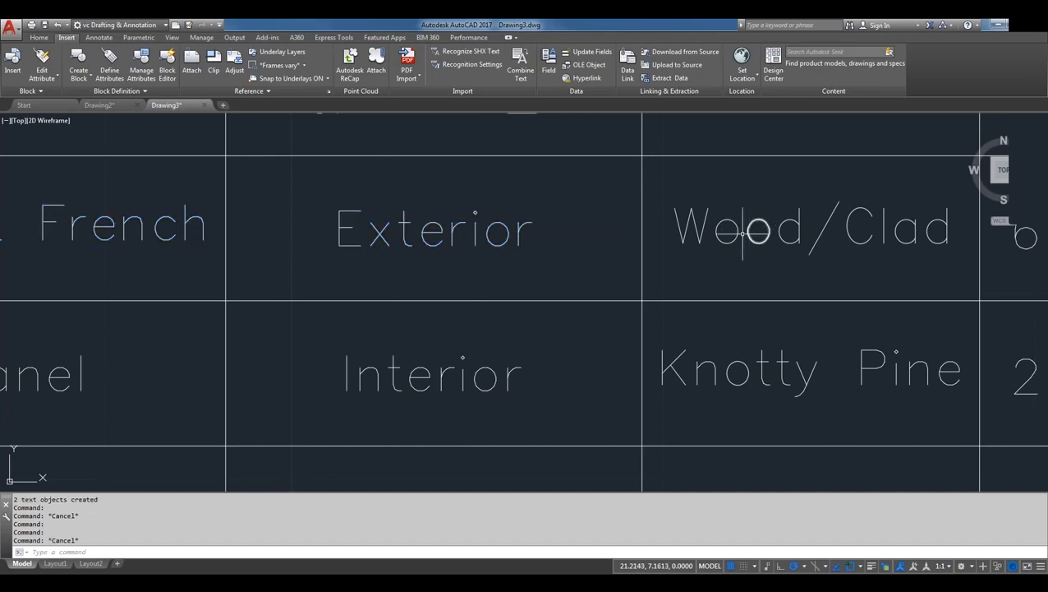
{"action": "scroll", "coordinate": [744, 227], "scroll_direction": "down", "scroll_amount": 4}
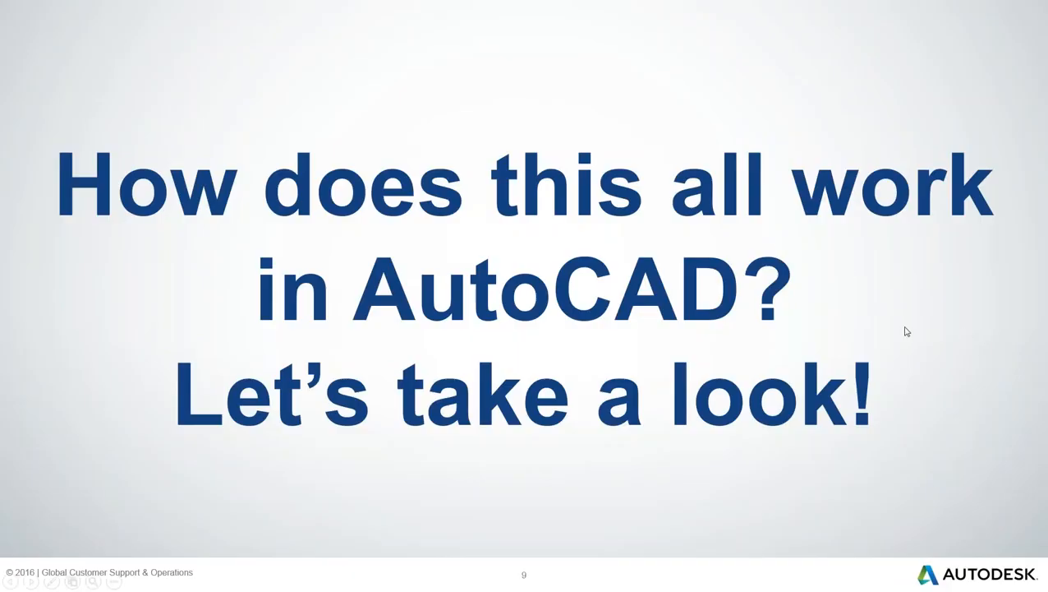
{"action": "left_click", "coordinate": [906, 326]}
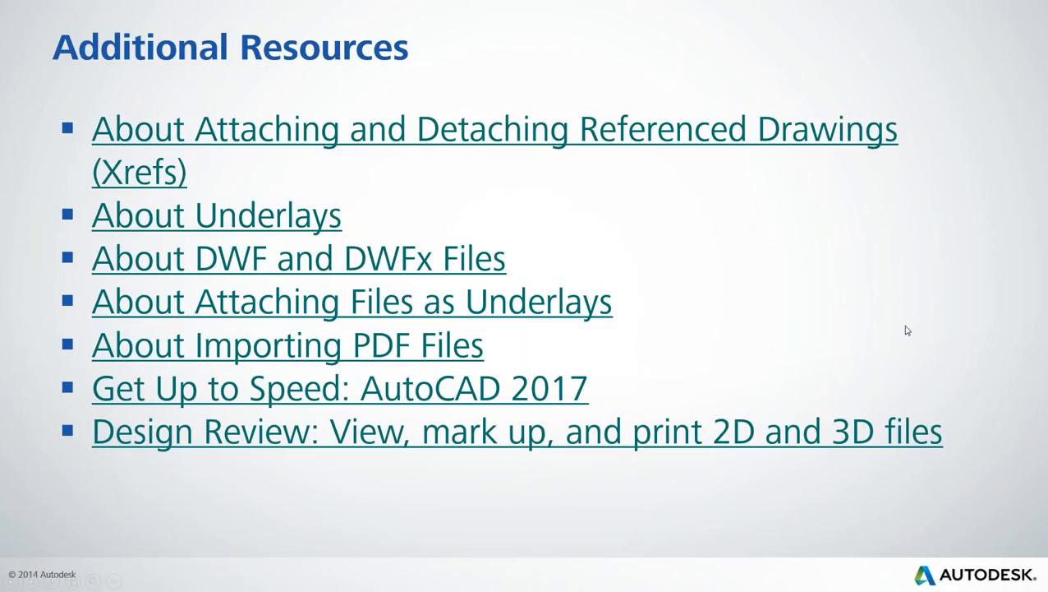
{"action": "left_click", "coordinate": [906, 328]}
{"action": "key", "text": "Right"}
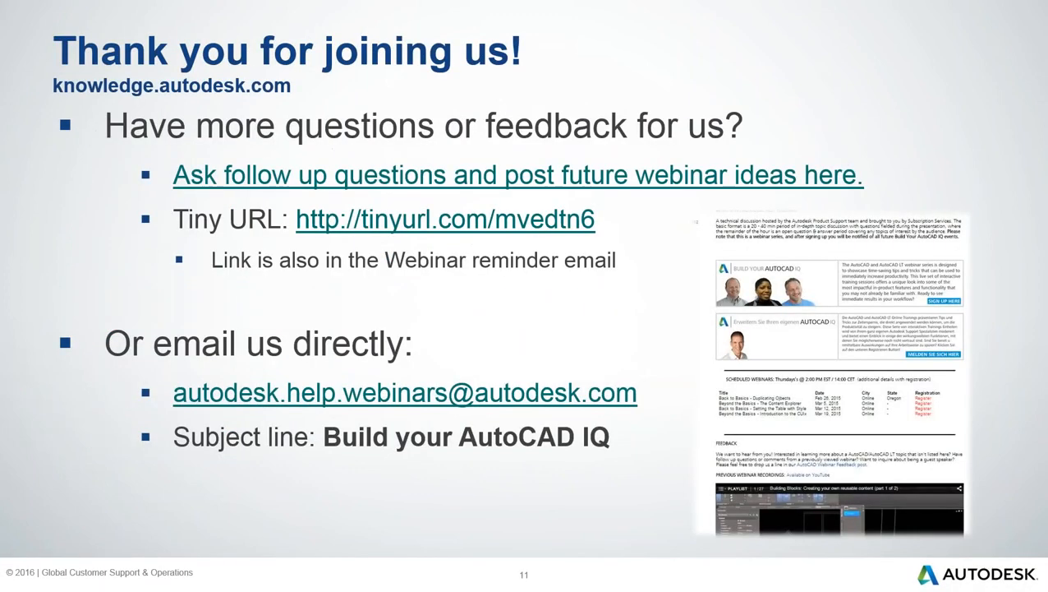
{"action": "key", "text": "Right"}
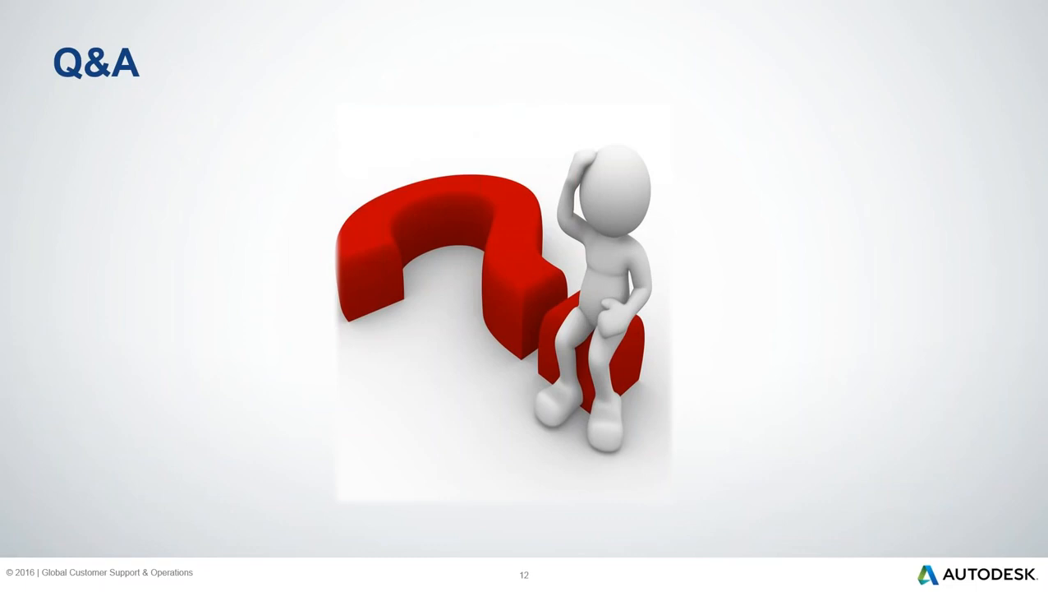